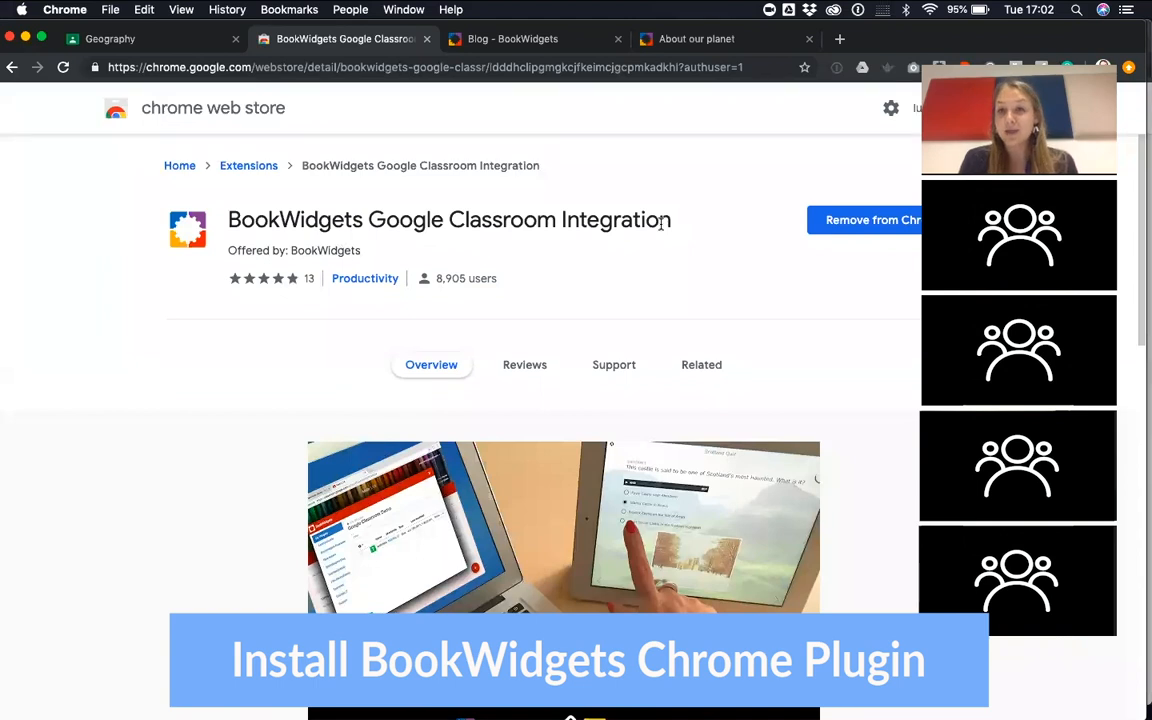
Open BookWidgets from the Geography class in Google Classroom and start creating a new widget
left_click(168, 39)
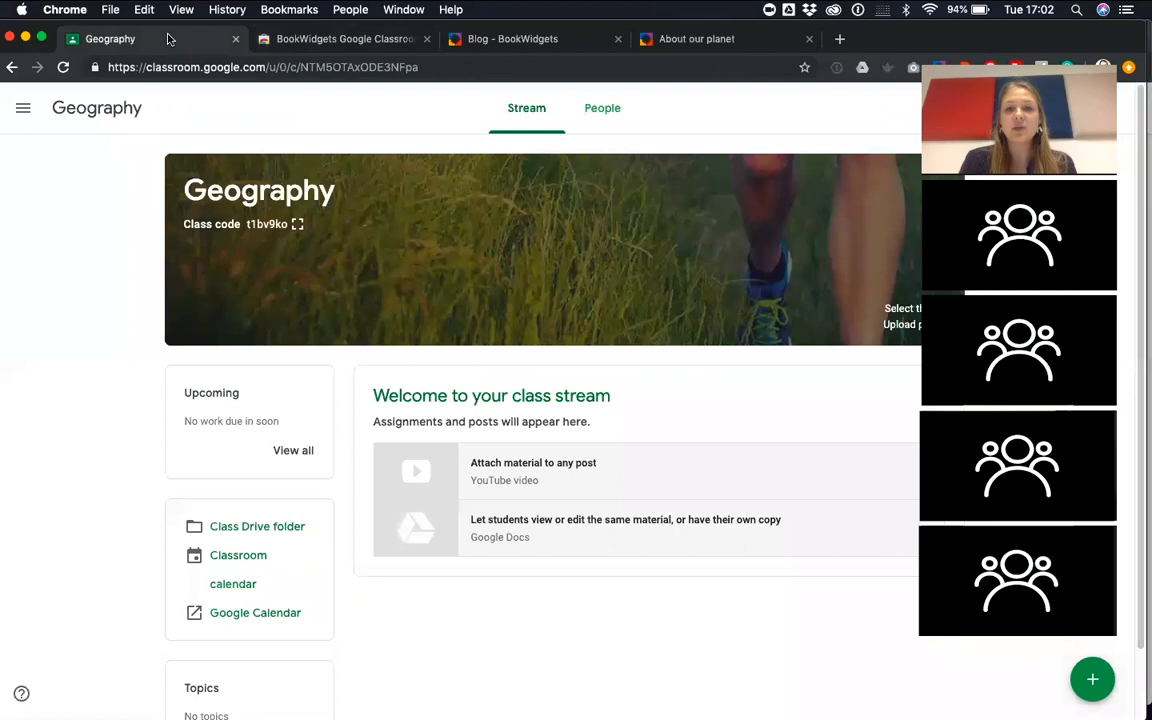
left_click(941, 57)
left_click_drag(1086, 46, 987, 404)
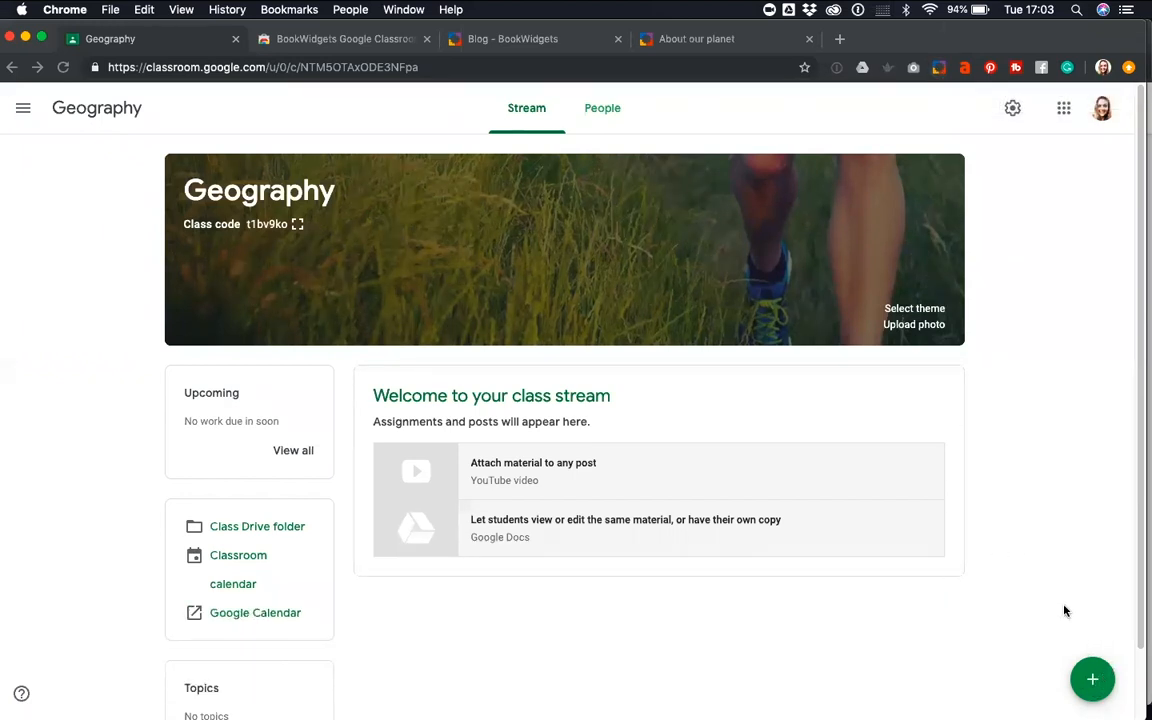
left_click(1093, 680)
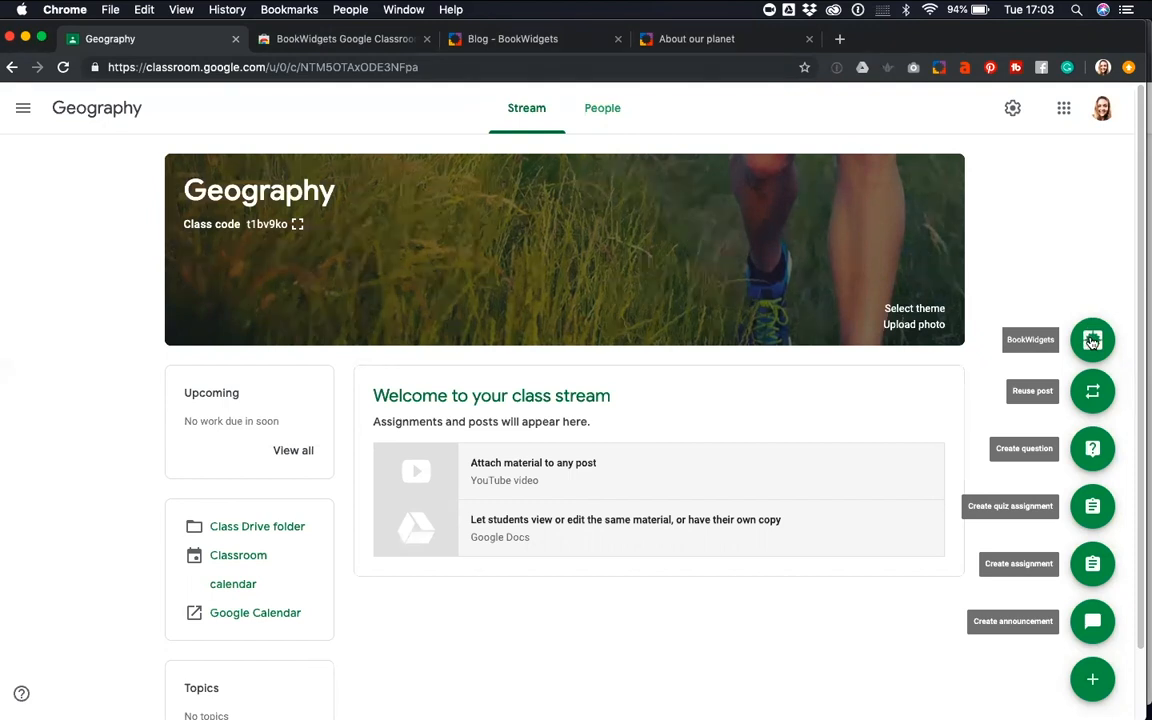
left_click(1092, 341)
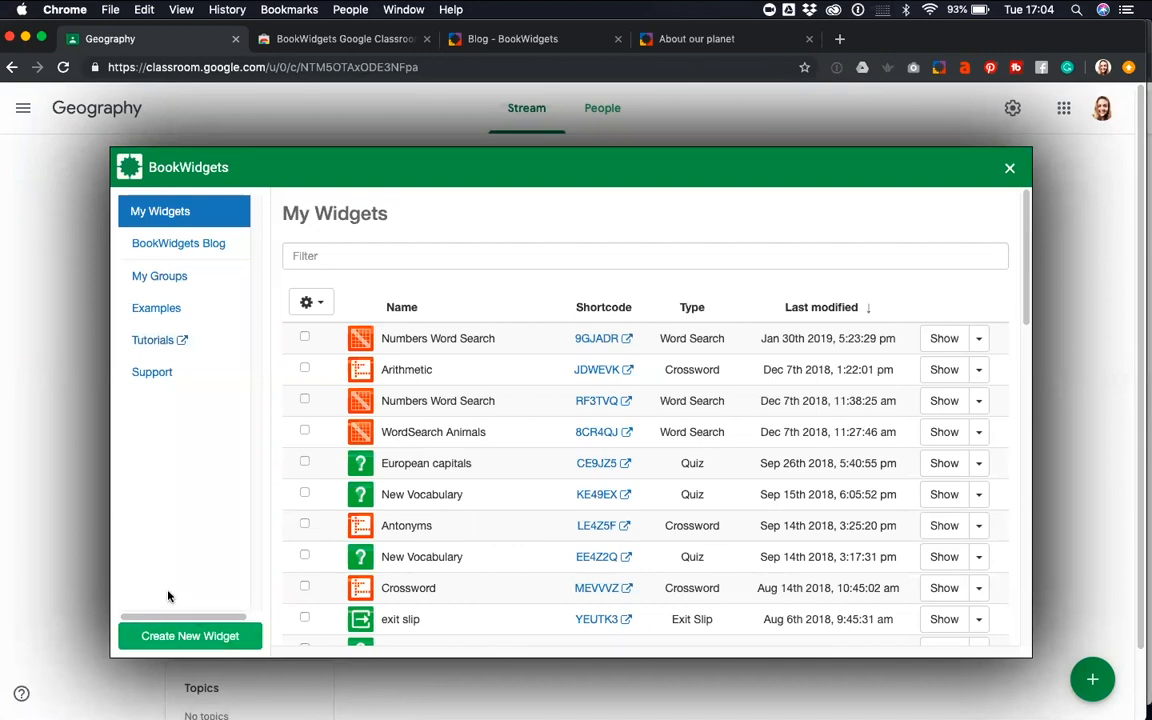
left_click(180, 640)
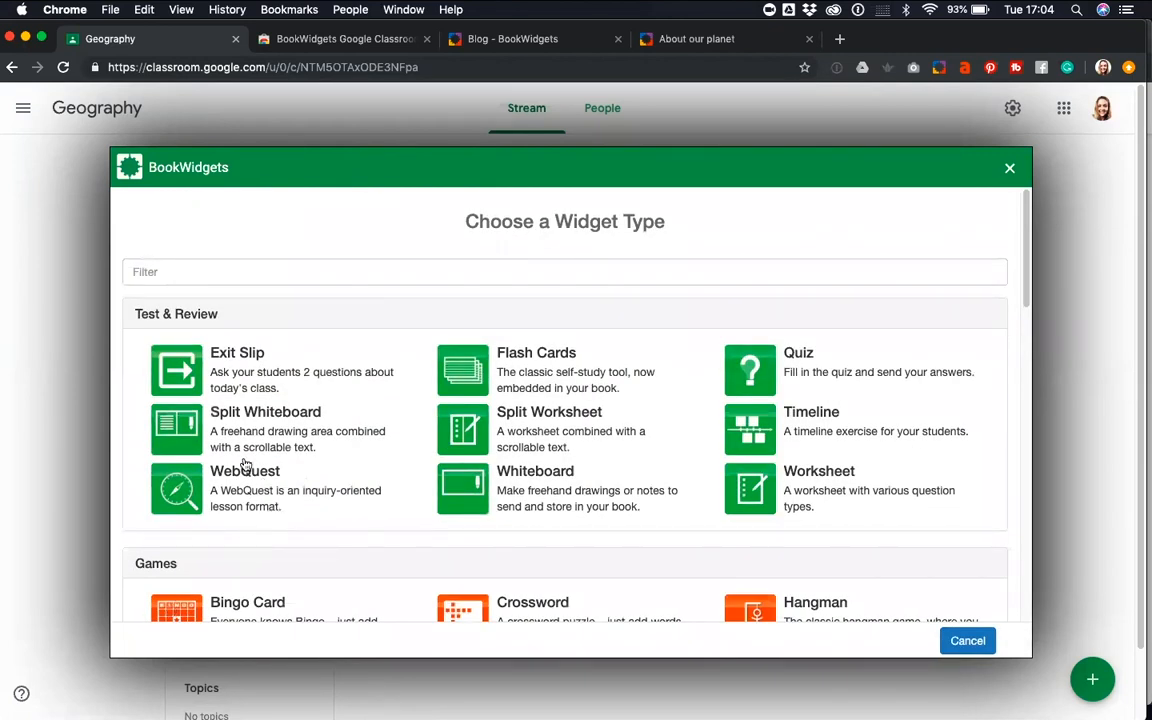
Skim the available widget types from Test & Review to Pictures & Videos and return to the start of the list
scroll(245, 465, "down", 1)
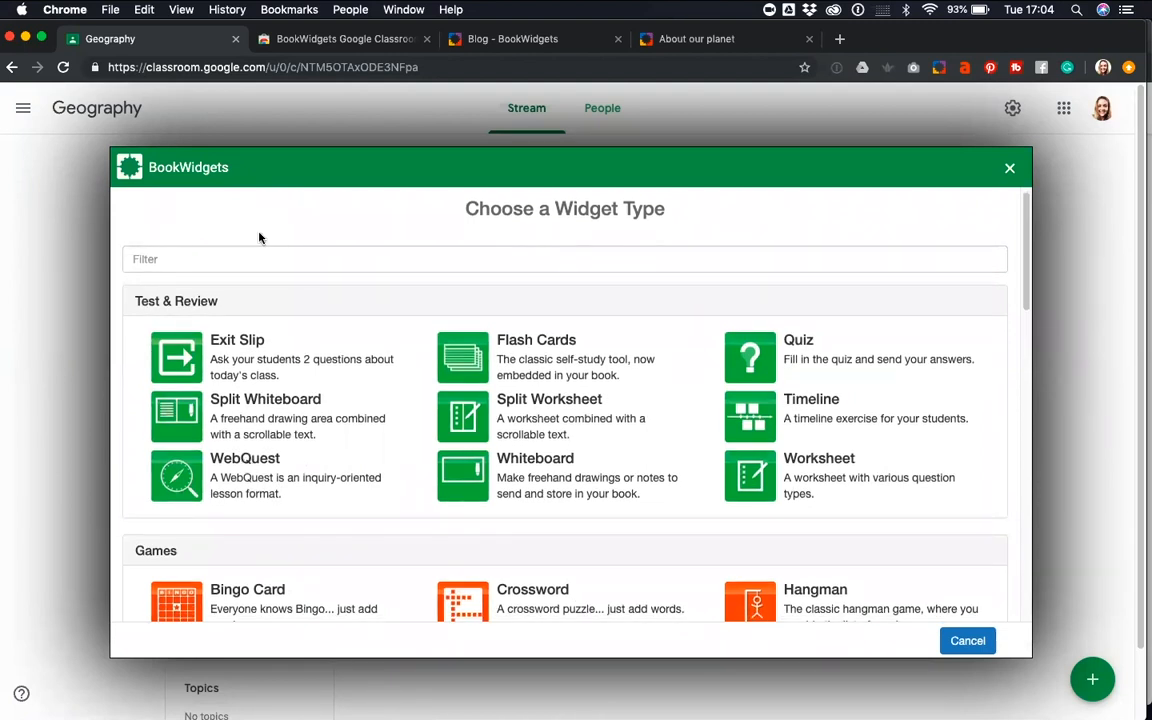
scroll(206, 256, "down", 1)
scroll(206, 256, "down", 2)
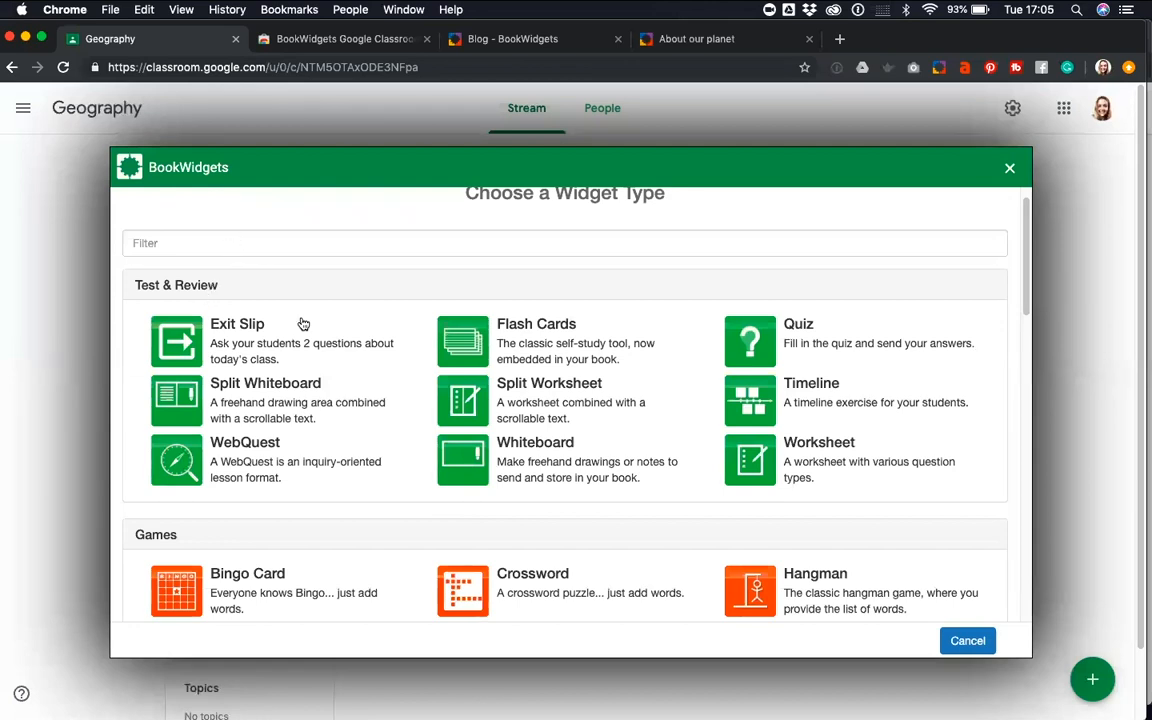
scroll(303, 324, "down", 1)
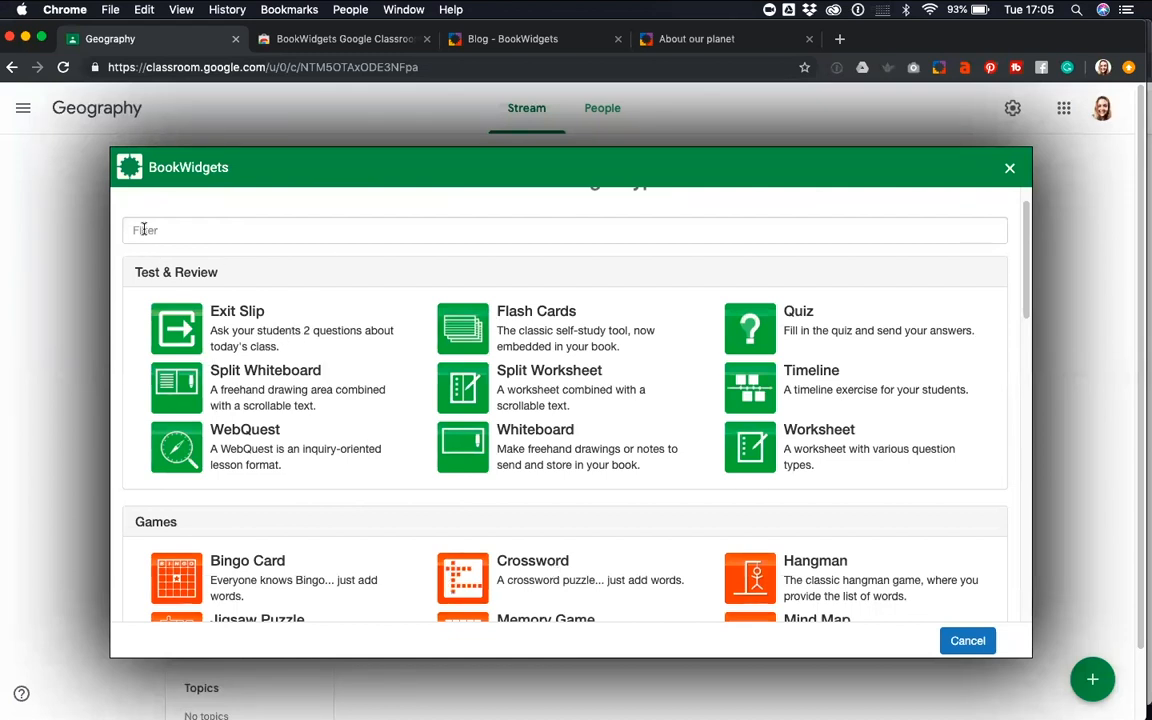
scroll(150, 275, "down", 2)
scroll(165, 300, "down", 10)
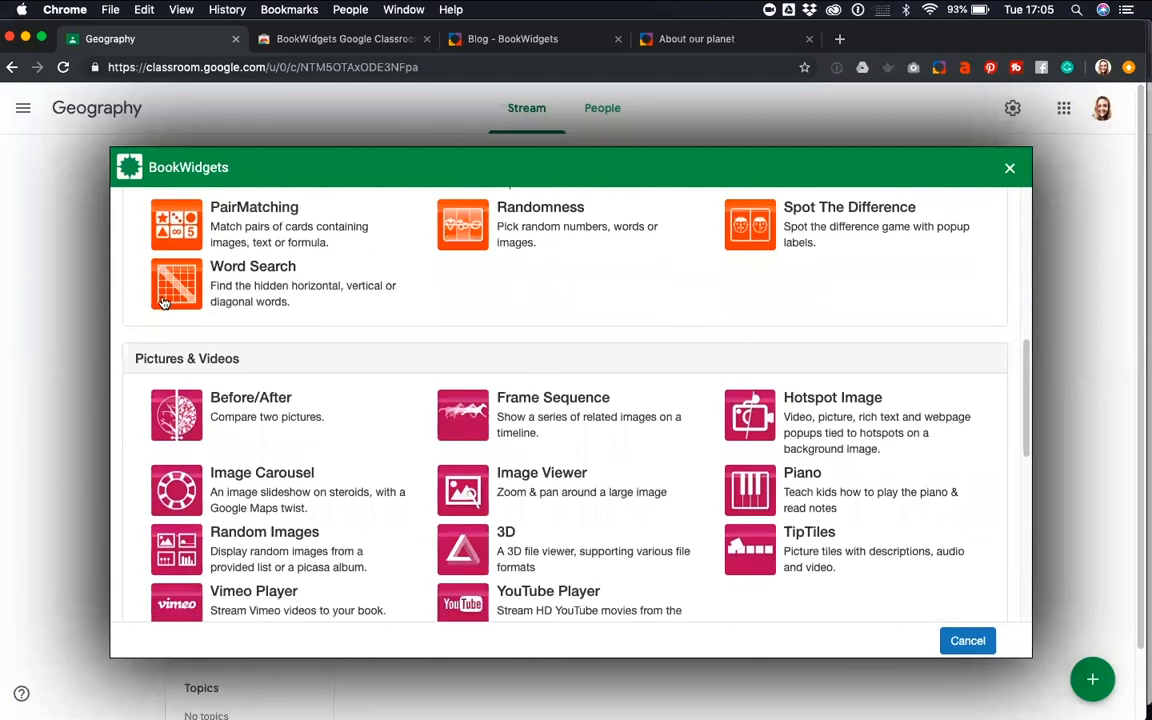
scroll(165, 300, "up", 5)
scroll(165, 300, "up", 7)
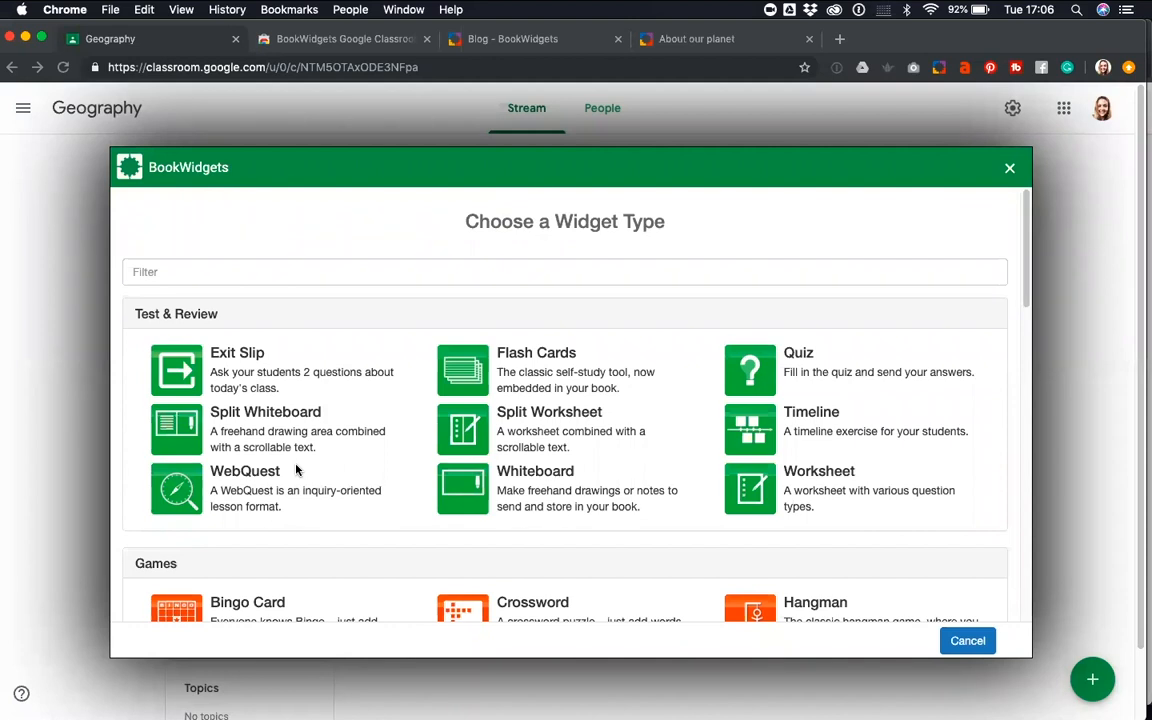
Examine the widget types offered under Test & Review and Games
scroll(296, 470, "down", 2)
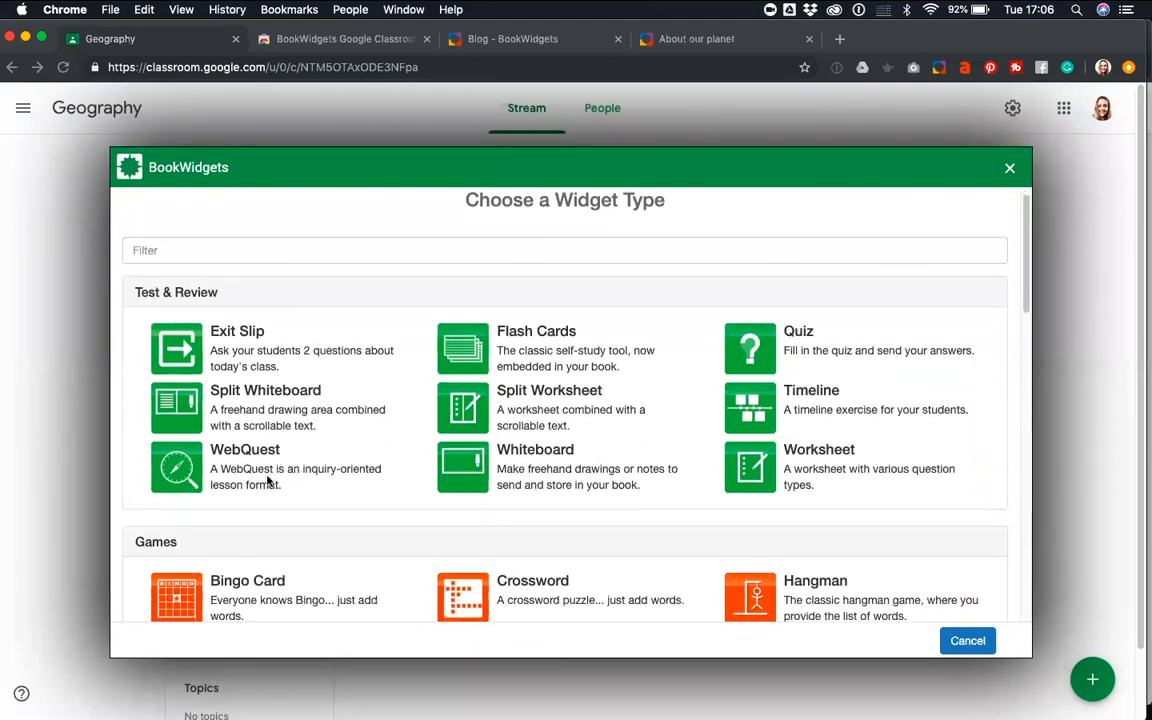
scroll(258, 472, "down", 3)
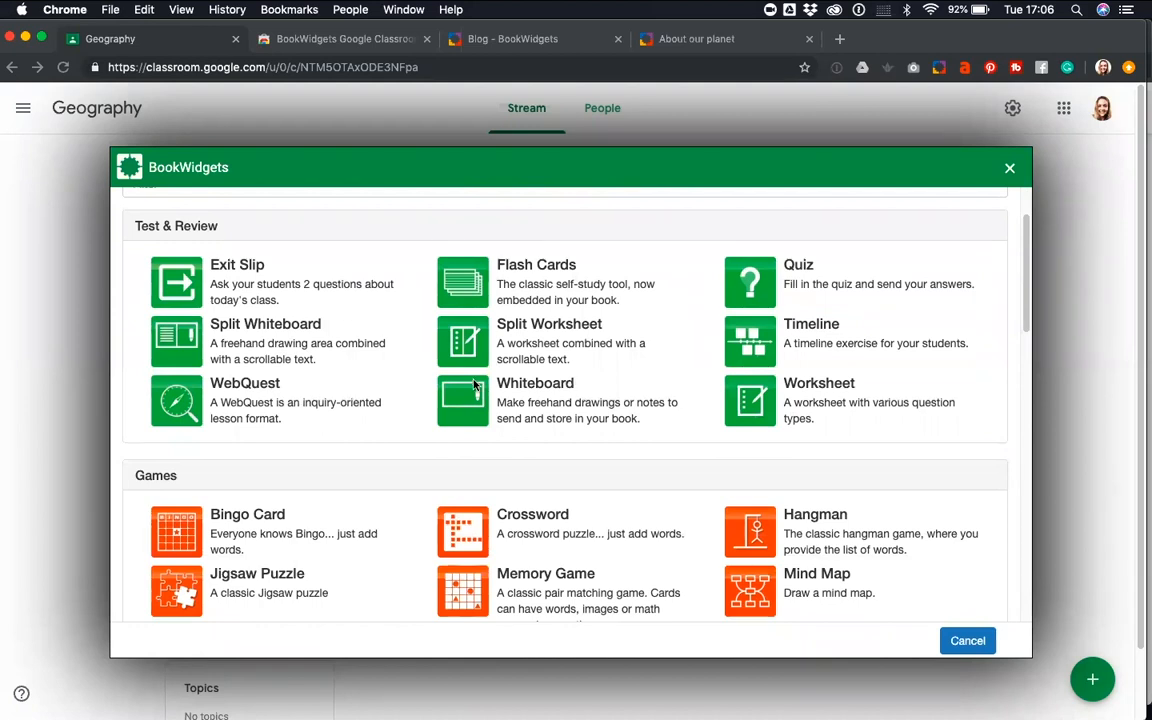
scroll(391, 433, "down", 1)
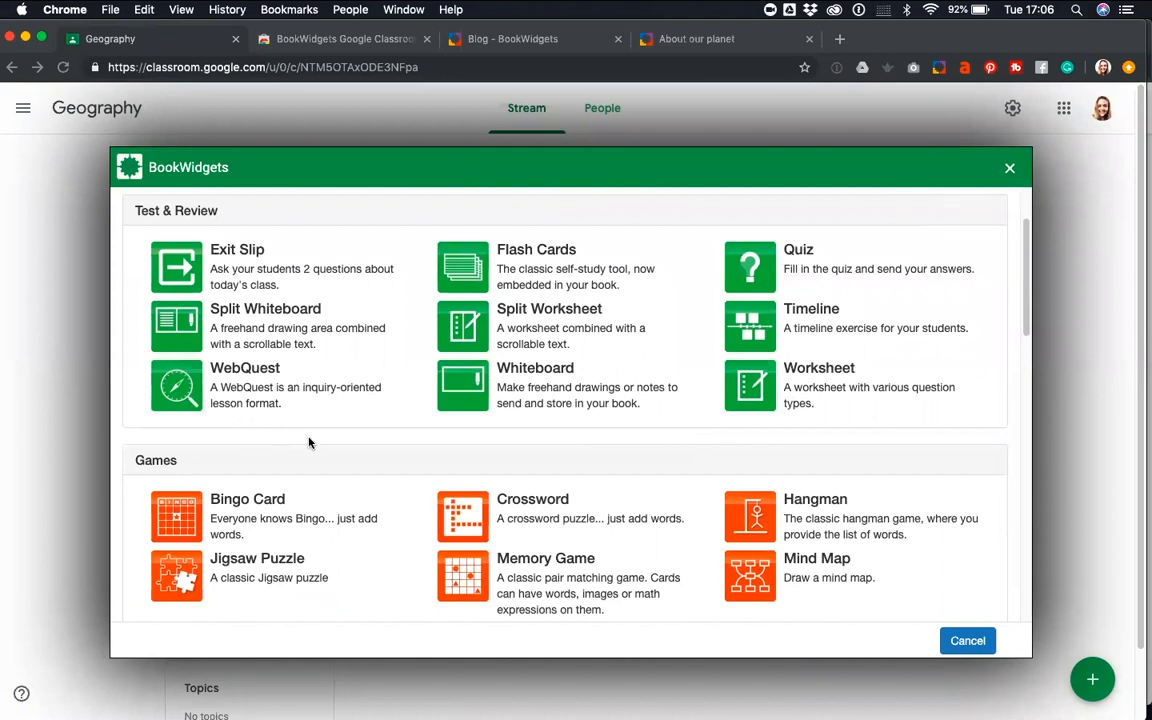
scroll(308, 443, "down", 2)
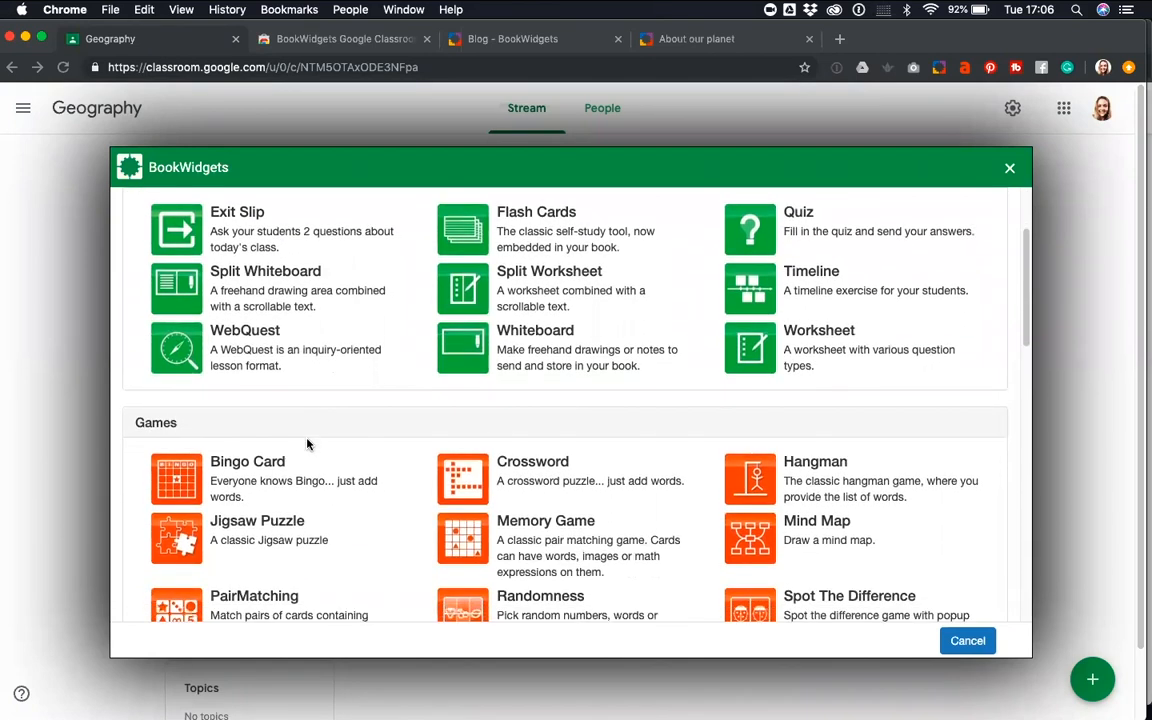
scroll(308, 443, "down", 3)
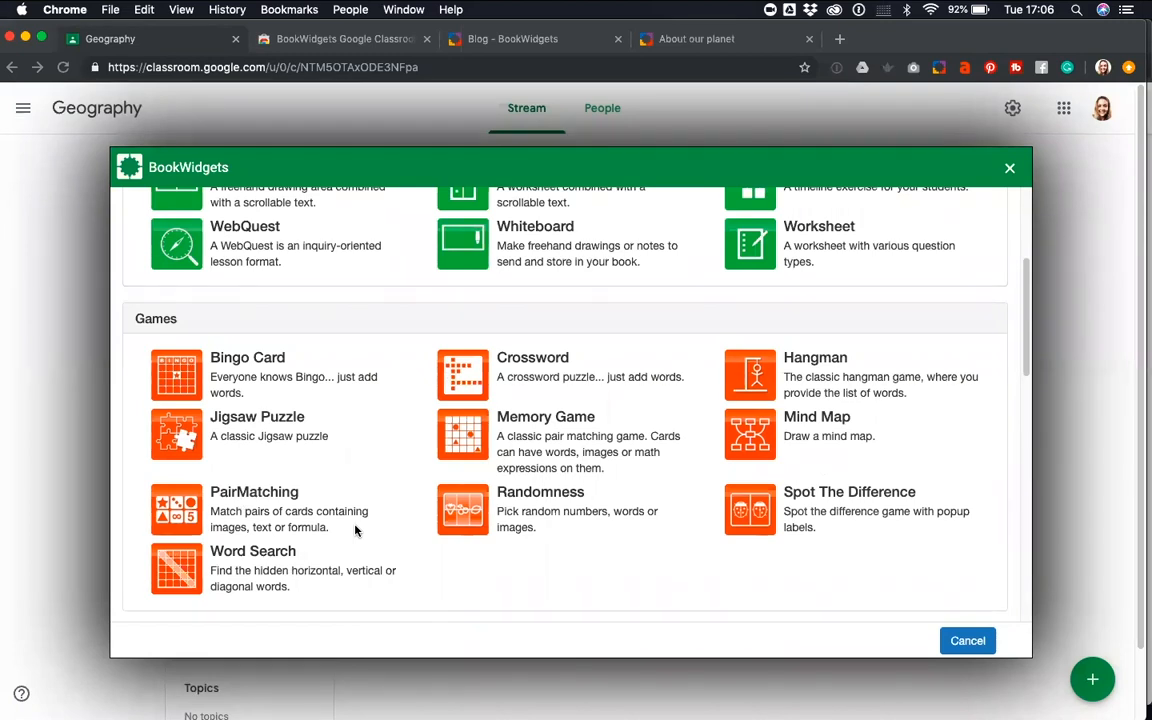
key("XF86AudioLowerVolume")
key("XF86AudioLowerVolume")
key("XF86AudioLowerVolume")
scroll(852, 580, "down", 2)
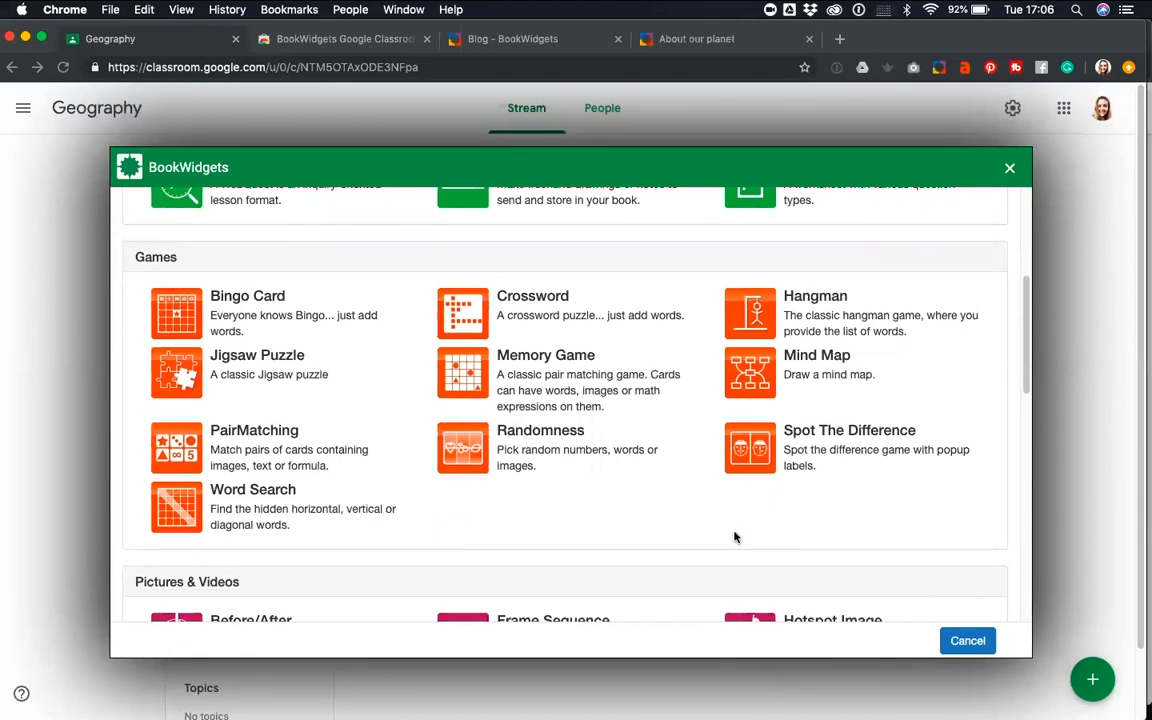
Review the Pictures & Videos, Math, Embed Third Party and Miscellaneous widget types, then return to the start of the list
scroll(726, 539, "down", 5)
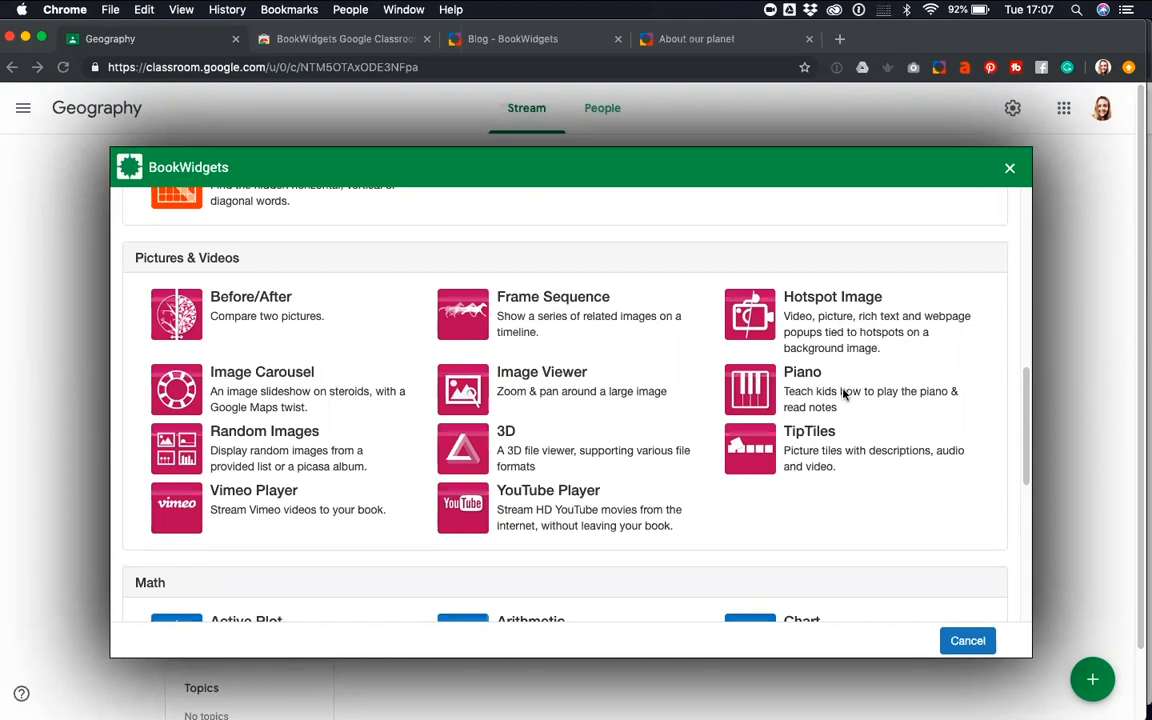
scroll(830, 380, "down", 2)
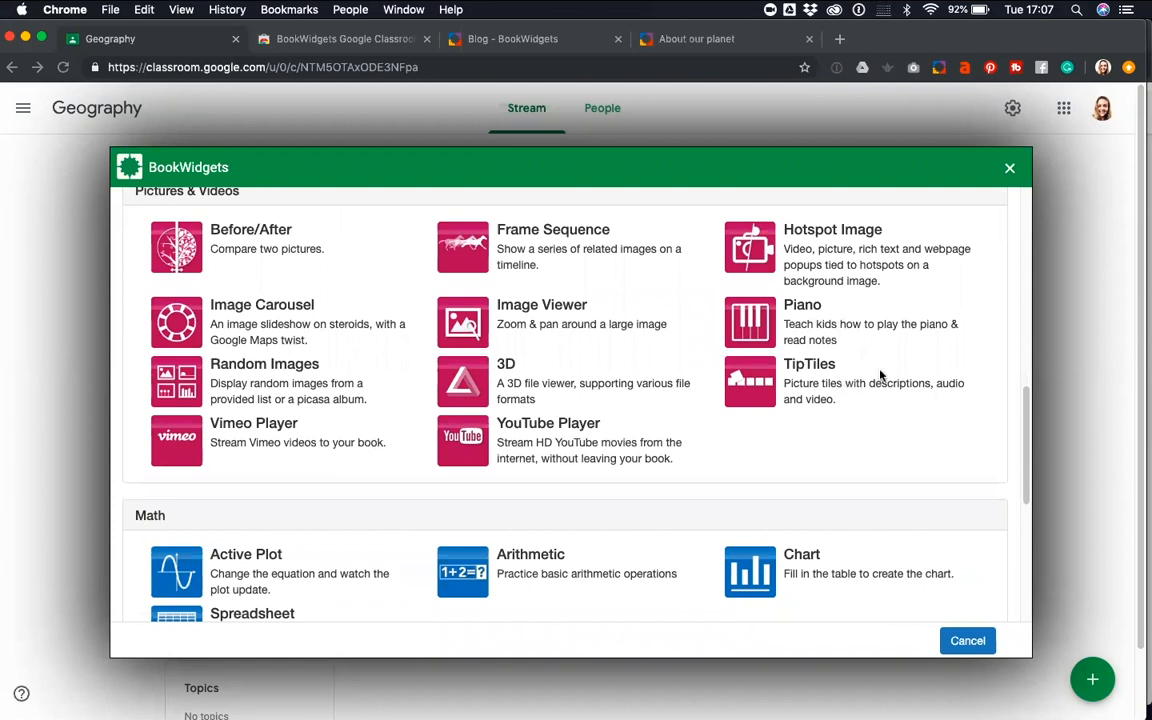
scroll(775, 476, "up", 1)
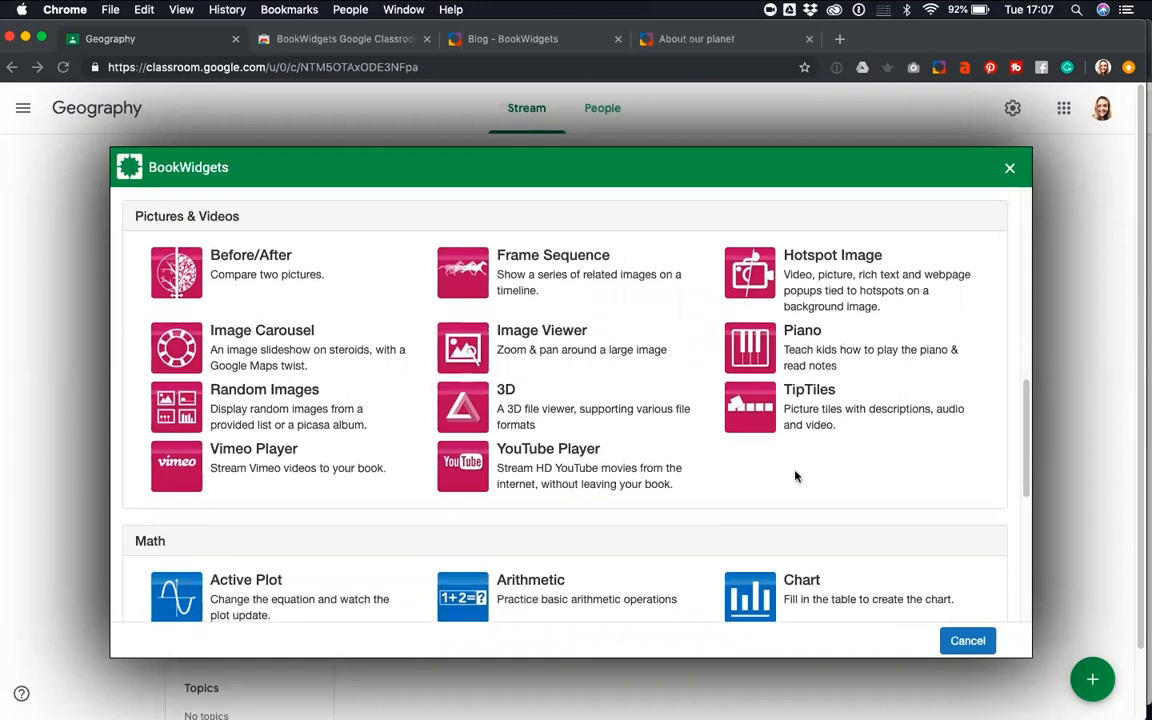
scroll(795, 473, "down", 2)
scroll(836, 467, "down", 5)
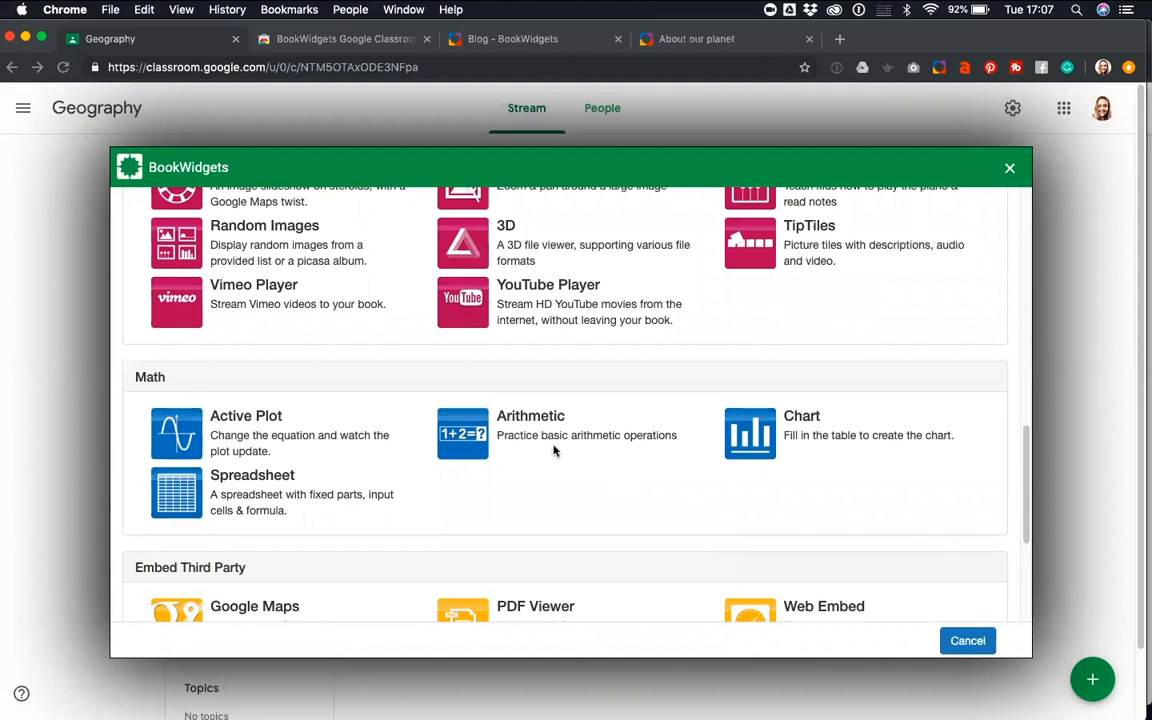
scroll(554, 450, "down", 6)
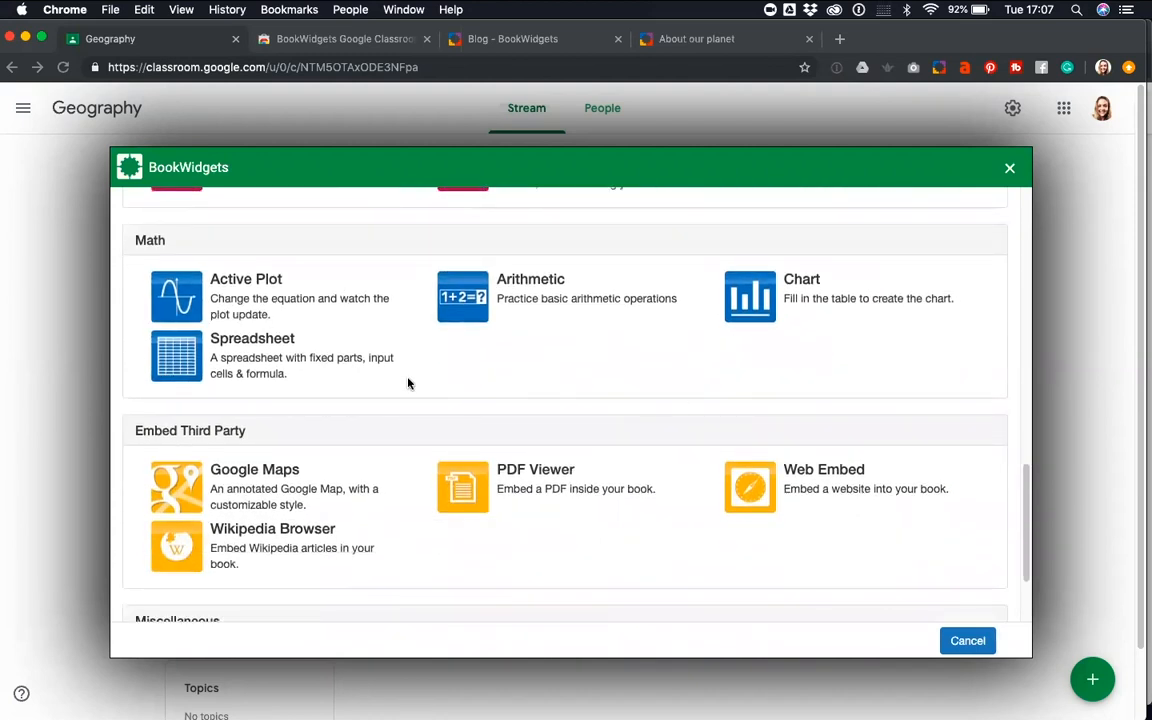
scroll(391, 360, "down", 6)
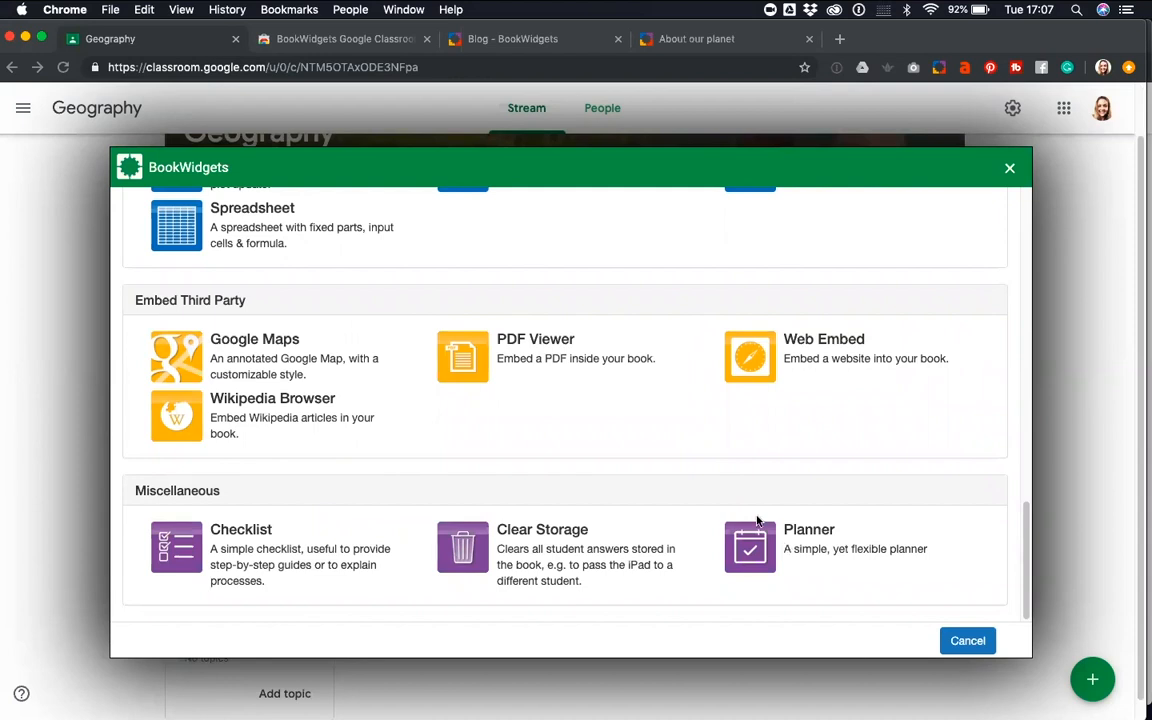
scroll(689, 452, "up", 10)
scroll(573, 466, "down", 2)
scroll(573, 466, "down", 2)
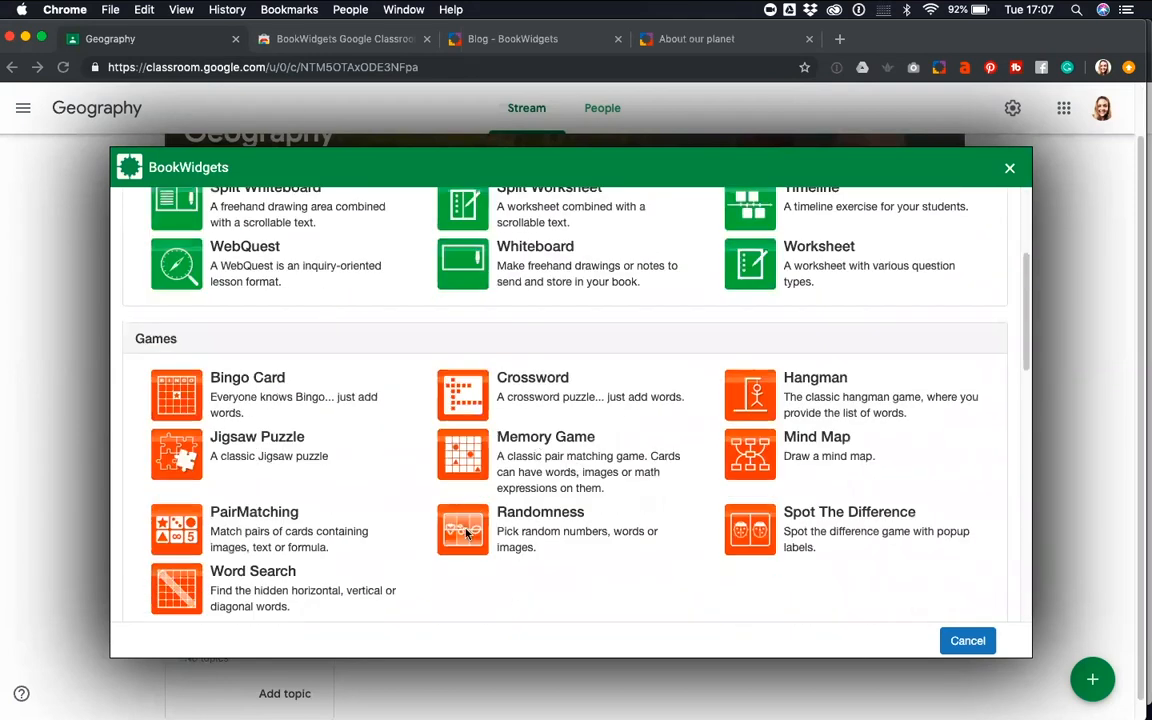
scroll(458, 365, "up", 2)
scroll(662, 451, "down", 15)
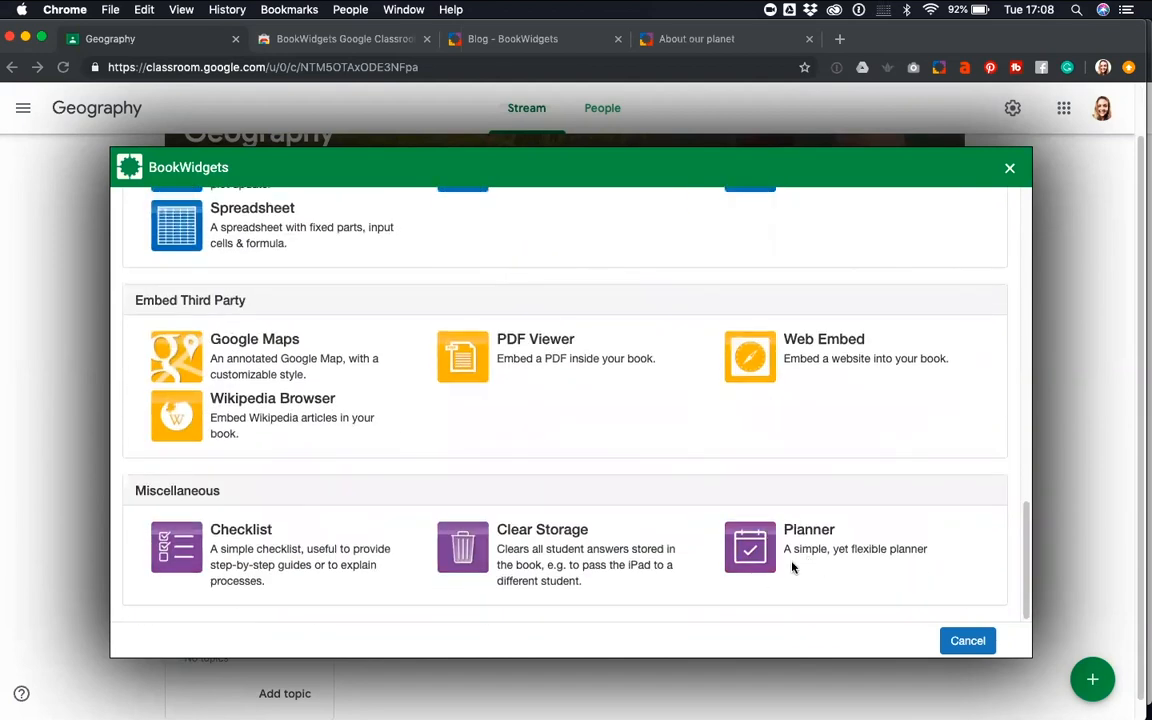
scroll(779, 570, "up", 15)
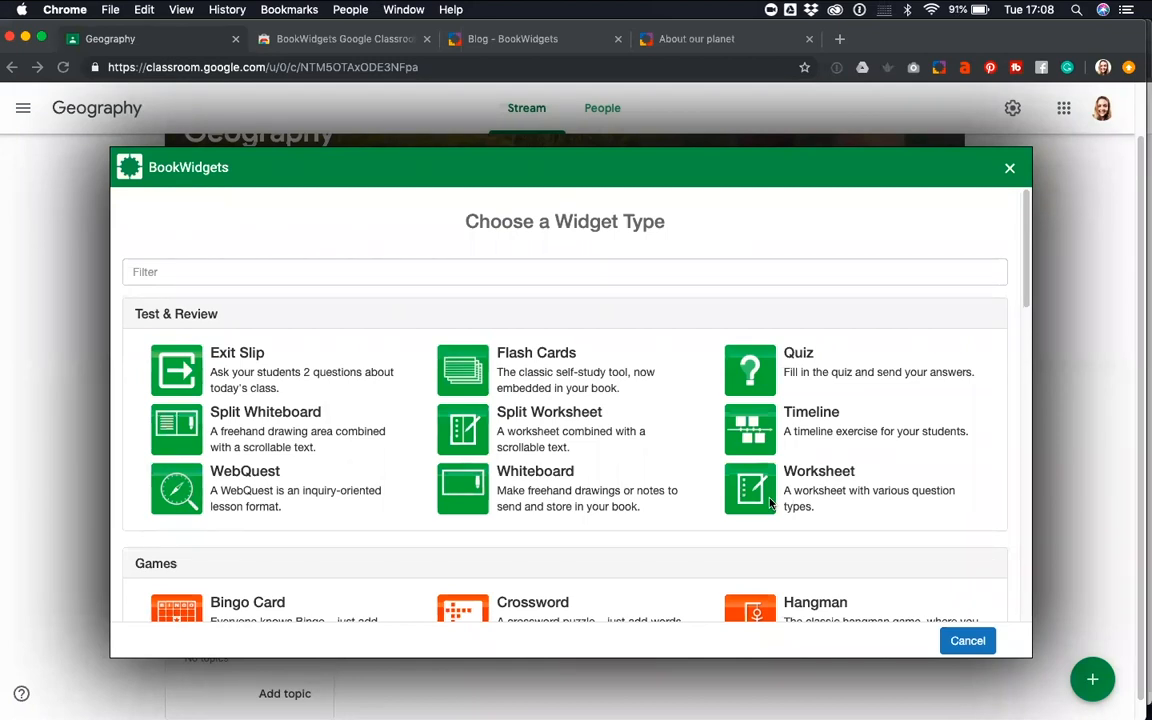
Create a Quiz widget and name it "European capitals"
left_click(791, 357)
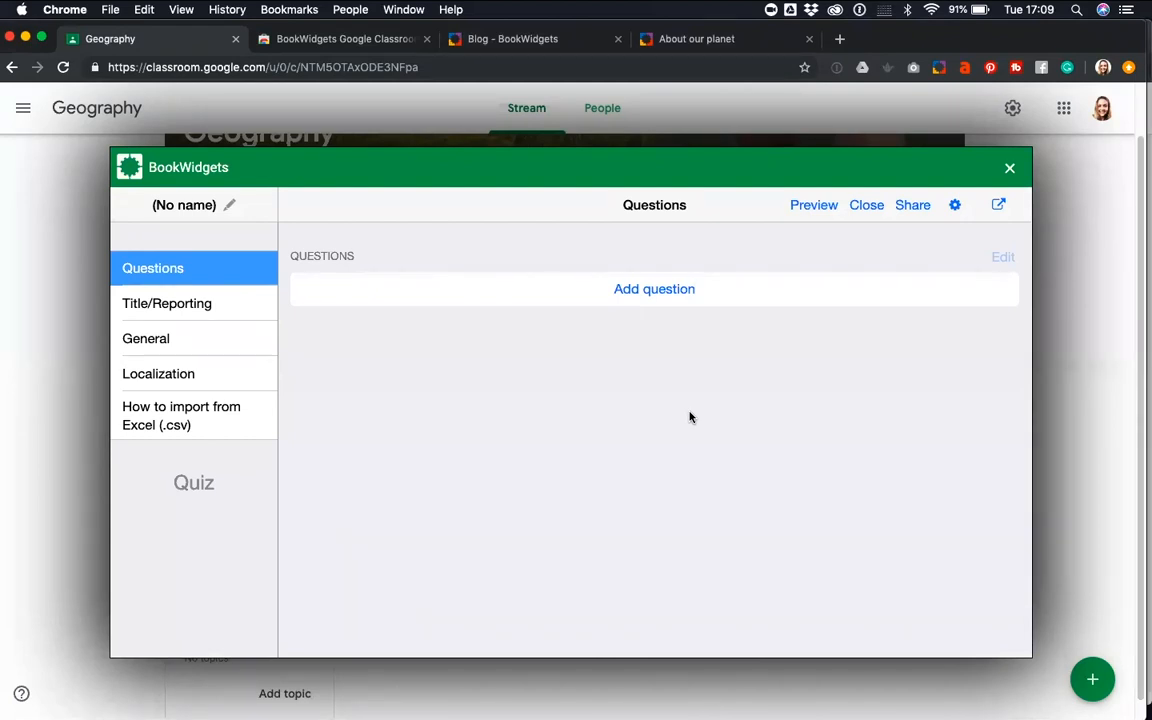
left_click(168, 200)
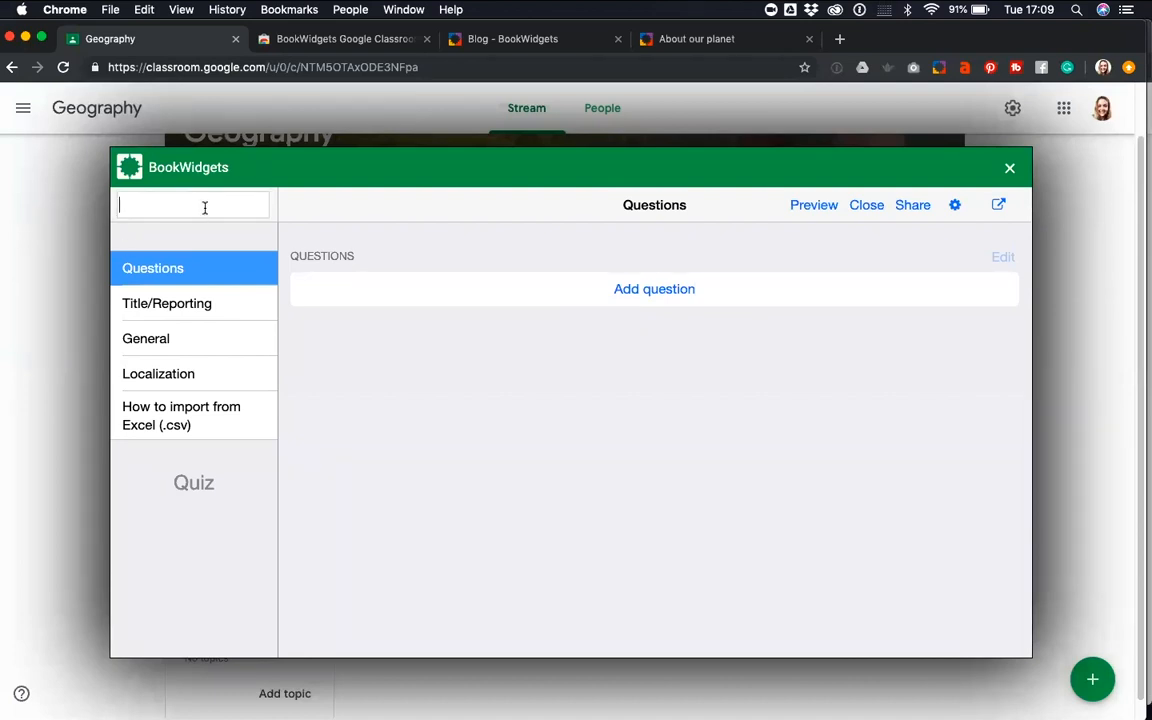
type("European capitals")
left_click_drag(230, 205, 120, 205)
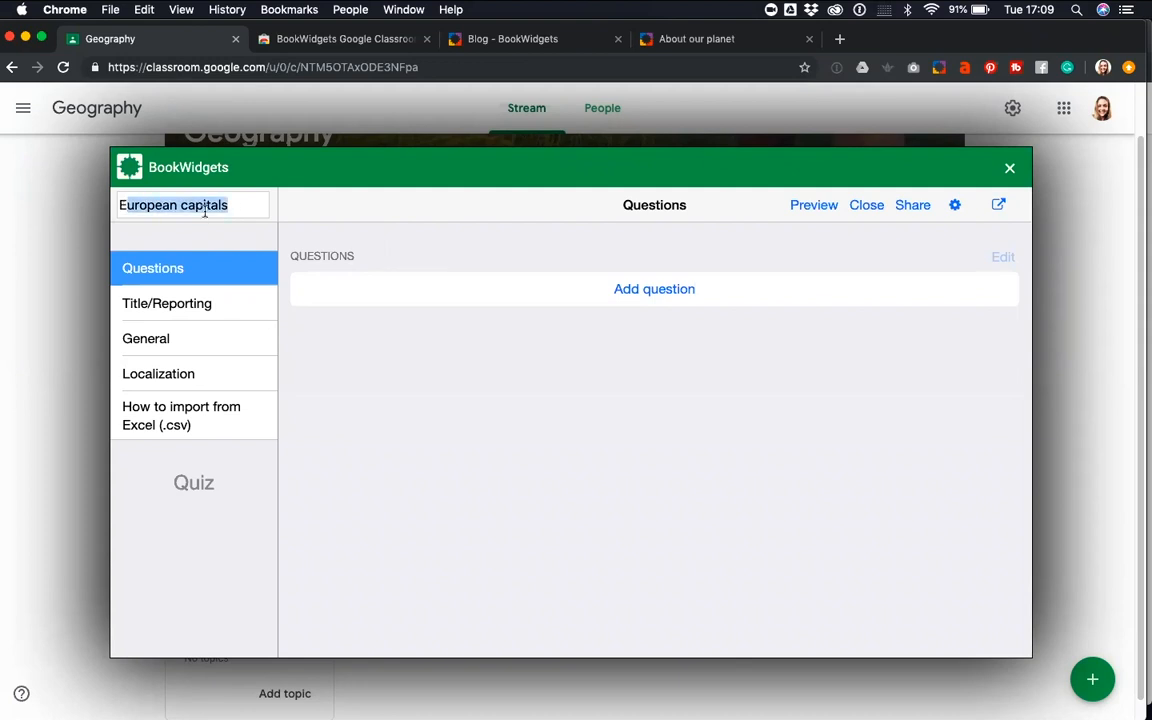
left_click(288, 221)
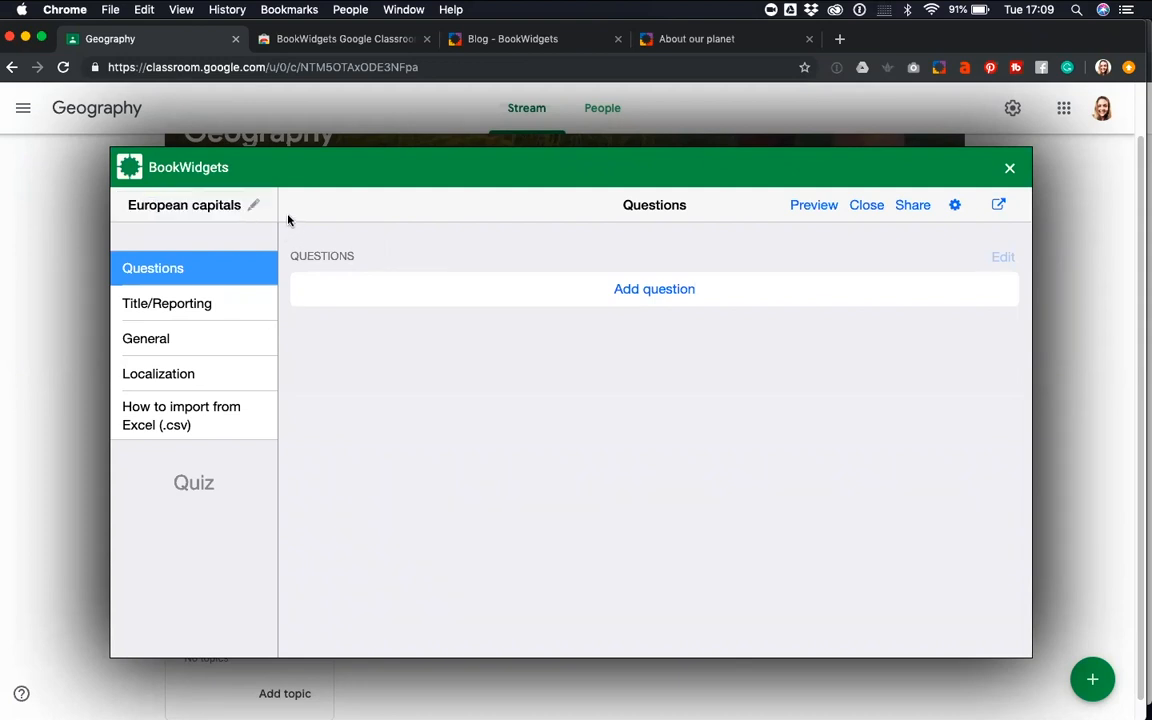
Start adding a question to the quiz and examine the available question types, from Text to Drag words in sentence
left_click(646, 289)
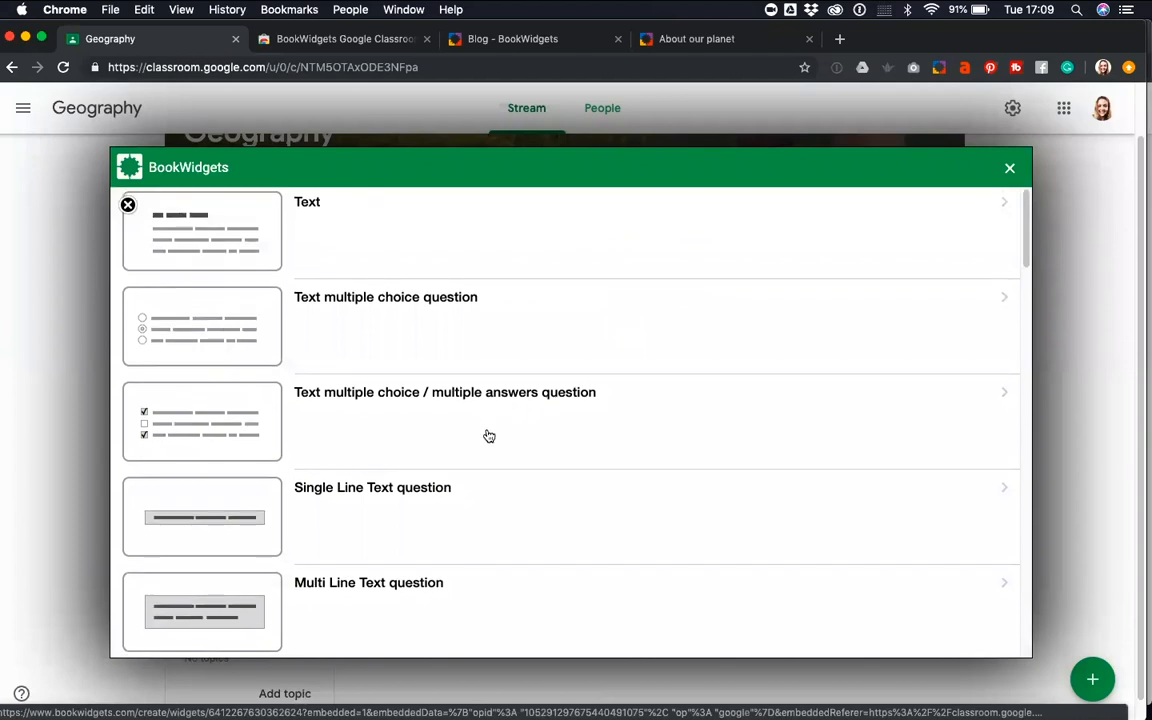
scroll(489, 436, "down", 3)
scroll(488, 434, "up", 3)
scroll(437, 390, "down", 1)
scroll(437, 390, "up", 1)
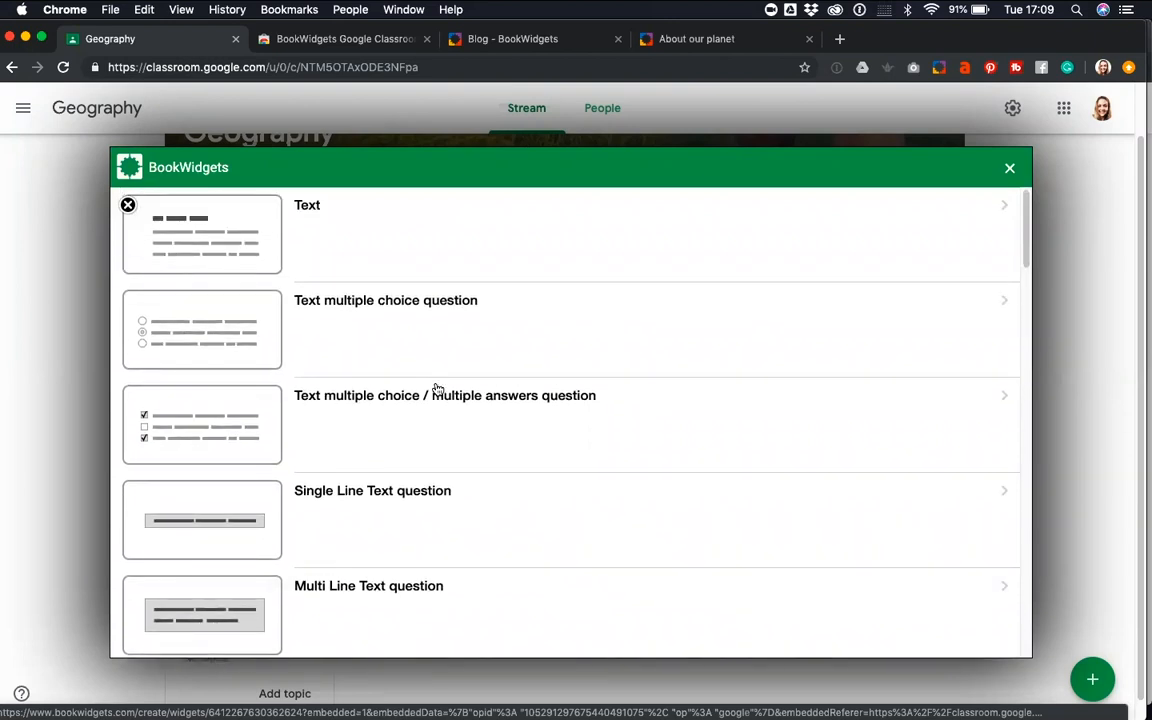
scroll(495, 458, "down", 1)
scroll(496, 457, "down", 4)
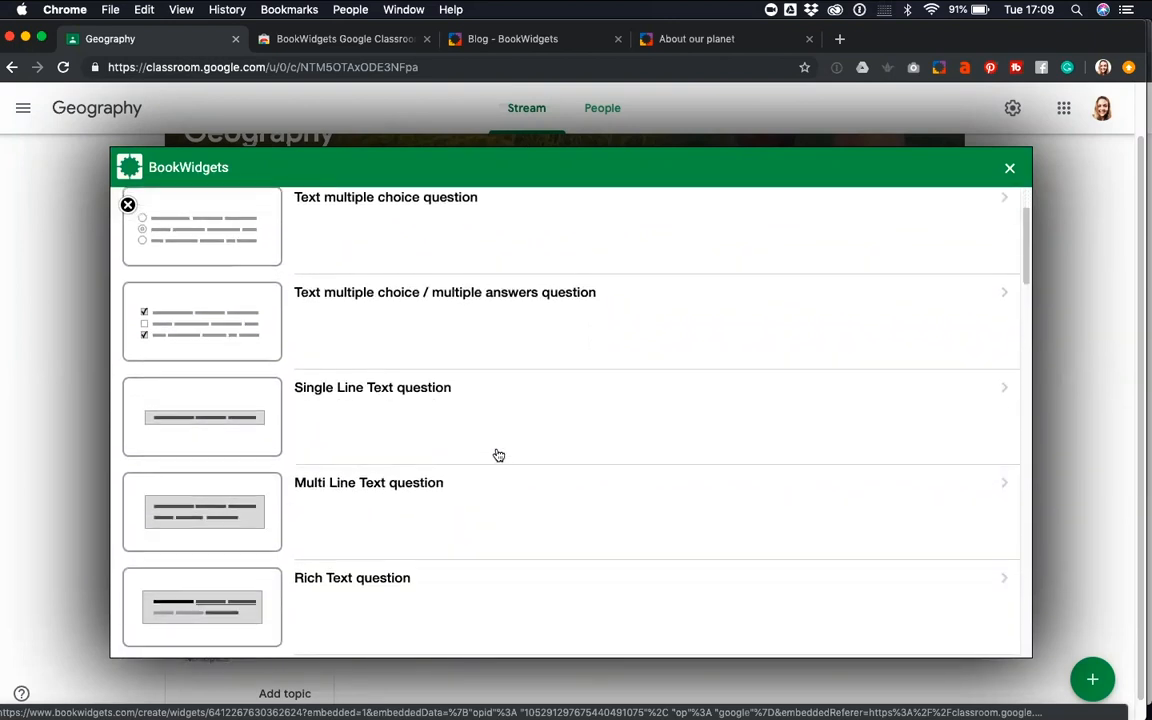
scroll(498, 455, "down", 1)
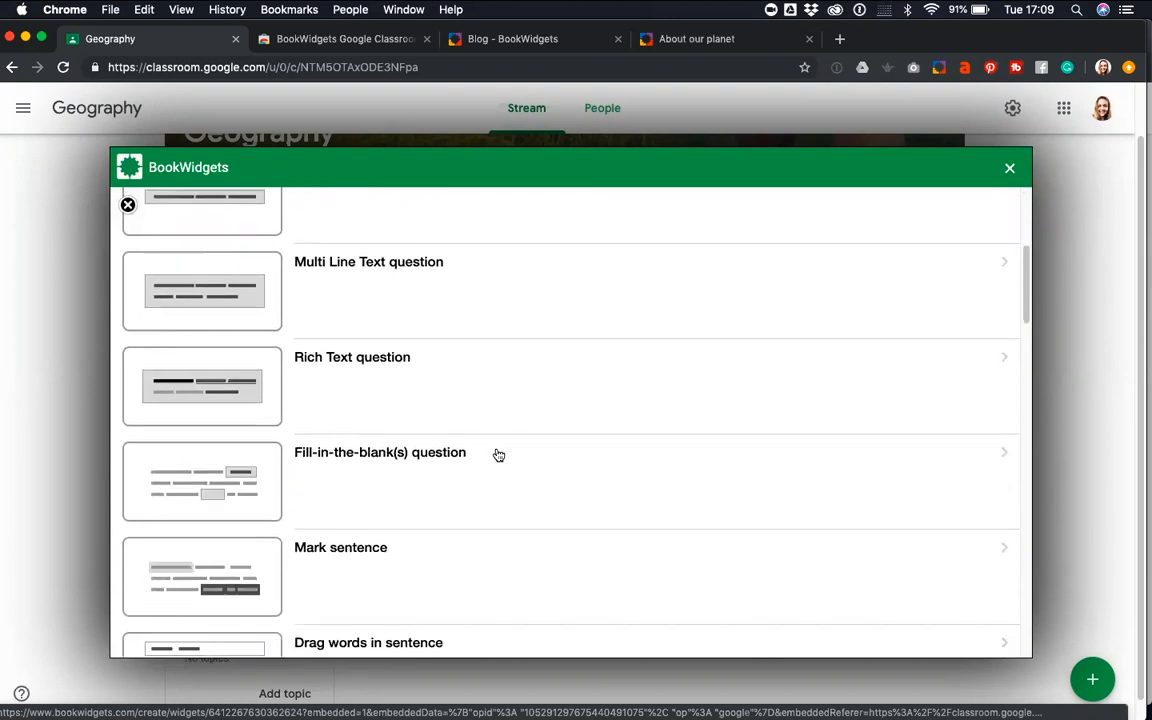
scroll(498, 455, "down", 1)
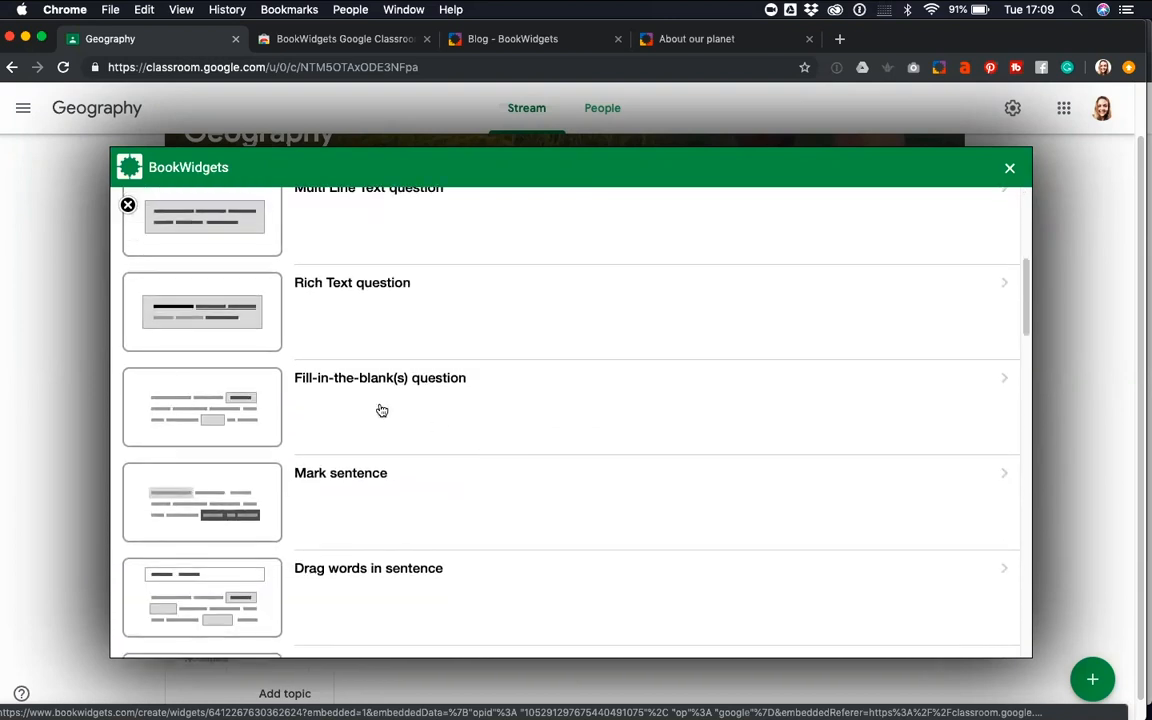
scroll(322, 382, "up", 2)
scroll(400, 410, "up", 3)
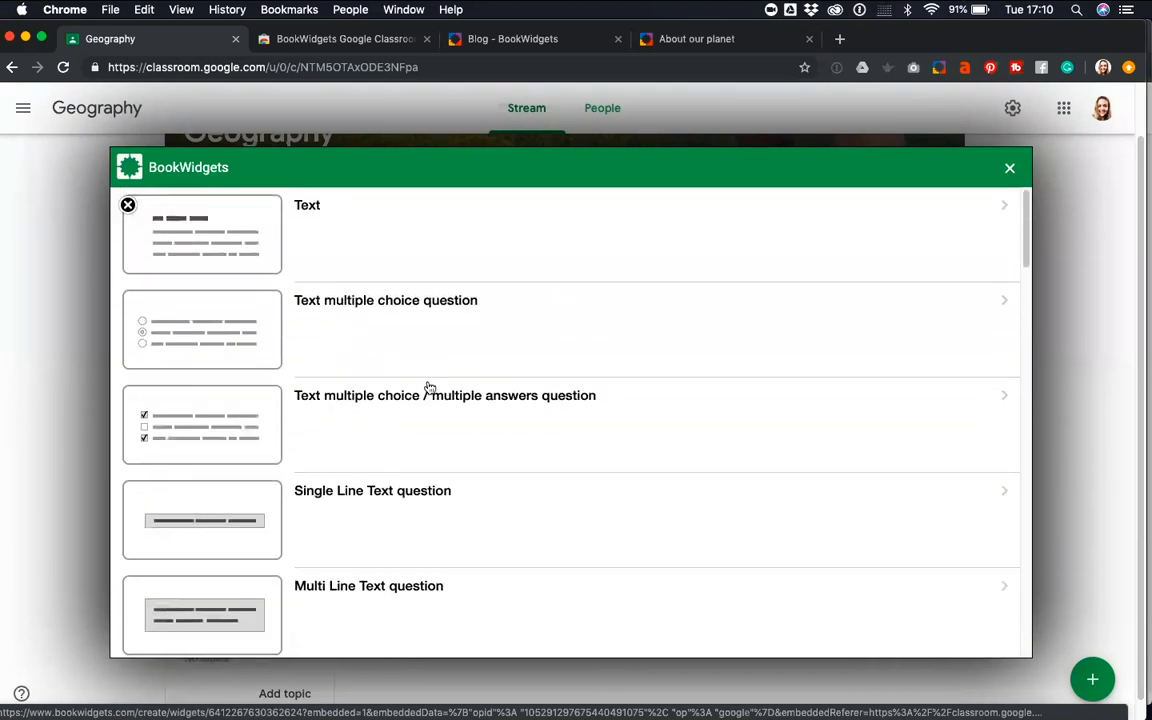
Examine the text-based question types, from Text multiple choice through Fill-in-the-blank(s) to Correct words in sentence
scroll(470, 470, "down", 2)
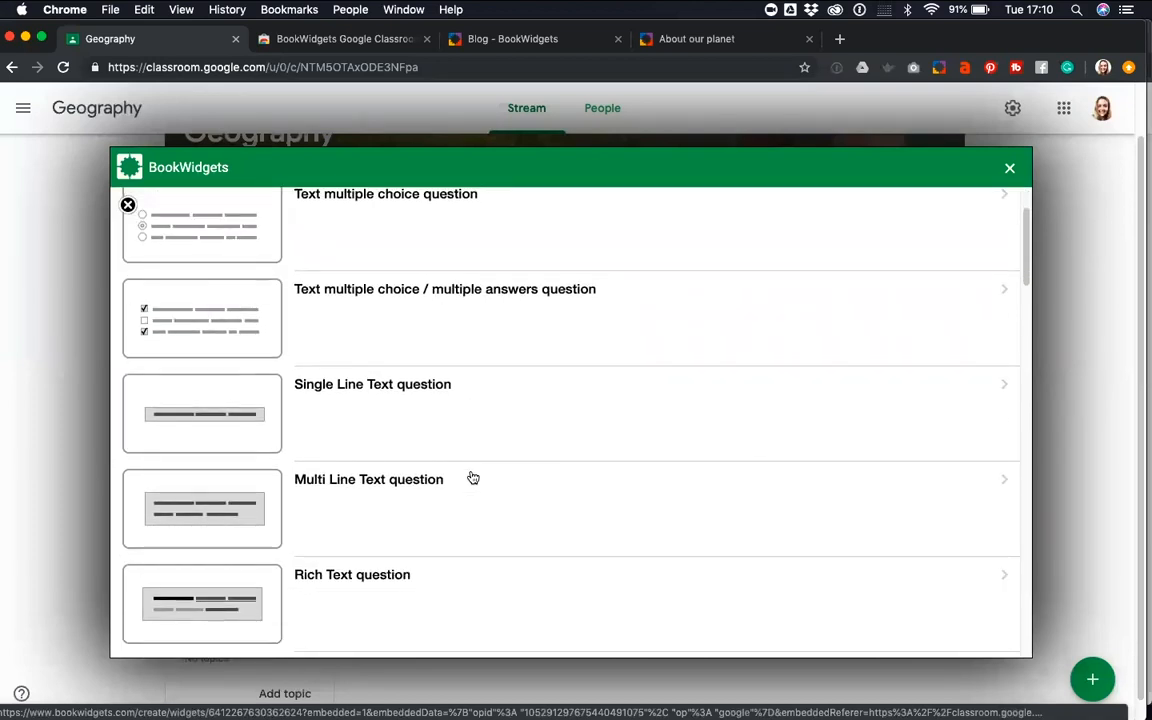
scroll(473, 479, "down", 2)
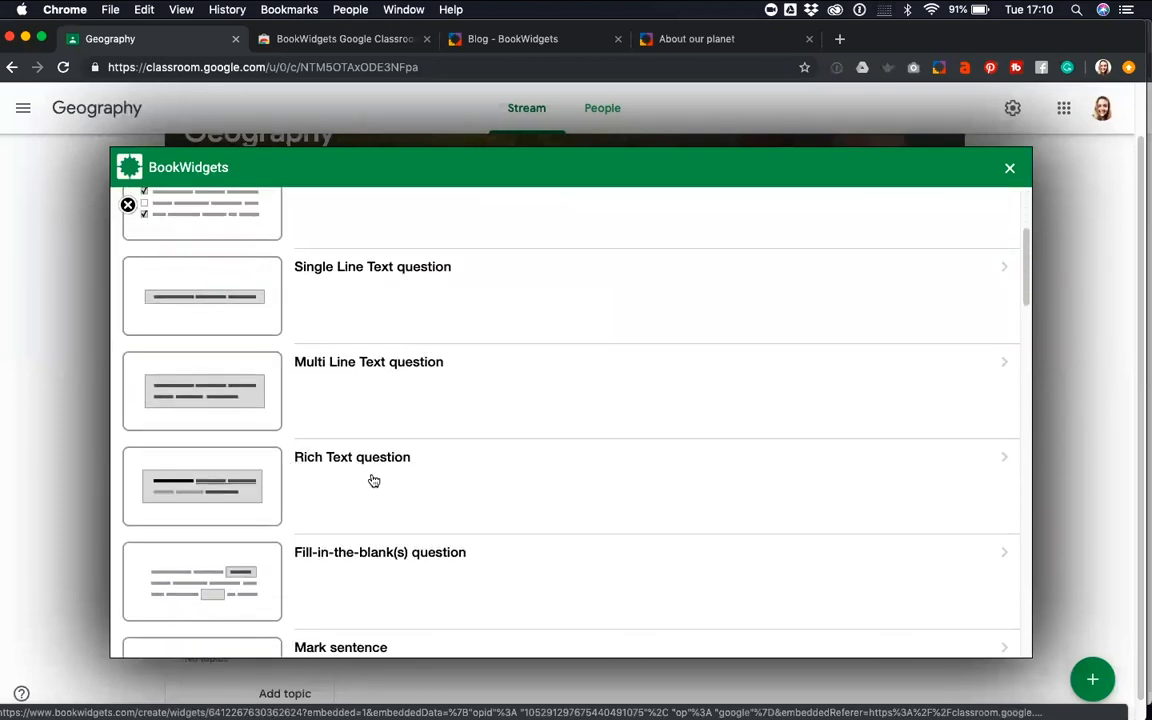
scroll(373, 481, "down", 1)
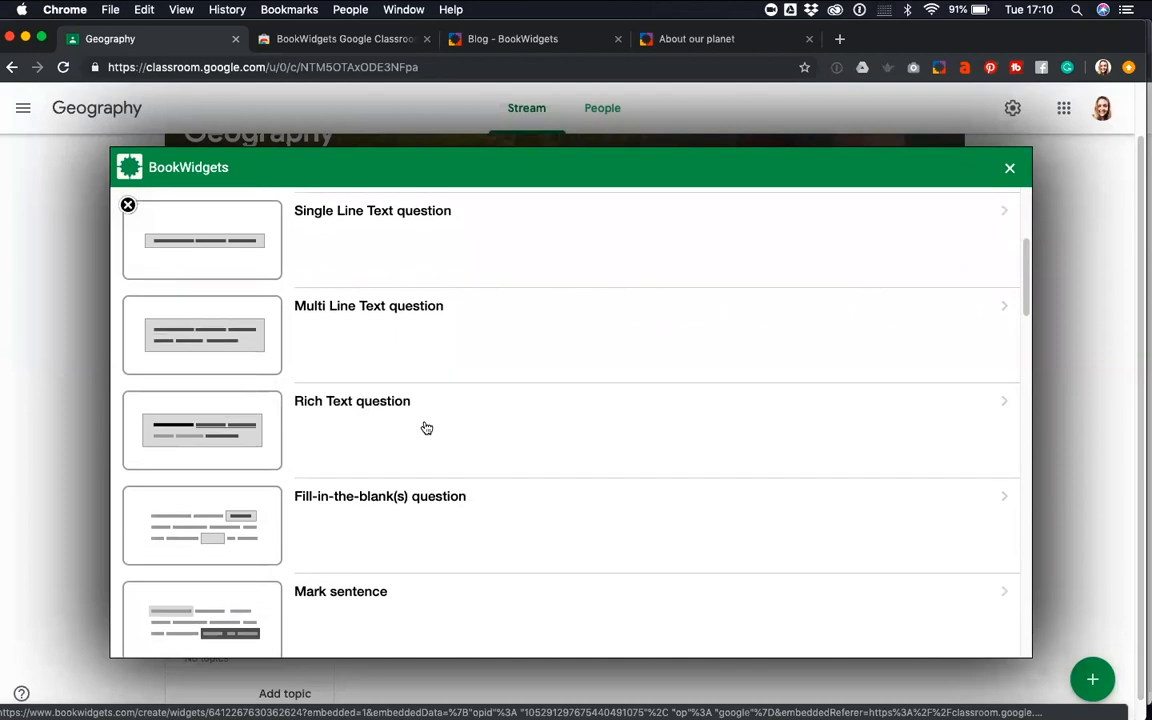
scroll(425, 428, "down", 2)
scroll(430, 469, "down", 2)
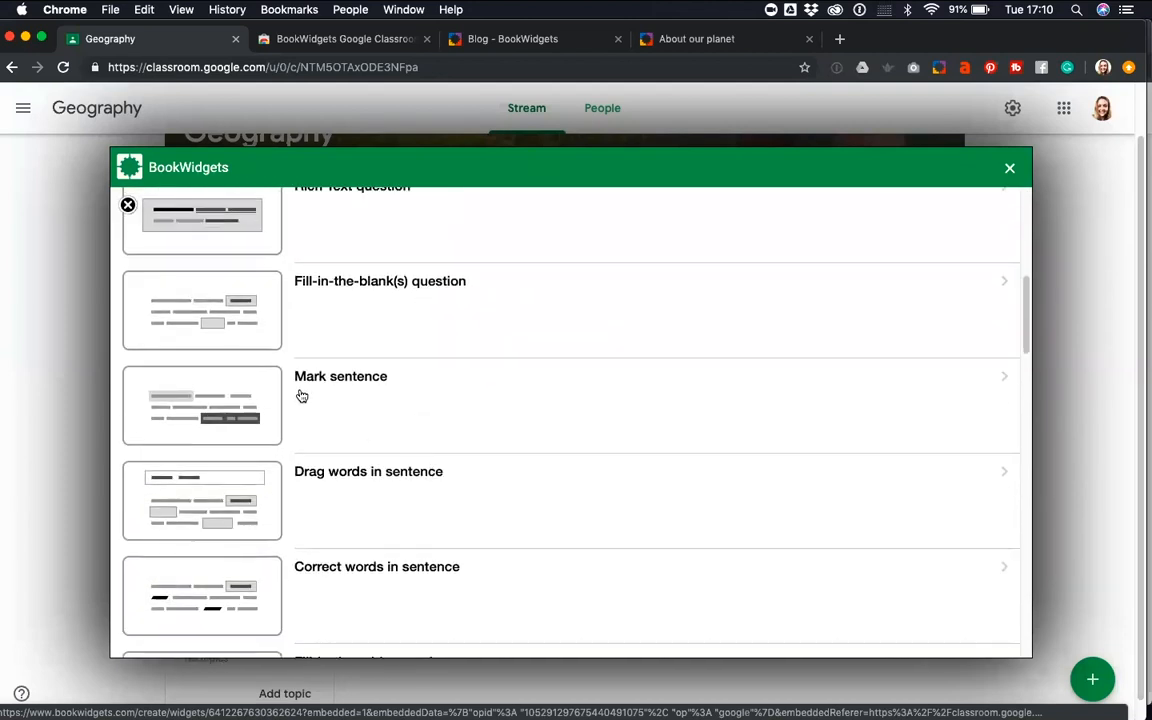
scroll(406, 404, "down", 1)
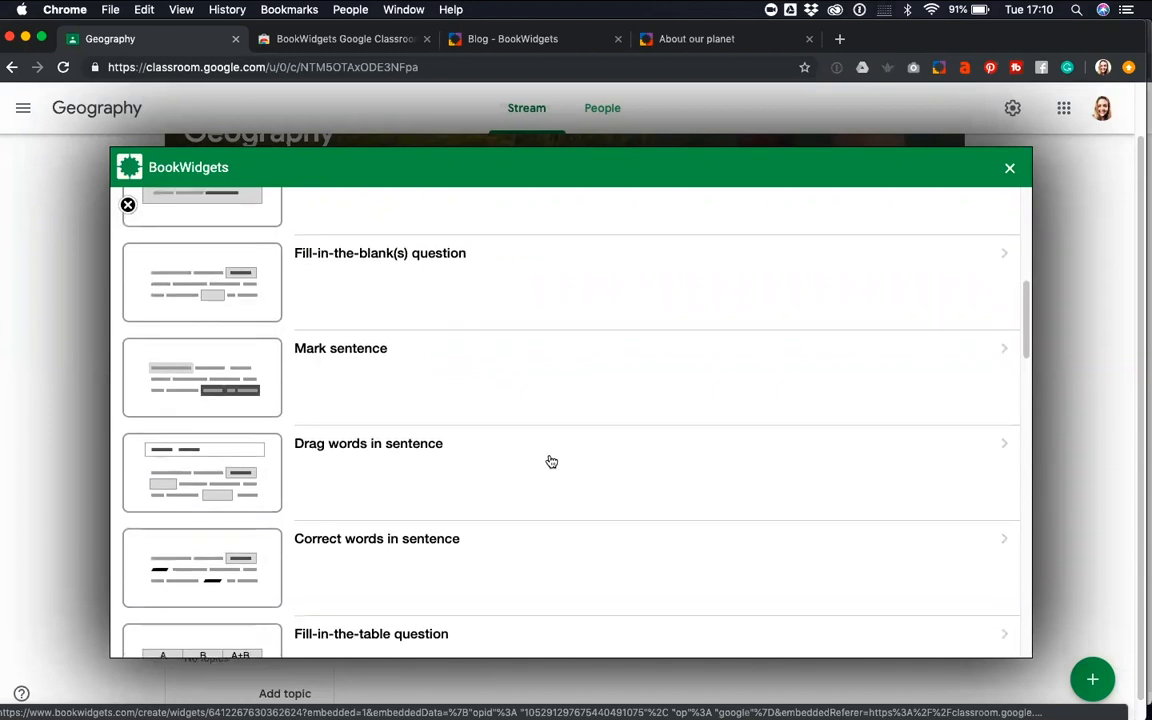
scroll(500, 436, "down", 2)
scroll(499, 405, "down", 1)
scroll(497, 404, "down", 2)
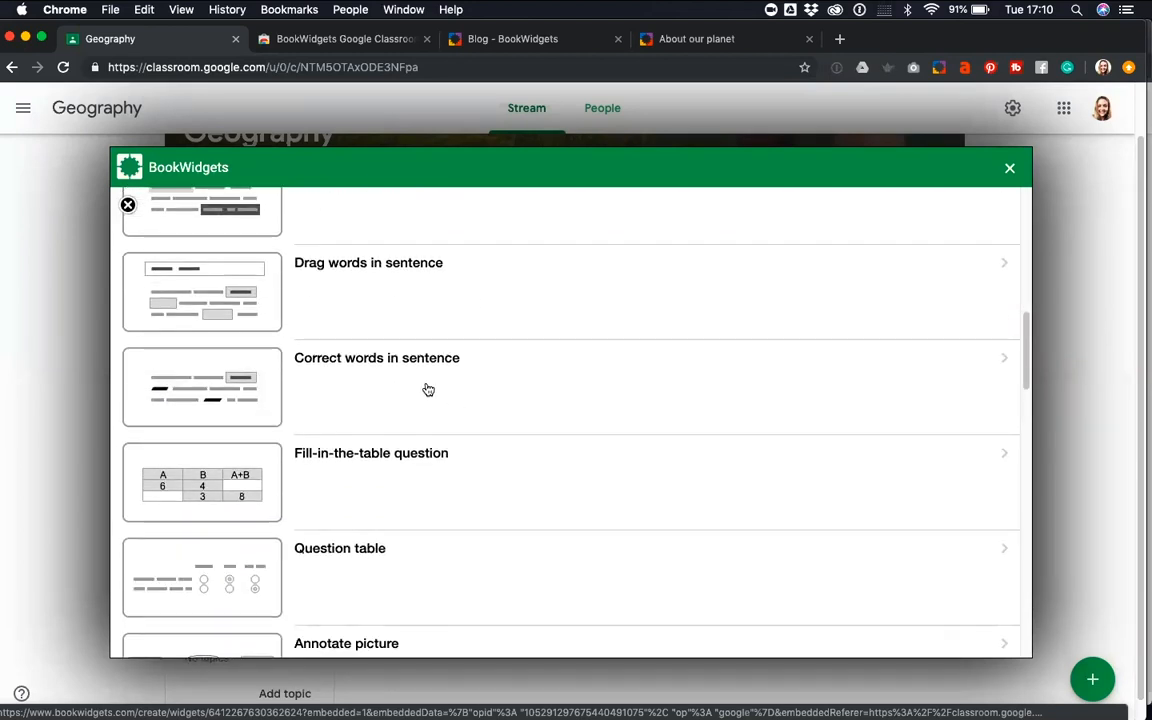
Examine the table, Annotate picture, Whiteboard, Photo, ordering and picture choice question types
scroll(550, 426, "down", 3)
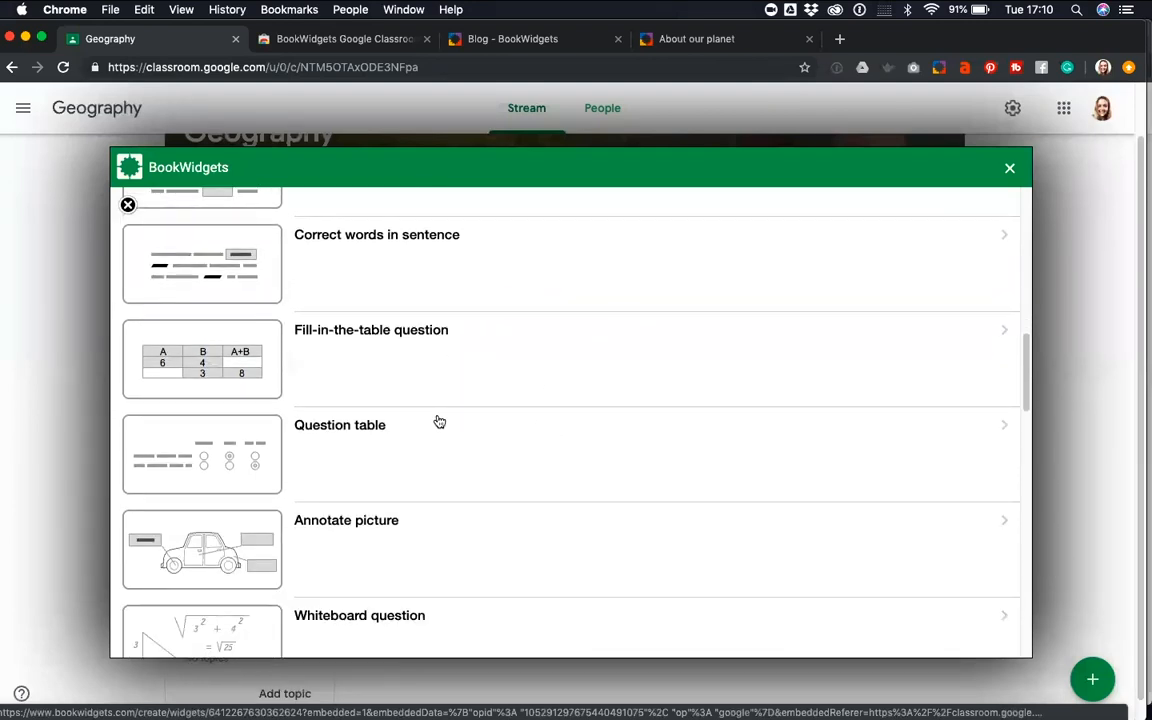
scroll(456, 465, "down", 2)
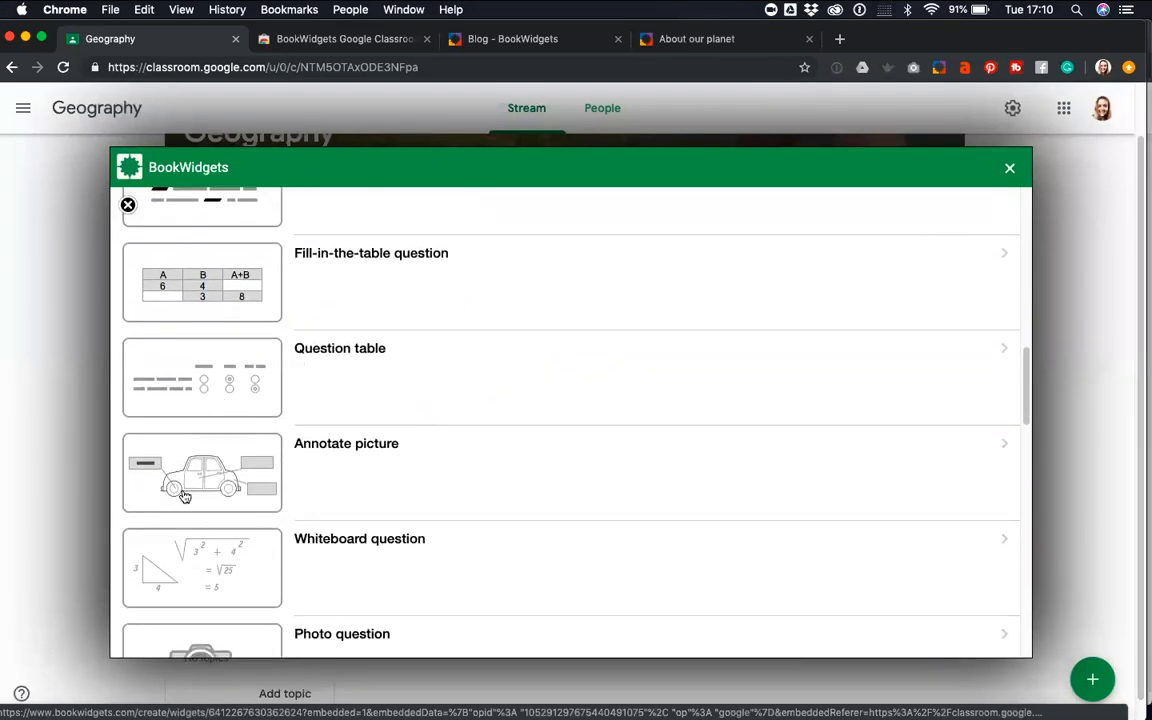
scroll(537, 436, "down", 1)
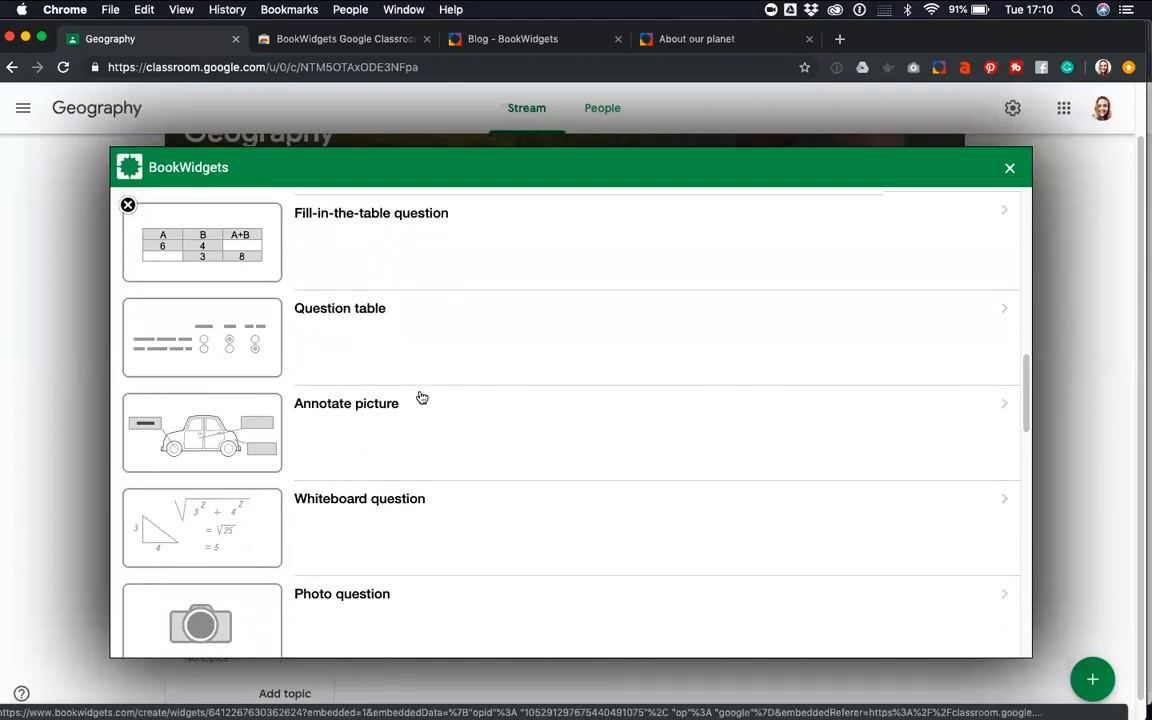
scroll(420, 397, "down", 3)
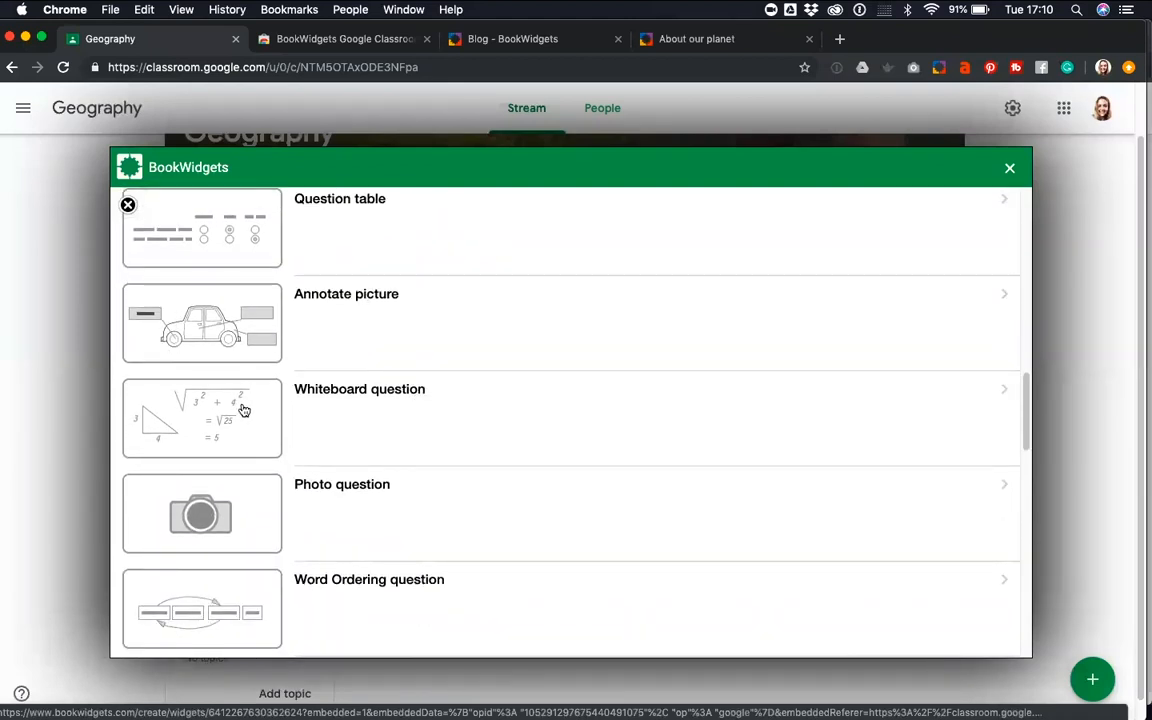
scroll(284, 425, "down", 1)
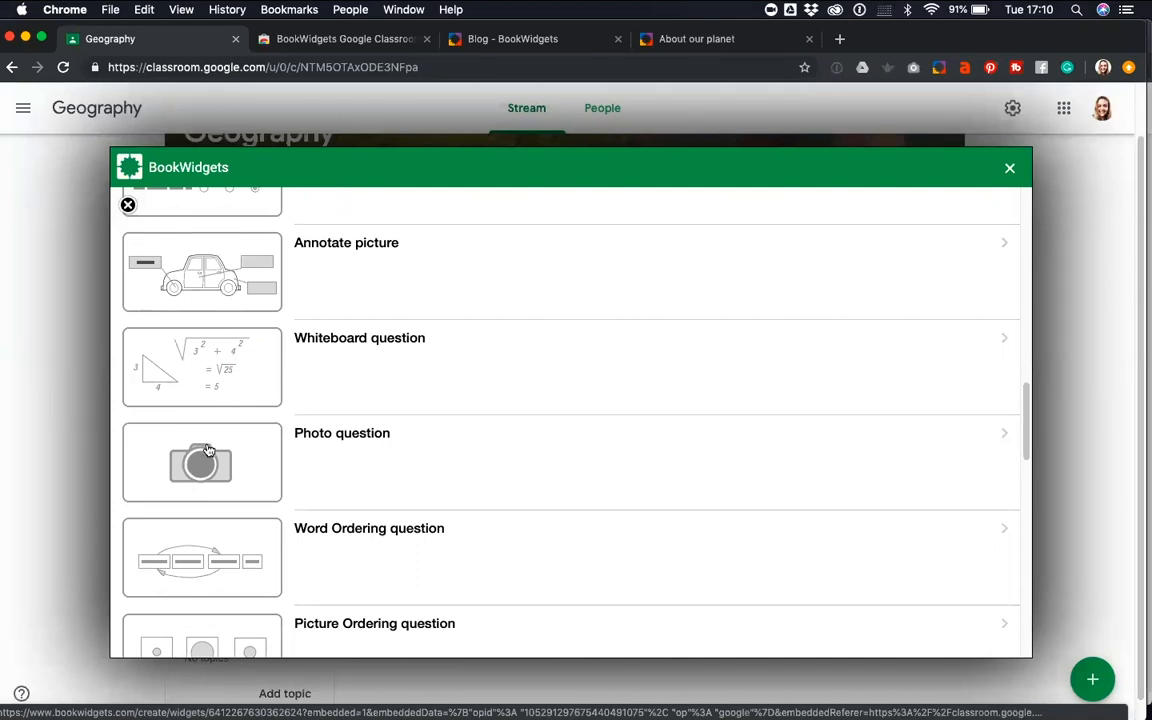
scroll(207, 450, "down", 2)
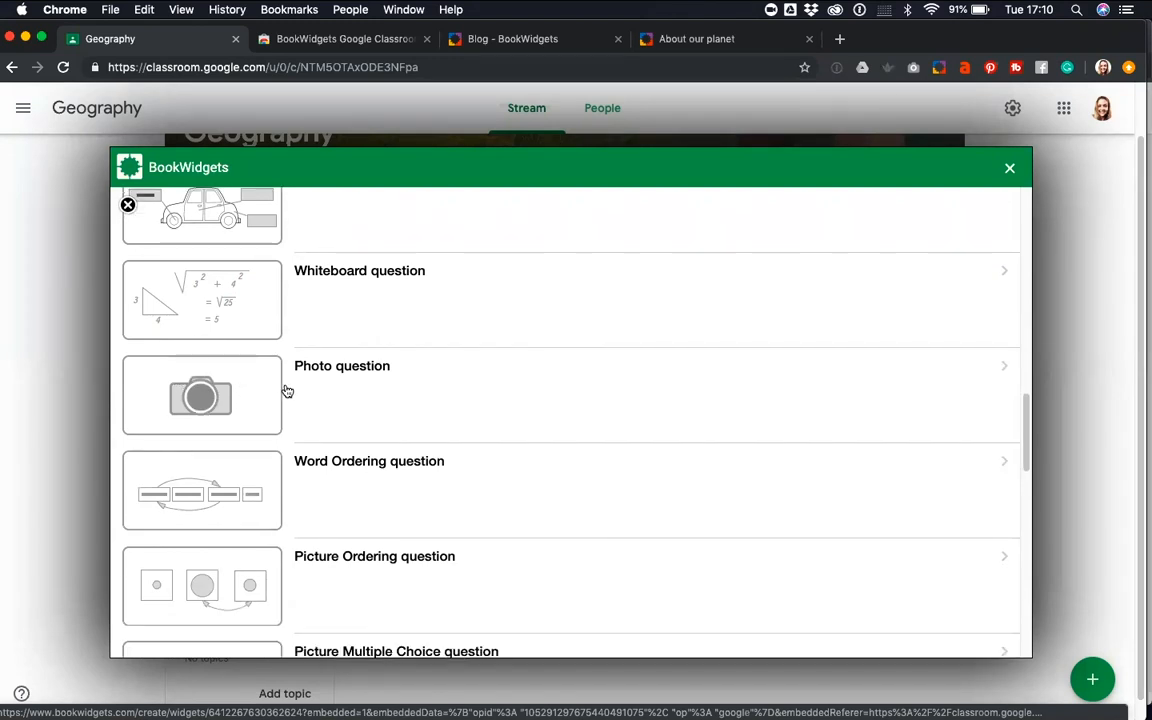
scroll(245, 488, "down", 1)
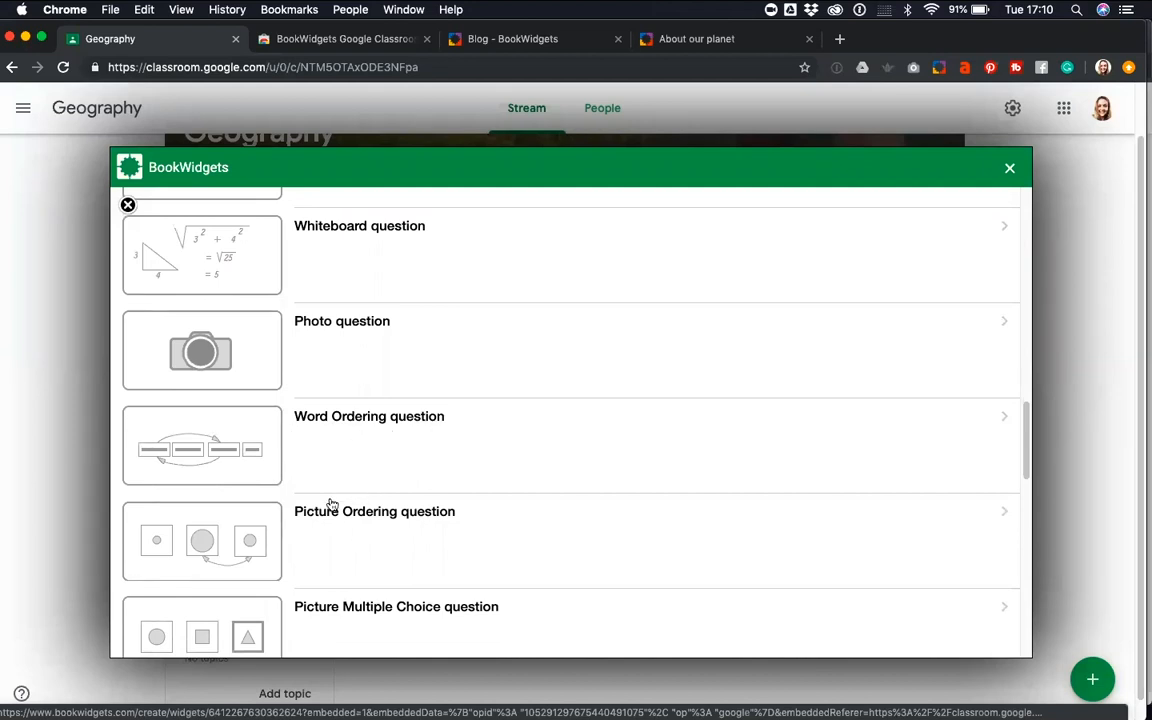
scroll(327, 511, "down", 5)
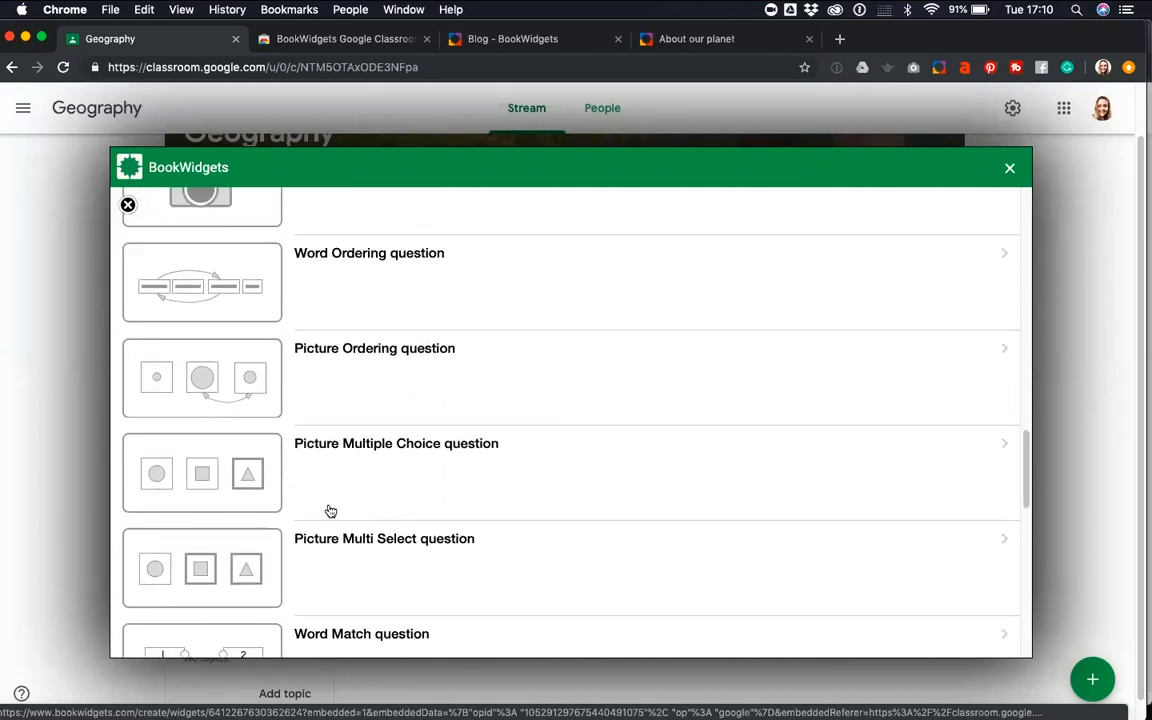
Examine the remaining question types, from Word Match through the drag-and-drop types to Ionic compound builder
scroll(226, 442, "down", 5)
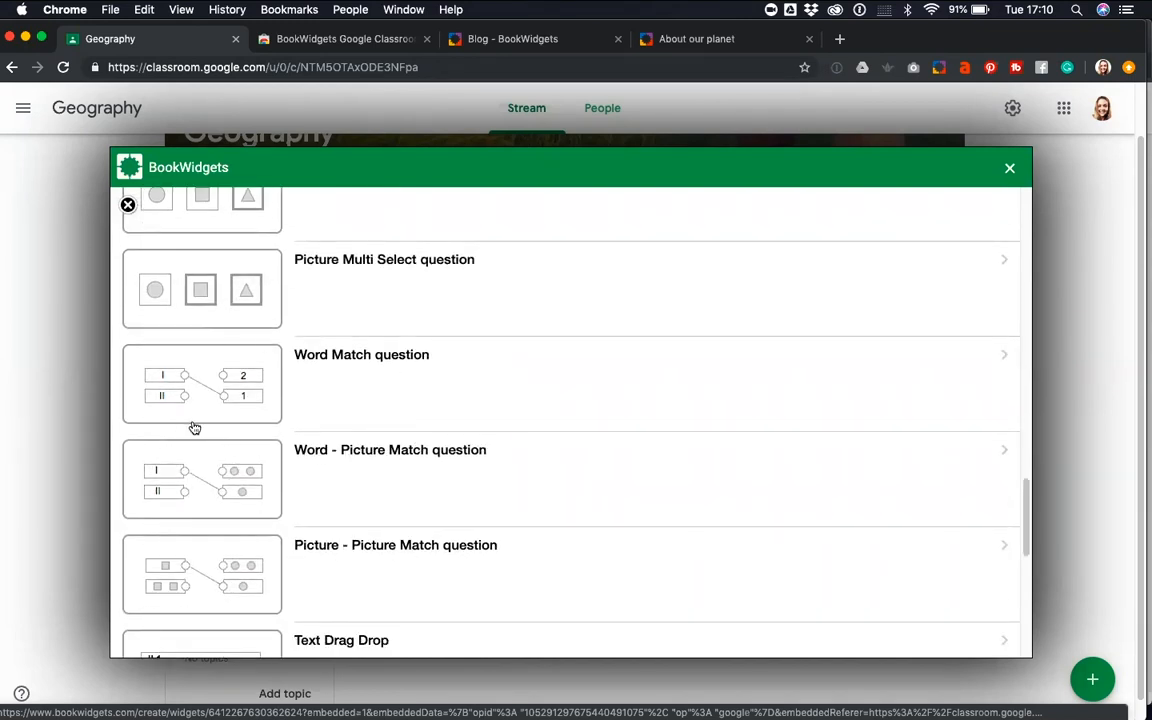
scroll(201, 431, "down", 2)
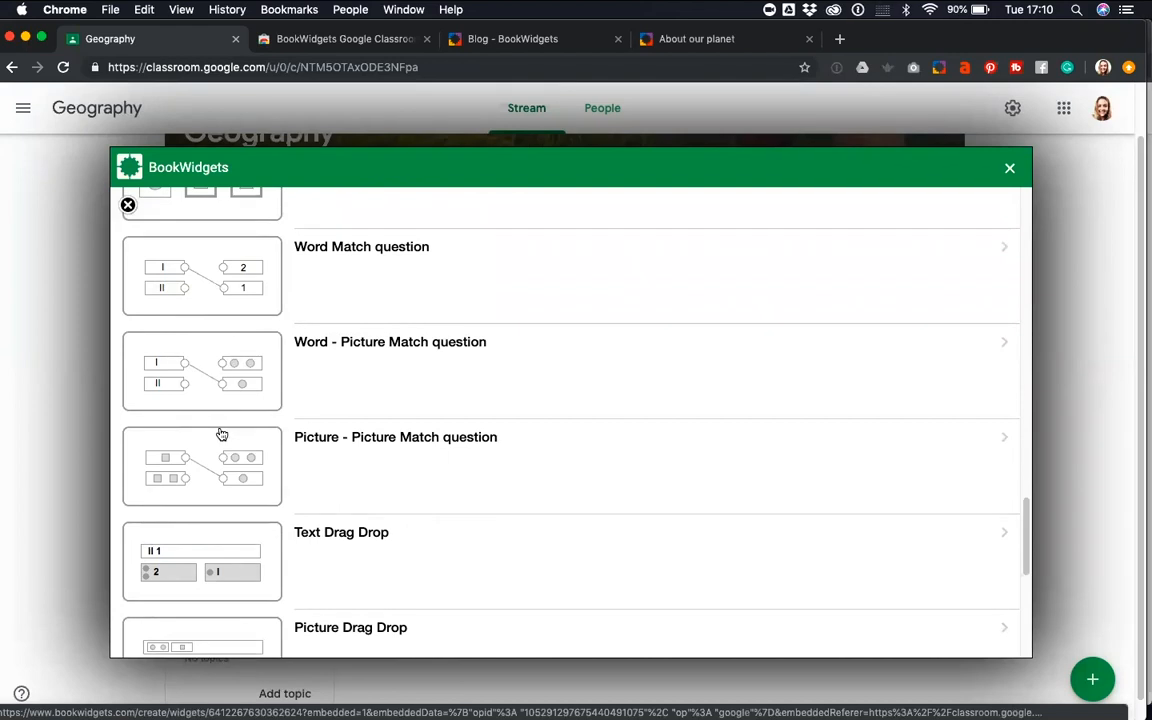
scroll(219, 436, "down", 3)
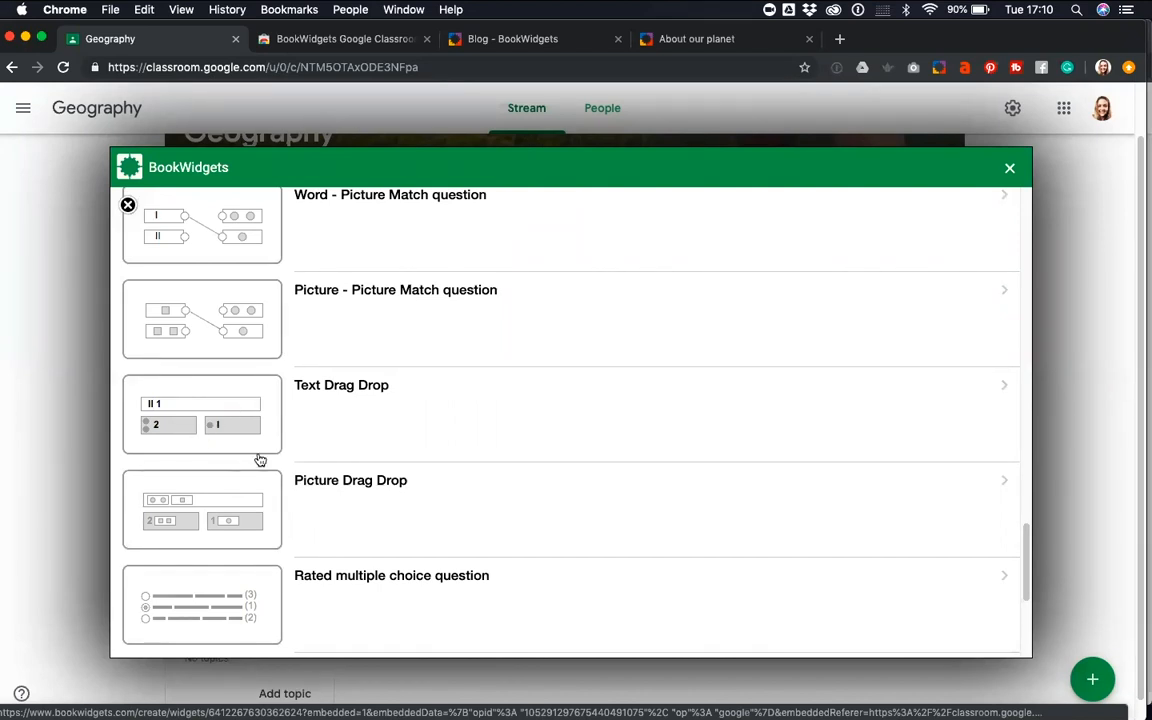
scroll(260, 460, "down", 2)
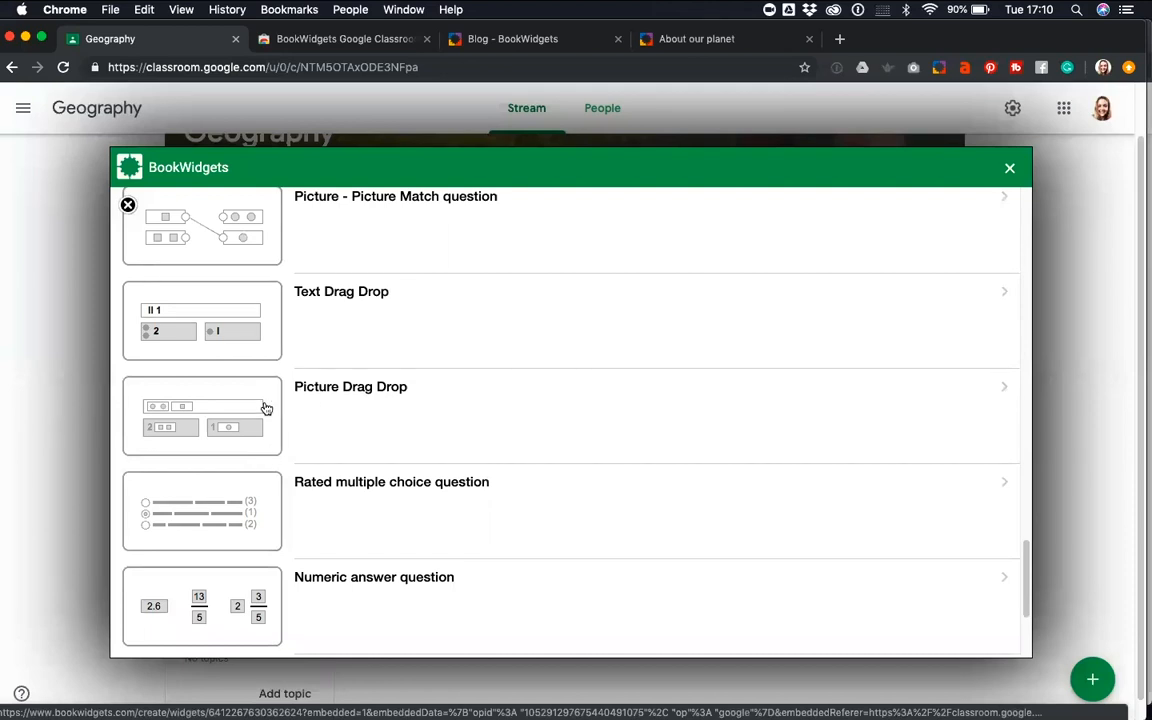
scroll(262, 410, "down", 1)
scroll(255, 420, "down", 1)
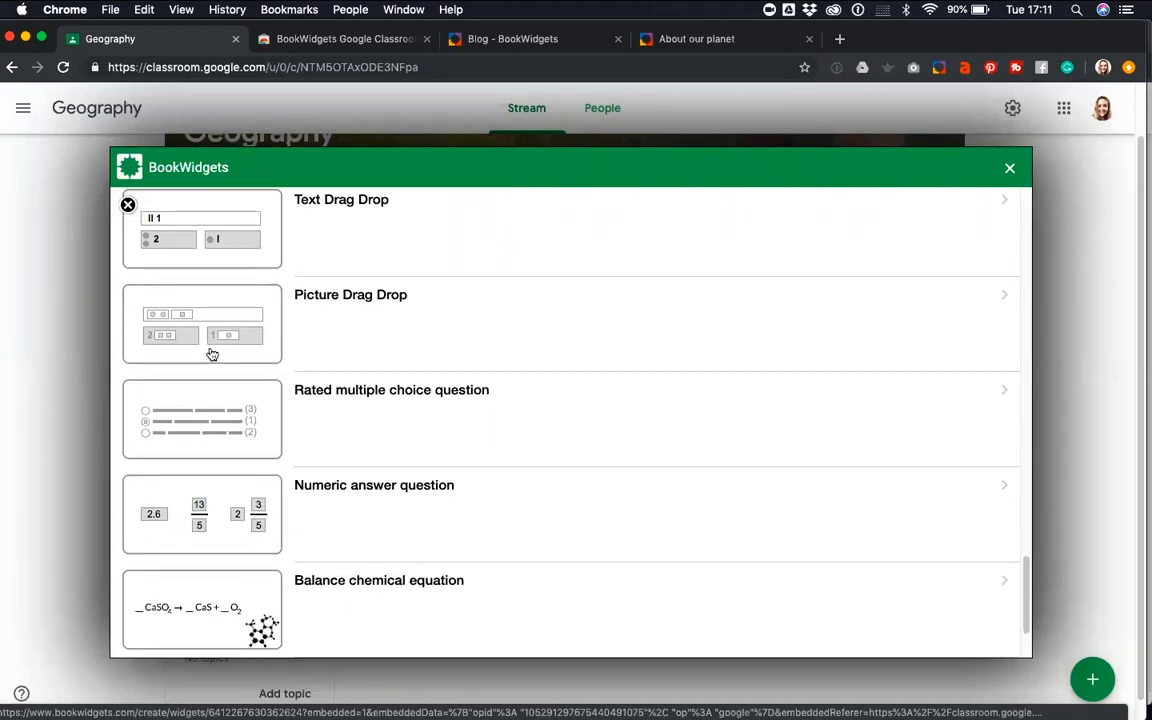
scroll(190, 384, "down", 2)
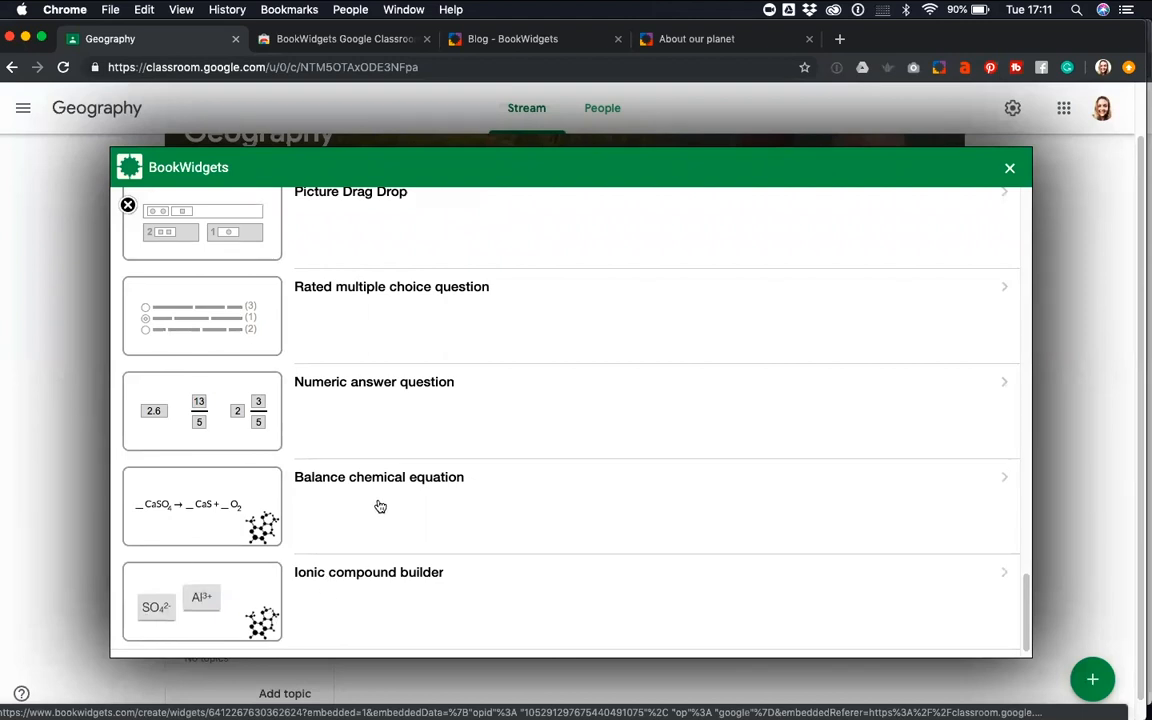
scroll(356, 481, "down", 1)
Review the question types again in reverse, returning to the text-based types near the start of the list
scroll(352, 468, "up", 5)
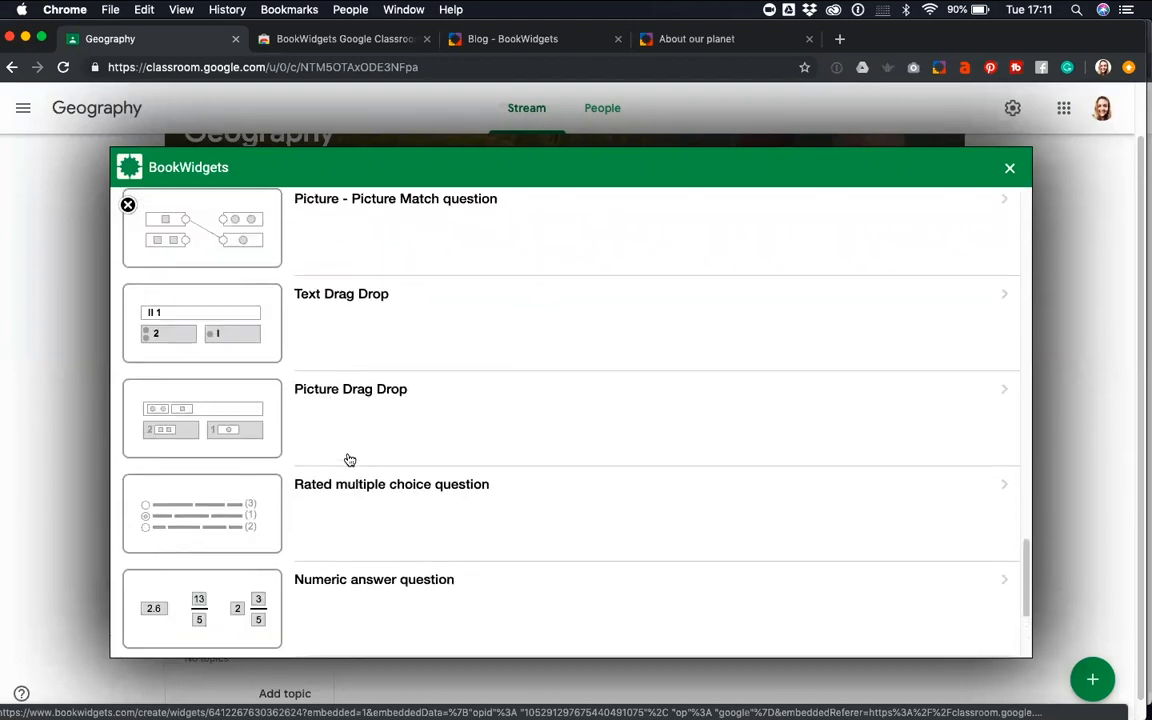
scroll(349, 459, "down", 1)
scroll(346, 455, "up", 4)
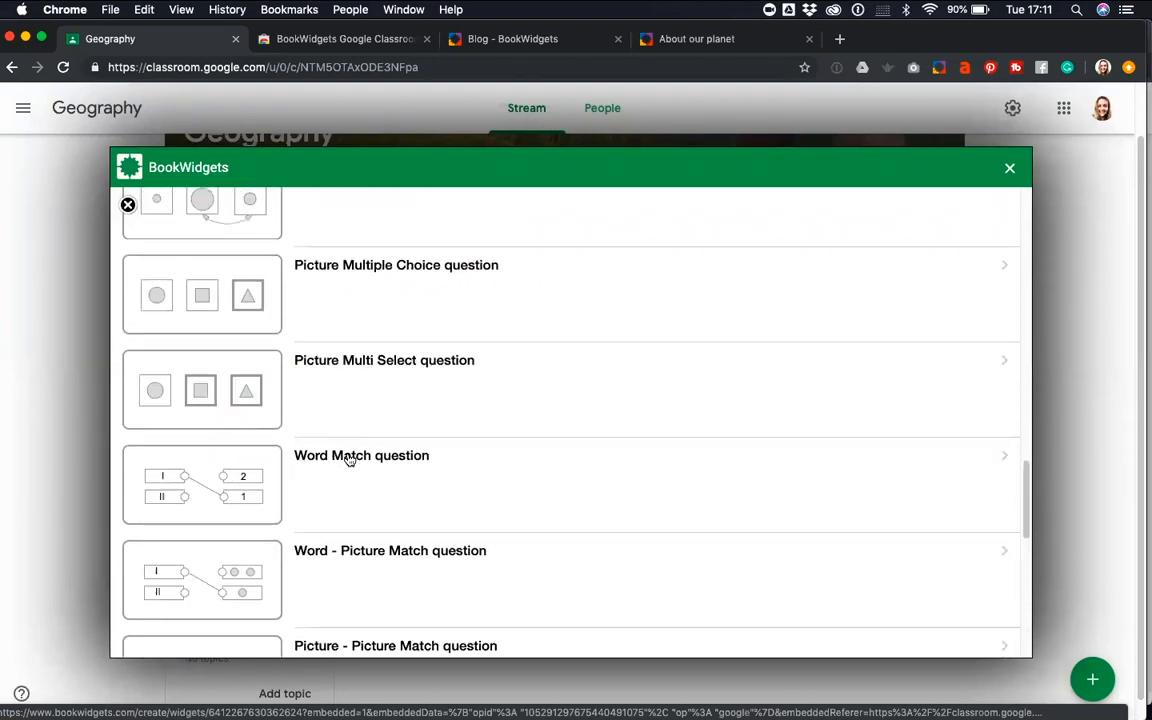
scroll(311, 364, "up", 2)
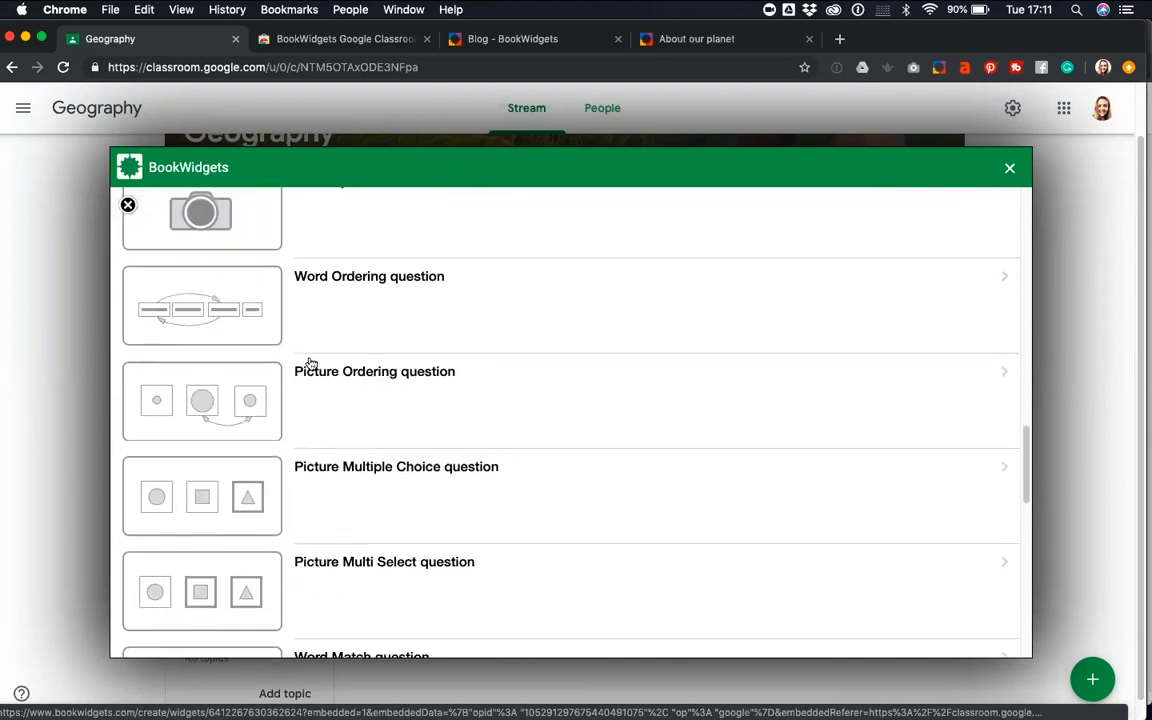
scroll(311, 364, "up", 2)
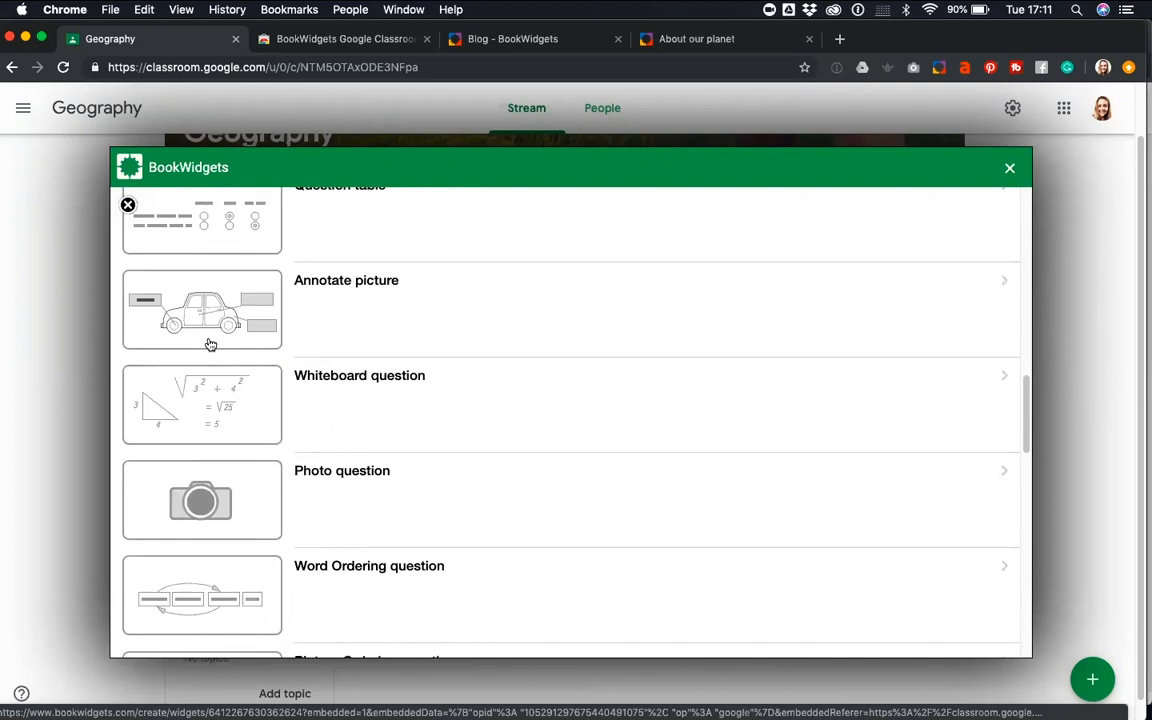
scroll(234, 384, "down", 20)
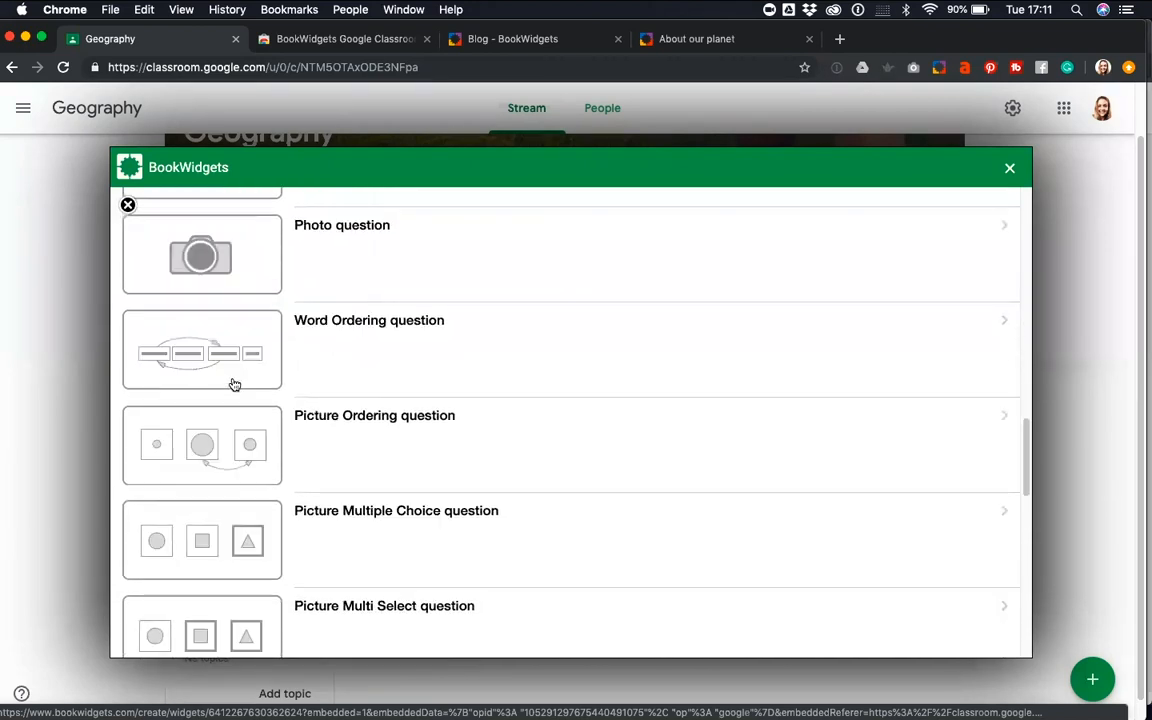
scroll(234, 384, "up", 18)
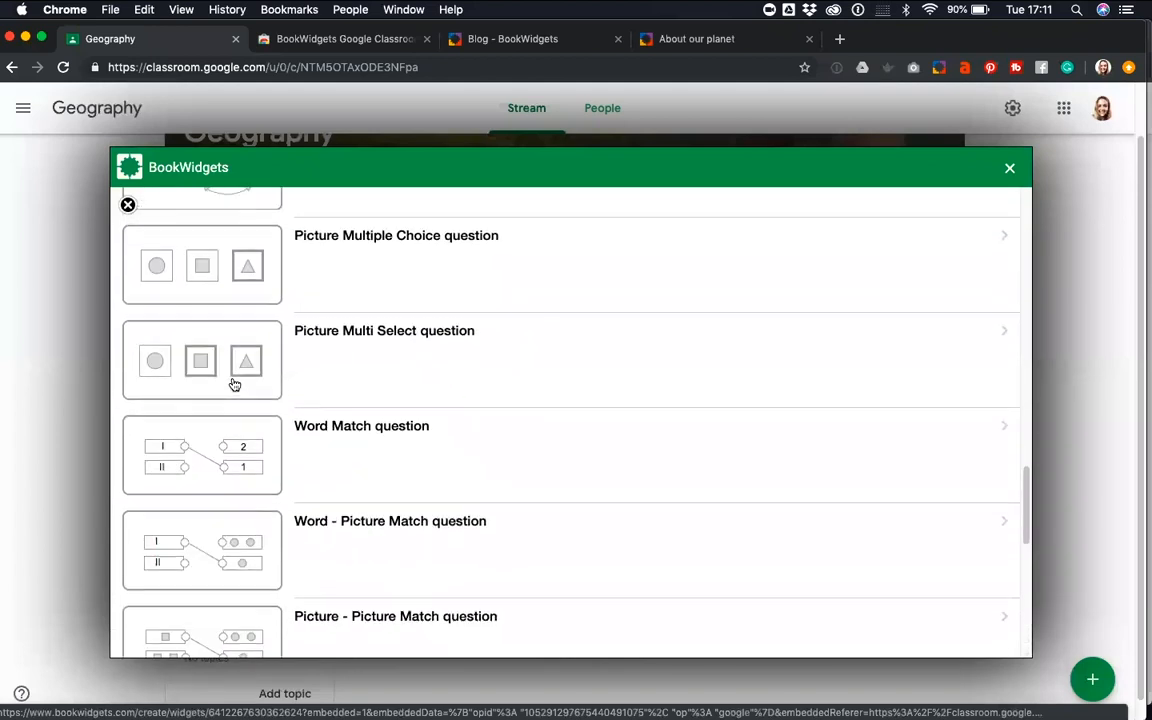
scroll(234, 384, "up", 10)
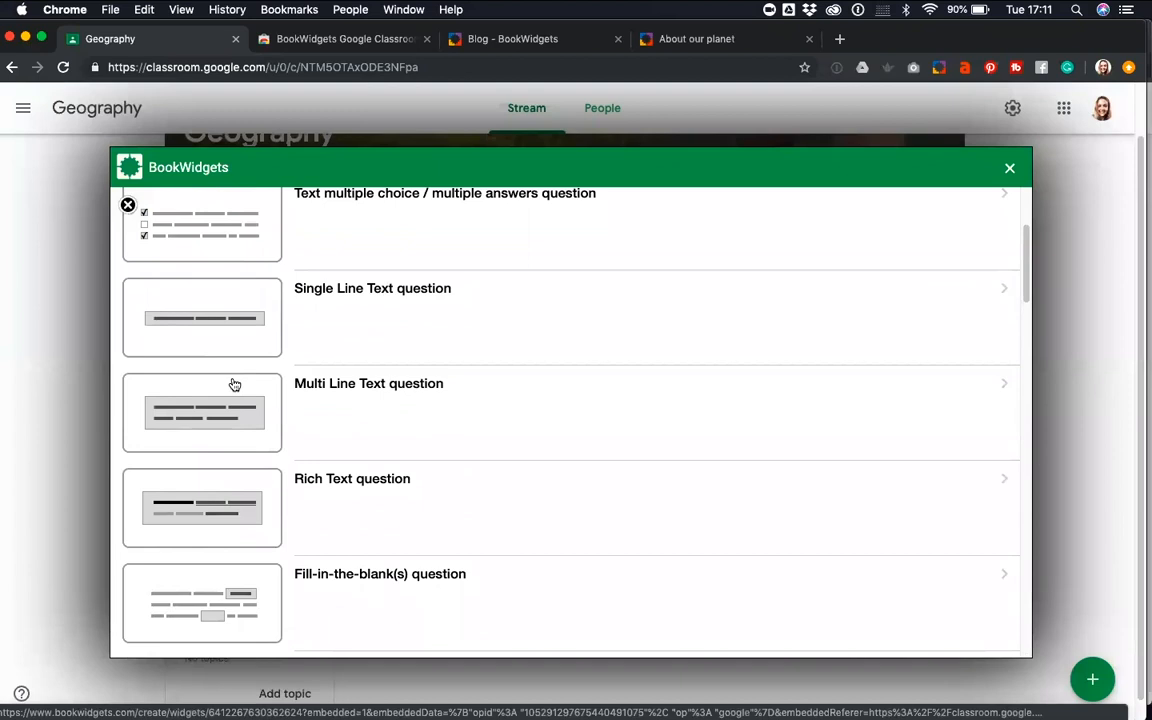
Switch to the "About our planet" example quiz and open its introductory text page from the question overview
left_click(669, 38)
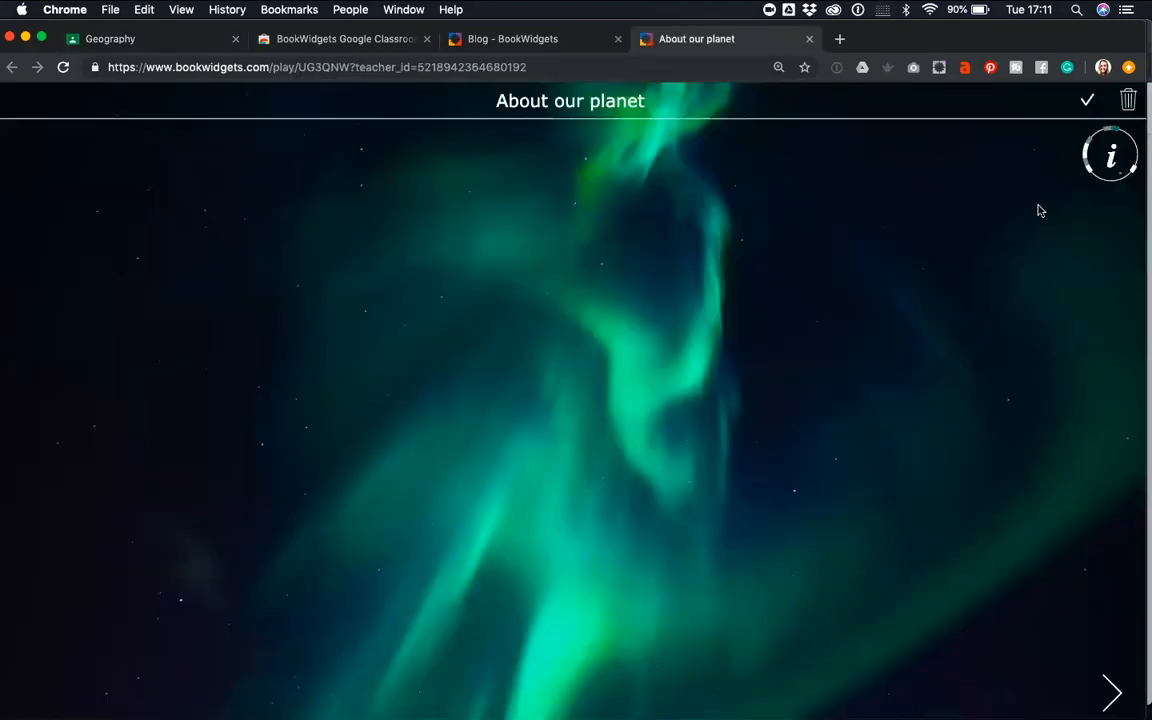
left_click(1109, 160)
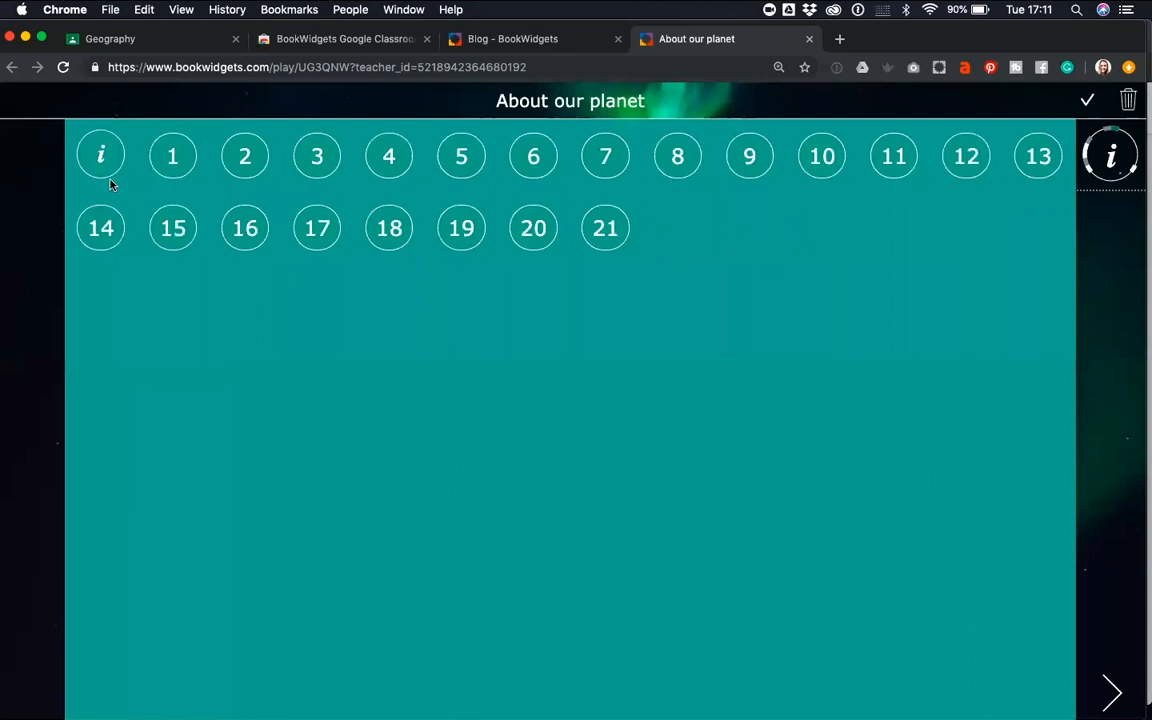
left_click(86, 162)
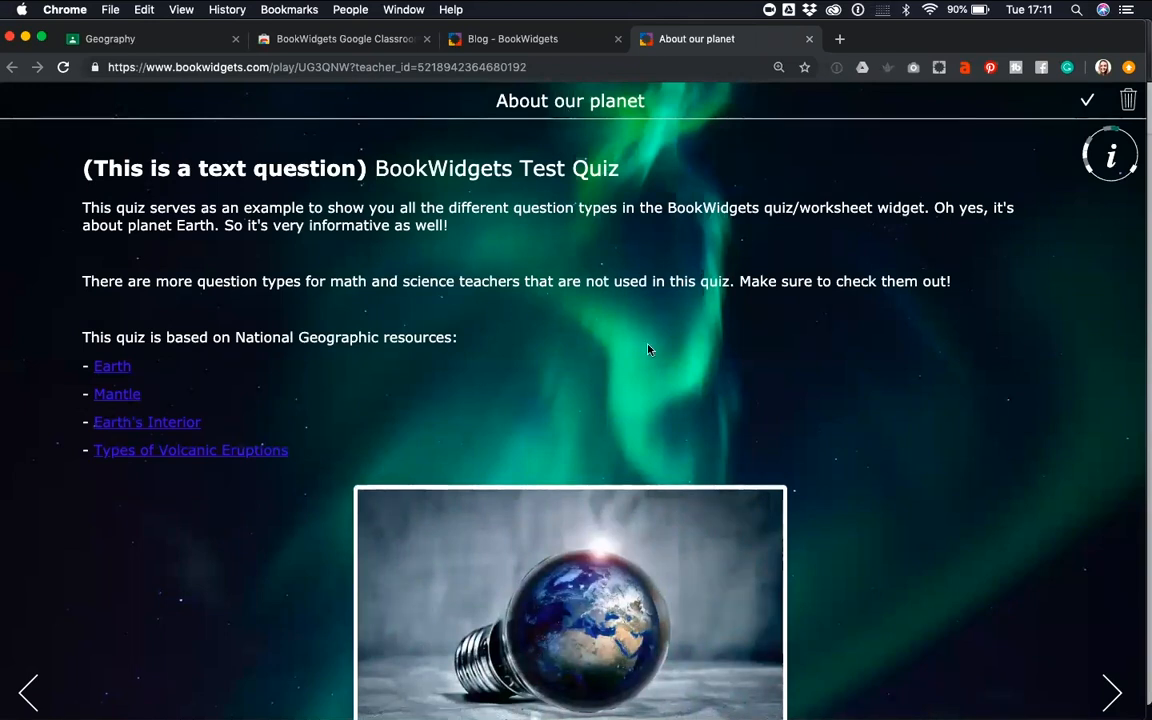
Page through the example quiz from the multiple choice question to the mark sentence question, examining the text-based question types
left_click(1112, 693)
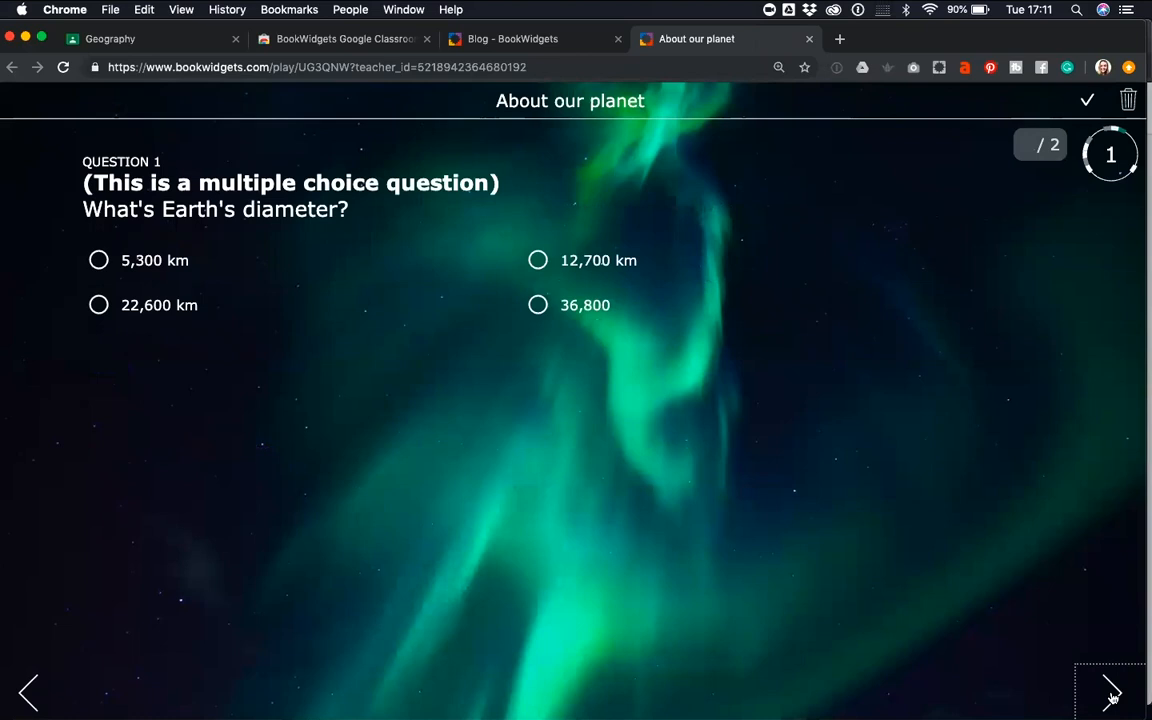
left_click(1112, 693)
left_click(1112, 693)
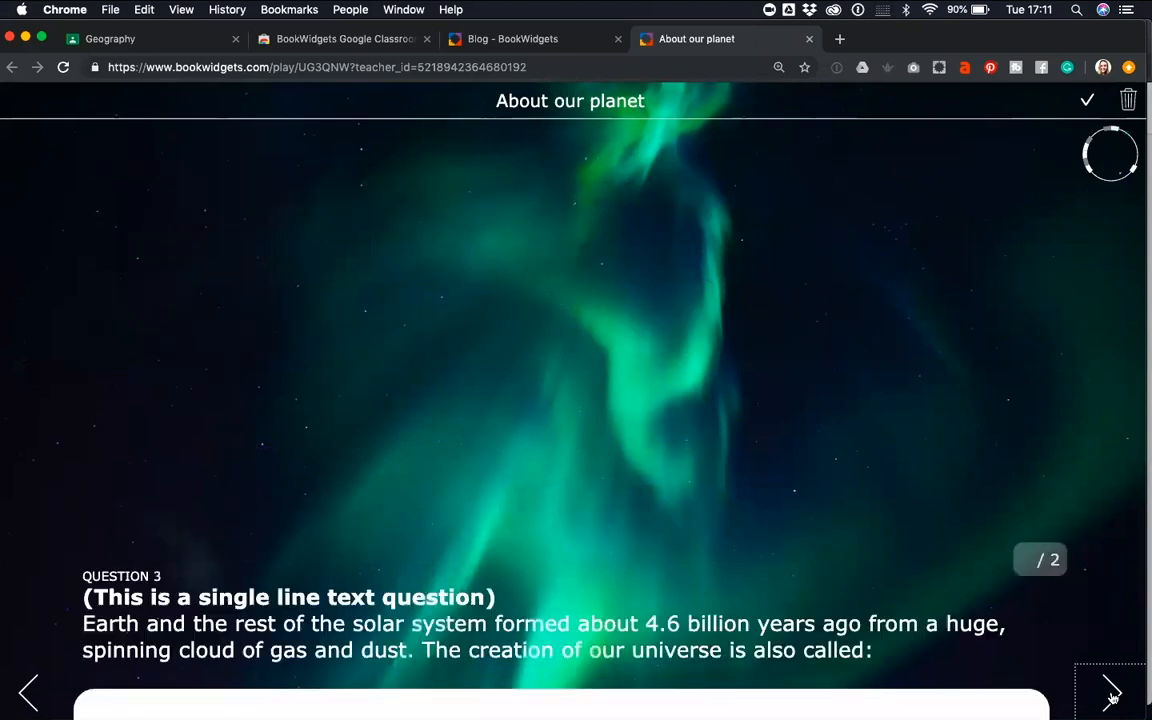
left_click(1112, 693)
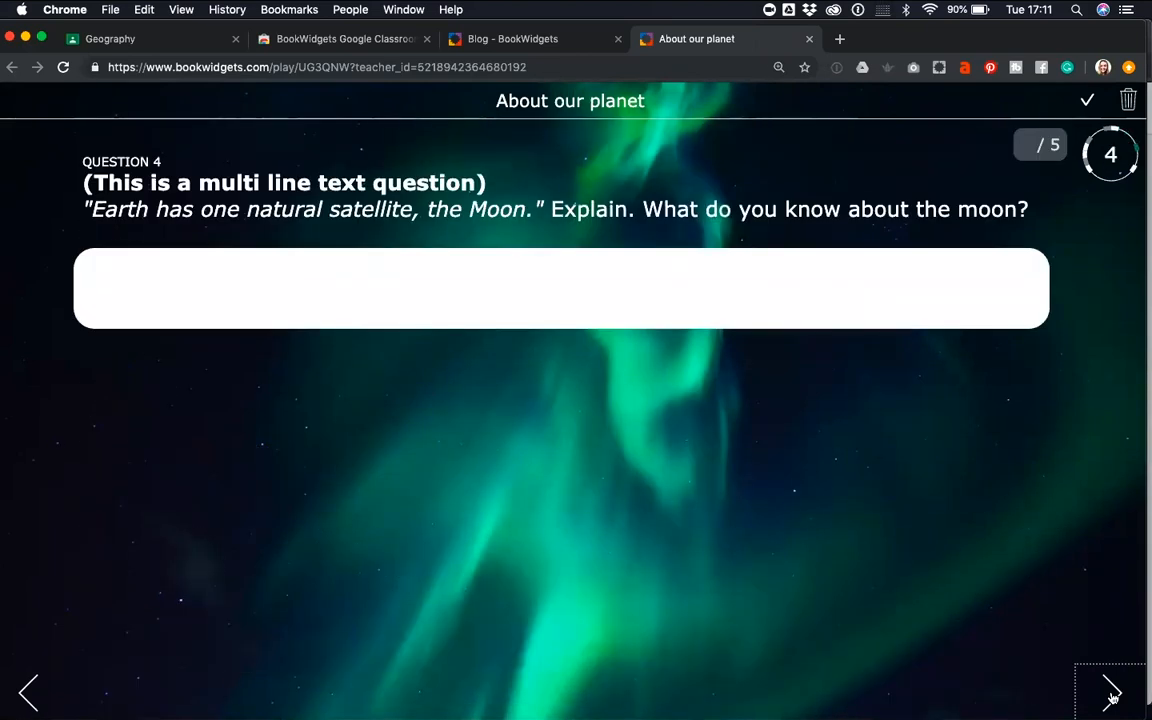
left_click(1112, 693)
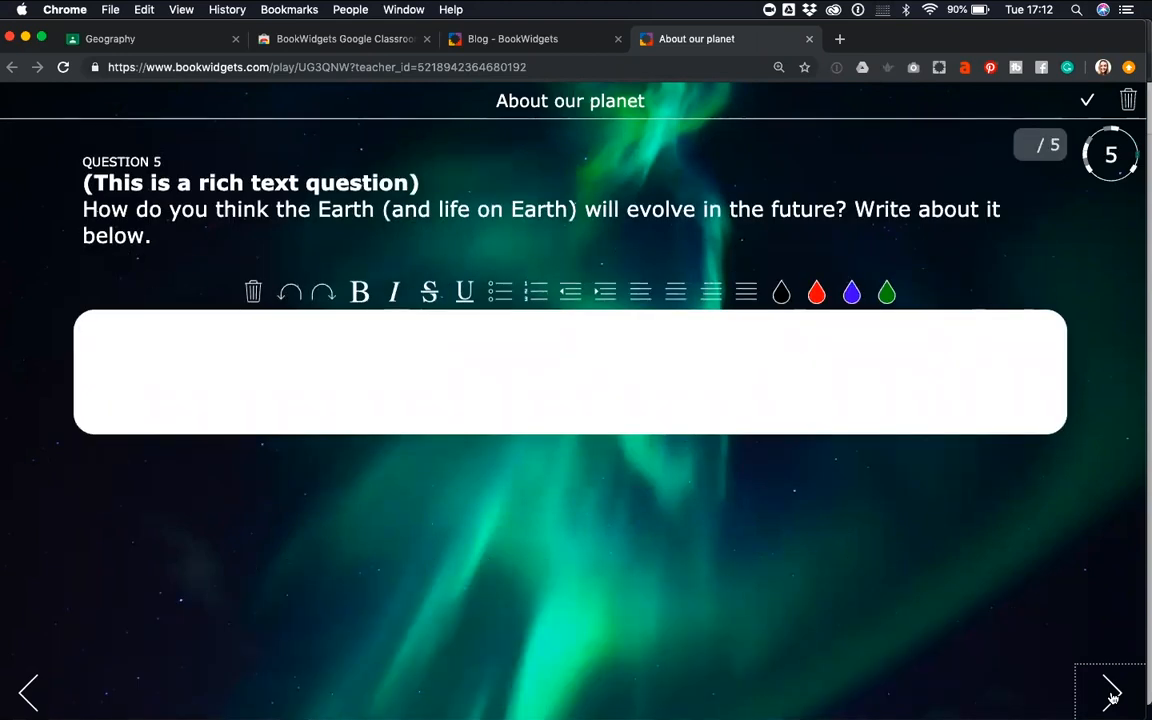
left_click(1112, 693)
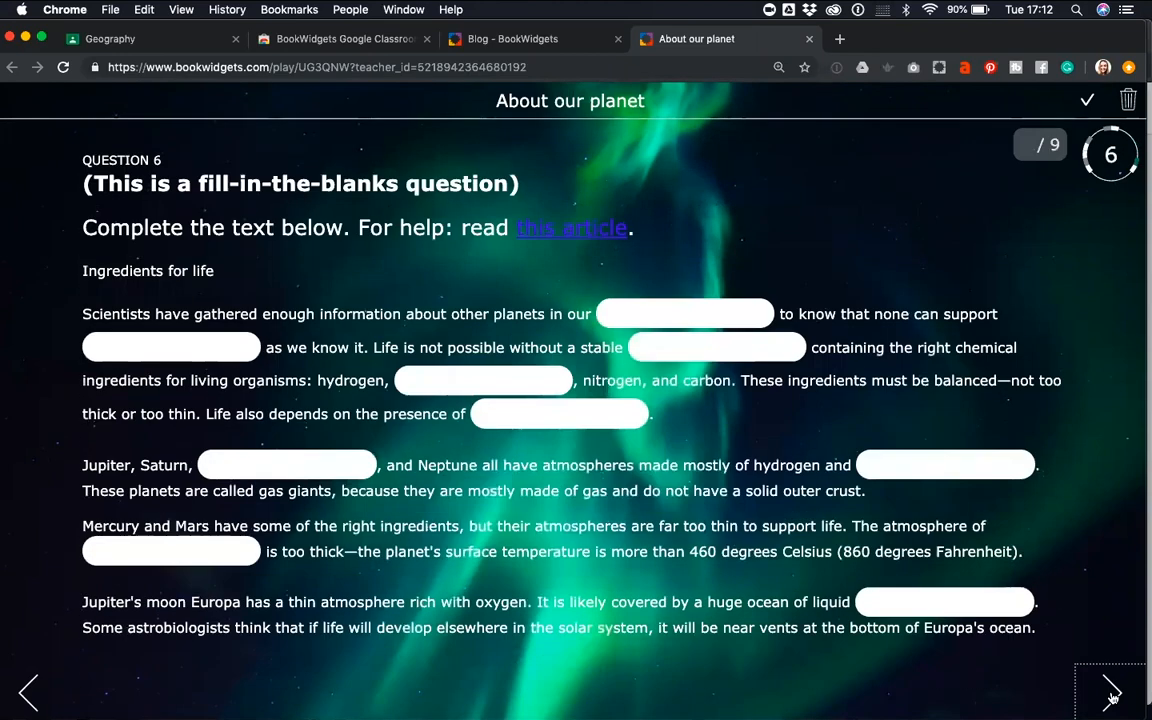
left_click(1112, 693)
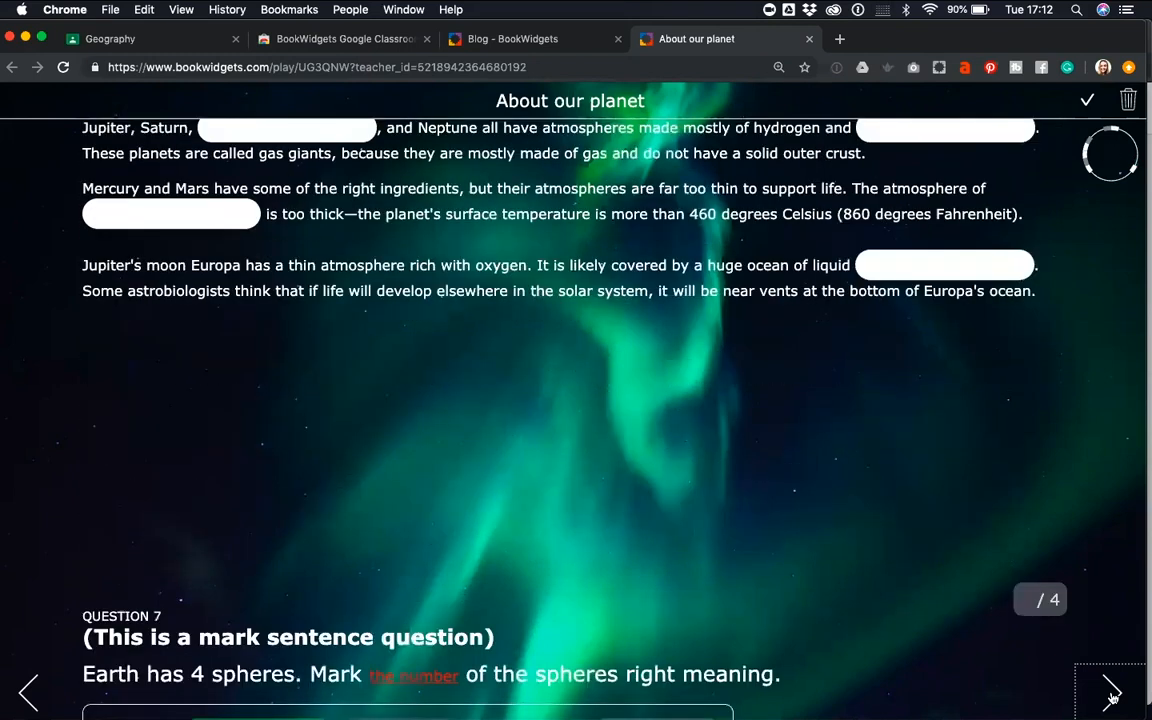
Mark number 1 as Lithosphere and number 3 as Hydrosphere in the mark sentence question
left_click(382, 284)
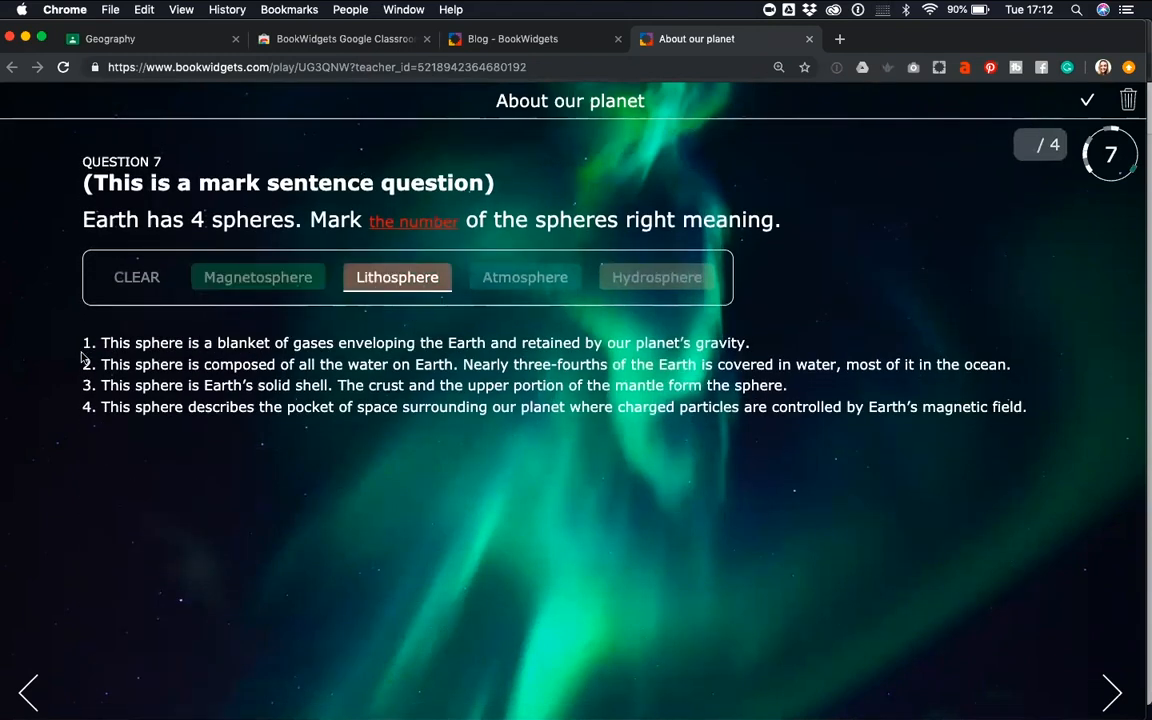
left_click(88, 343)
left_click(612, 277)
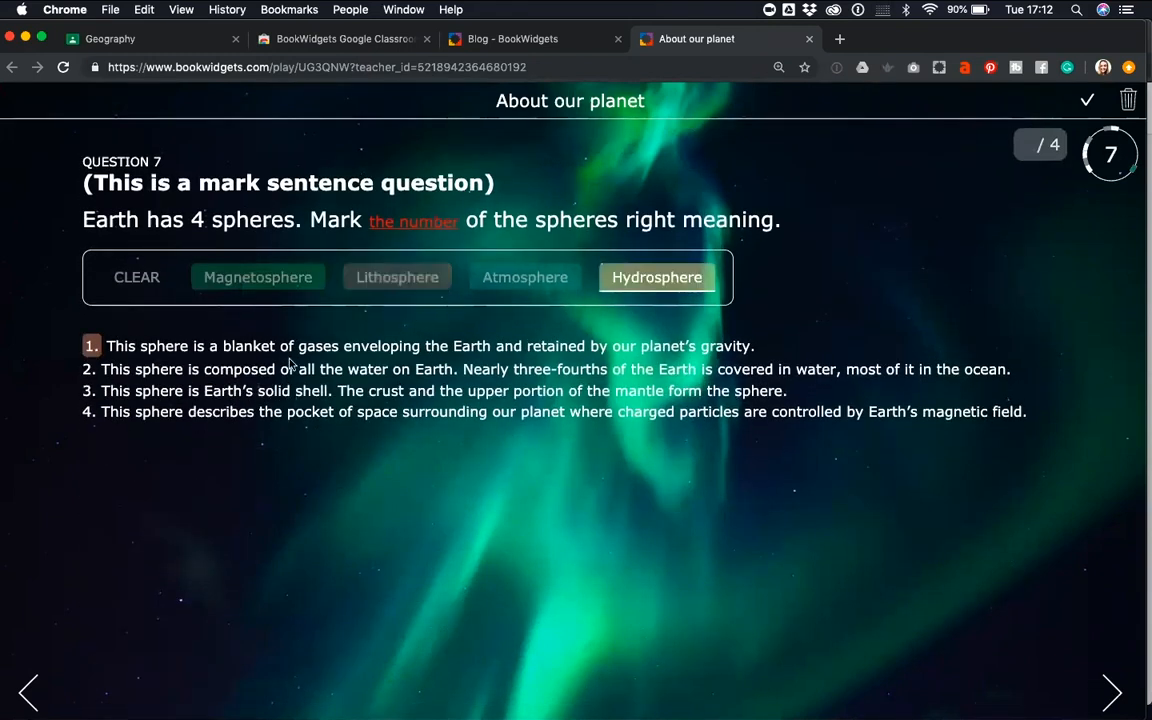
left_click(87, 391)
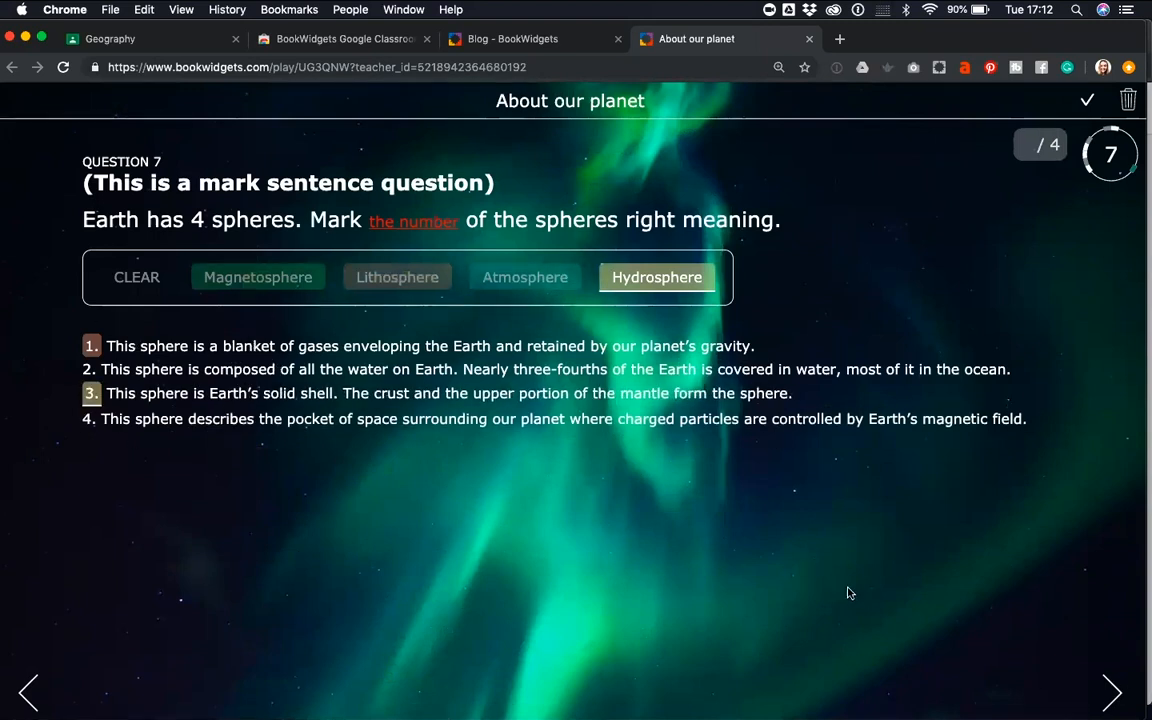
Place "Equator" and "diameter" into blanks of the question 8 text, and open "Gutenberg" for correction in question 9
left_click(1112, 693)
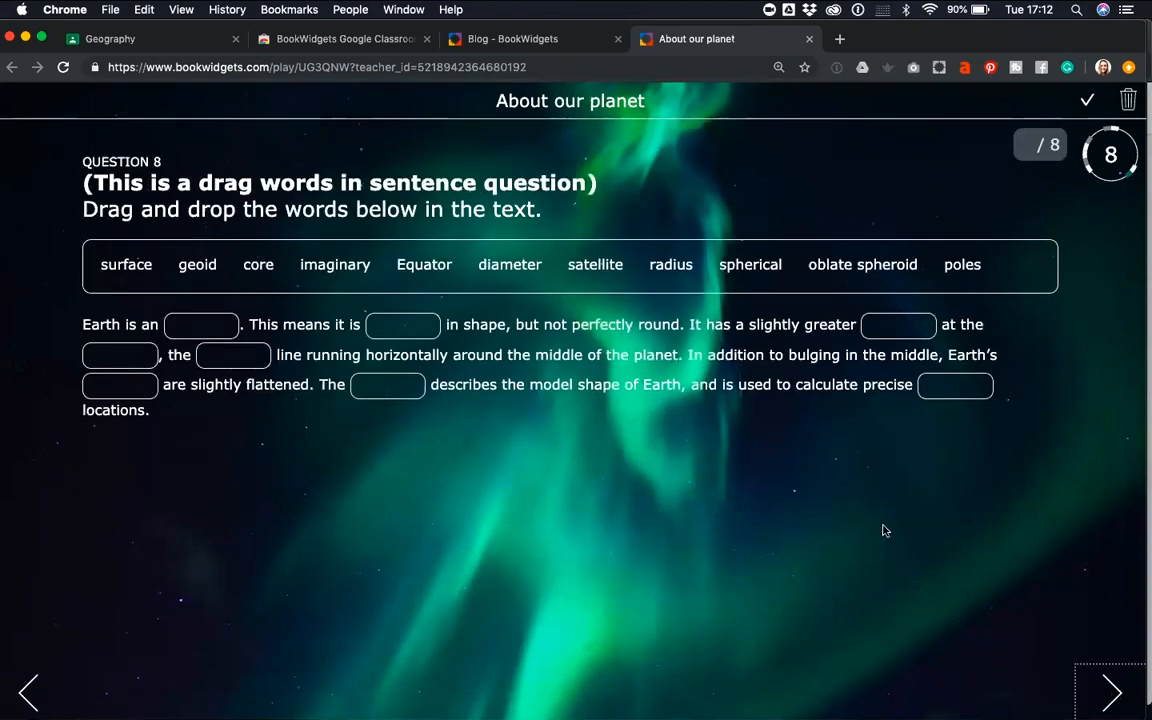
left_click_drag(427, 265, 401, 380)
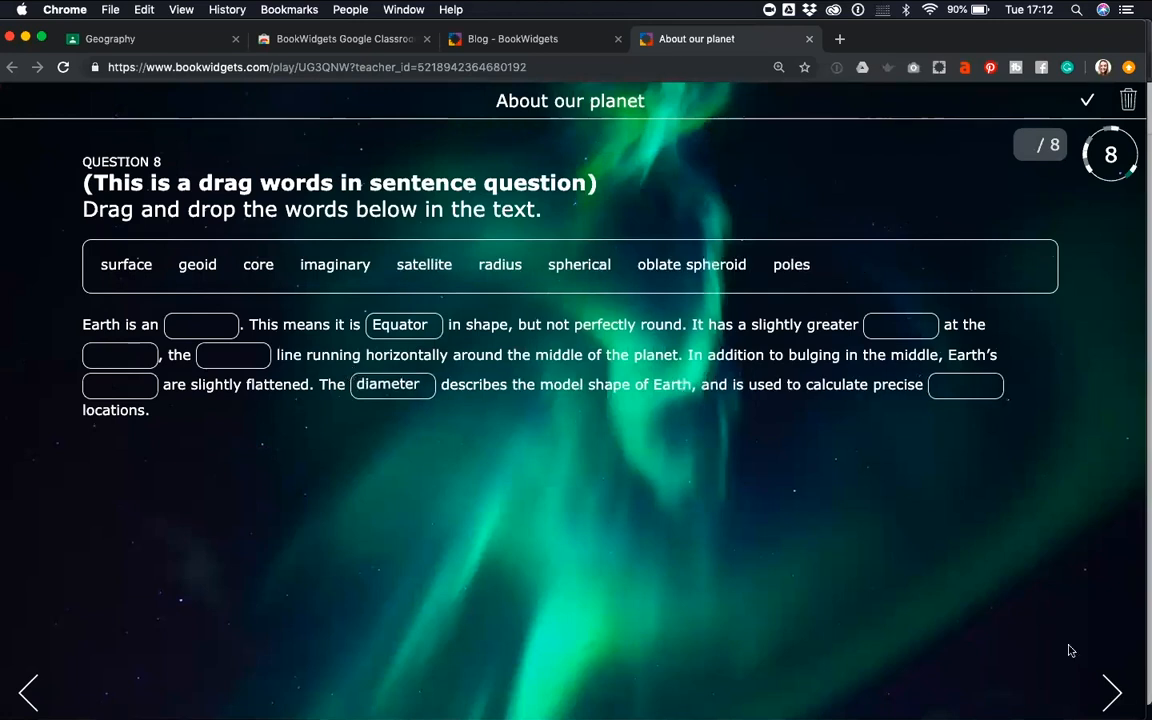
left_click(1110, 690)
left_click(562, 301)
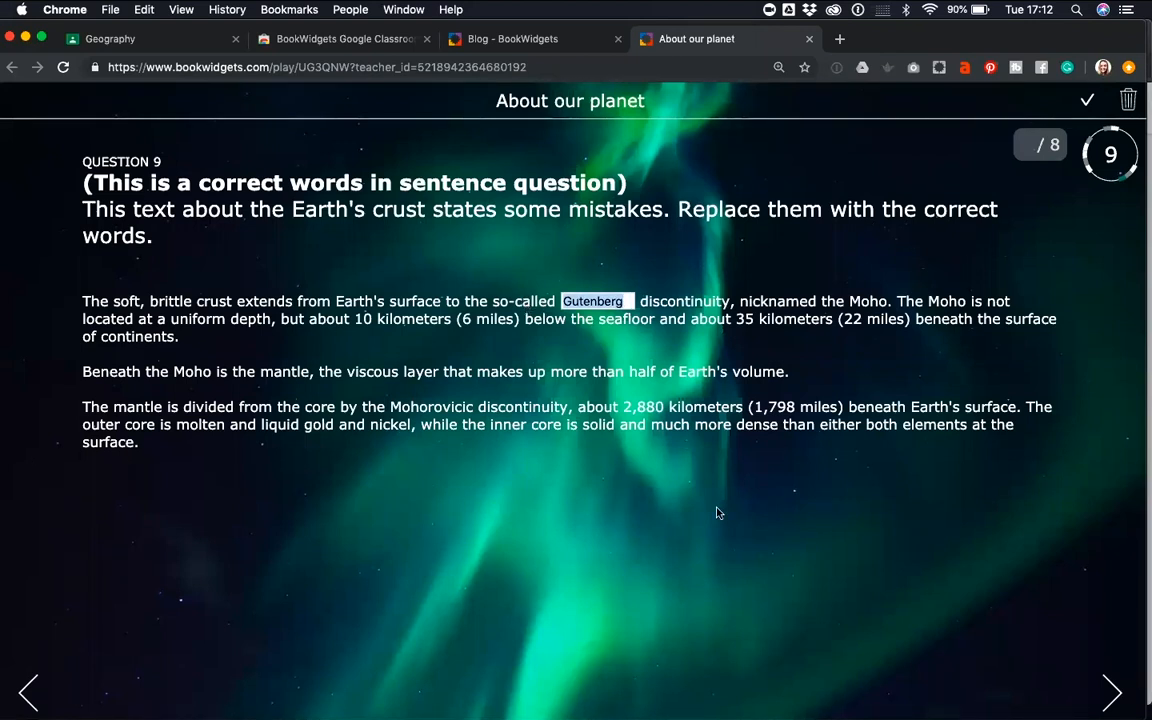
Examine the question table, annotate picture, whiteboard and photo questions of the example quiz
left_click(1104, 693)
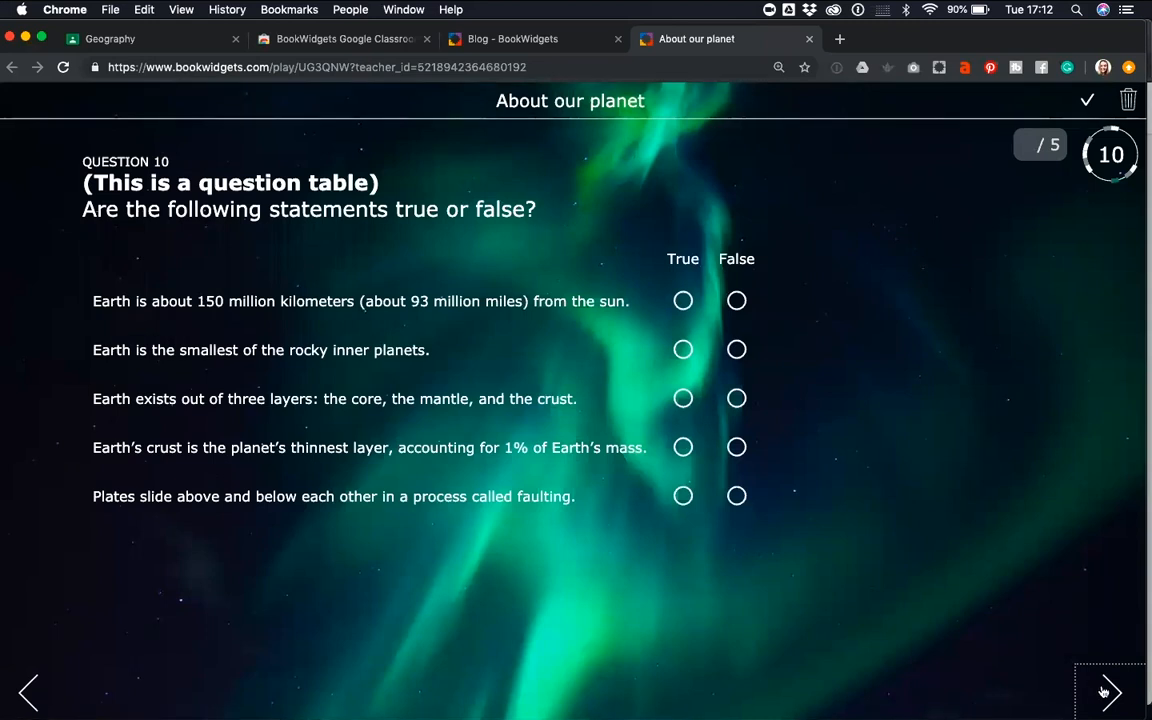
left_click(1108, 693)
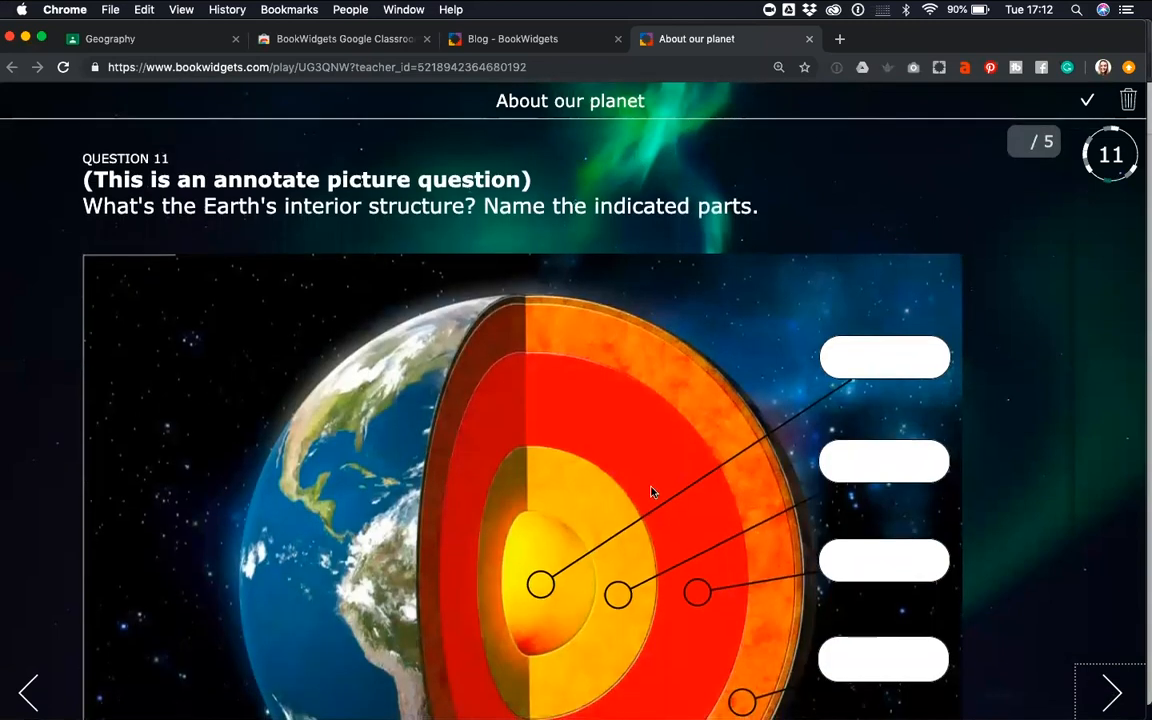
scroll(757, 407, "down", 3)
scroll(635, 507, "up", 2)
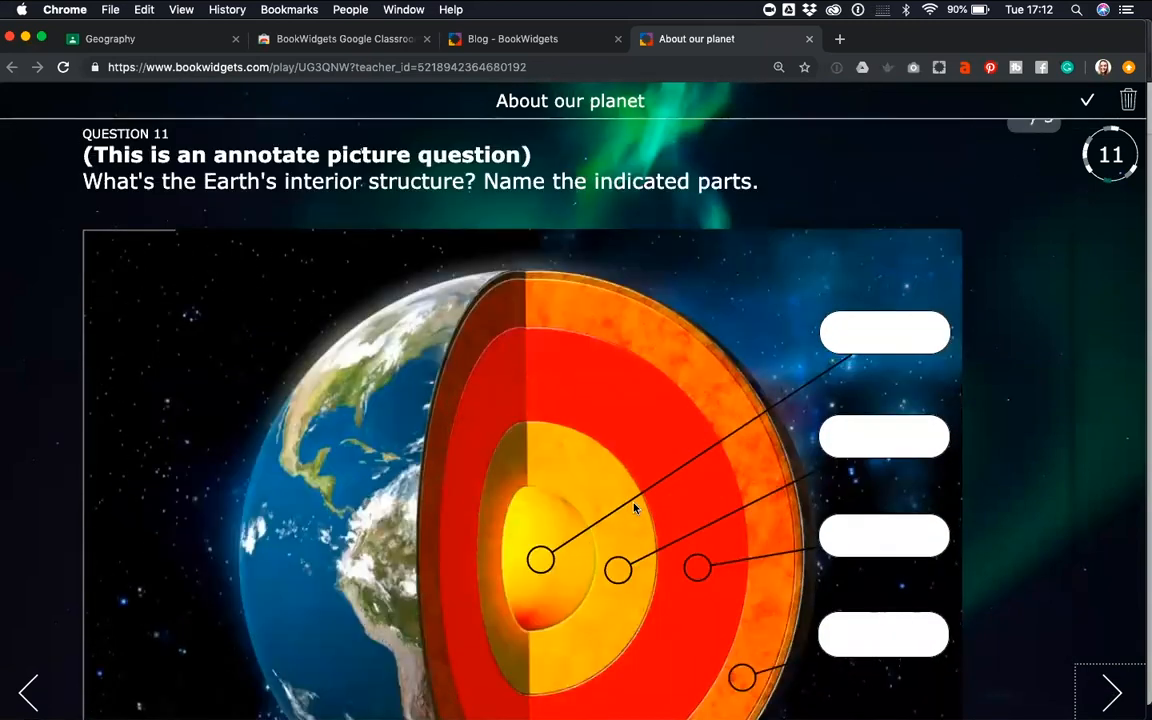
scroll(1075, 680, "down", 3)
left_click(1112, 692)
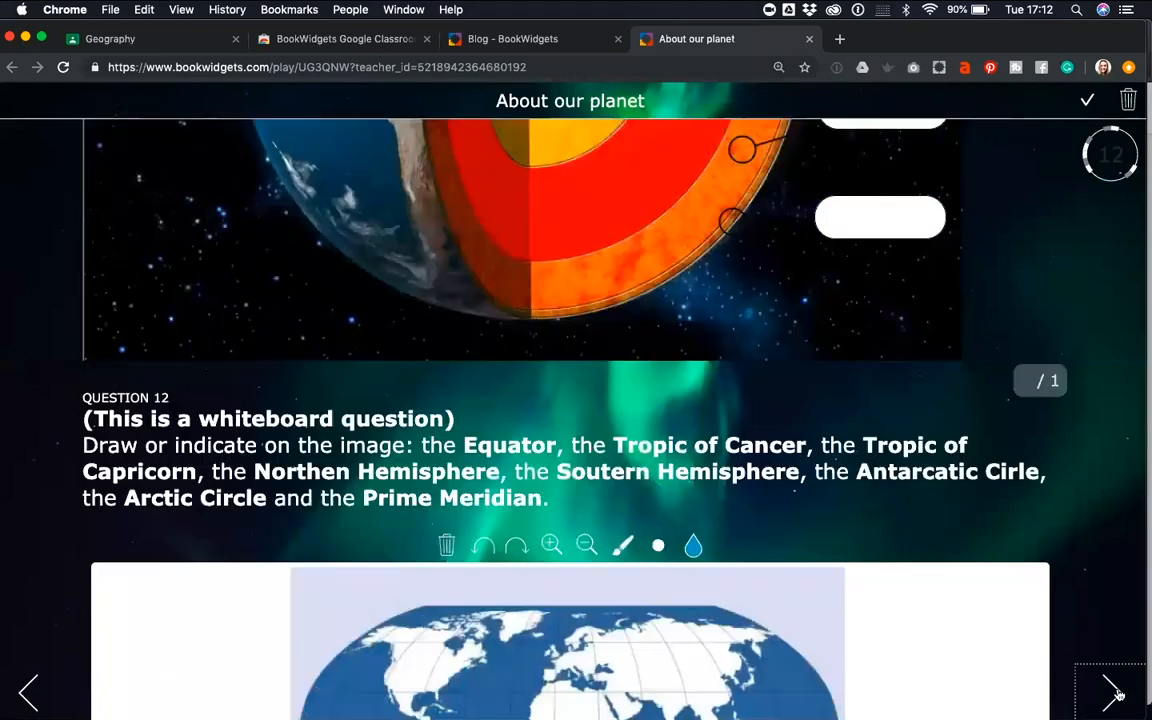
left_click(1116, 692)
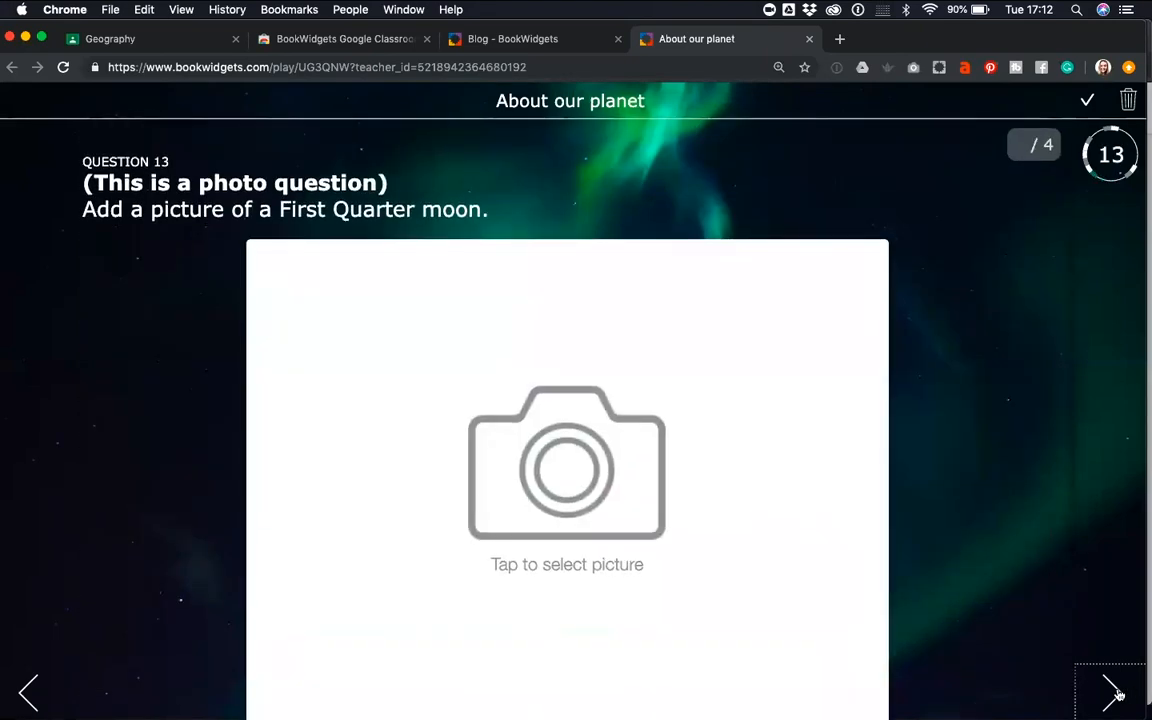
Rearrange the Cenozoic, Mesozoic and Paleozoic tiles in the word ordering question
left_click(1116, 692)
left_click_drag(647, 311, 372, 301)
left_click_drag(527, 301, 465, 312)
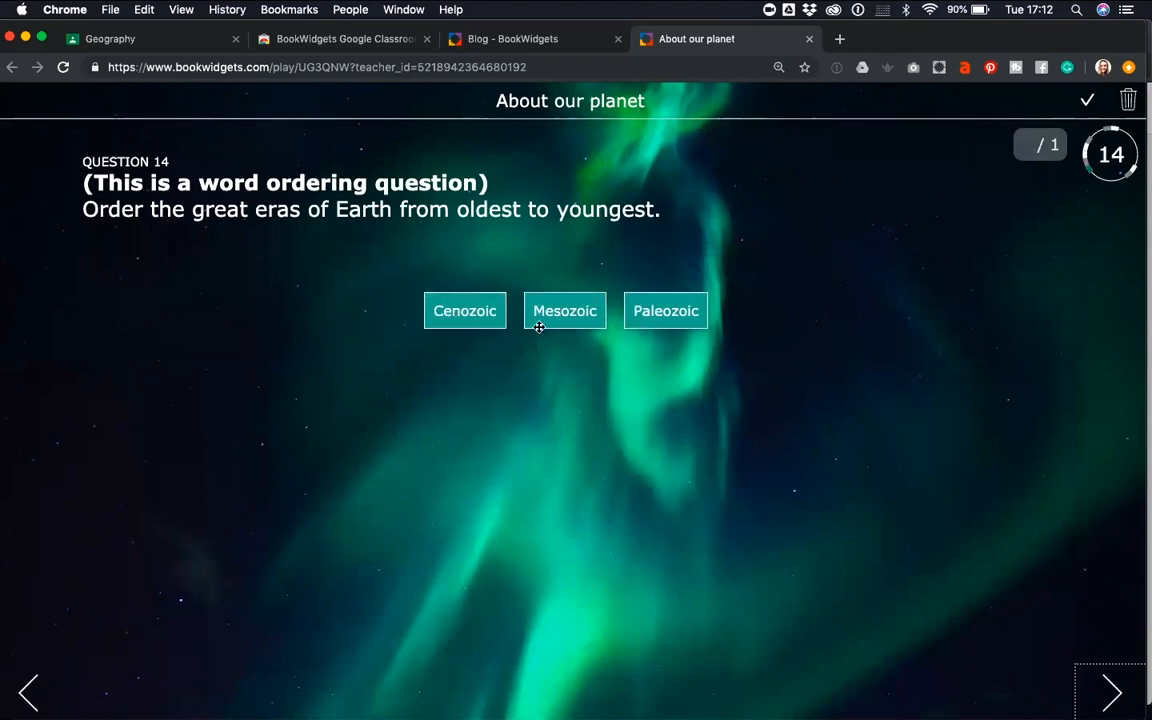
left_click_drag(539, 327, 450, 312)
Place Venus second, Earth third and Mars fourth in the picture ordering question about the planets
left_click(1106, 700)
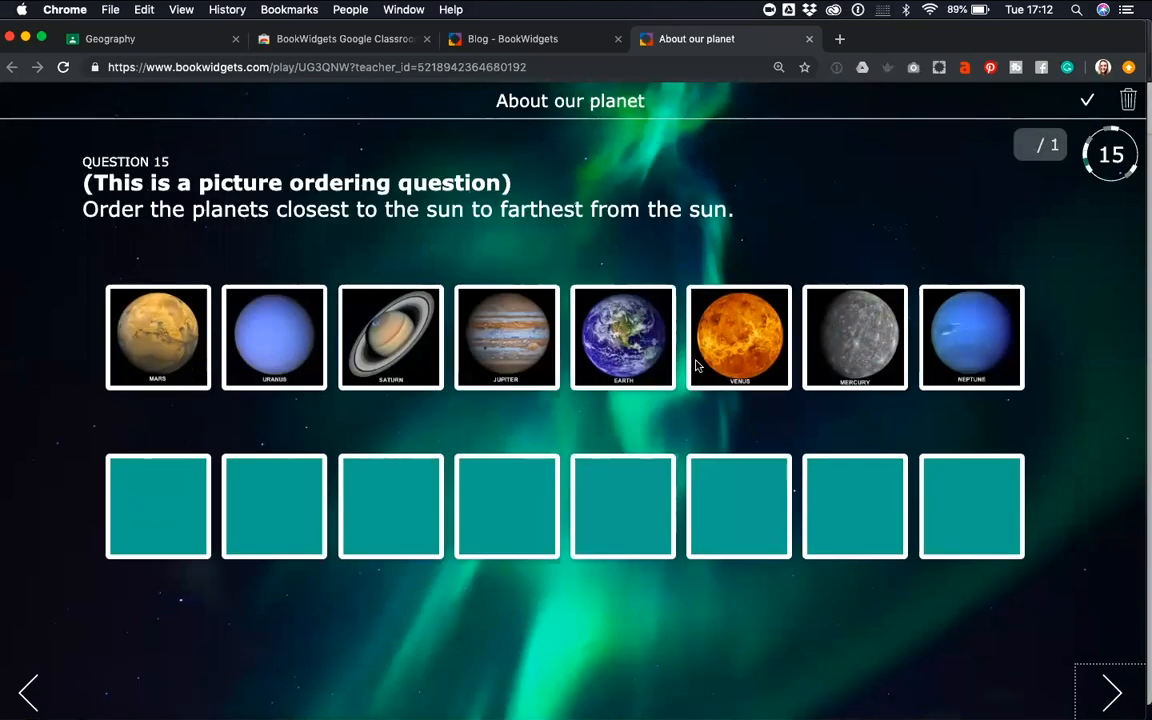
left_click_drag(615, 340, 390, 510)
left_click_drag(739, 350, 275, 512)
left_click_drag(190, 370, 524, 540)
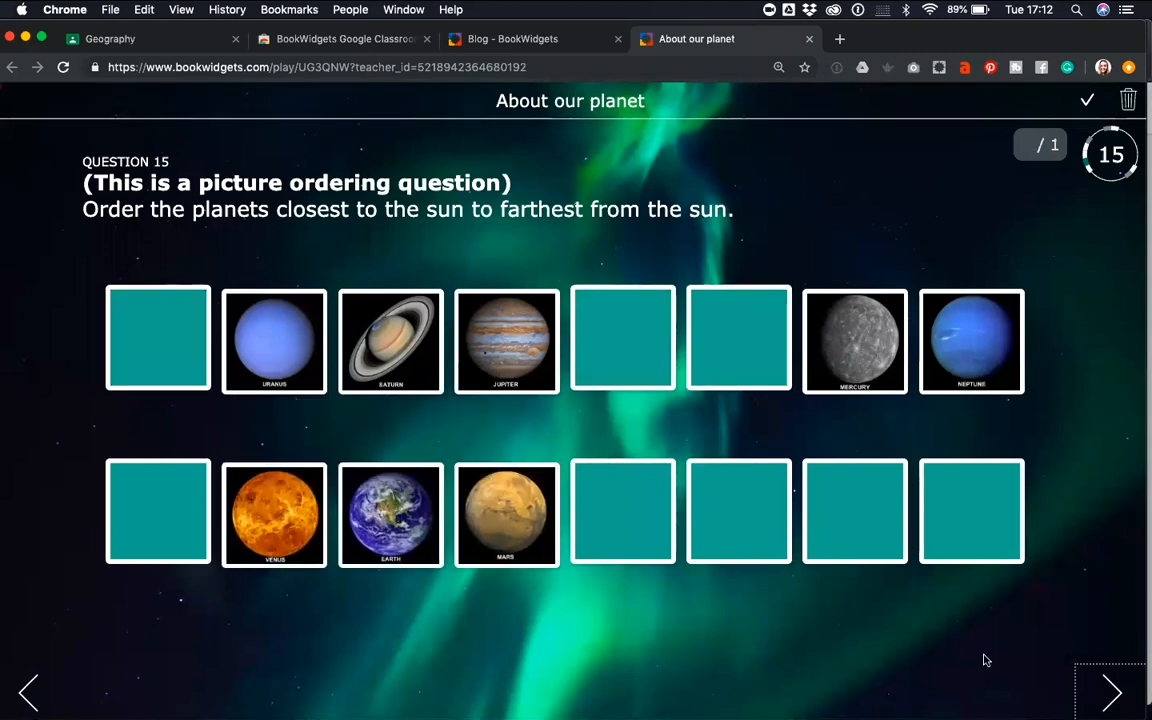
Answer the picture multiple choice question with the horse, and the picture multi-select question with the dragonfly and the horse
left_click(1110, 692)
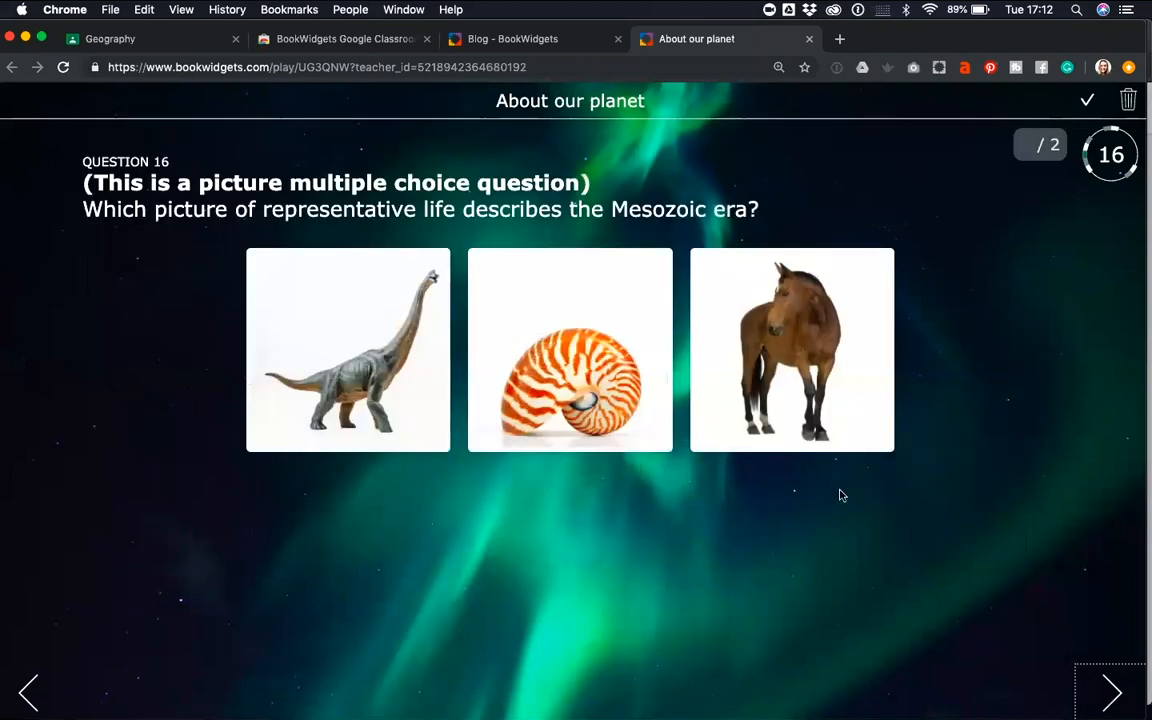
left_click(730, 360)
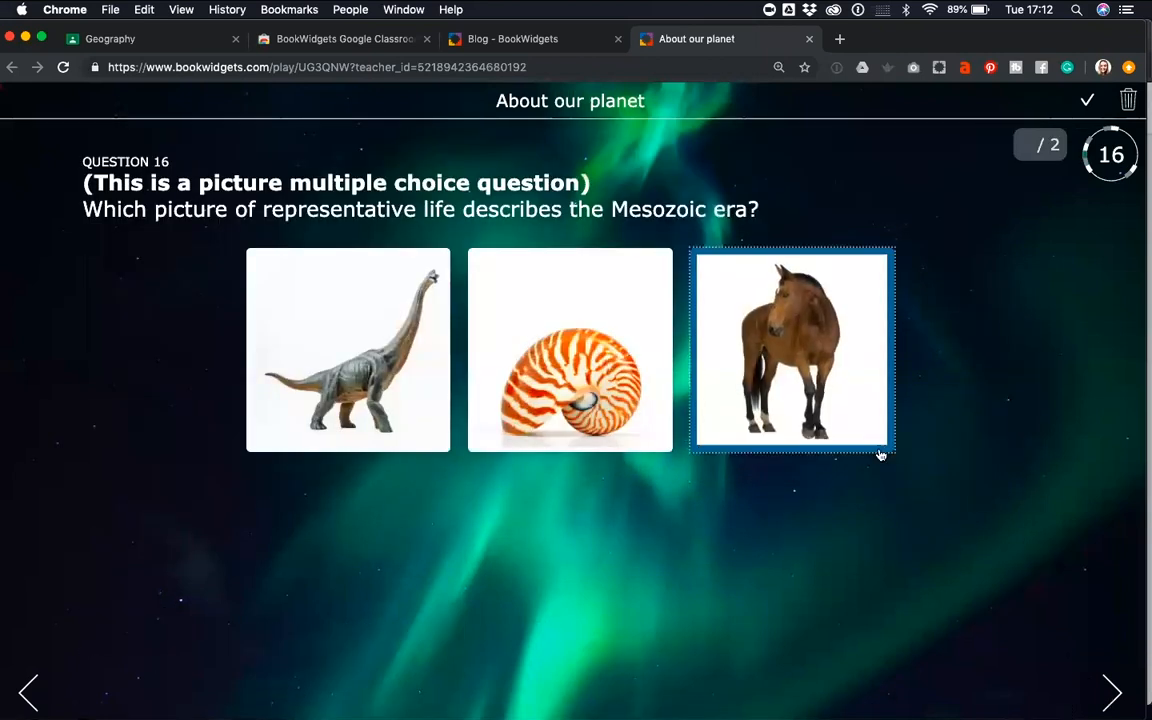
left_click(1108, 690)
left_click(870, 450)
left_click(640, 470)
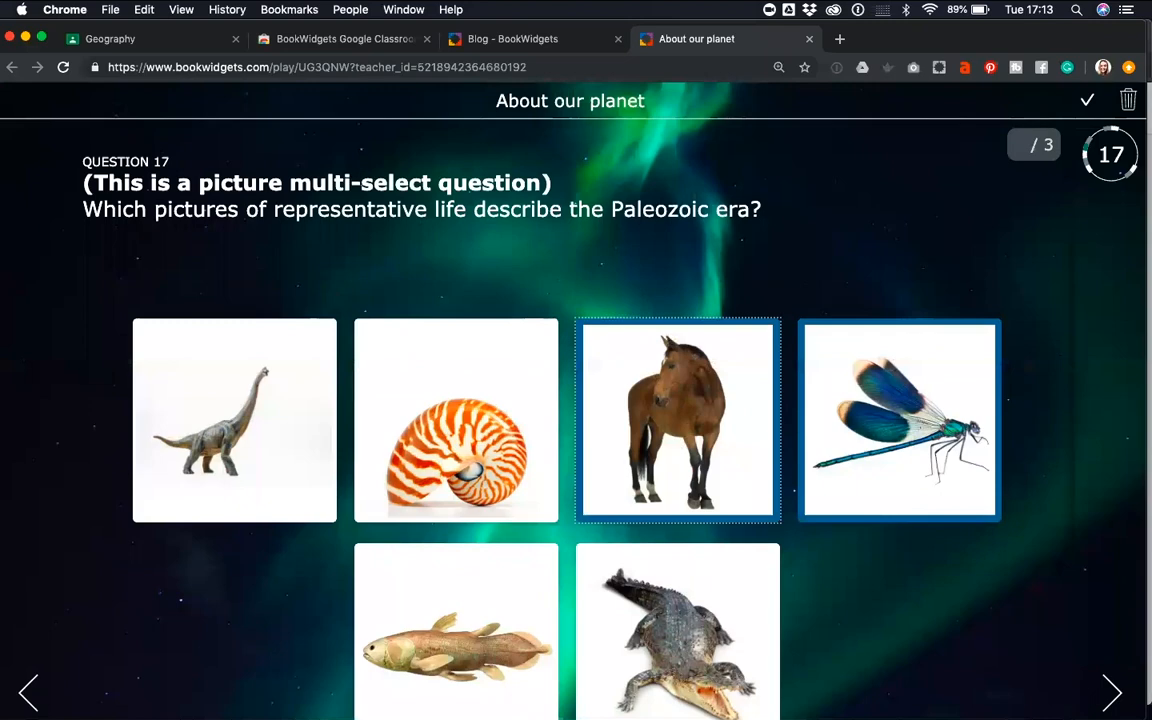
Try out a pairing in question 18 and open the word-picture match question
left_click(1110, 691)
left_click_drag(200, 261, 307, 303)
left_click(1091, 681)
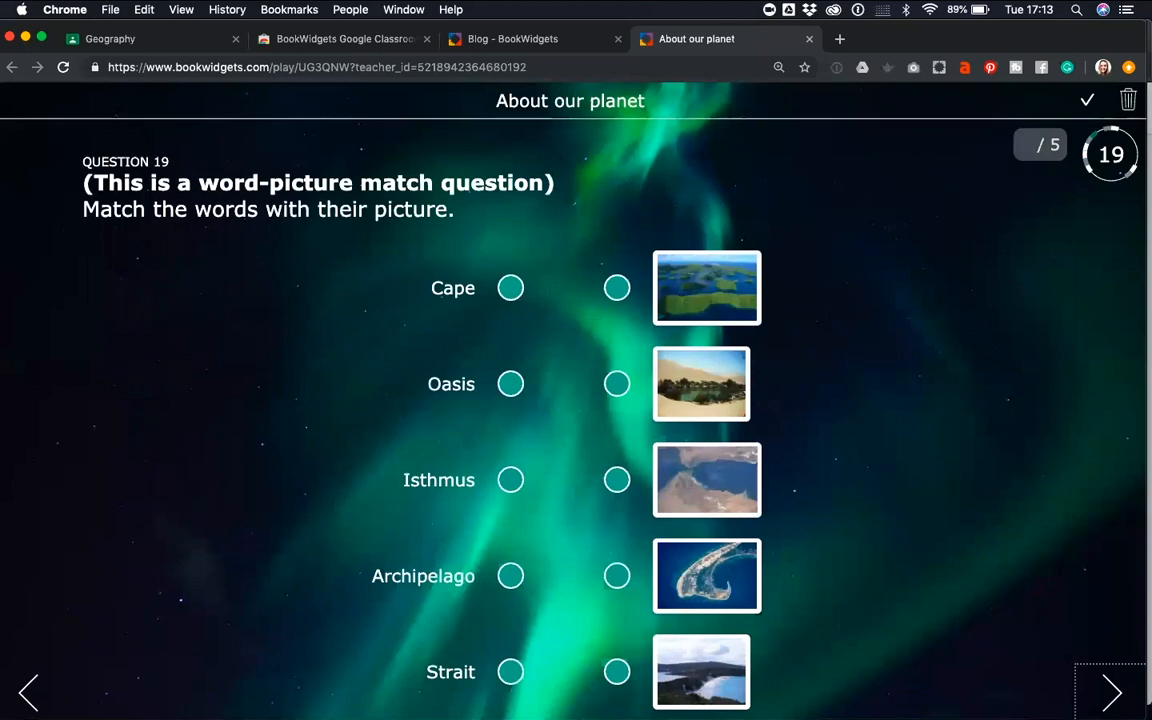
In question 20, assign "Erupt violently" and "Lava does not flow quickly" to Composite volcanoes and "Thick lava" to Shield volcanous
left_click(1108, 691)
scroll(404, 458, "down", 2)
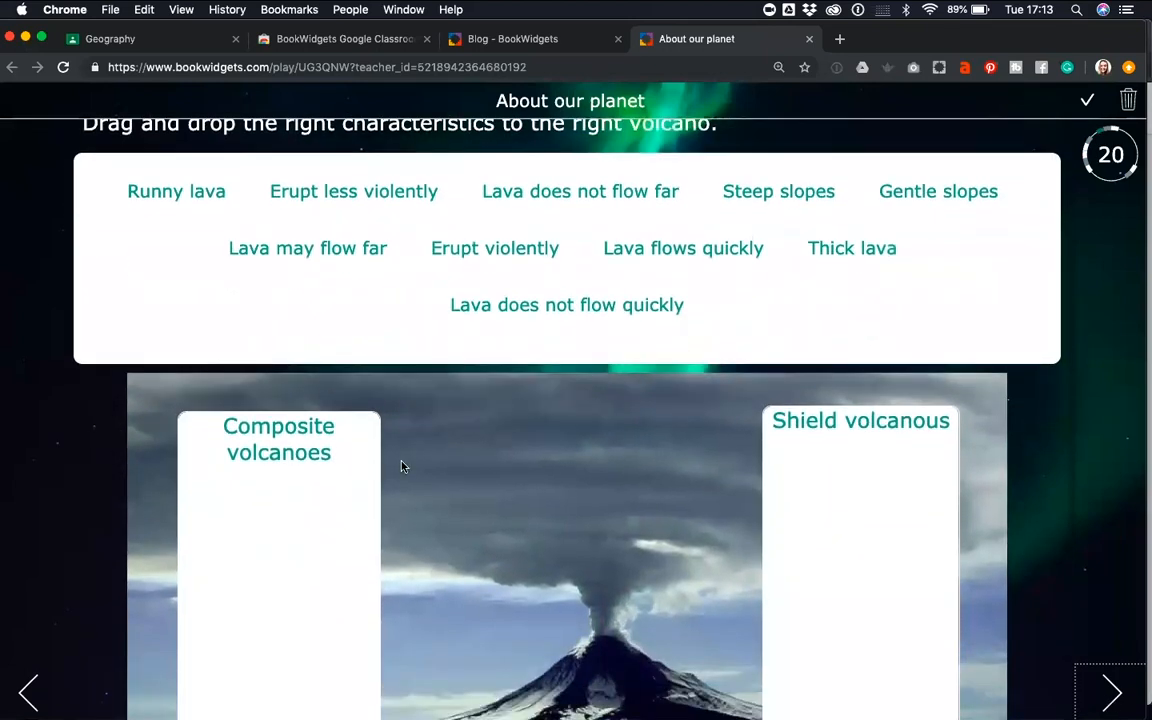
scroll(401, 466, "down", 1)
left_click_drag(458, 224, 283, 494)
left_click_drag(236, 401, 330, 450)
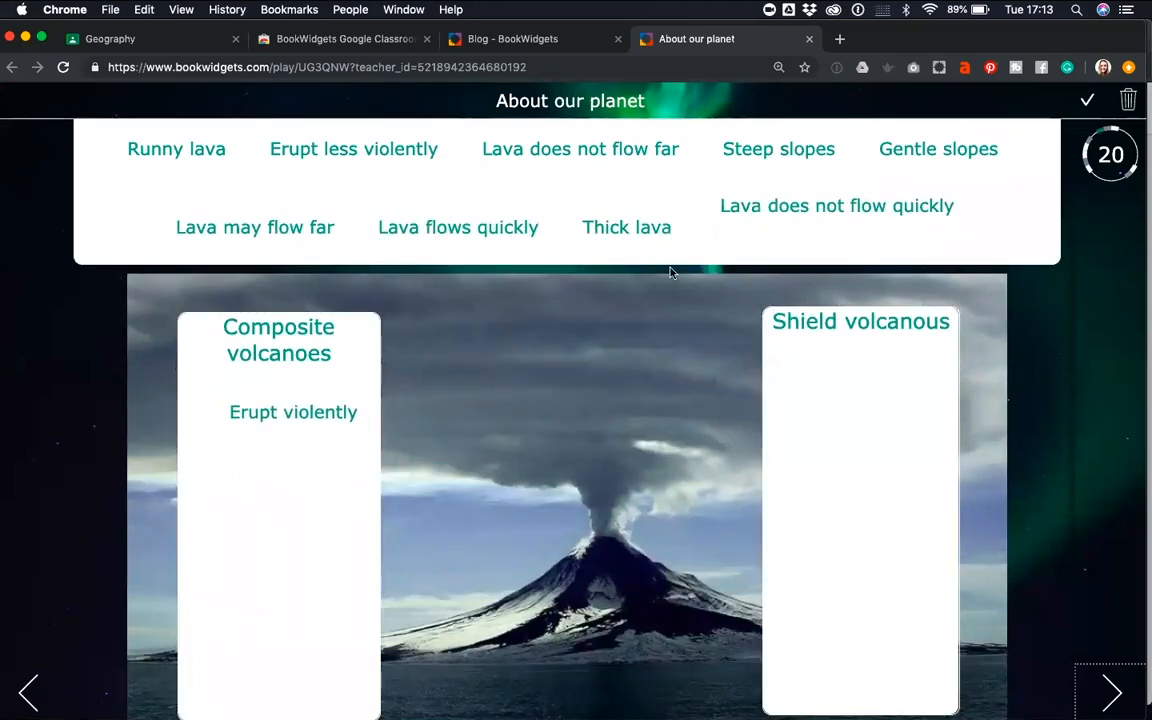
left_click_drag(626, 227, 838, 424)
left_click_drag(771, 210, 359, 511)
Place the half-lit moon picture in the First Quarter slot of the moon phases diagram in question 21
left_click(1101, 702)
scroll(442, 479, "down", 3)
scroll(442, 479, "down", 2)
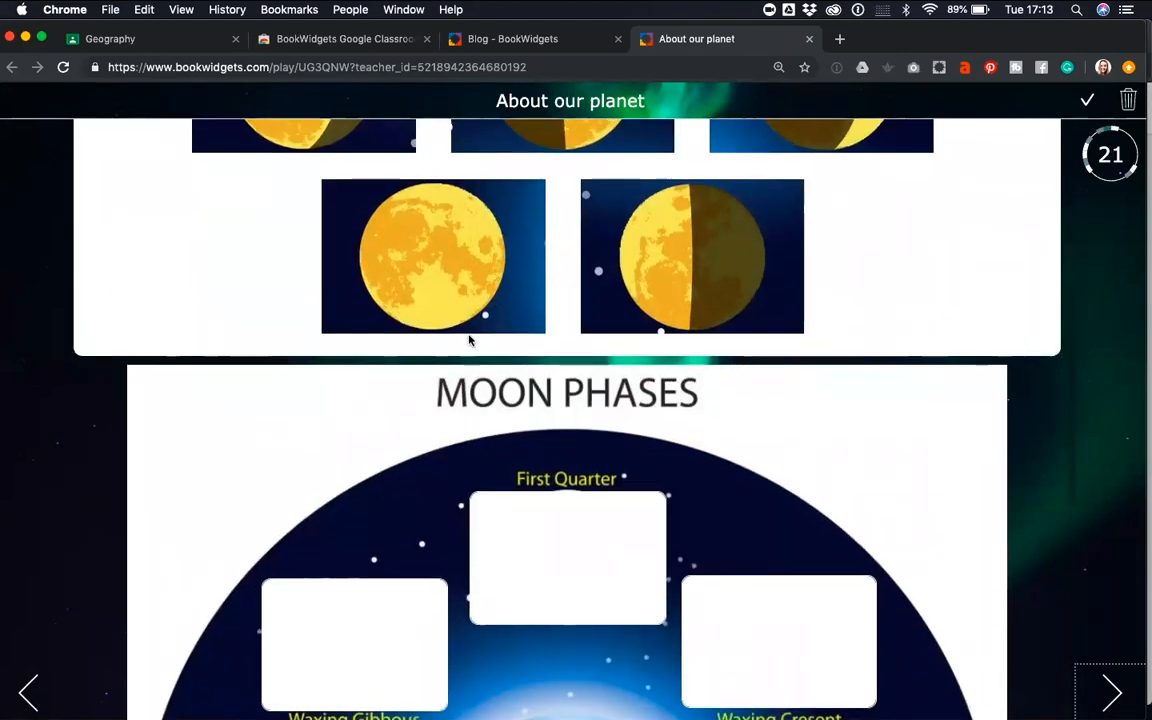
scroll(442, 327, "up", 1)
left_click_drag(725, 380, 584, 617)
scroll(624, 557, "down", 3)
left_click_drag(580, 205, 306, 584)
scroll(647, 394, "down", 4)
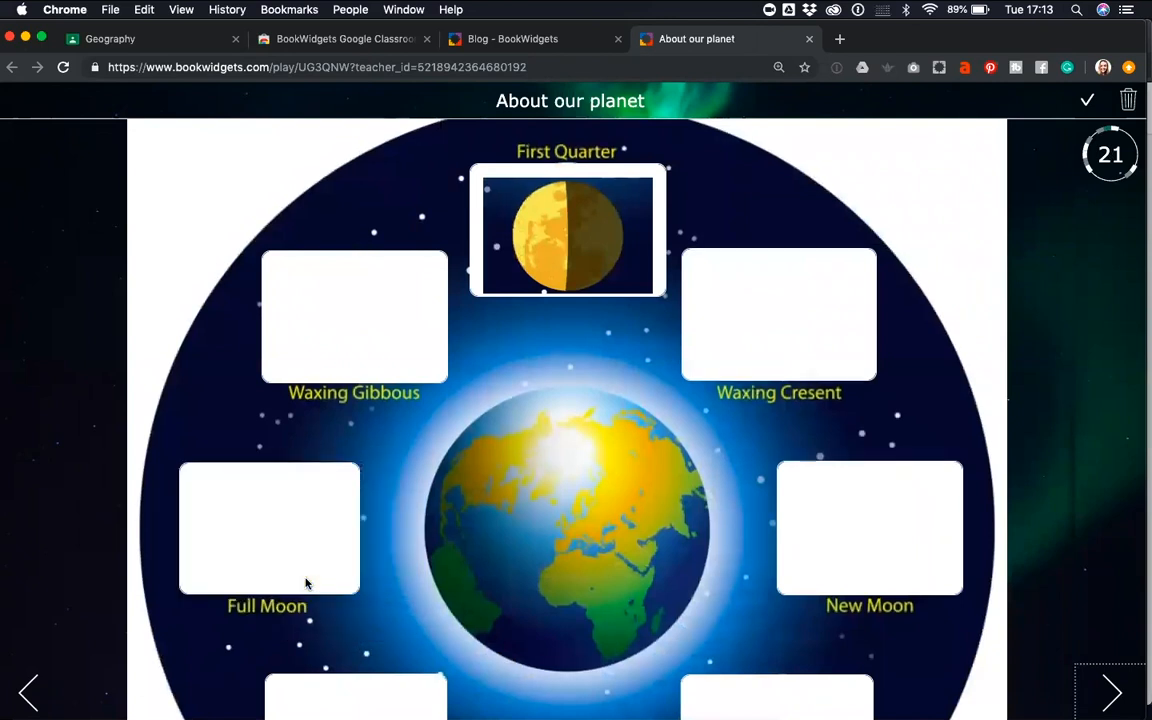
Advance to the end page of the example quiz and return to the question type list in the Geography class
left_click(1111, 692)
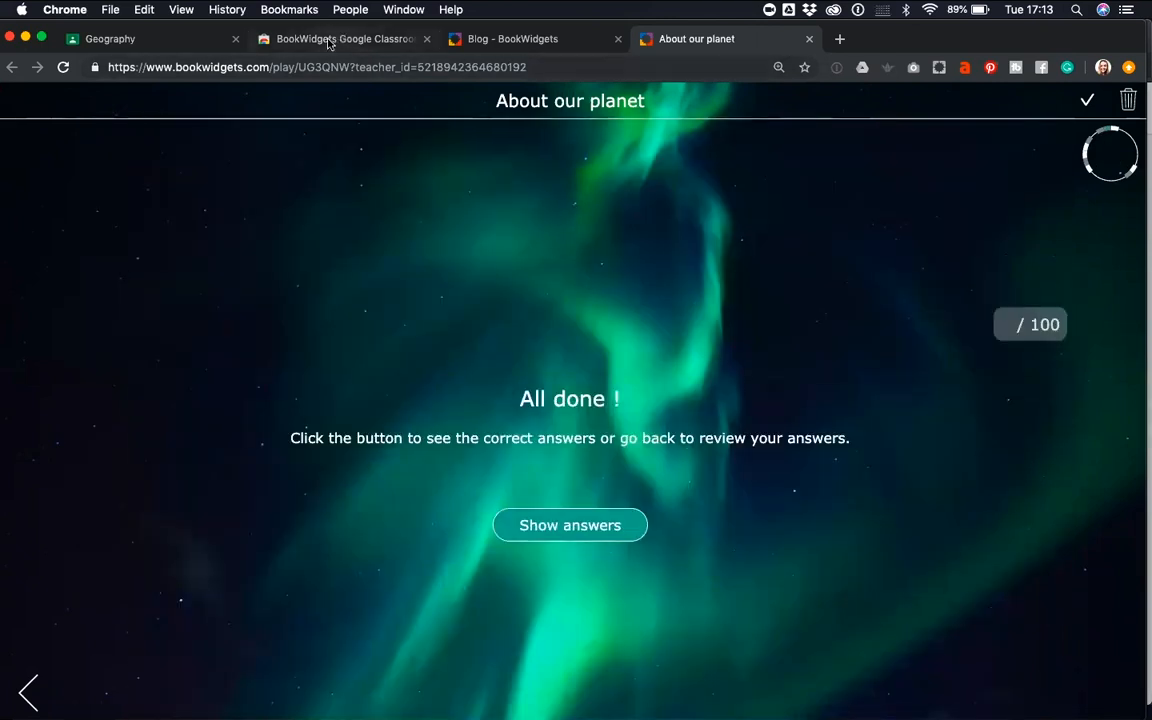
left_click(462, 42)
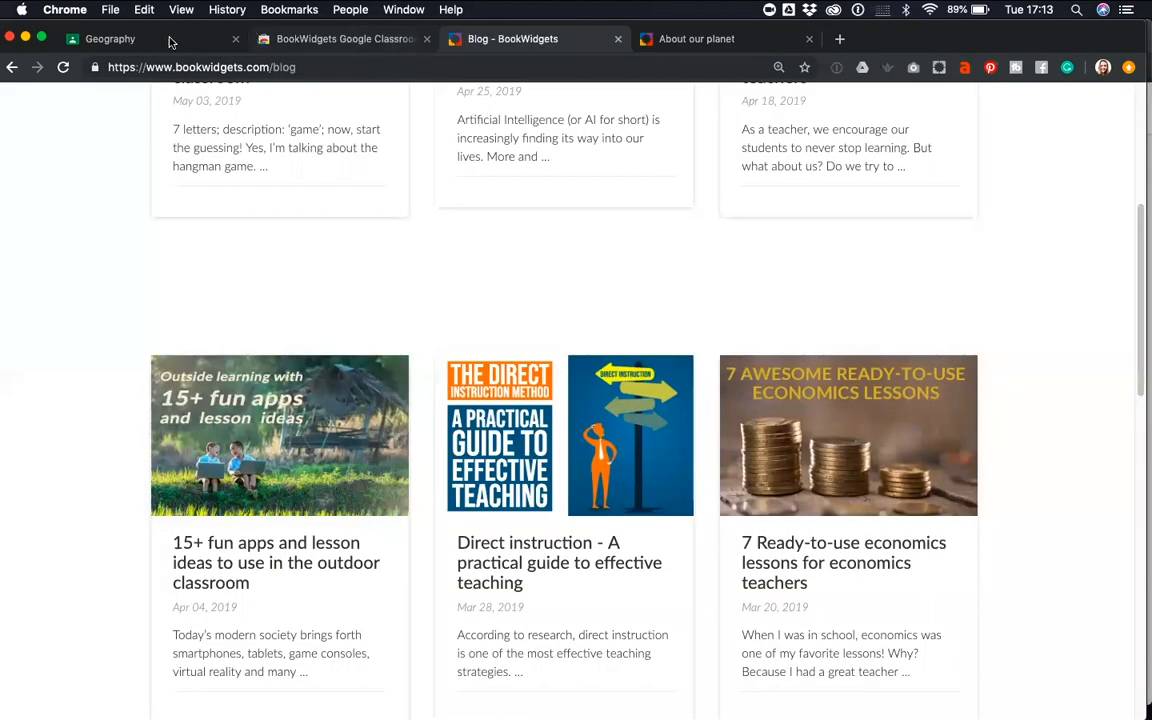
left_click(309, 40)
left_click(172, 39)
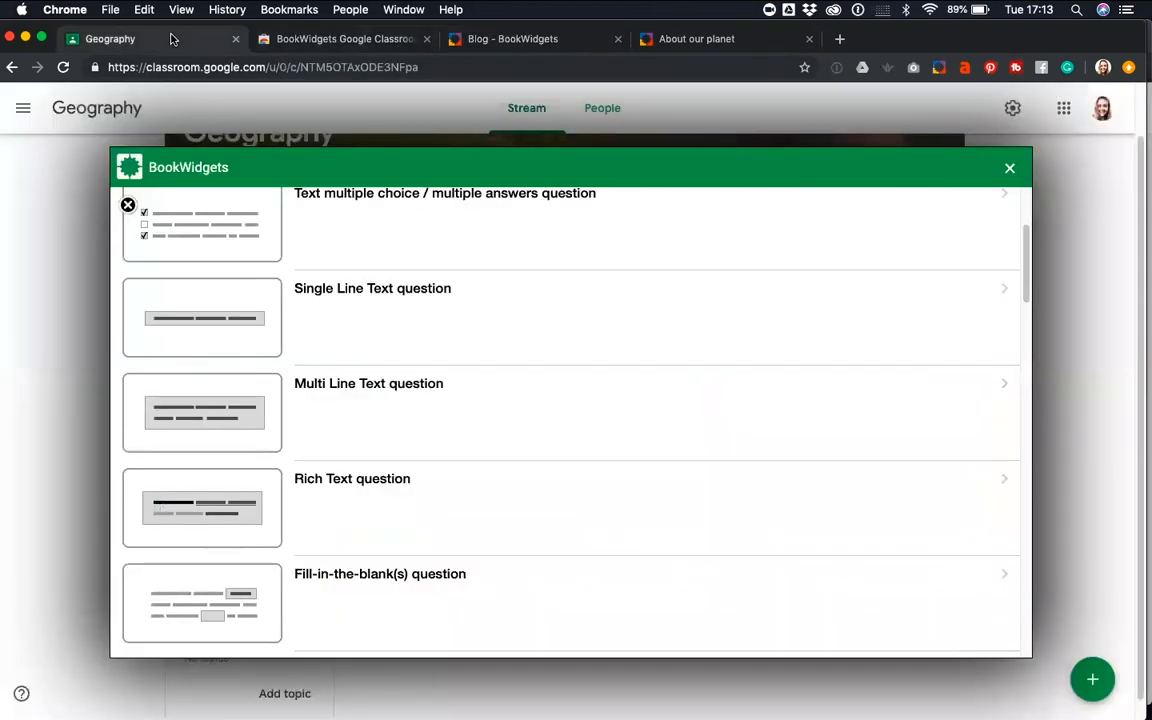
Add an Annotate picture question to the European capitals quiz from the question type list
scroll(473, 372, "up", 2)
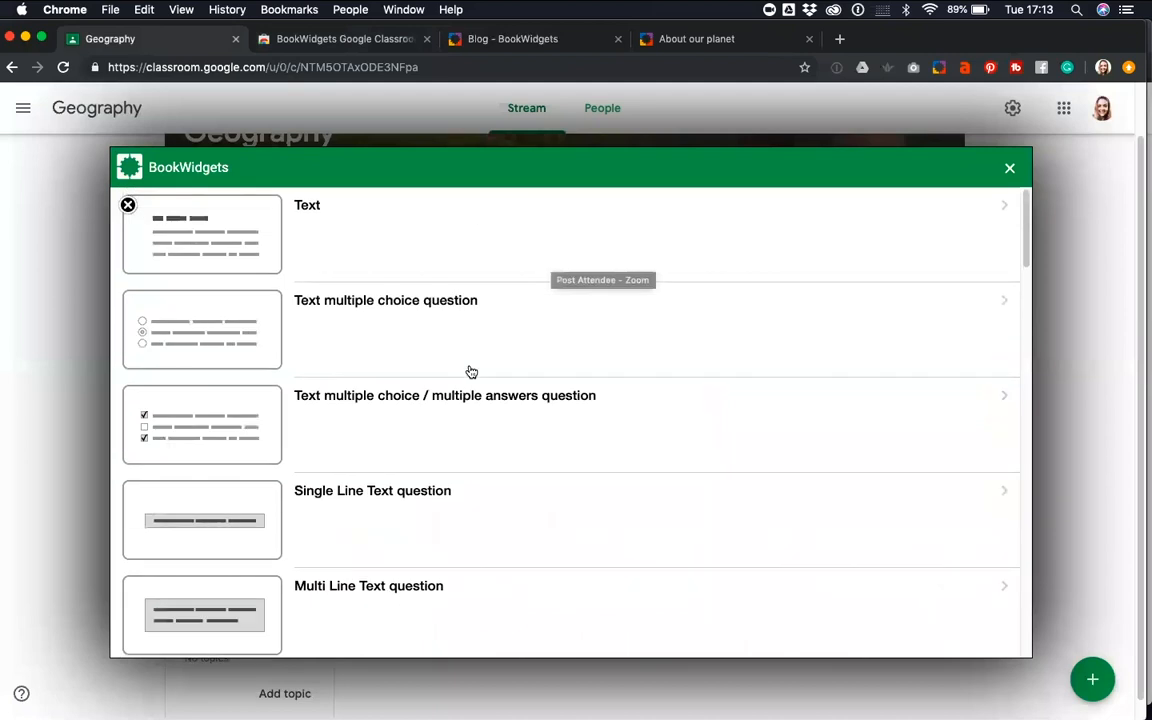
scroll(471, 372, "down", 2)
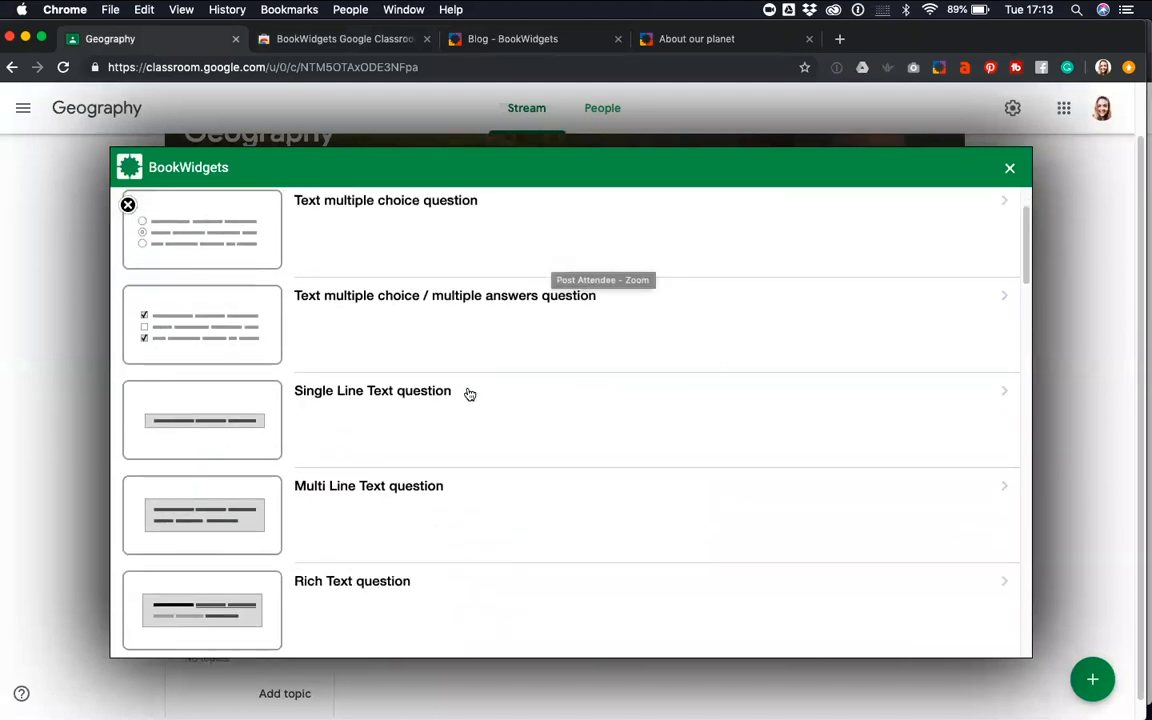
scroll(343, 426, "down", 3)
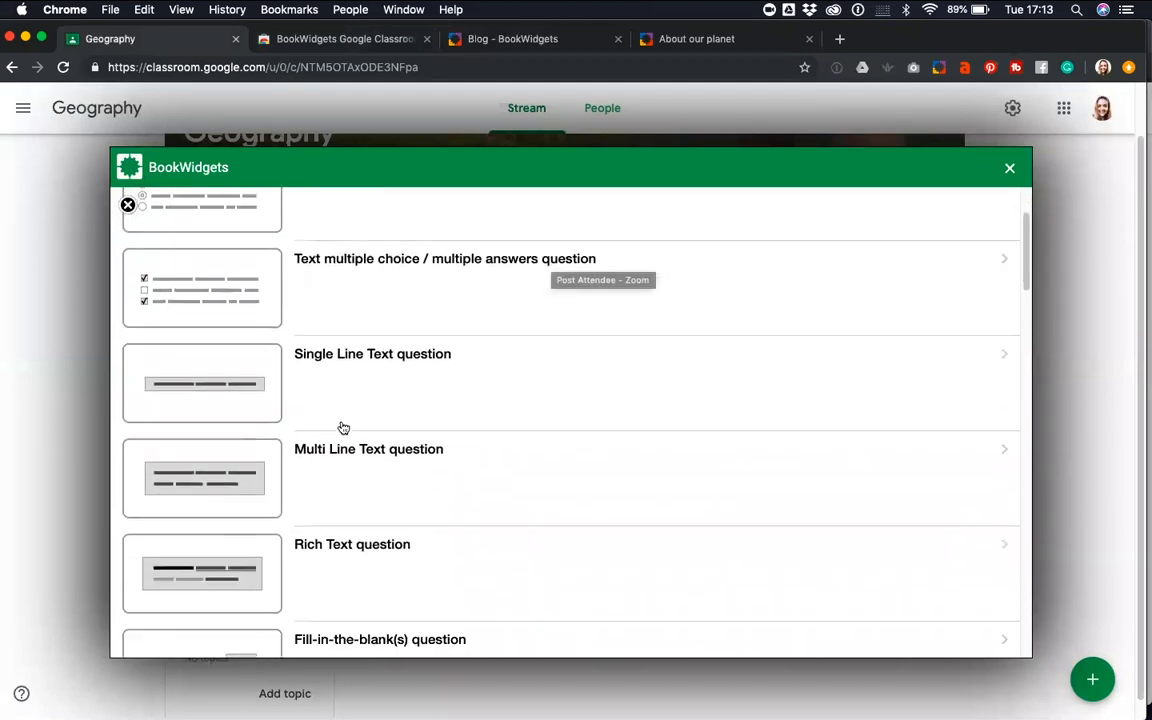
scroll(592, 502, "down", 3)
scroll(592, 502, "down", 6)
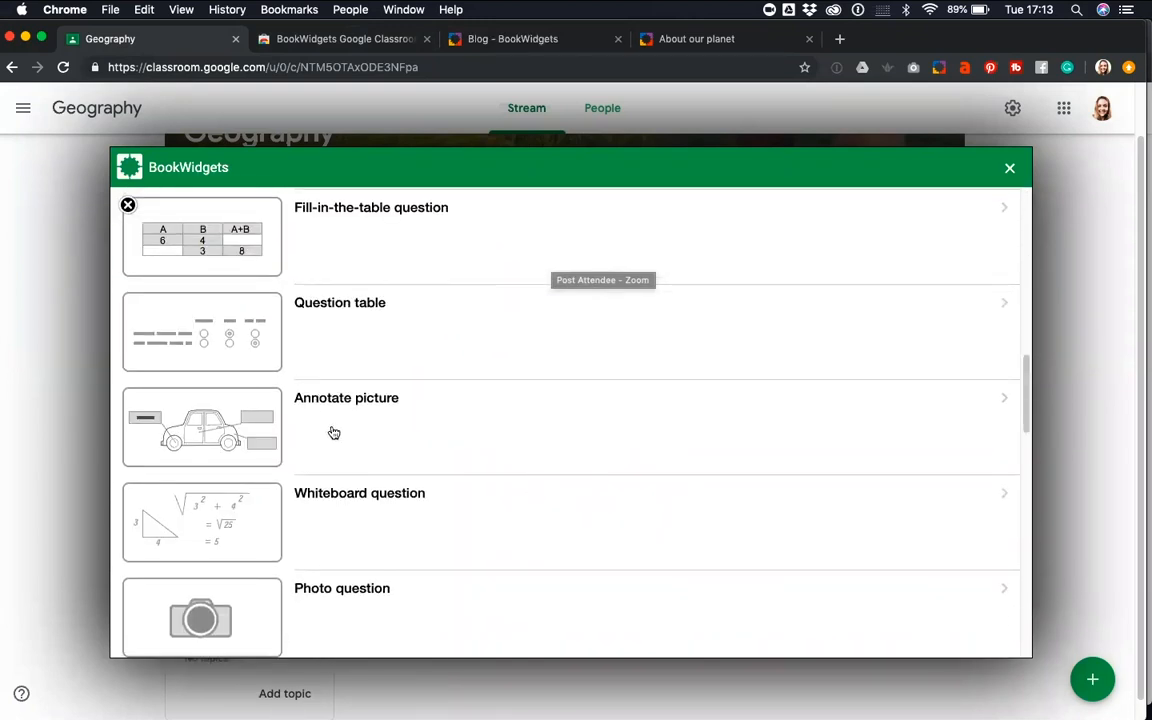
left_click(351, 420)
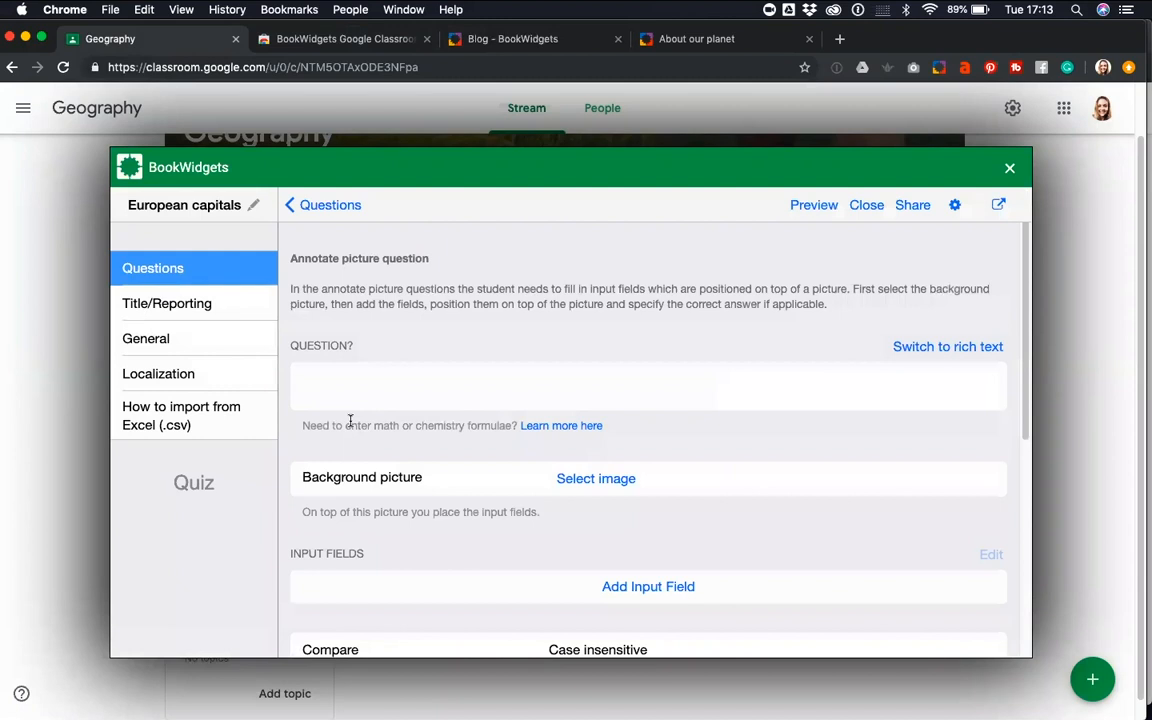
Enter "What's the indicated capital?" as the question text of the annotate picture question
left_click(404, 371)
type("What's the indicated capital?")
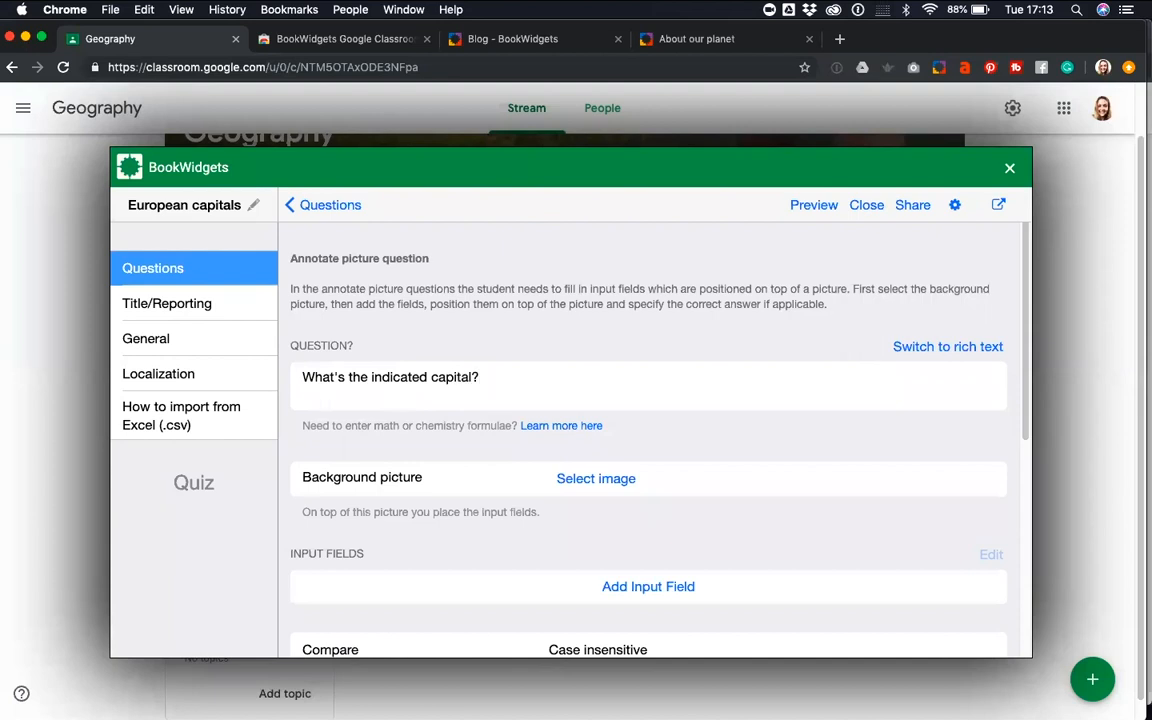
left_click_drag(481, 377, 301, 374)
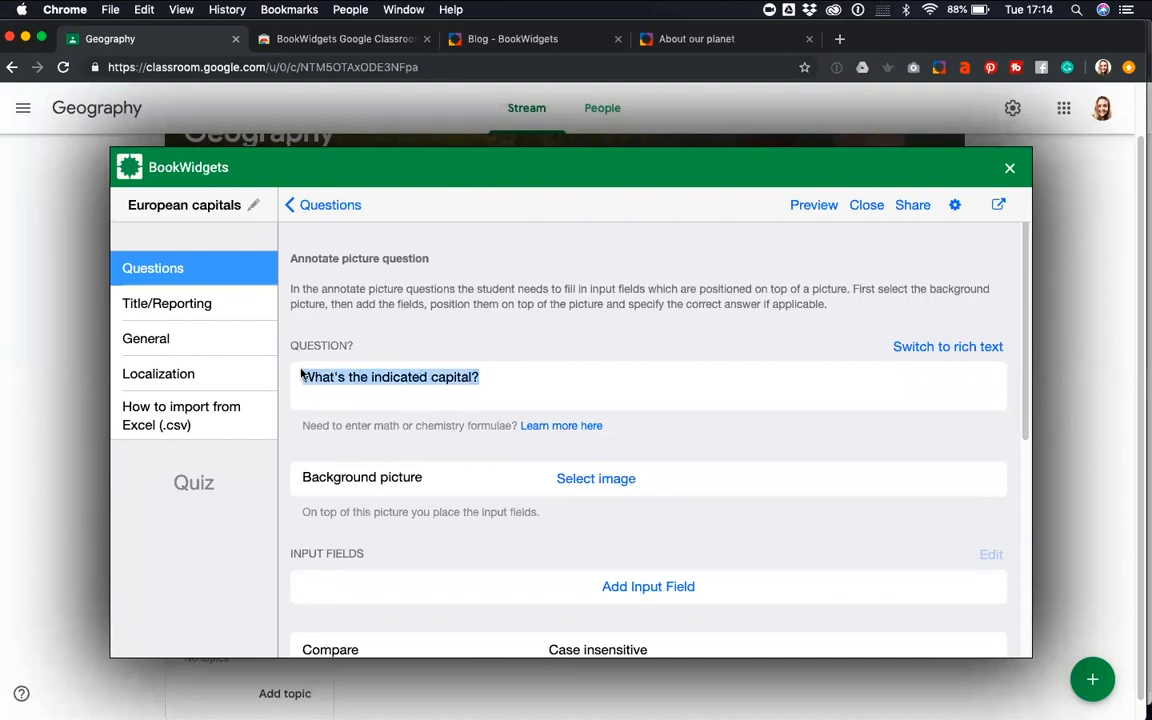
left_click(544, 398)
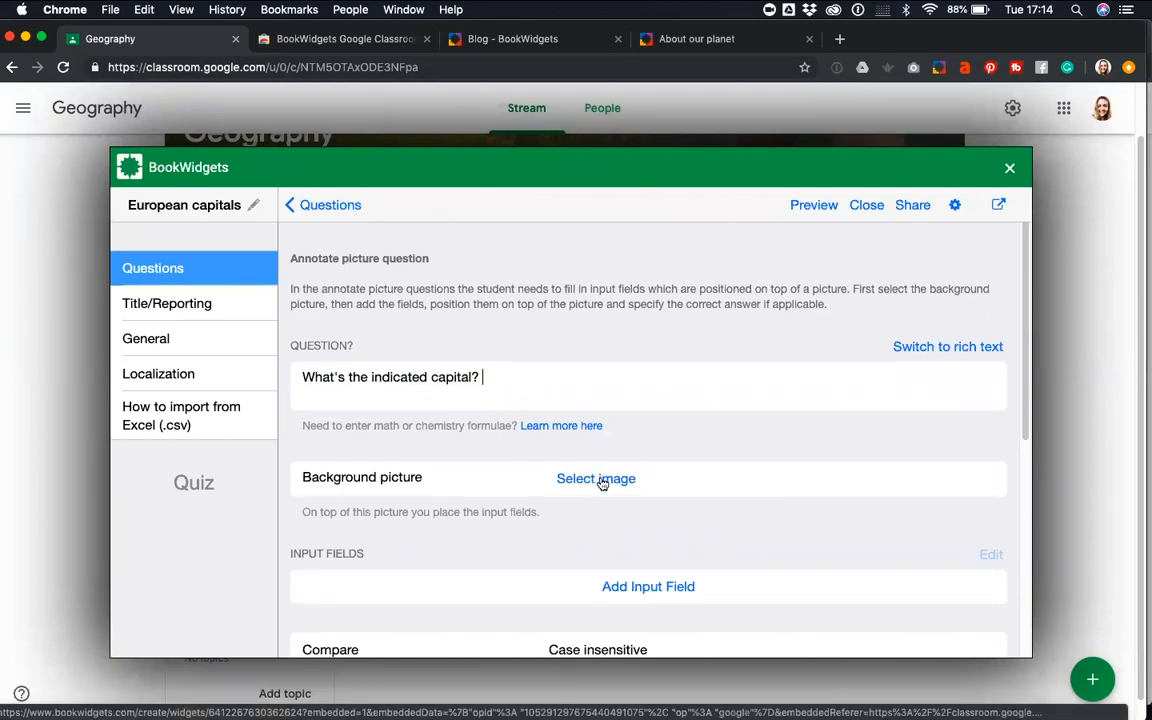
Set "europe map blank.png" from the Demo folder on the Desktop as the question's background picture
left_click(602, 482)
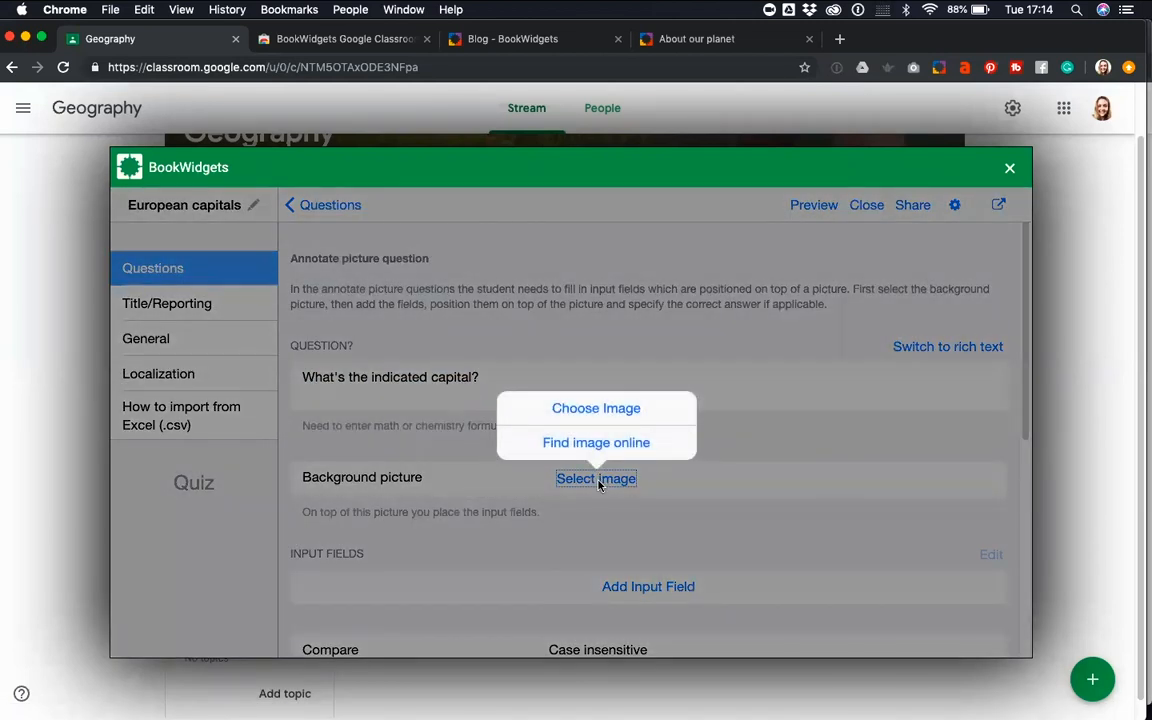
left_click(600, 410)
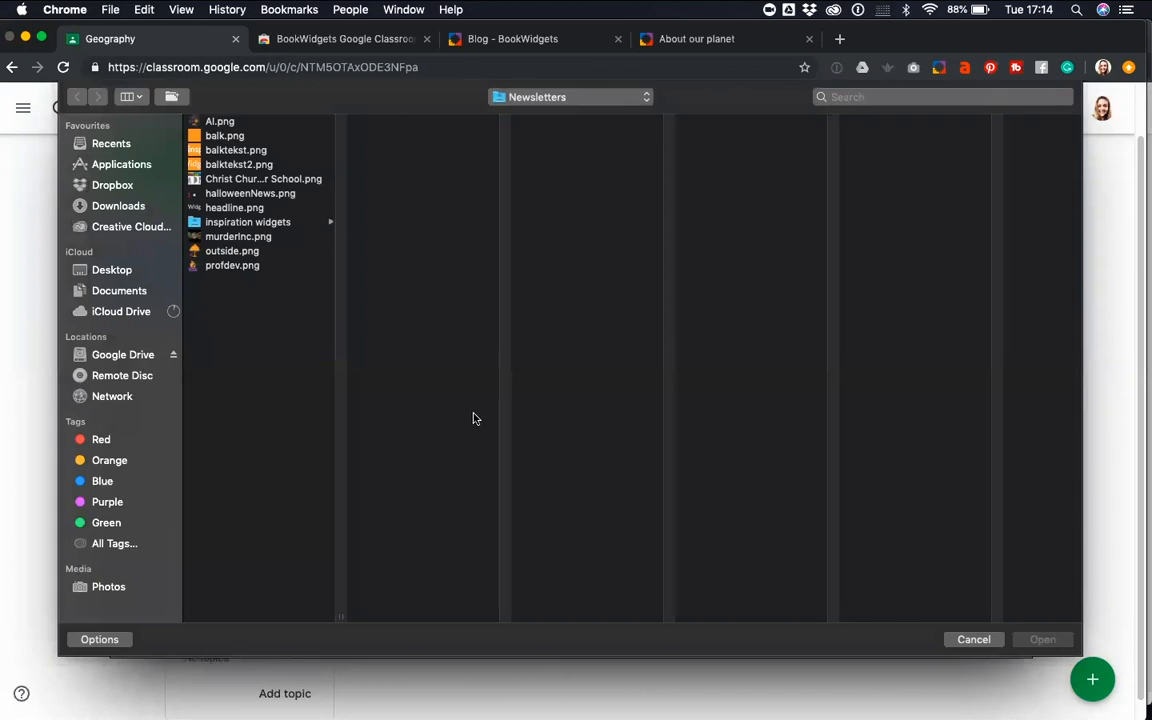
left_click(115, 358)
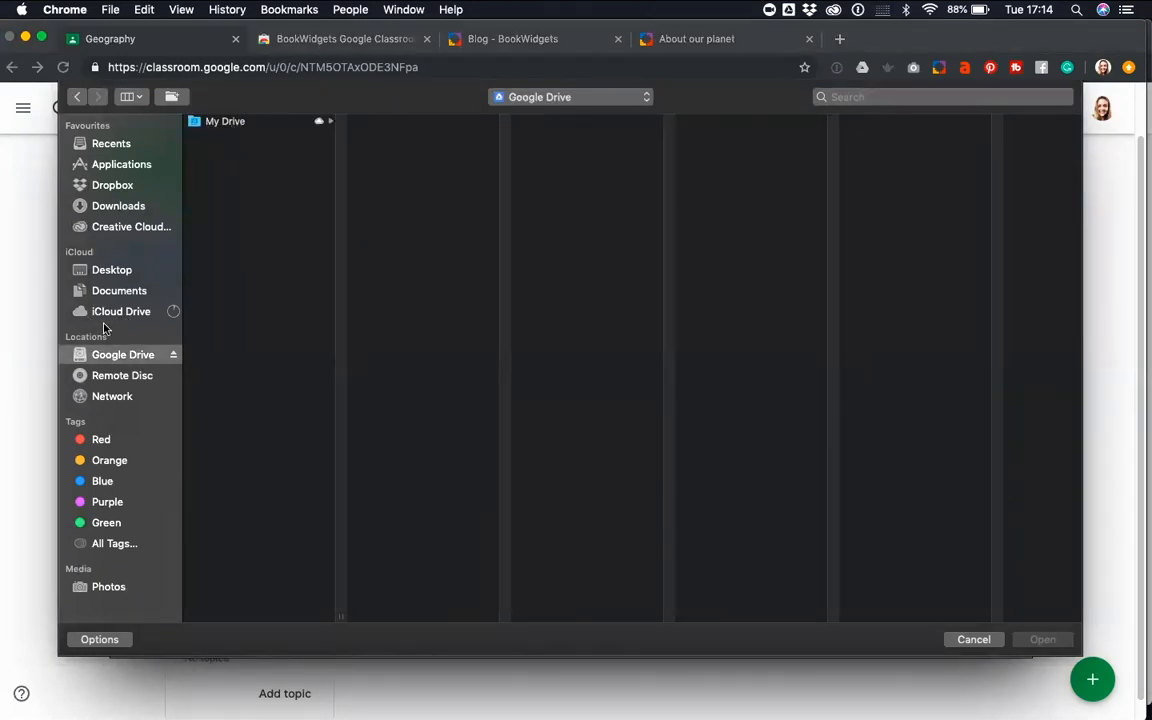
left_click(122, 270)
left_click(242, 122)
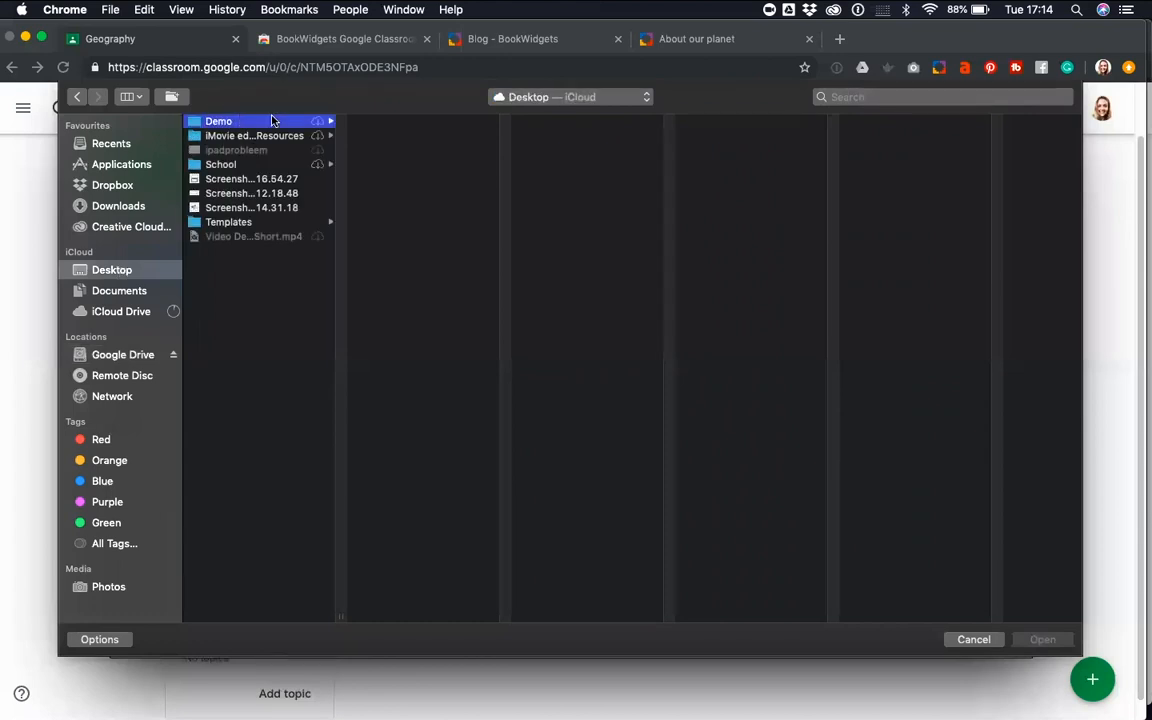
left_click(390, 135)
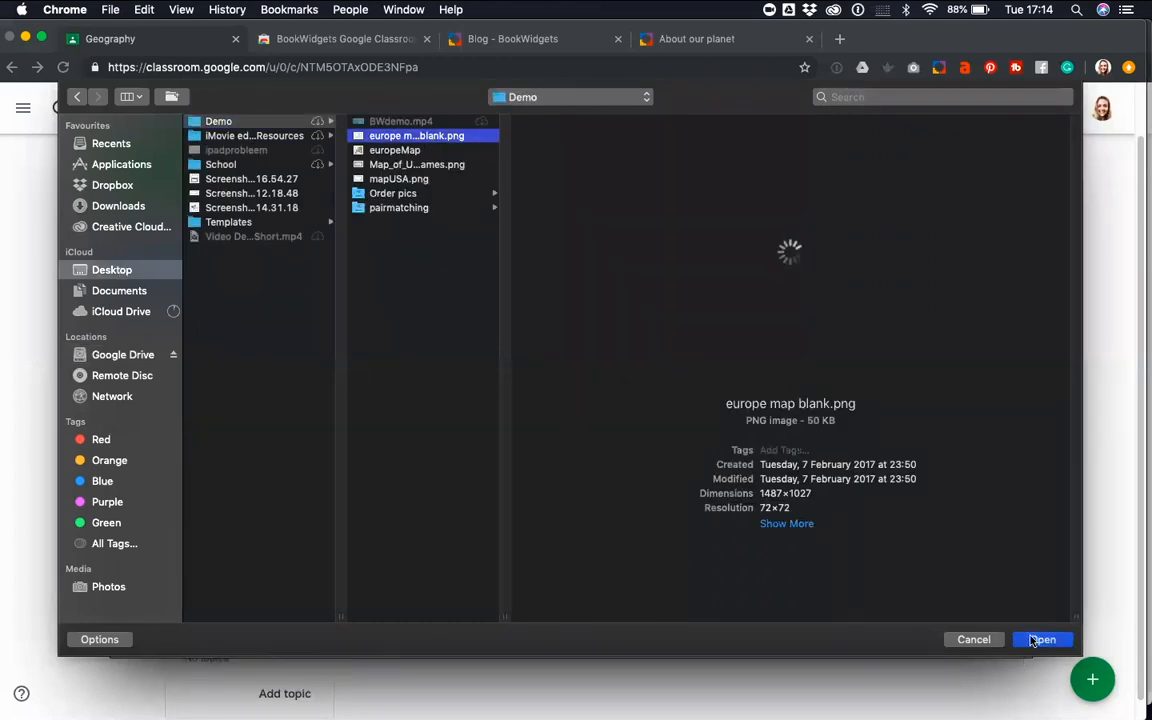
left_click(1043, 640)
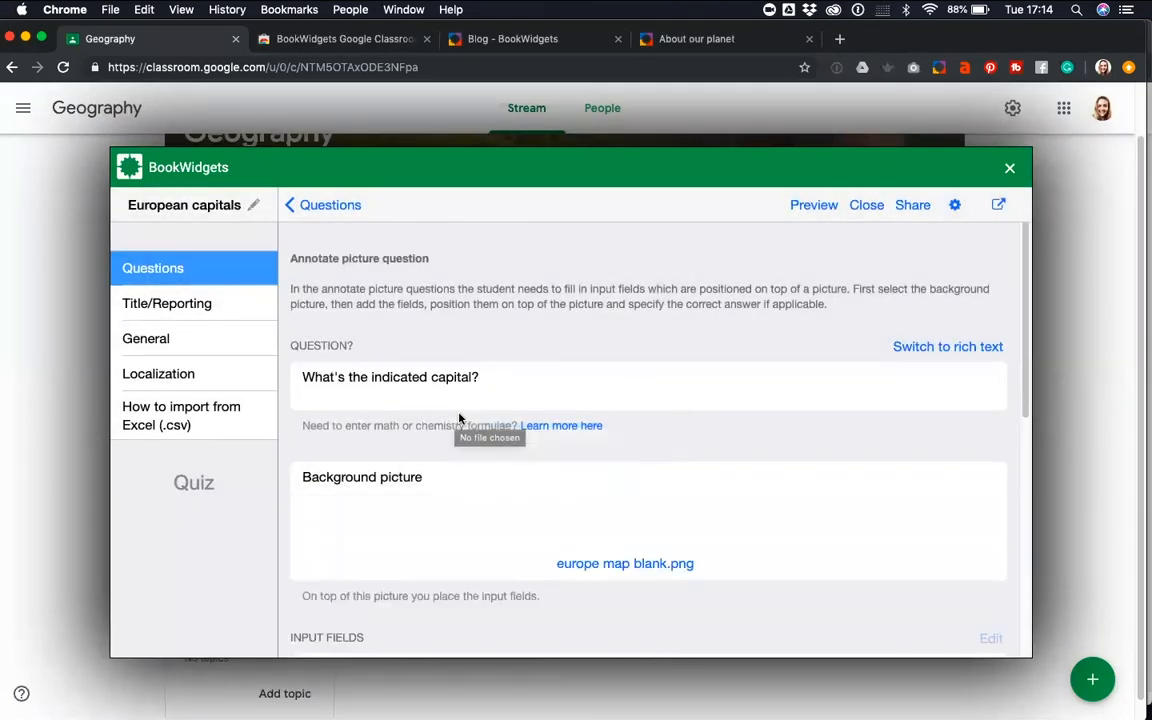
Add an input field to the map question with Rome as both the field name and the correct answer
scroll(740, 436, "down", 1)
scroll(740, 436, "down", 1)
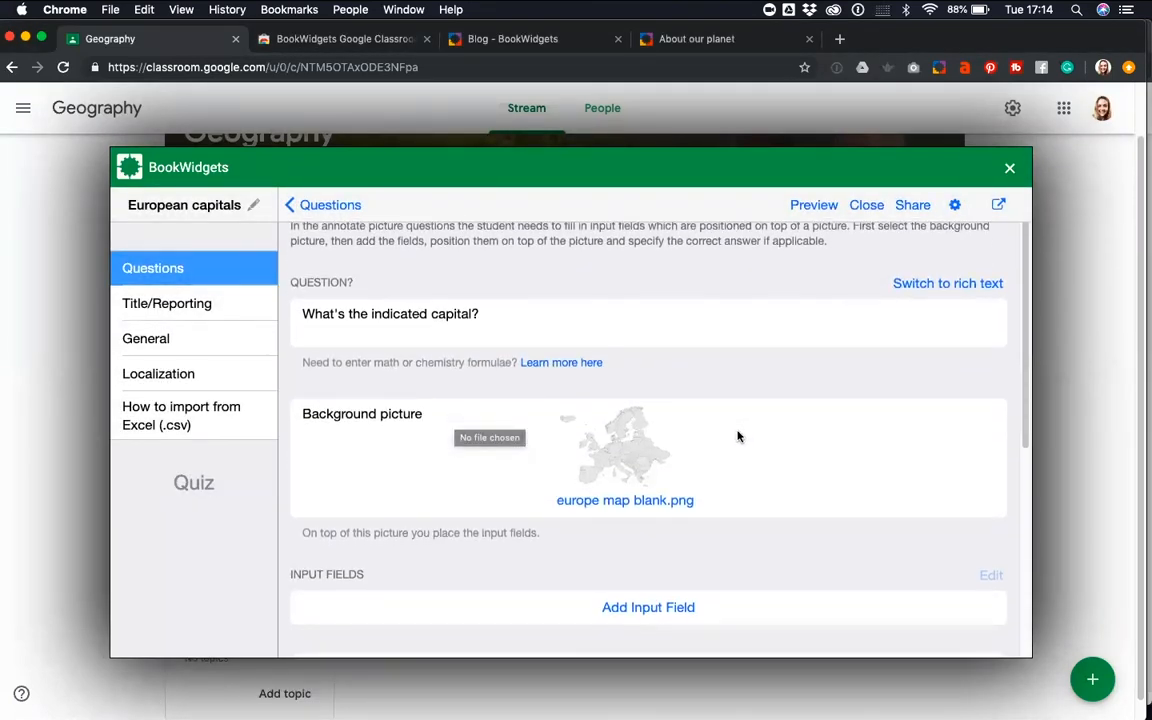
left_click_drag(555, 320, 301, 310)
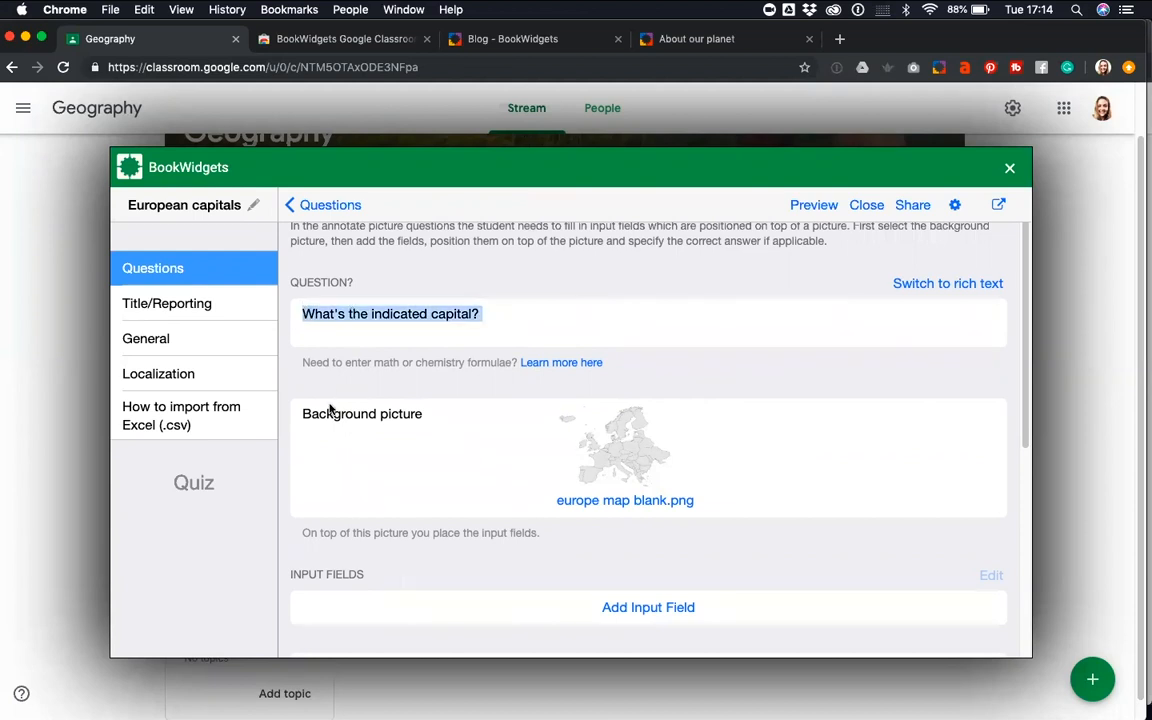
scroll(635, 451, "down", 3)
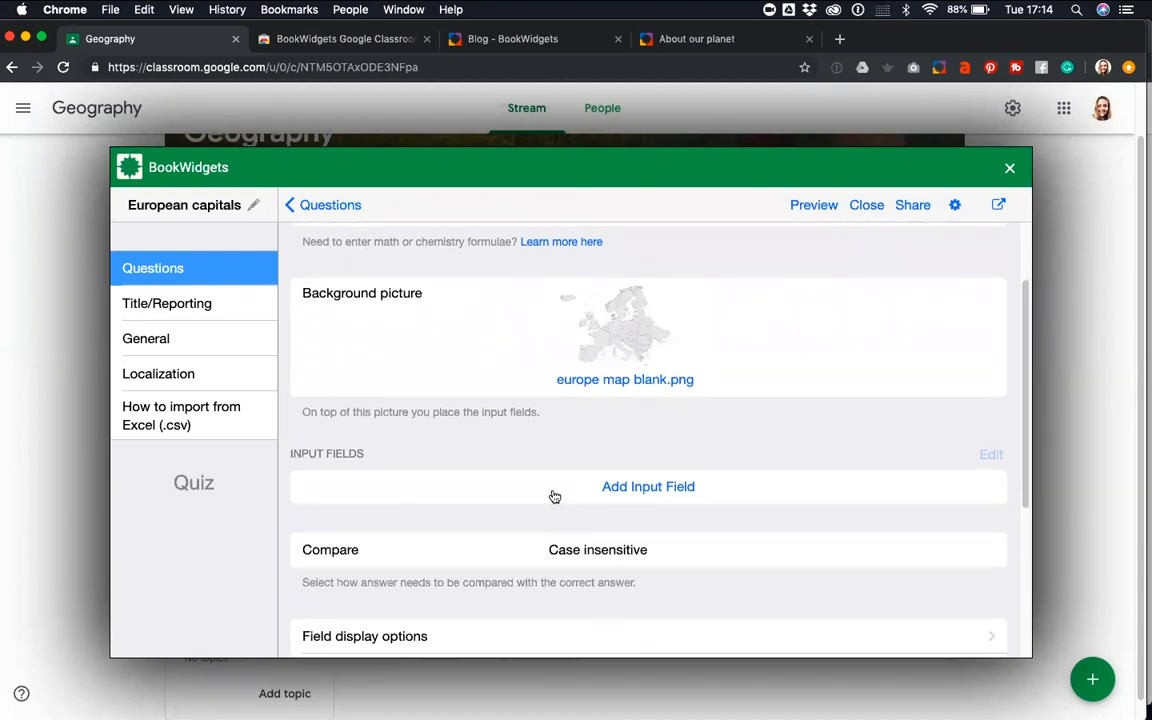
left_click(631, 490)
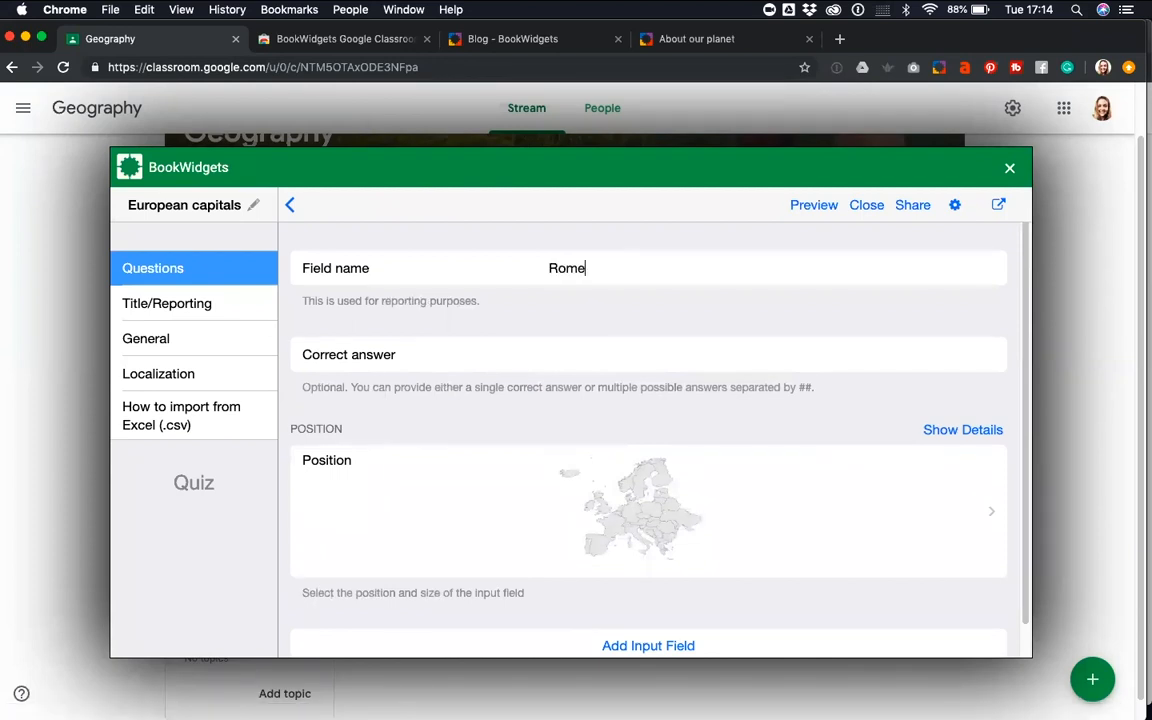
type("ome")
left_click_drag(597, 268, 540, 268)
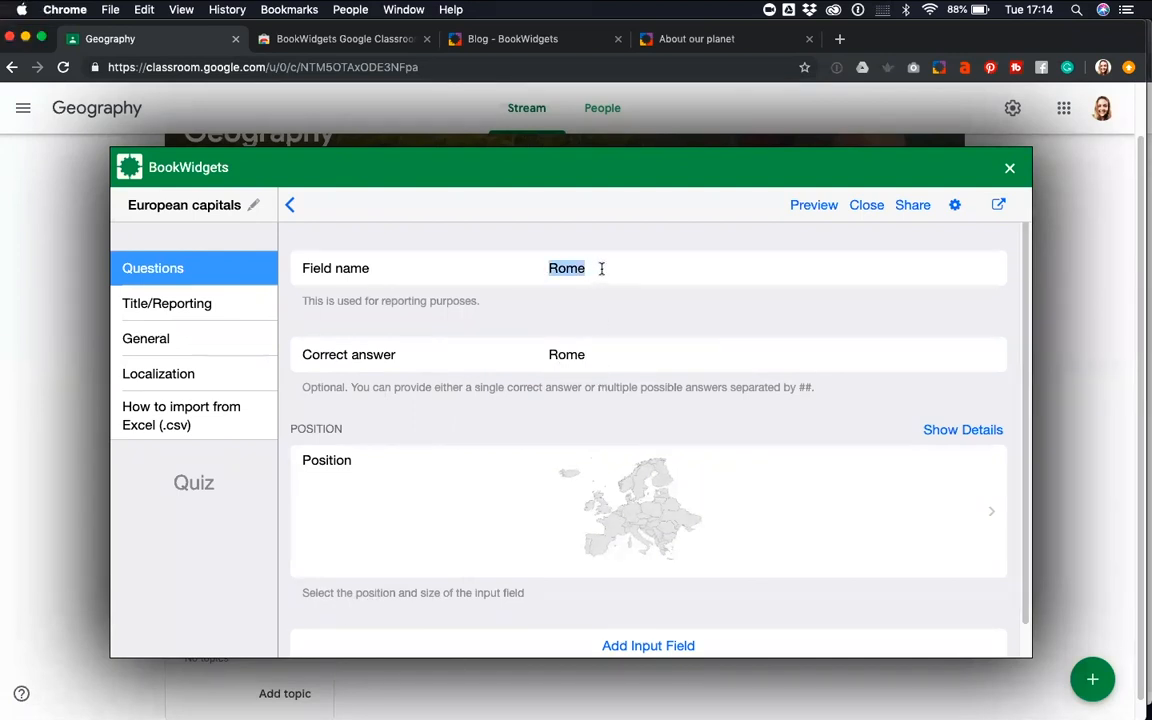
left_click(589, 356)
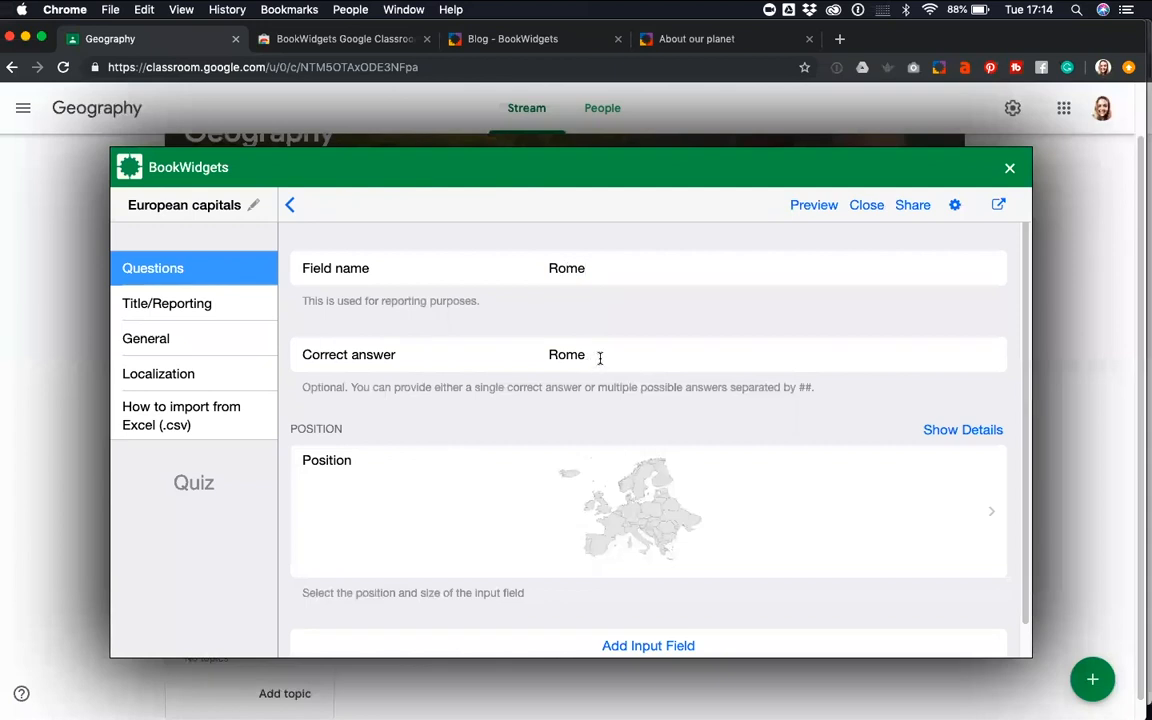
left_click_drag(599, 357, 535, 357)
mouse_move(298, 355)
left_mouse_down()
mouse_move(393, 358)
mouse_move(312, 355)
left_mouse_up()
double_click(566, 353)
left_click(587, 355)
Position the Rome field with its marker enabled and placed on central Italy, and its answer box over east-central Europe
left_click(598, 520)
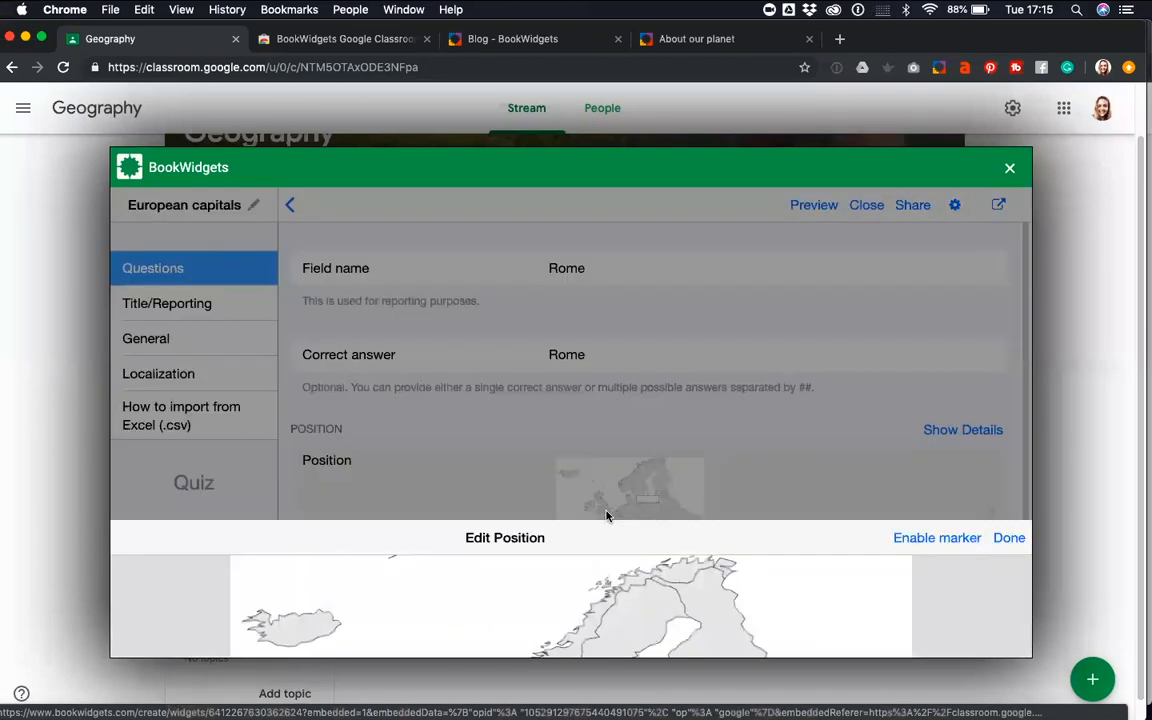
left_click_drag(570, 457, 607, 581)
left_click_drag(648, 406, 695, 494)
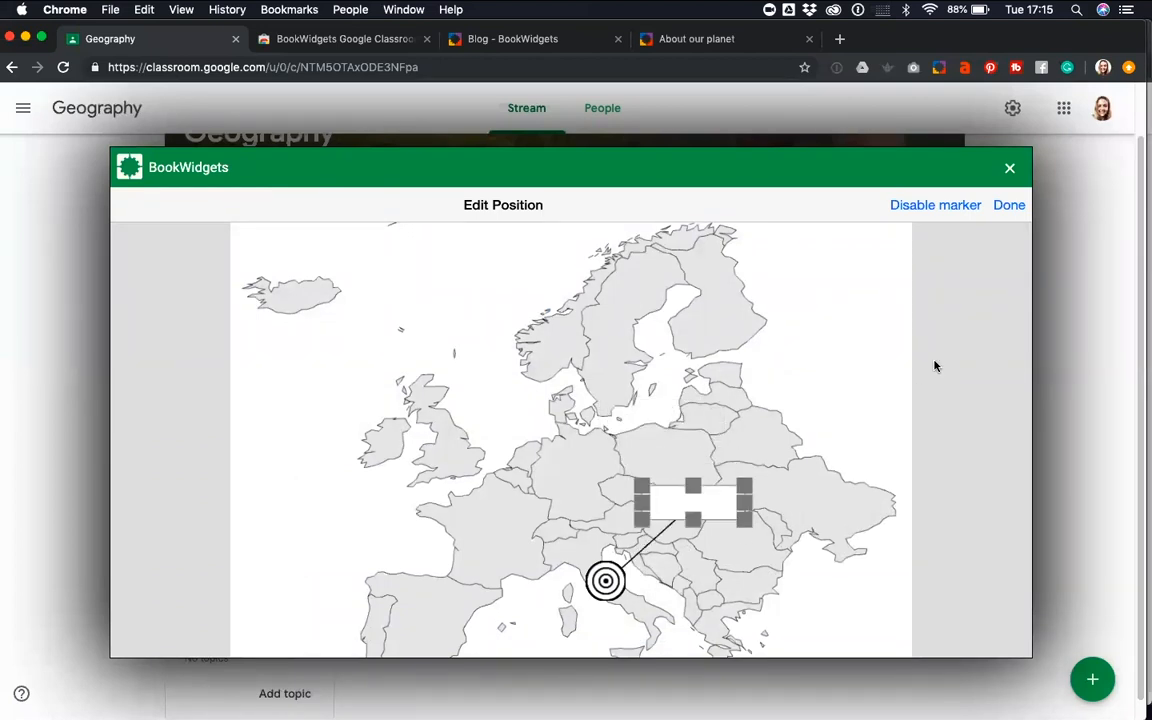
left_click(1009, 206)
Add an input field with name and correct answer Paris, its marker on northern France and its box over Ireland and southern Britain
scroll(700, 524, "down", 1)
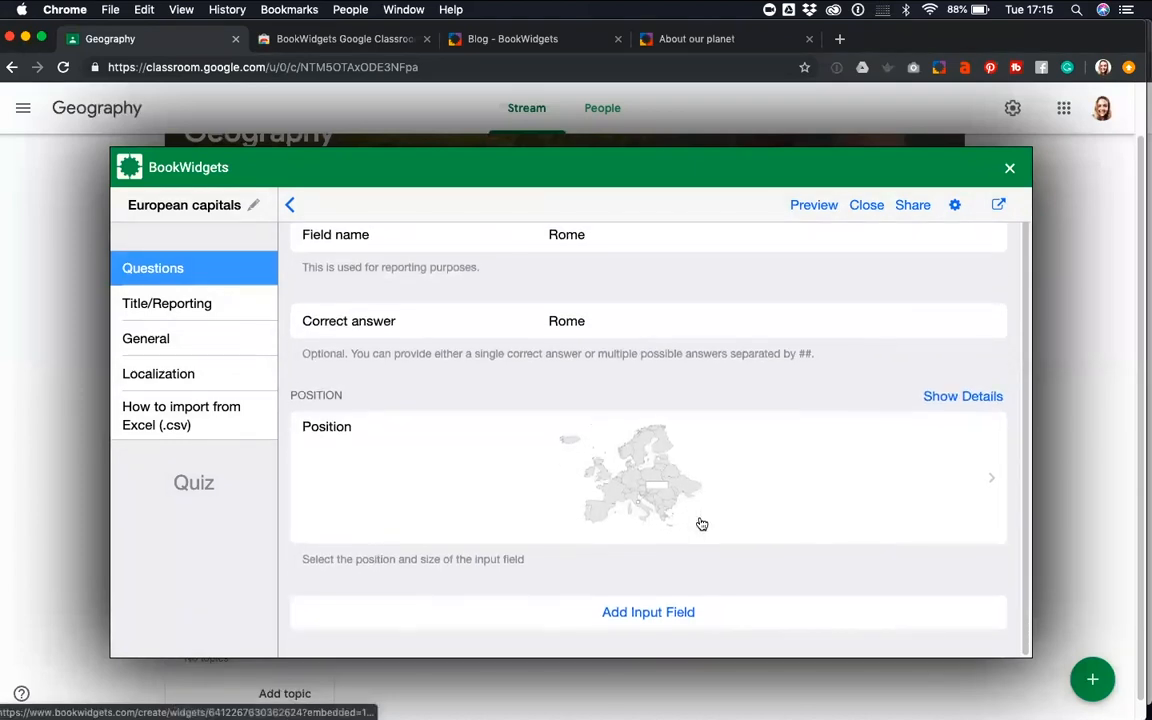
left_click(631, 612)
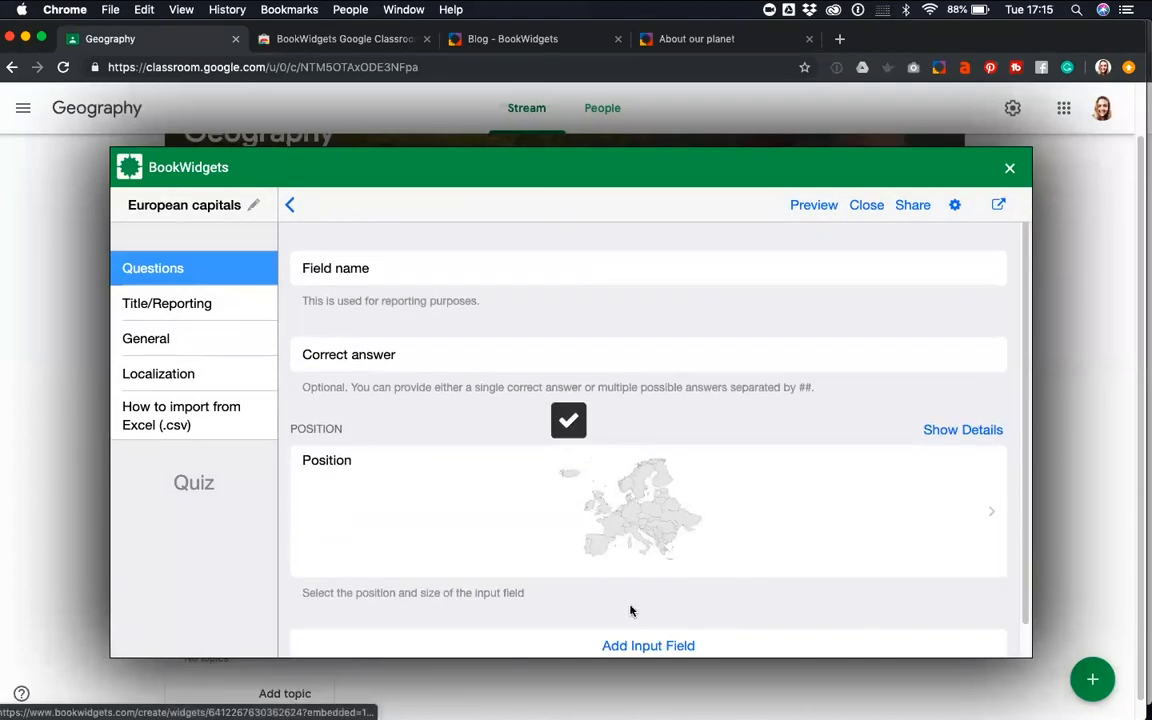
left_click(563, 268)
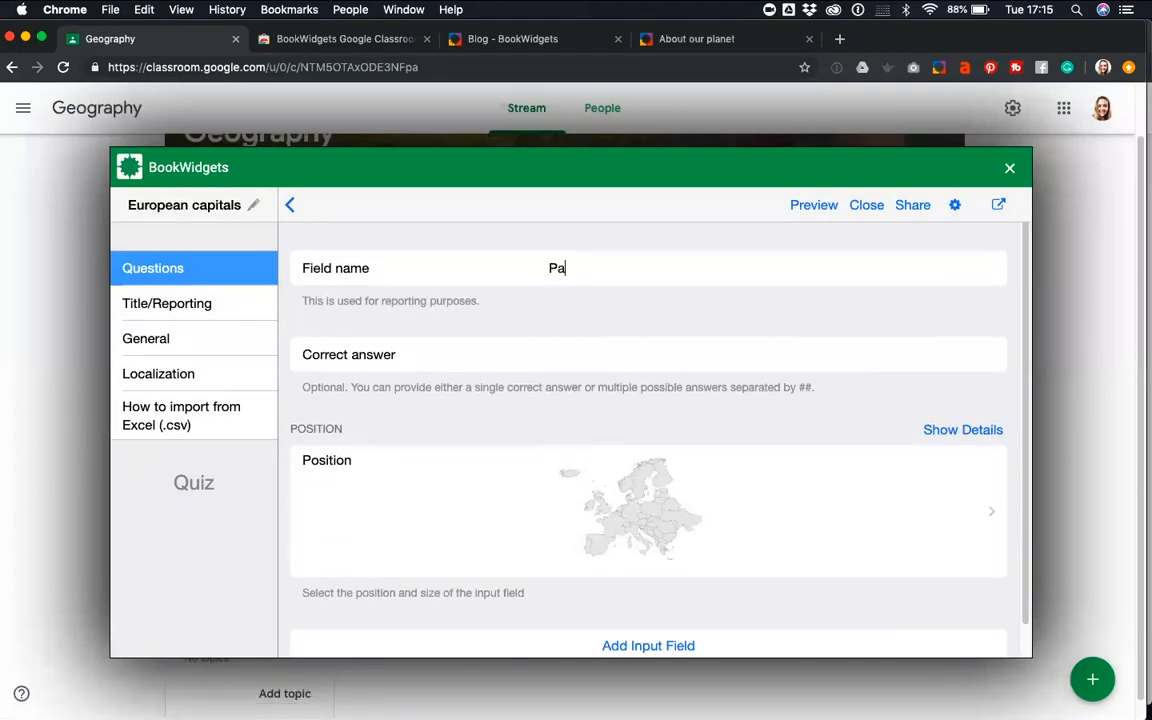
type("Paris")
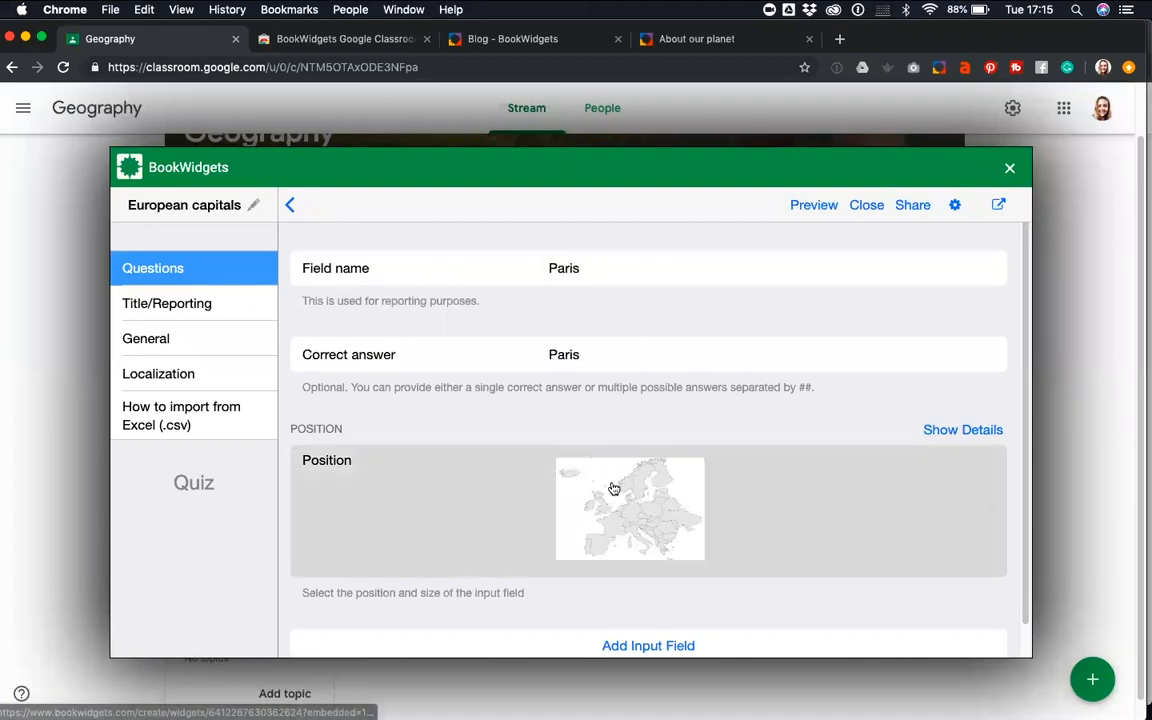
left_click(617, 489)
left_click_drag(571, 458, 500, 510)
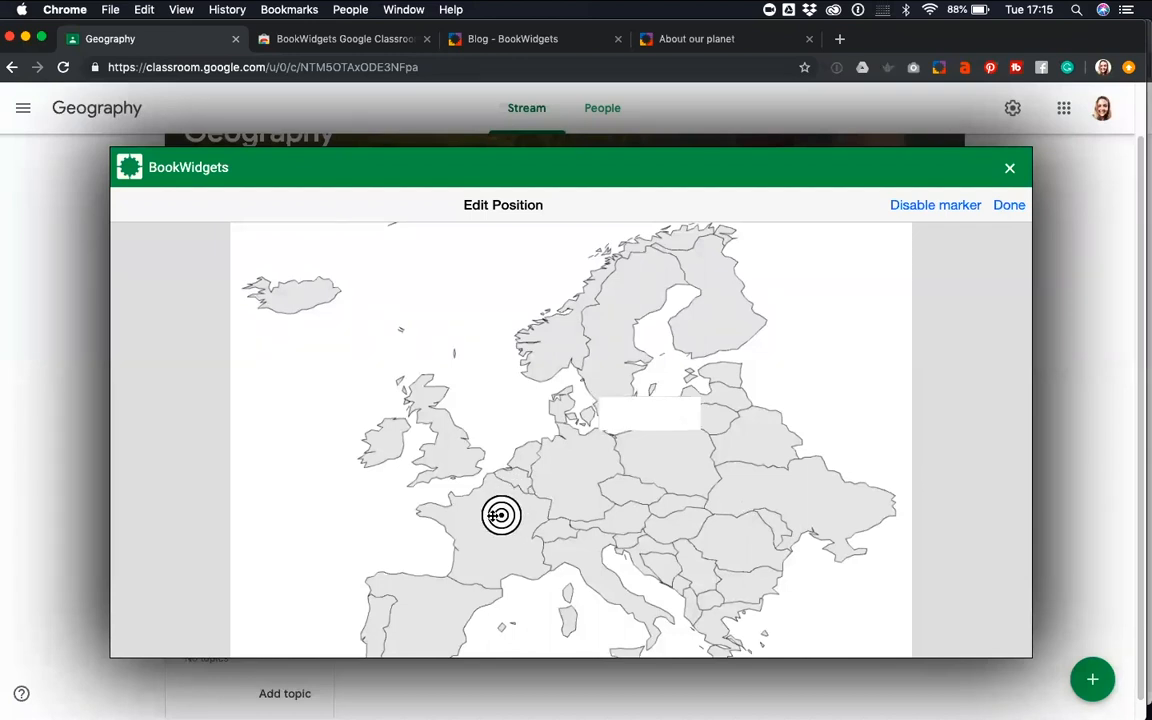
left_click_drag(602, 417, 400, 461)
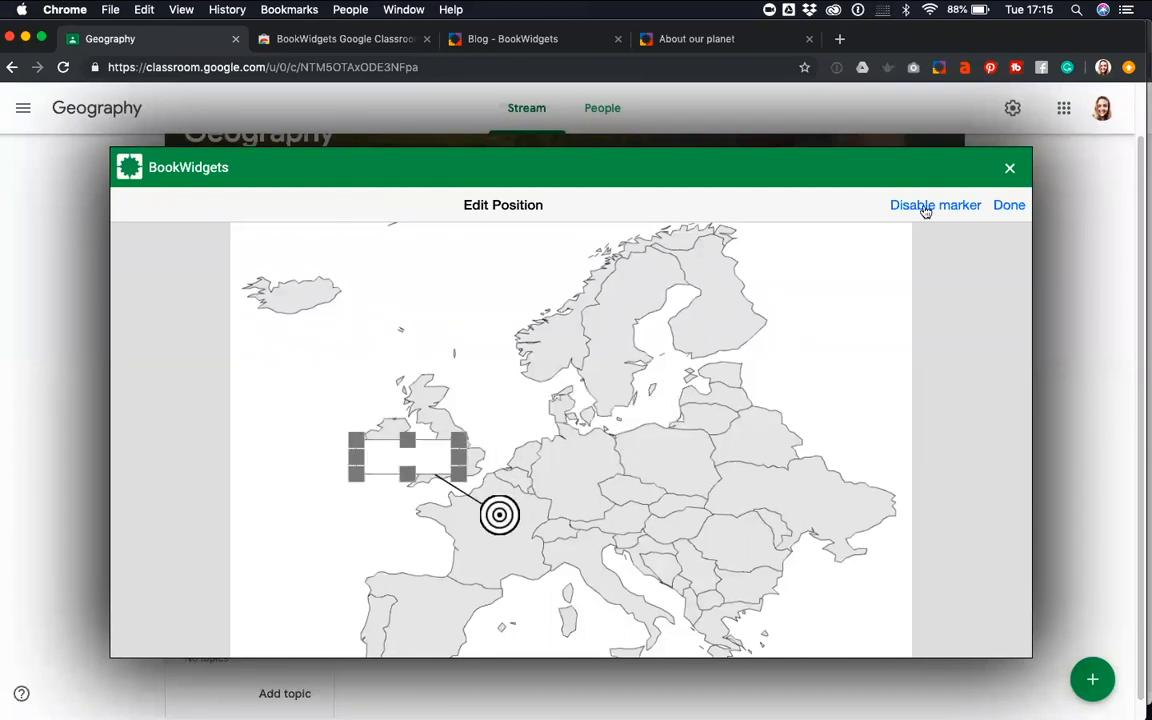
left_click(1007, 205)
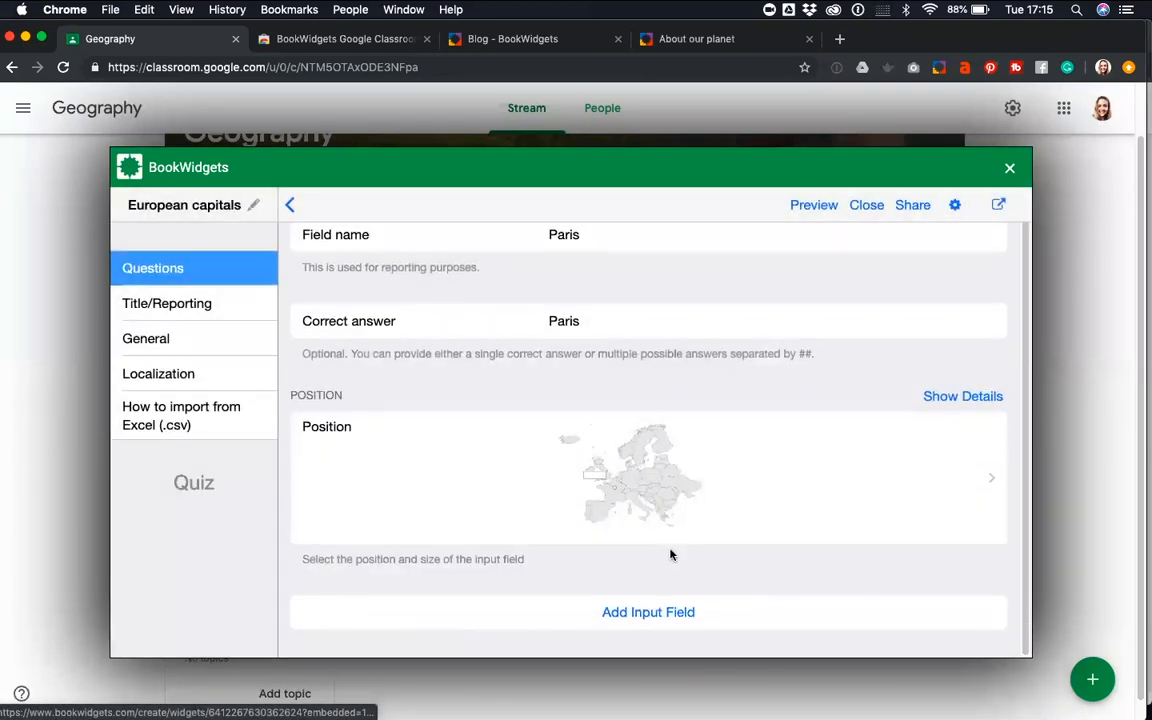
Add an input field with name and correct answer Brussels, its marker on Belgium and its box over Scotland, and return to the question
left_click(655, 611)
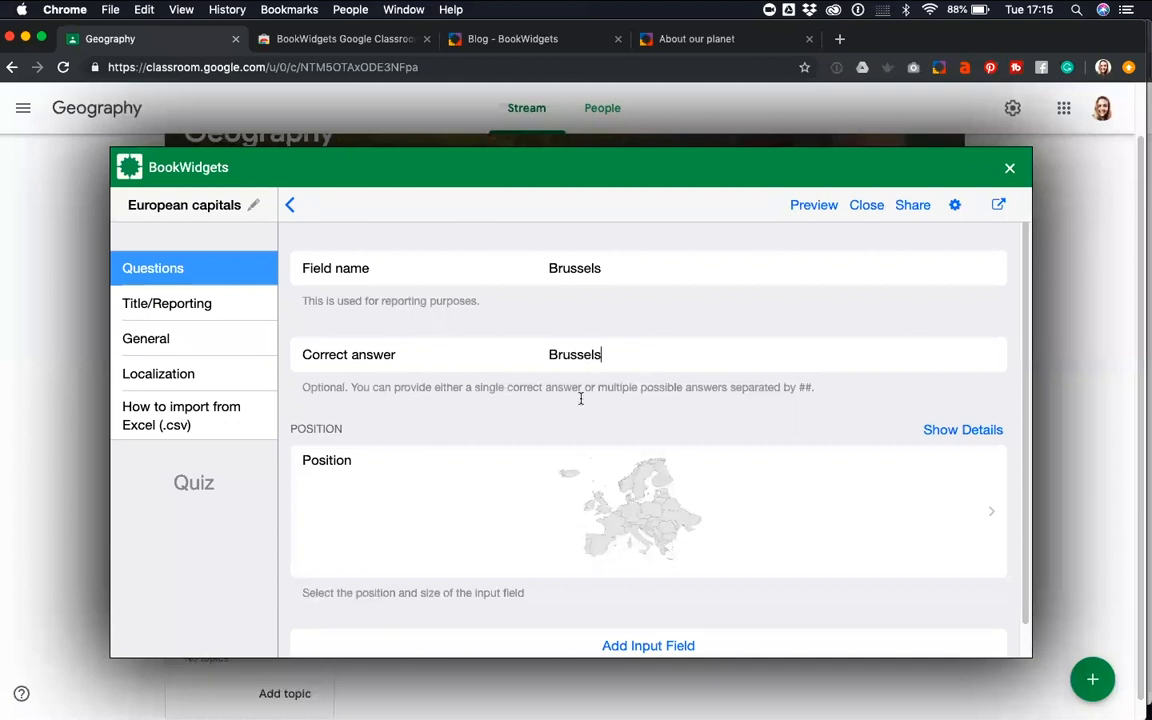
left_click(600, 478)
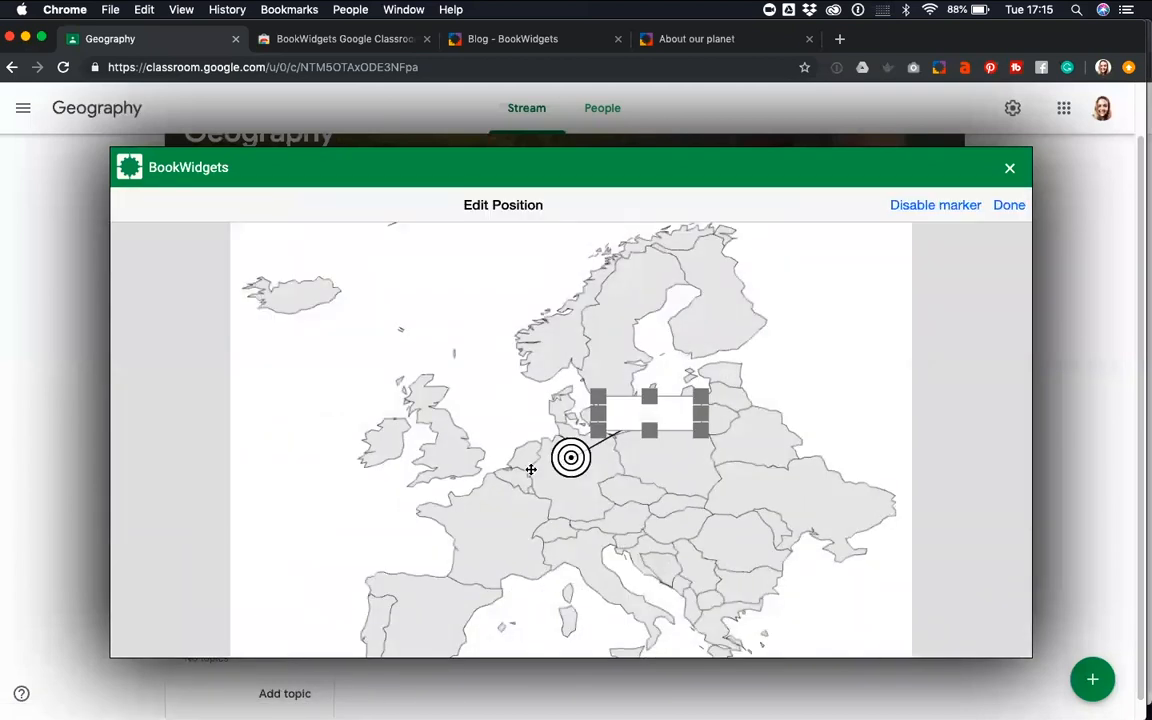
left_click_drag(531, 469, 517, 480)
left_click_drag(650, 412, 445, 398)
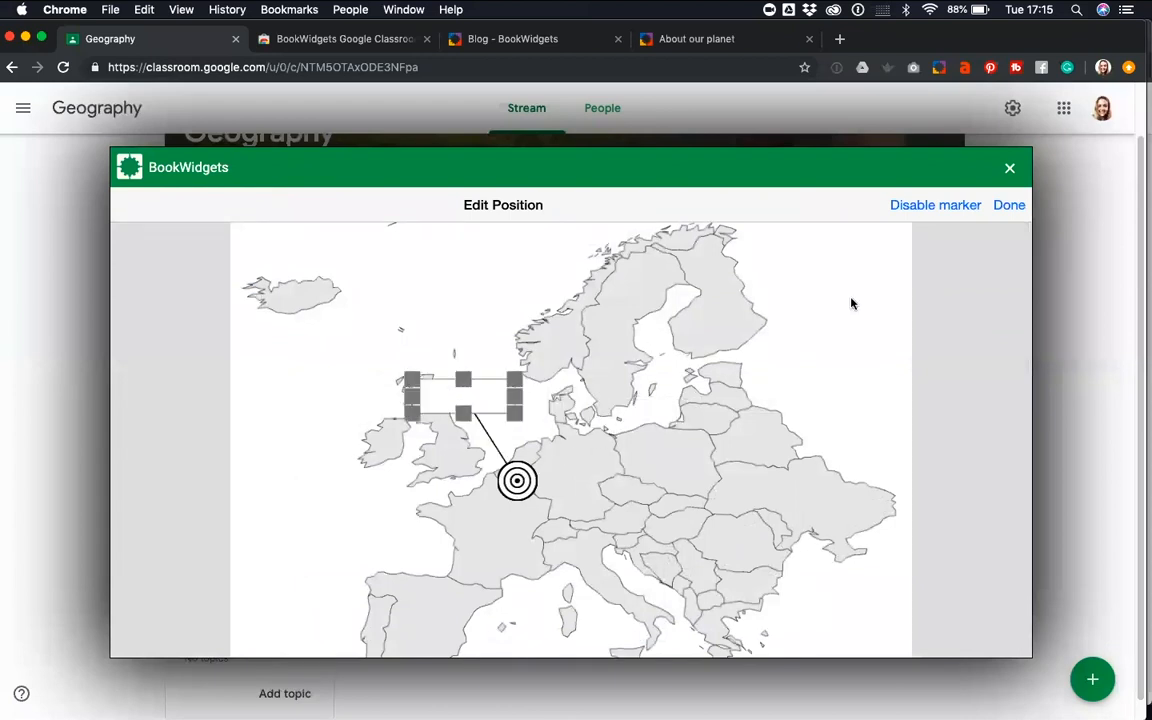
left_click(1004, 206)
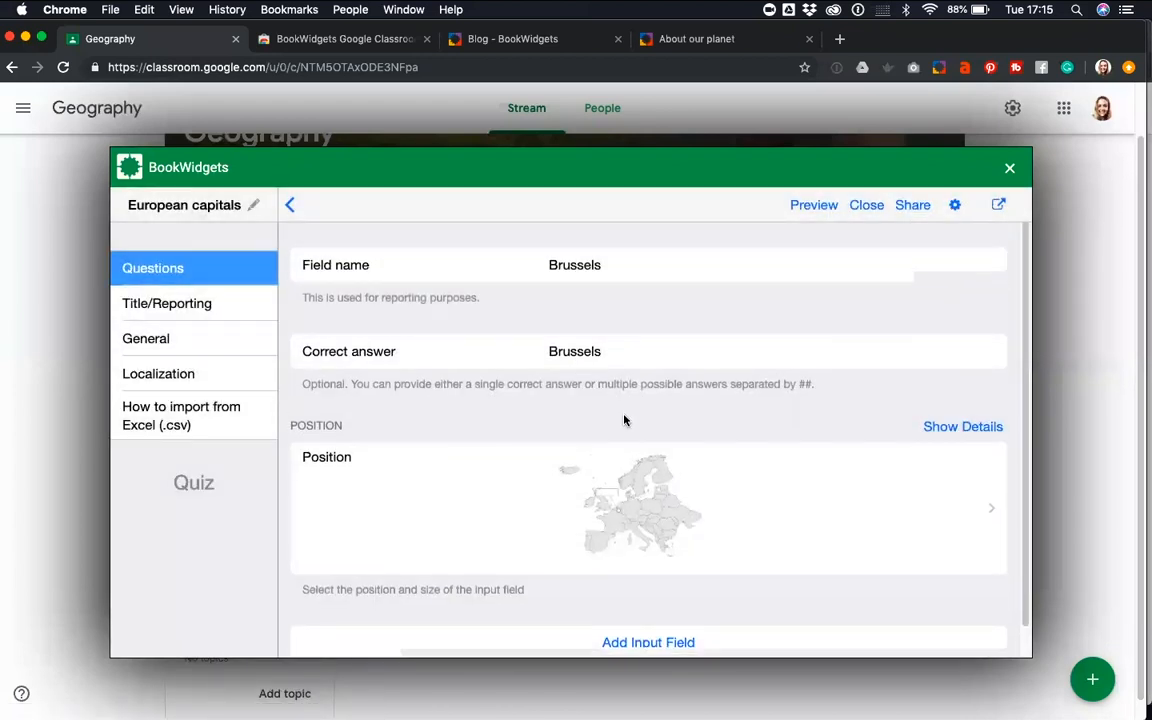
scroll(624, 421, "down", 1)
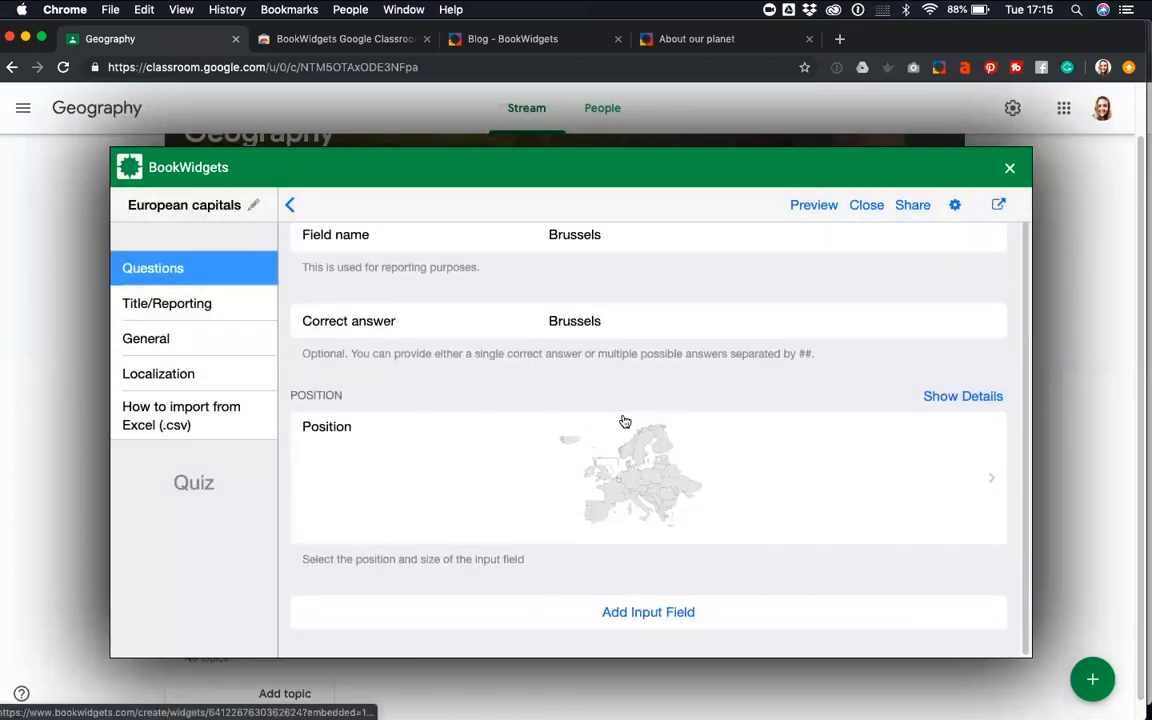
left_click(292, 206)
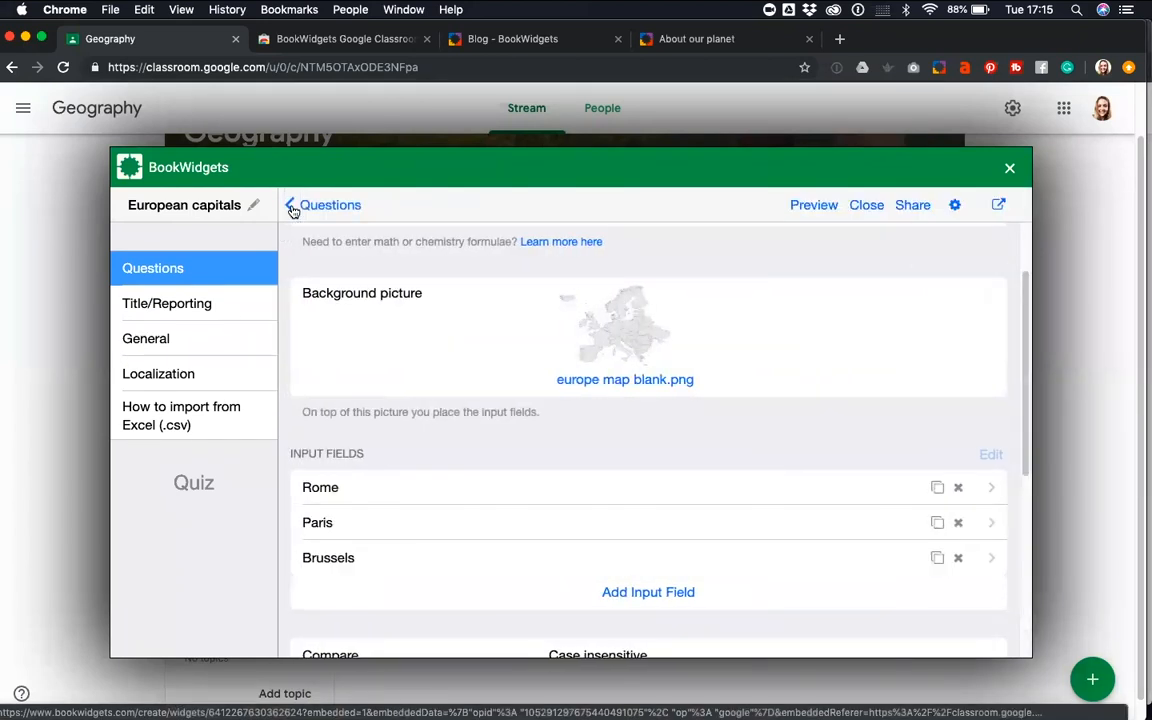
Return to the quiz's question list and add a Word - Picture Match question
left_click(292, 206)
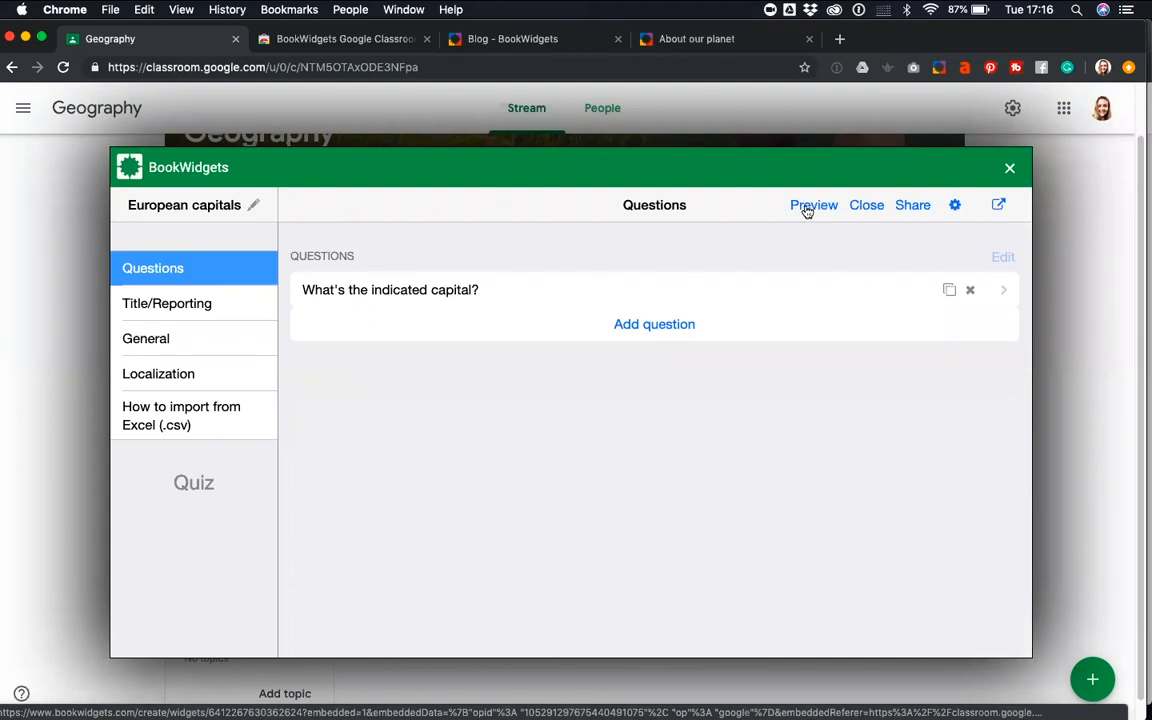
left_click(646, 326)
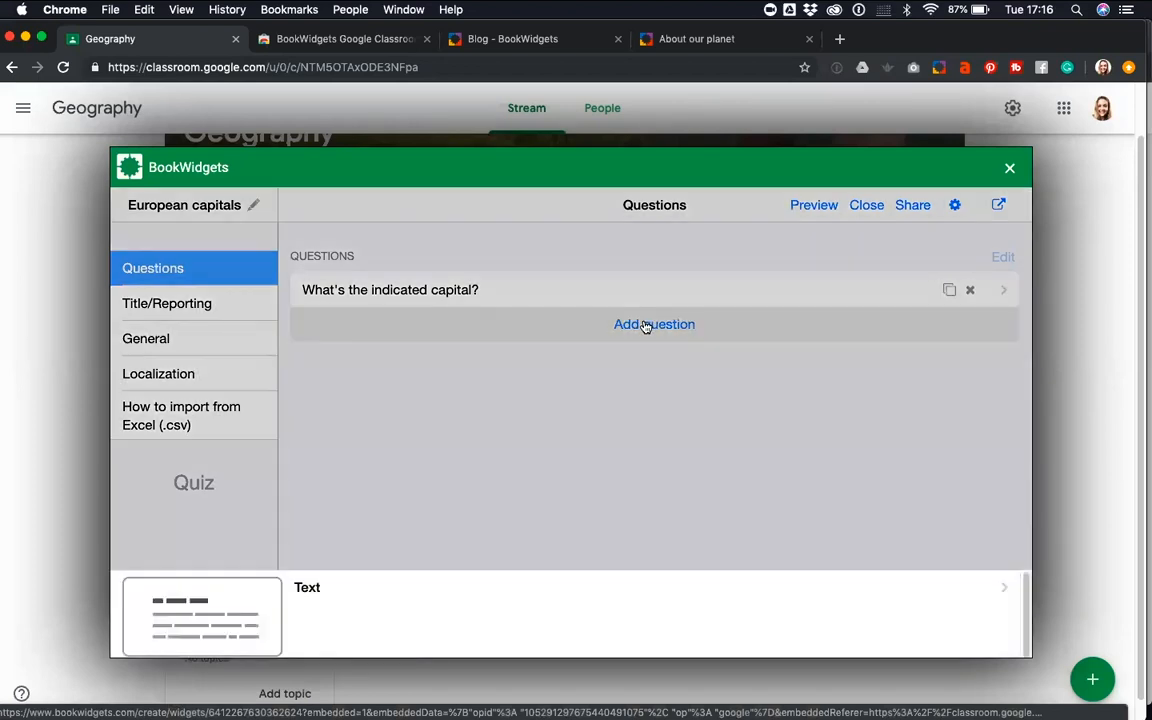
scroll(435, 500, "down", 5)
scroll(433, 516, "down", 10)
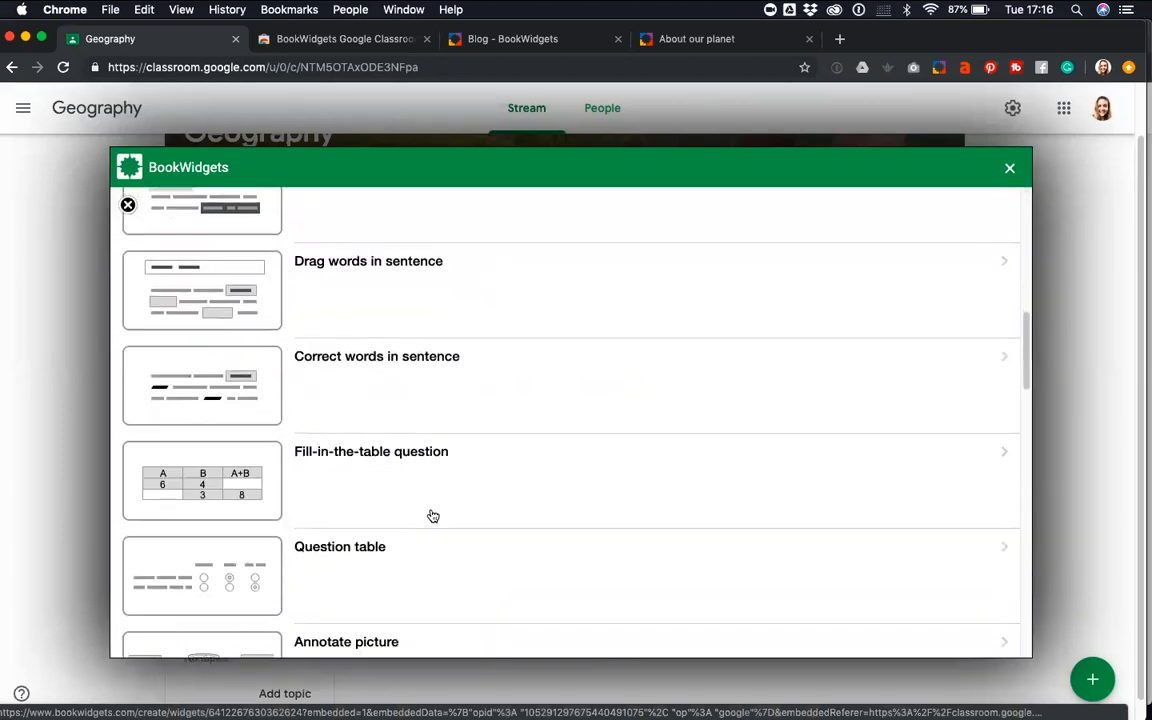
scroll(433, 516, "down", 2)
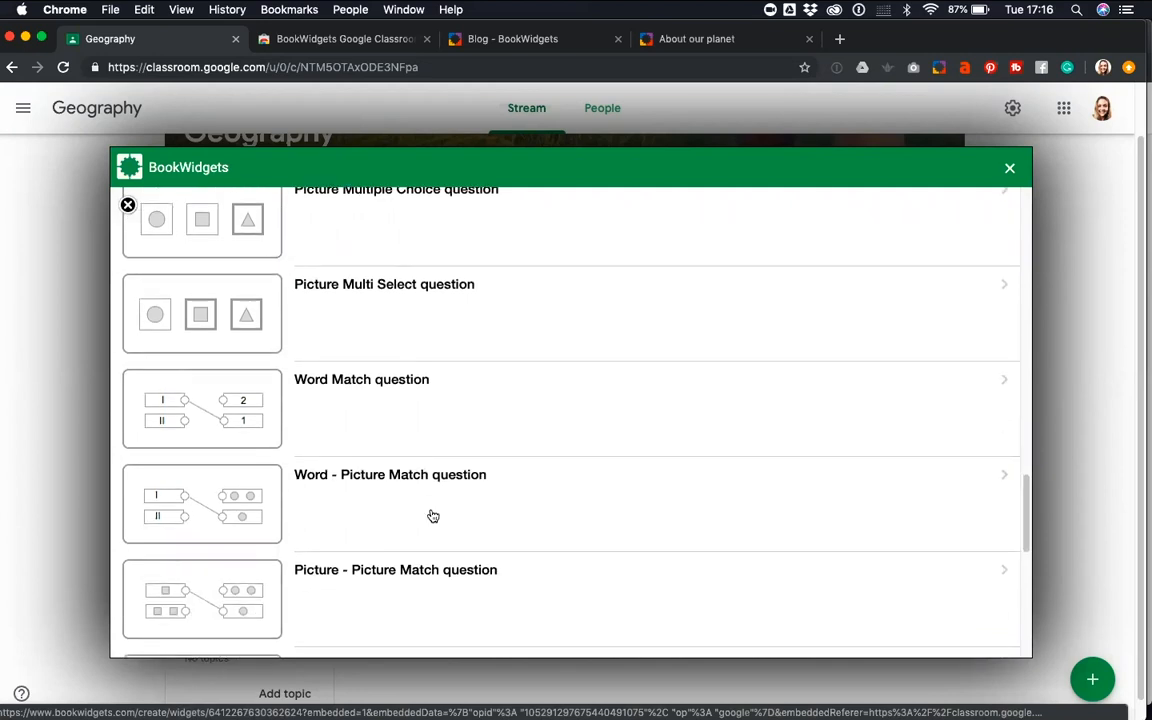
left_click(364, 510)
Enter "Match the cities with their monuments." as the question text of the word-picture match question
left_click(465, 383)
type("Match ")
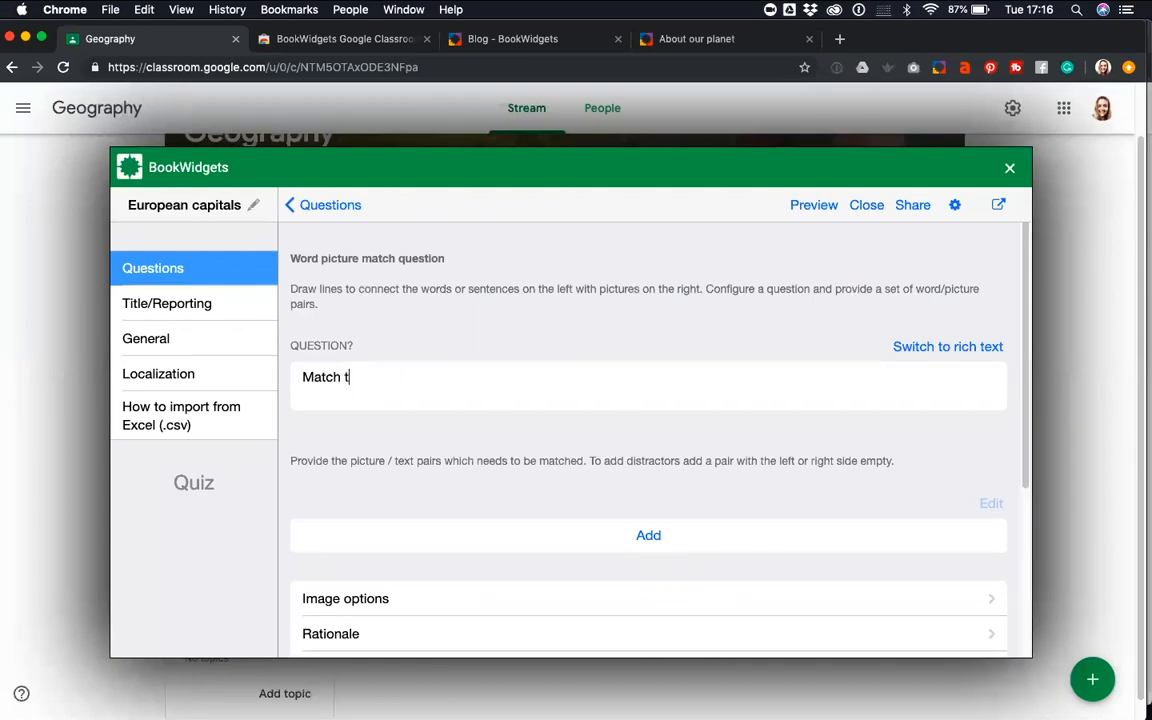
type("the cities with their")
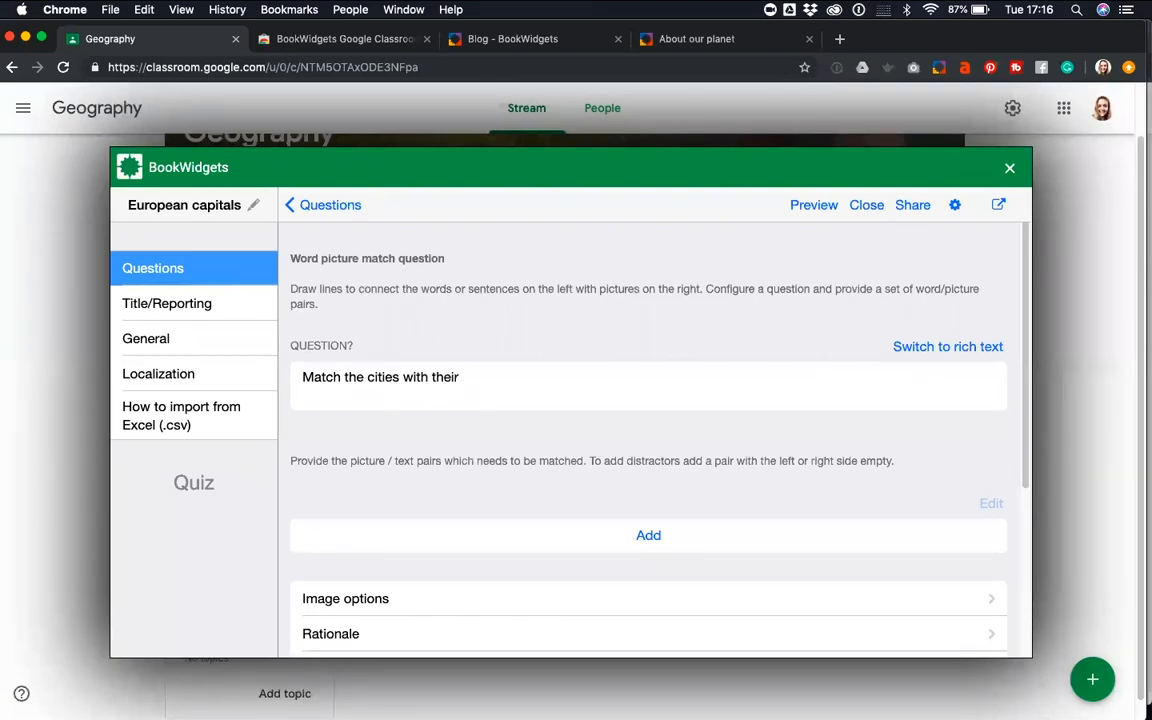
type(" coonuments.")
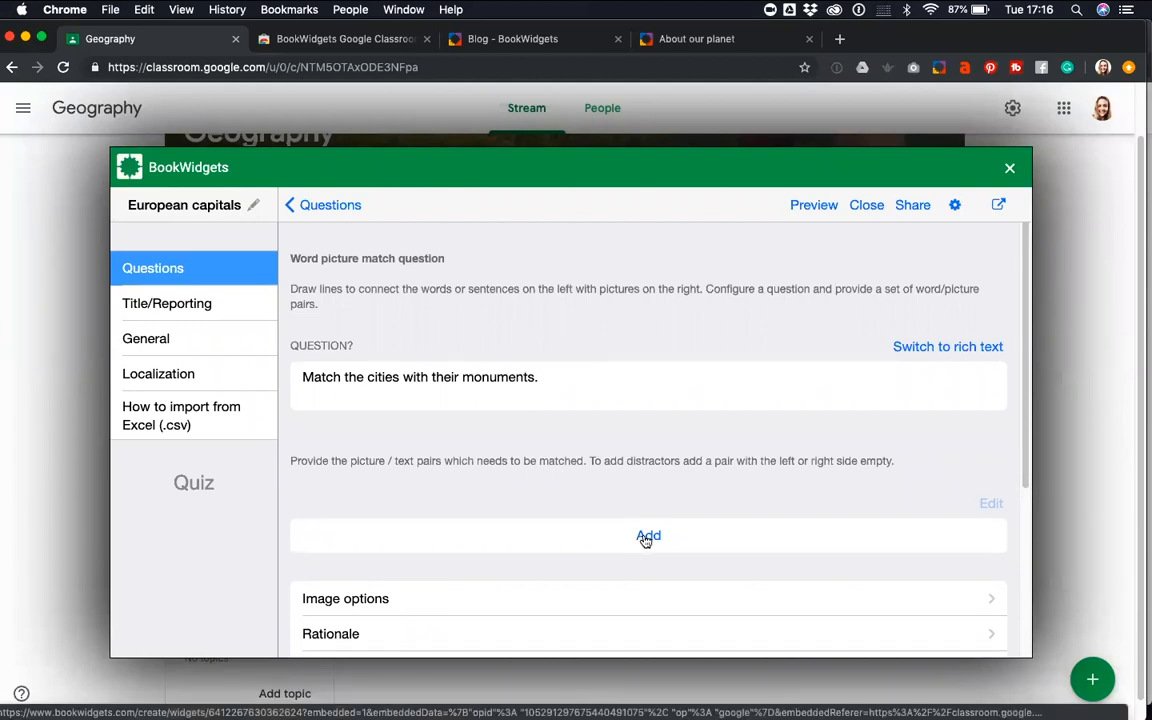
Add a match pair with the text Paris and an Eiffel Tower picture found through an online image search for "paris"
left_click(646, 537)
type("Paris")
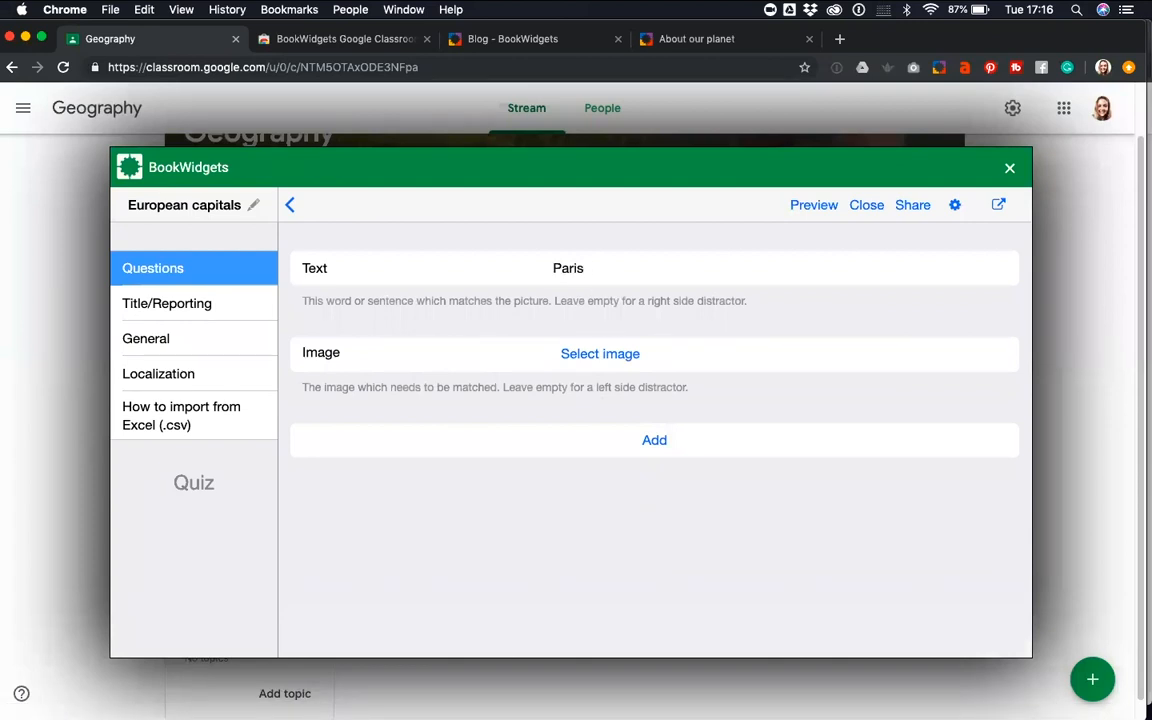
left_click(593, 355)
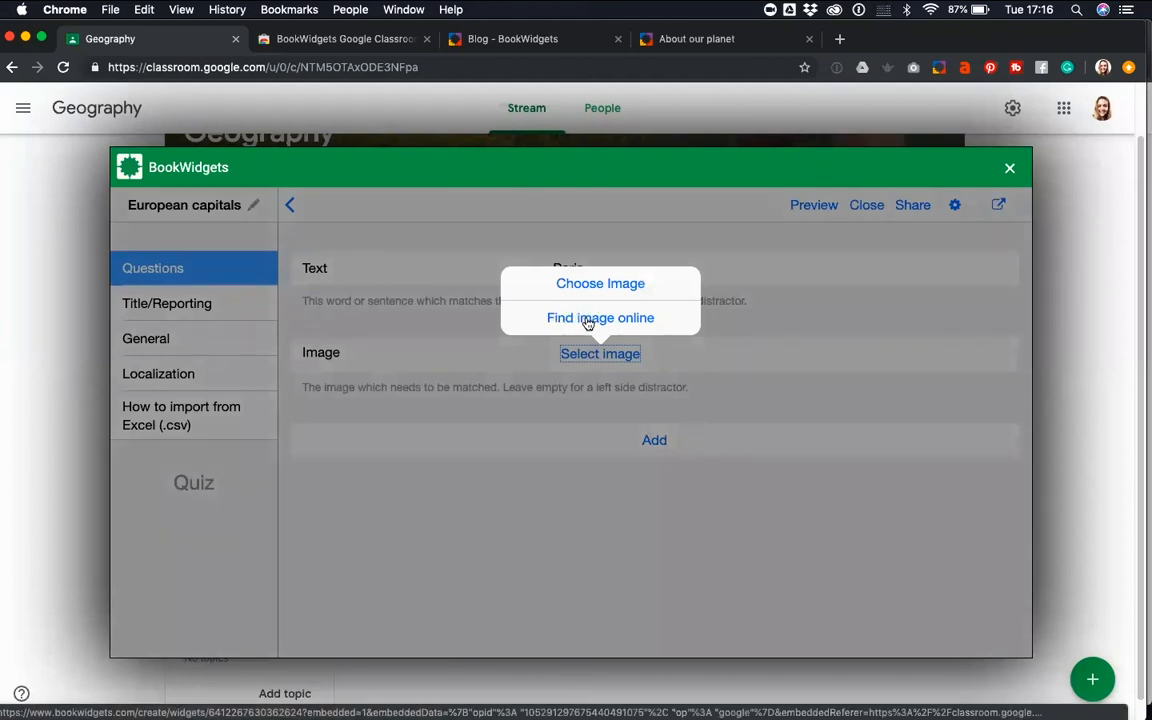
left_click(588, 320)
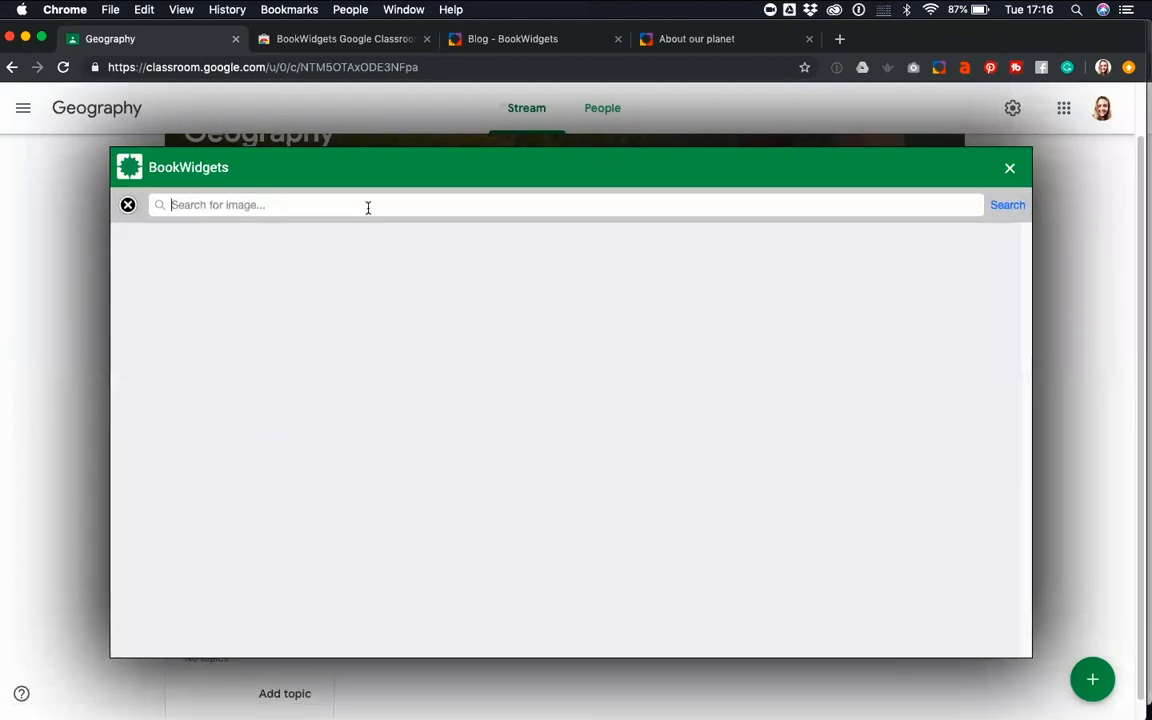
type("paris")
key("Return")
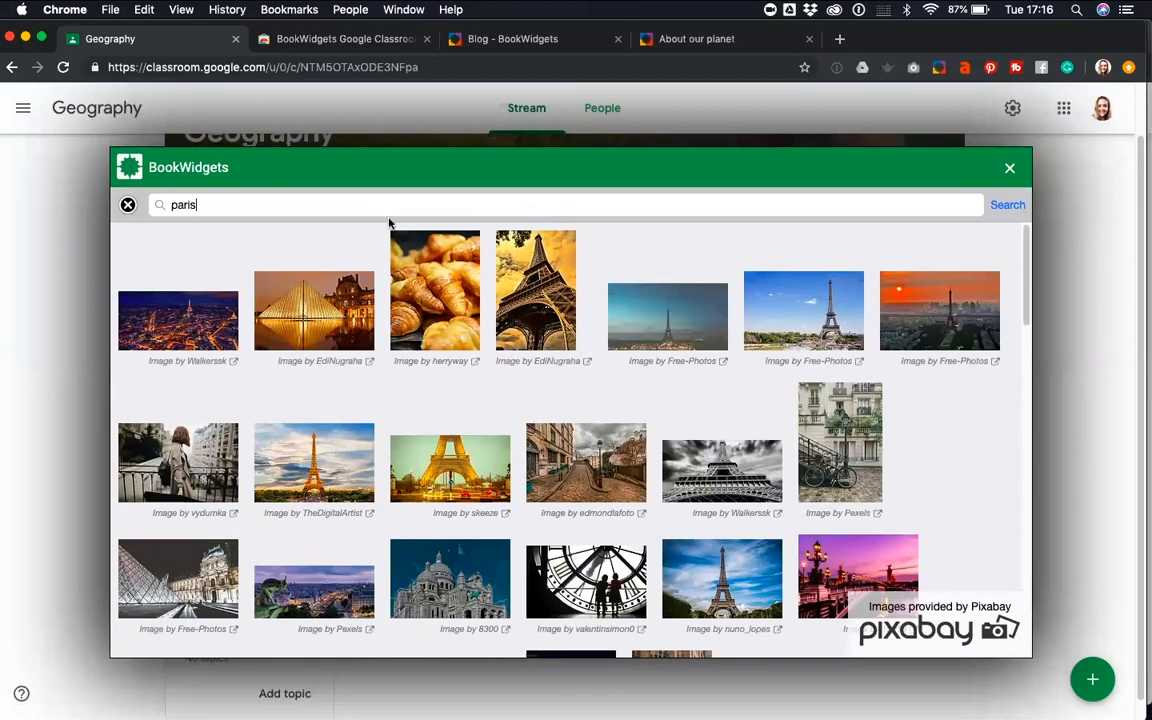
left_click(362, 463)
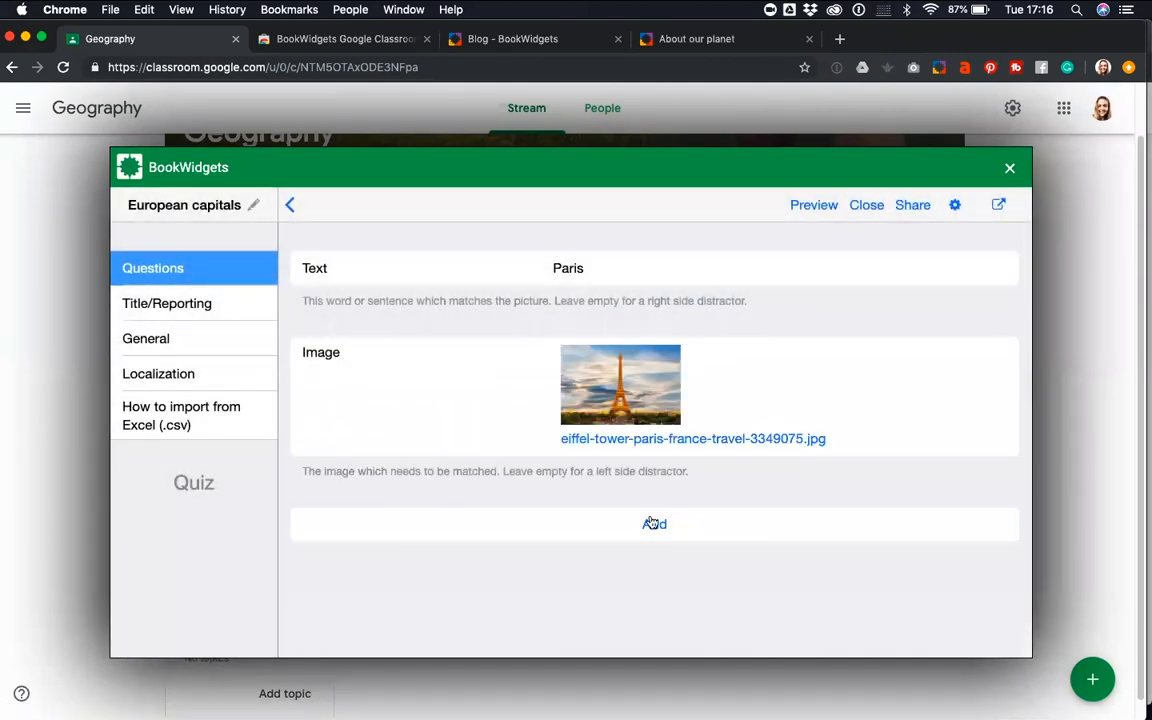
Add a second pair with the text Brussels and an Atomium picture found through an online image search for "atomium"
left_click(653, 527)
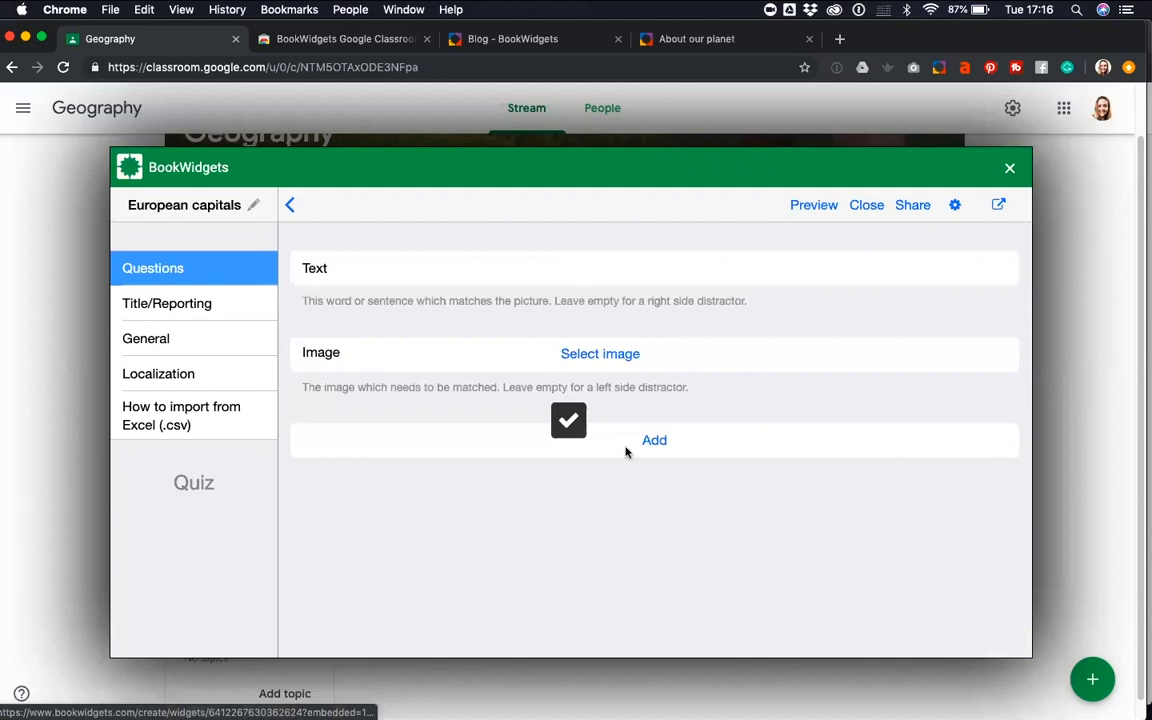
left_click(606, 268)
type("Am")
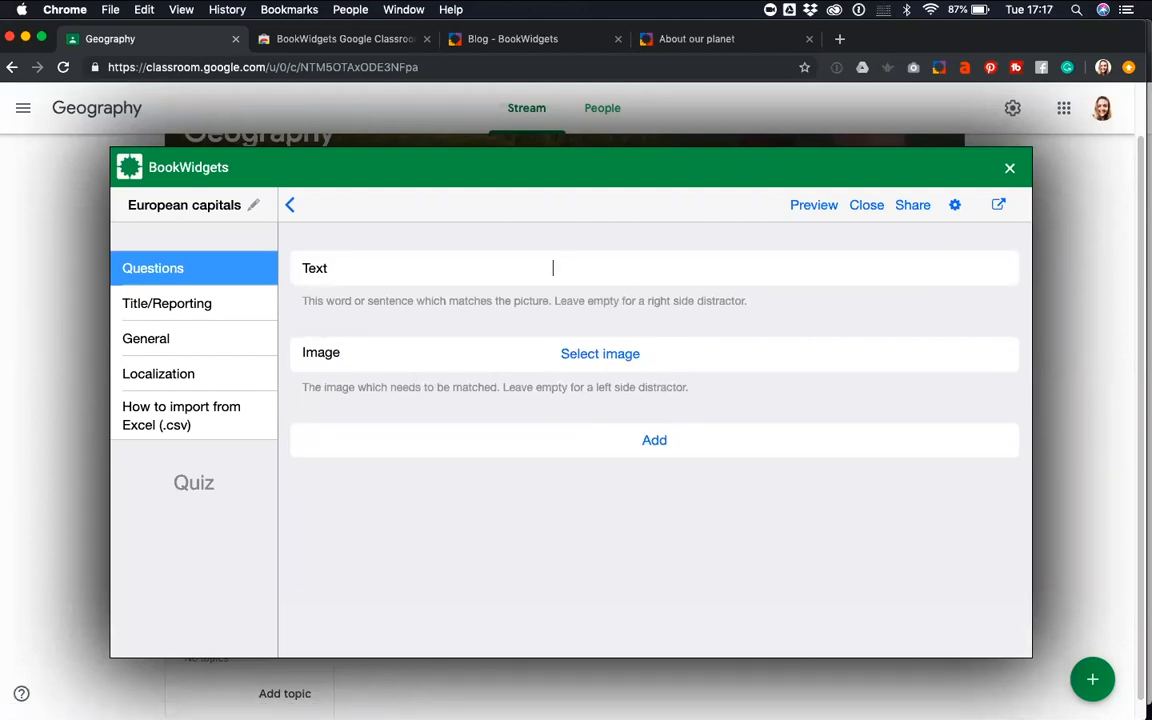
type("Brussels")
left_click(614, 356)
left_click(599, 315)
type("atomium")
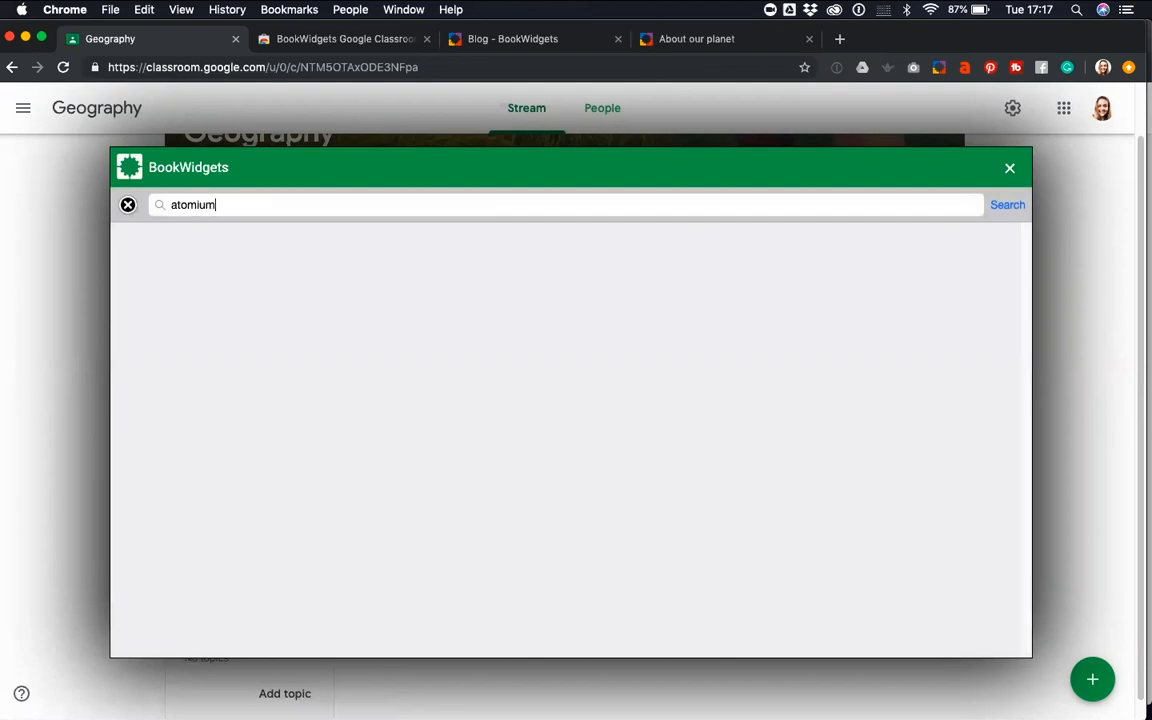
key("Return")
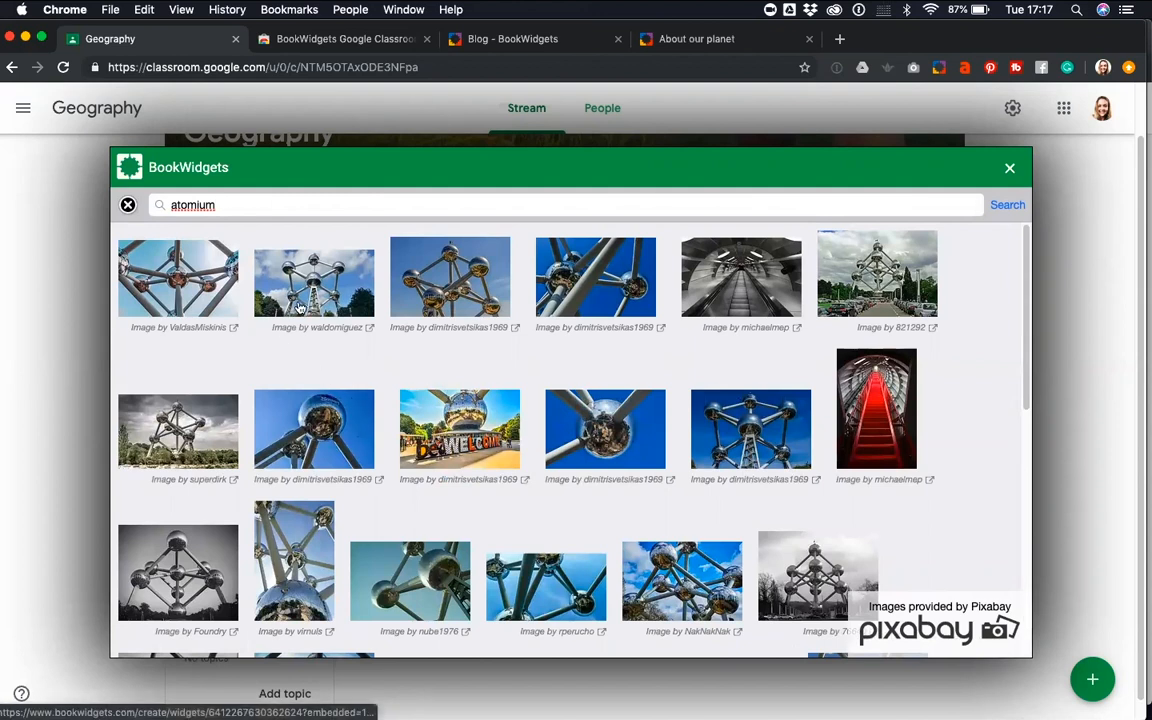
left_click(325, 273)
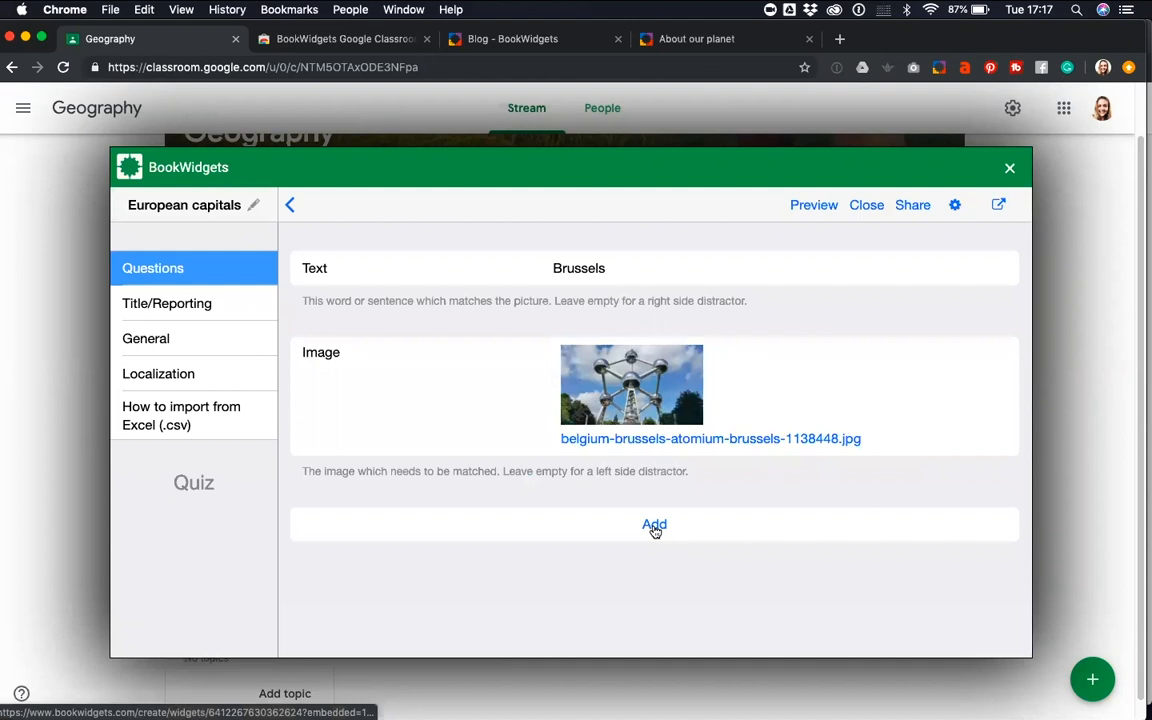
Add a third pair with the text London and the Tower Bridge picture from an online "London" search, and return to the question list
left_click(653, 526)
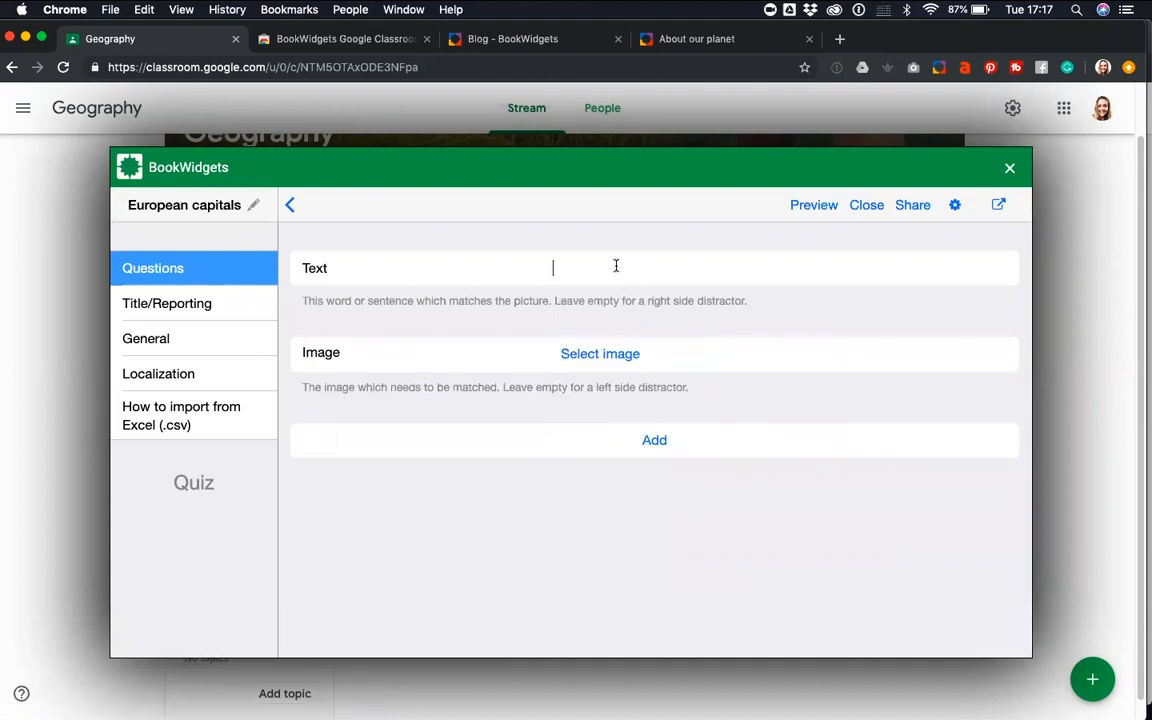
left_click(557, 268)
type("London")
left_click(609, 355)
left_click(599, 320)
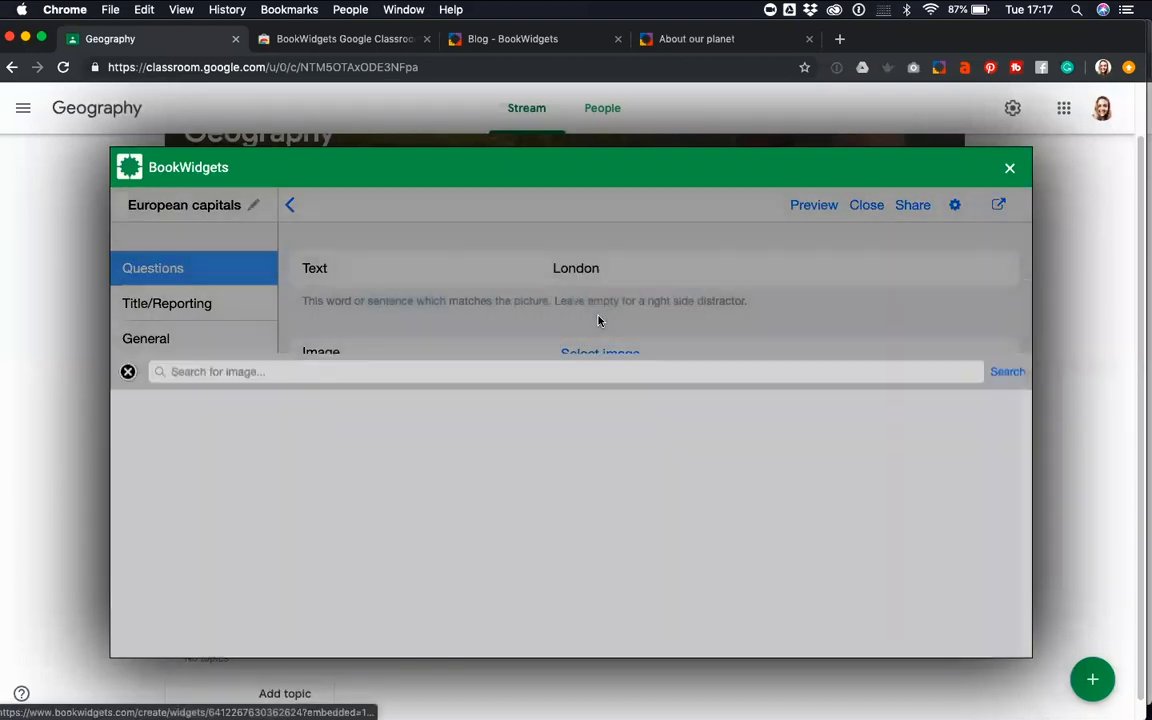
type("London")
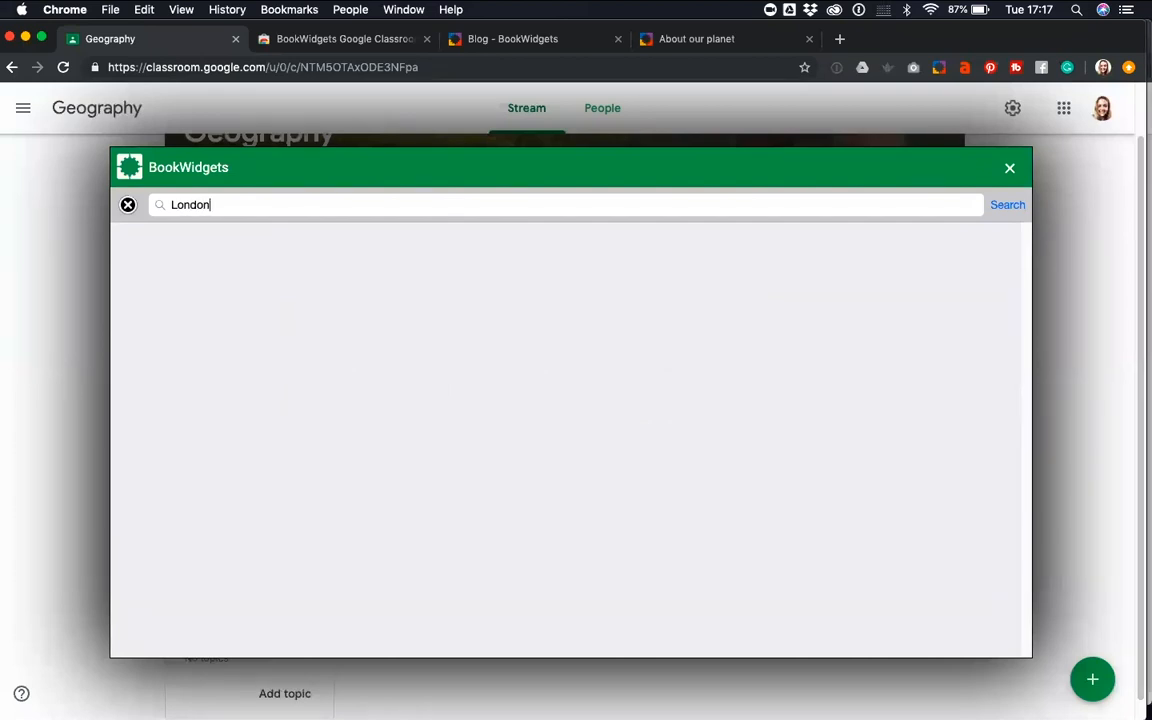
key("Return")
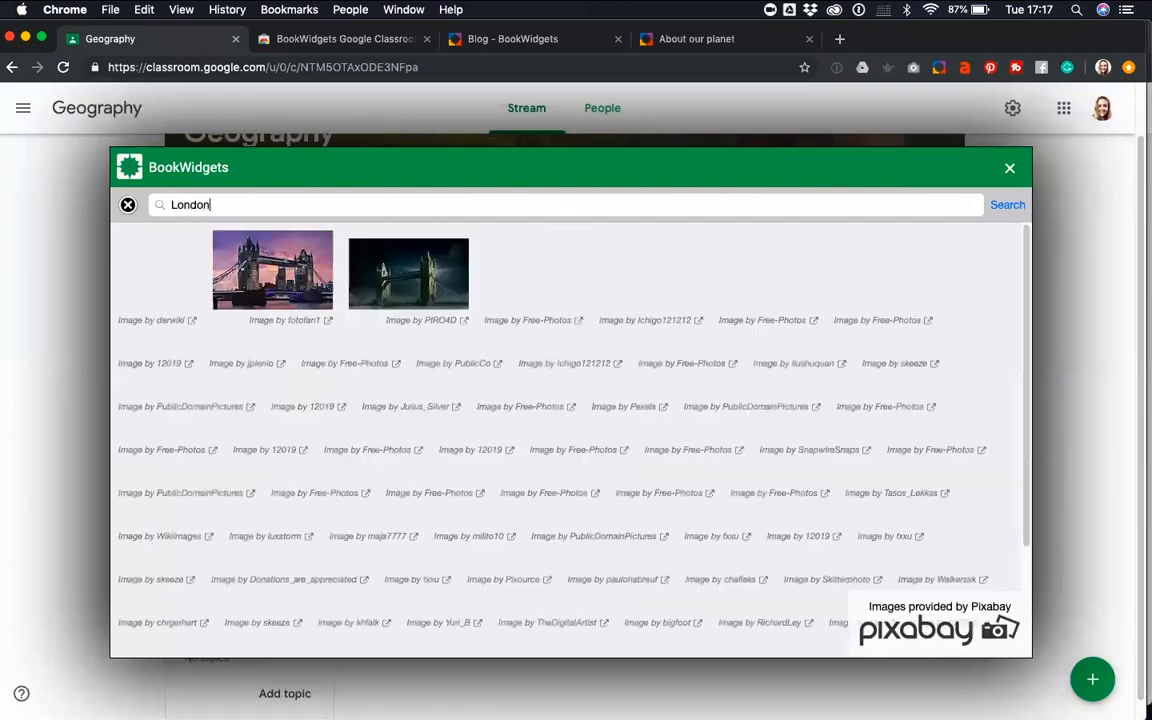
left_click(300, 265)
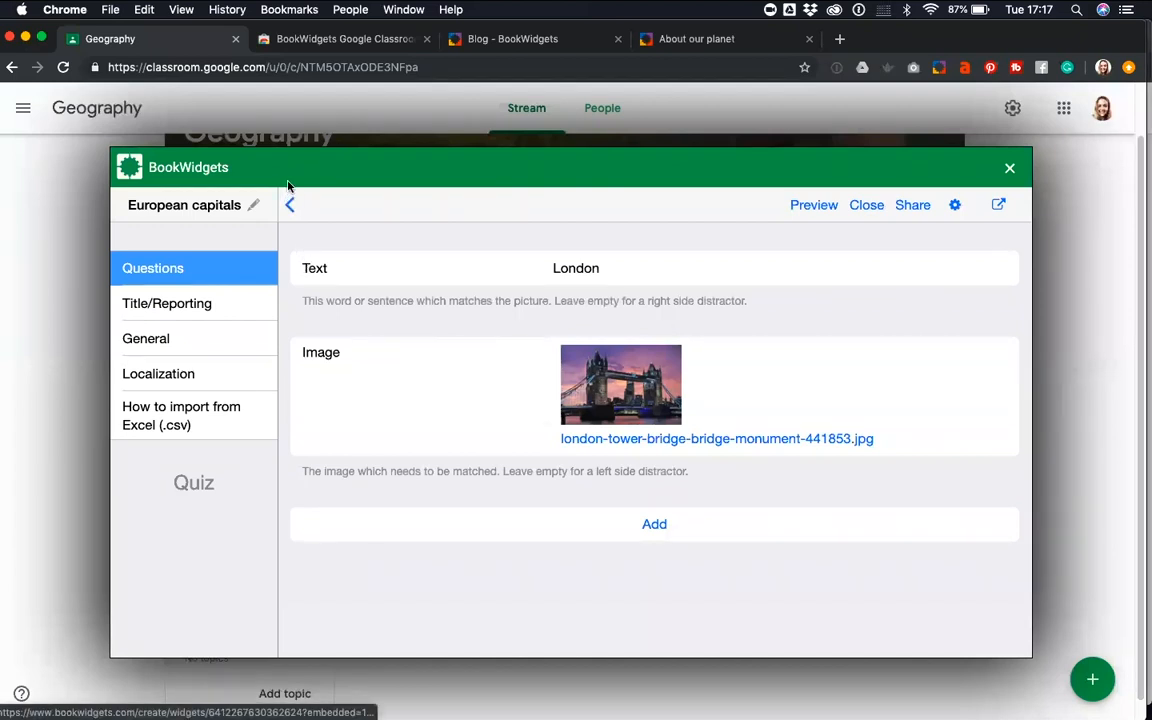
left_click(294, 206)
left_click(294, 207)
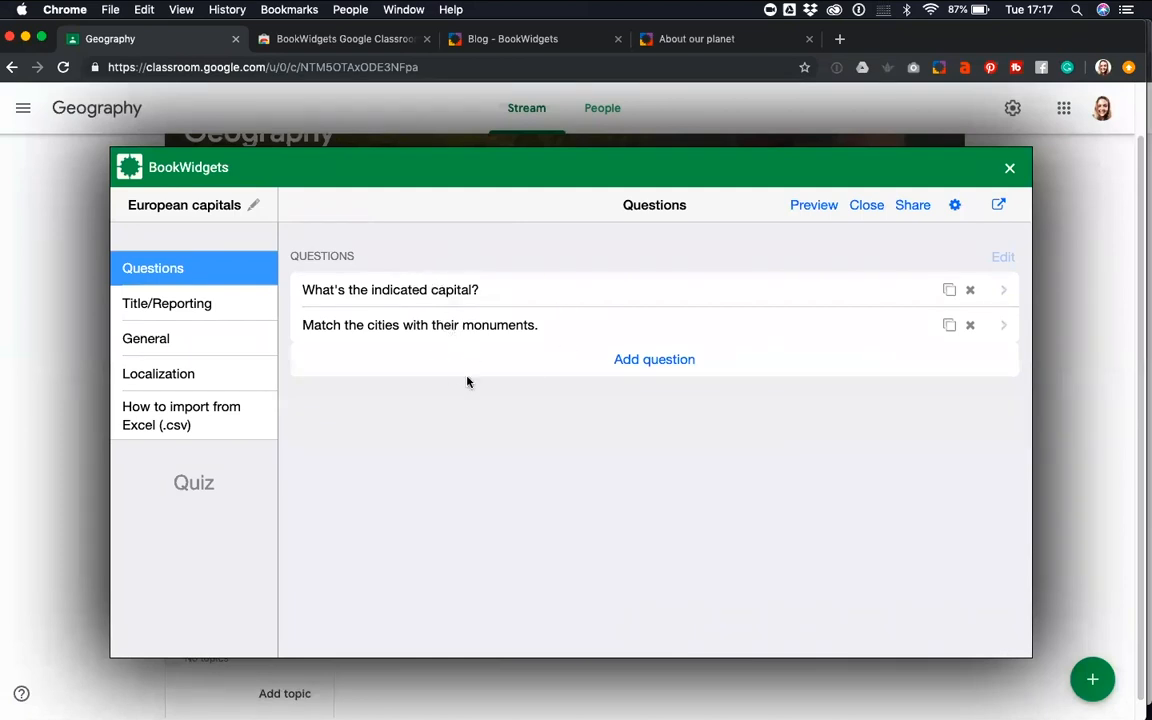
Add a Picture Ordering question to the quiz
left_click(637, 367)
scroll(275, 432, "down", 10)
scroll(277, 431, "down", 5)
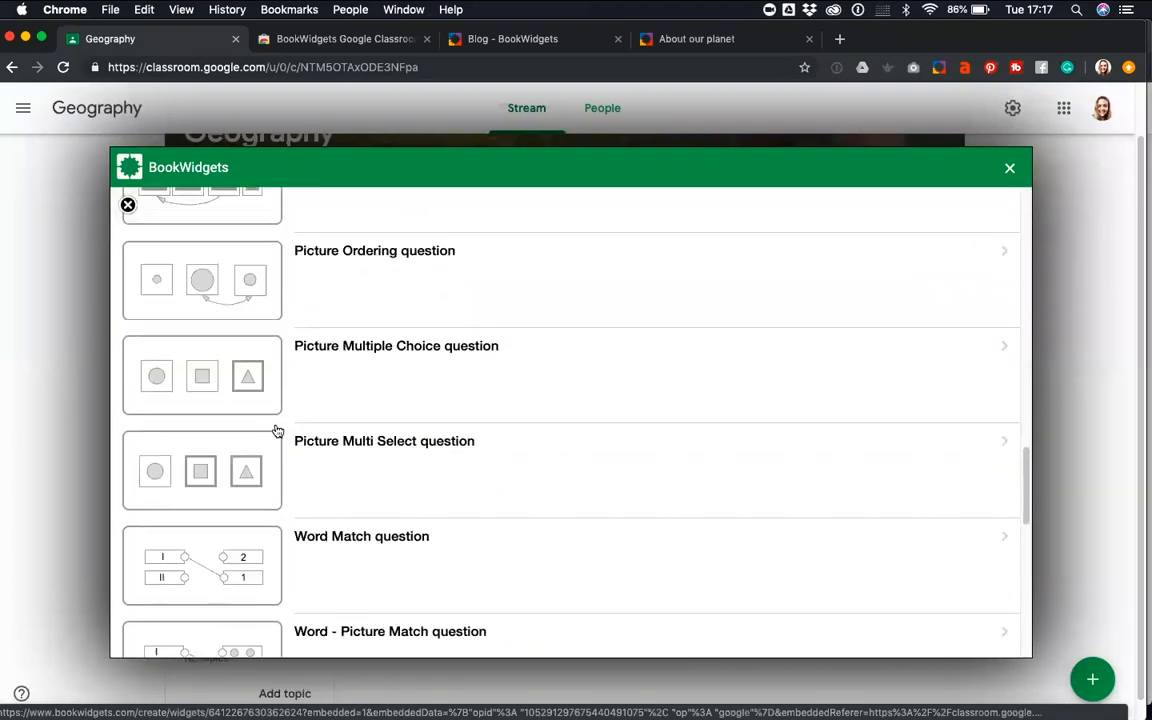
scroll(308, 412, "up", 1)
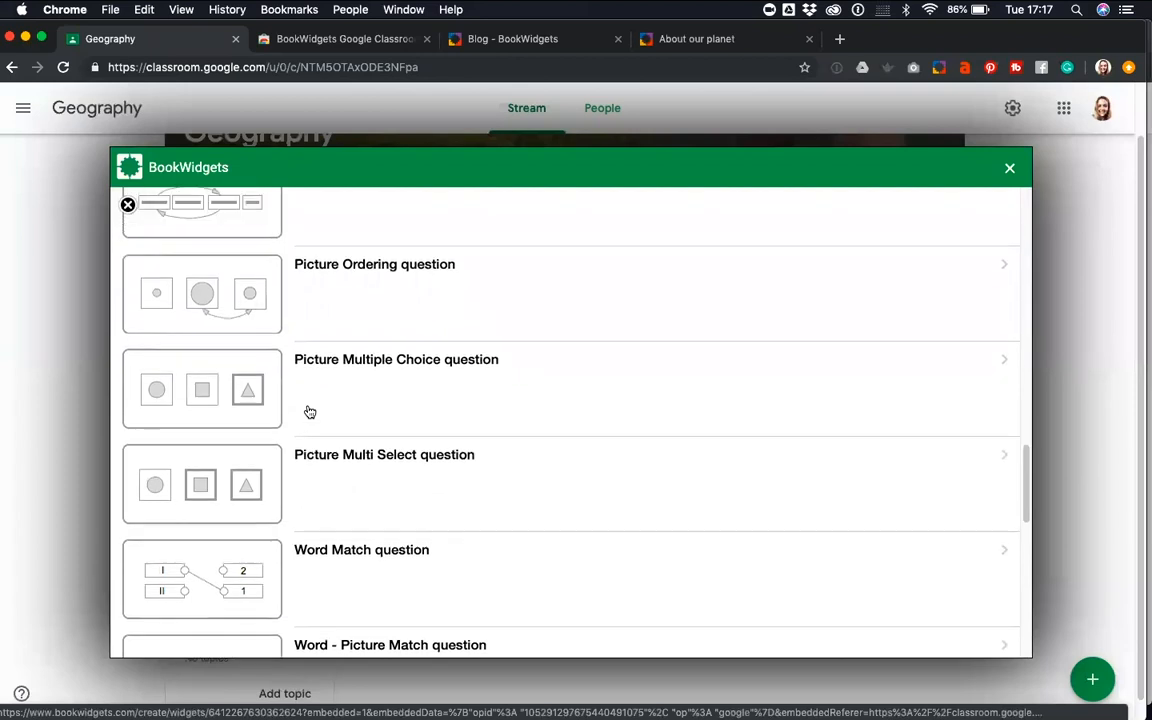
left_click(373, 301)
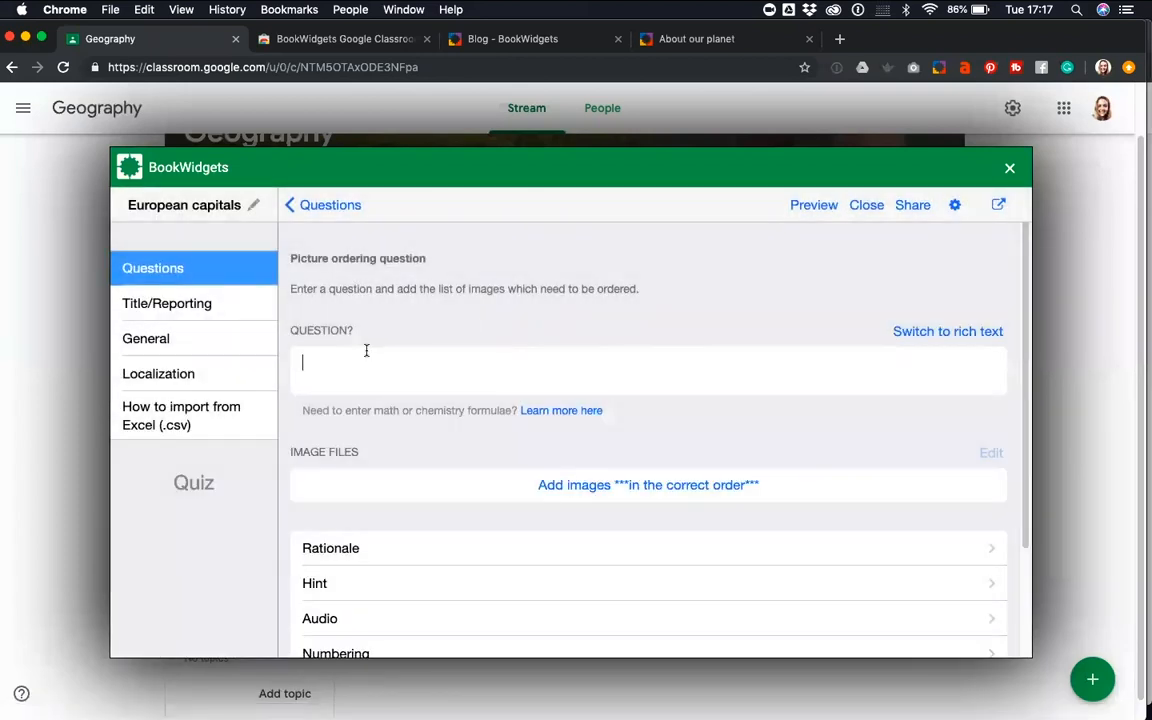
Enter "Order the countries from most inhabitants to least inhabitant." as the text of the picture ordering question
type("Order the countries ")
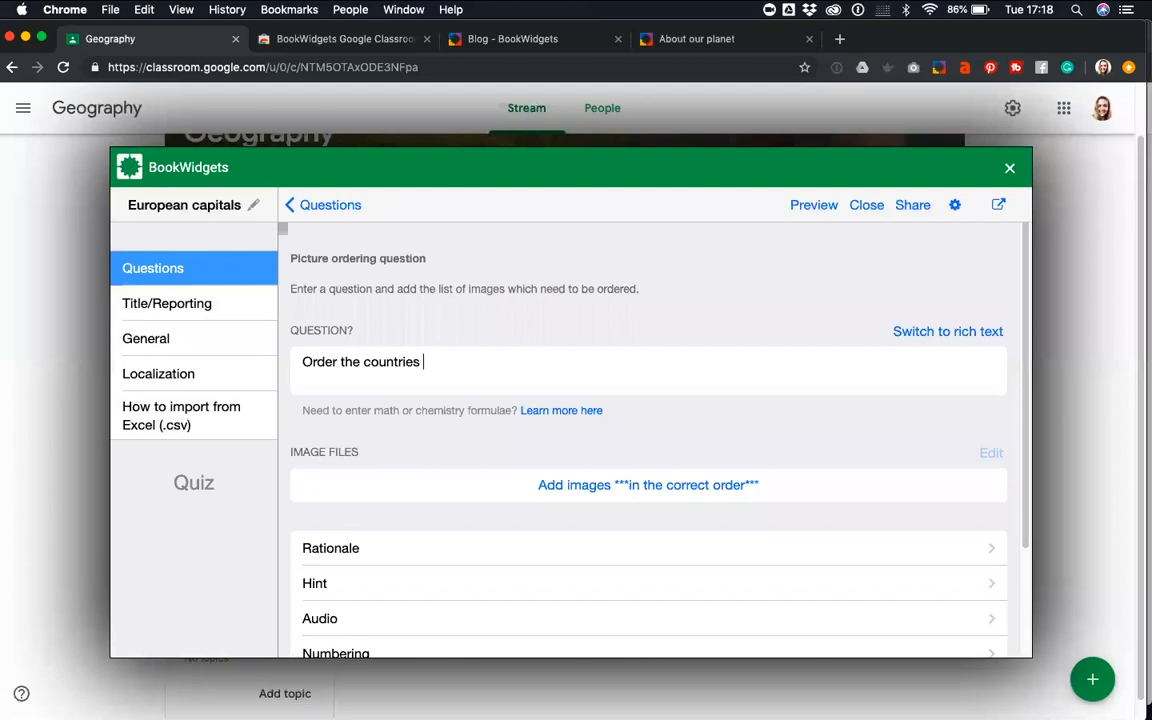
type("from most inhabitants to least inhabitant.")
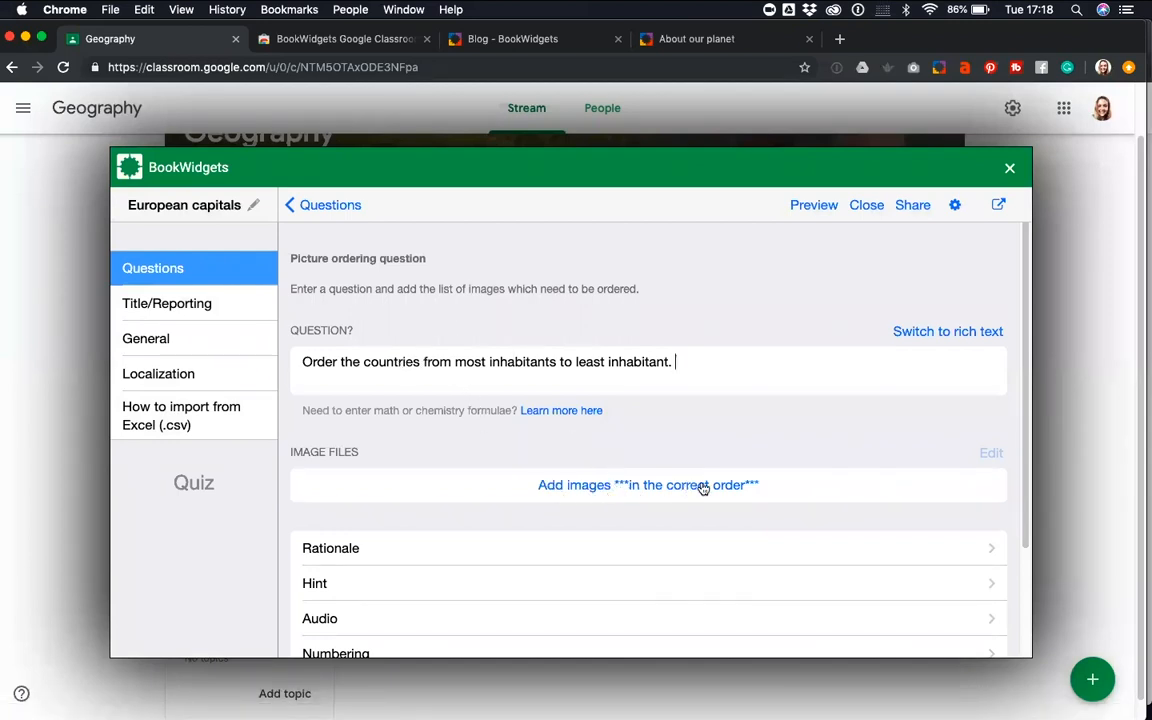
Upload "1. France.jpg" from the Order pics folder as the first image of the ordering question
left_click(650, 488)
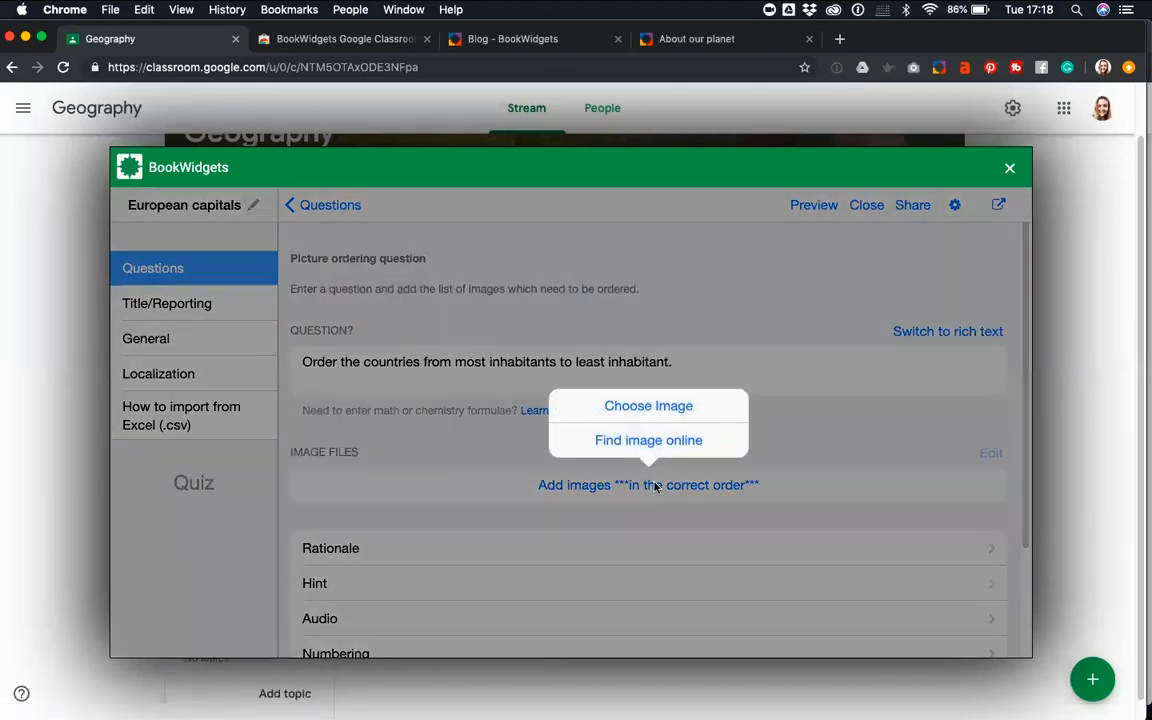
left_click(646, 407)
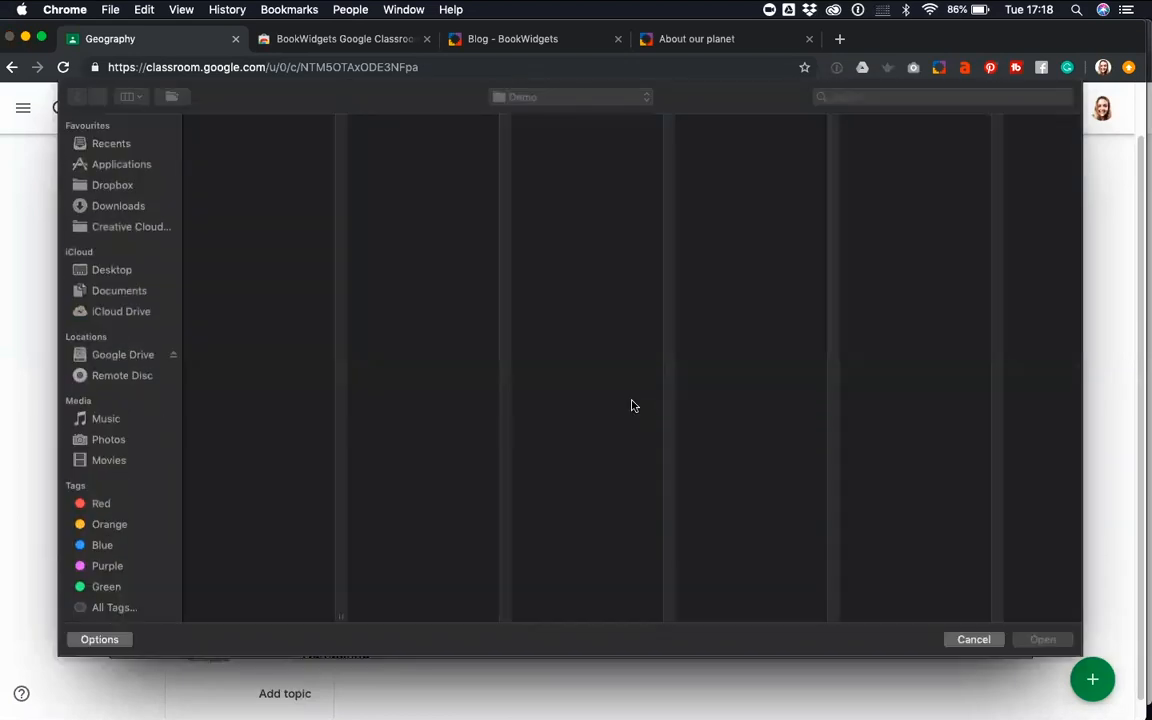
left_click(240, 194)
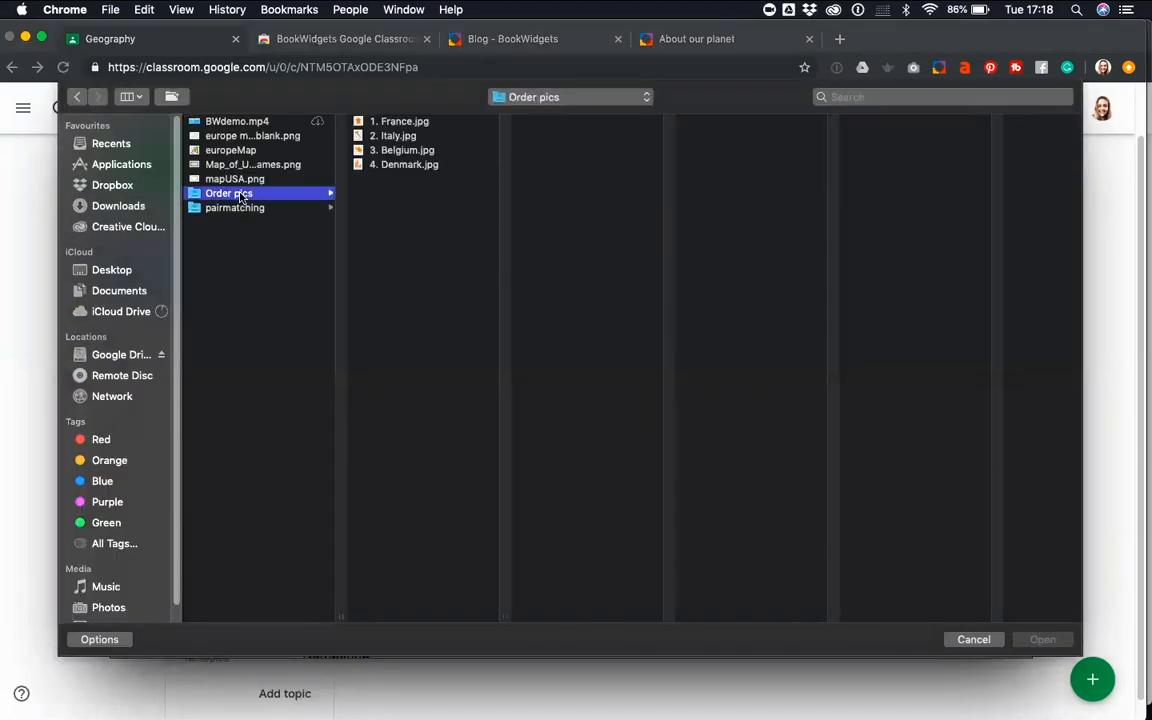
left_click(365, 121)
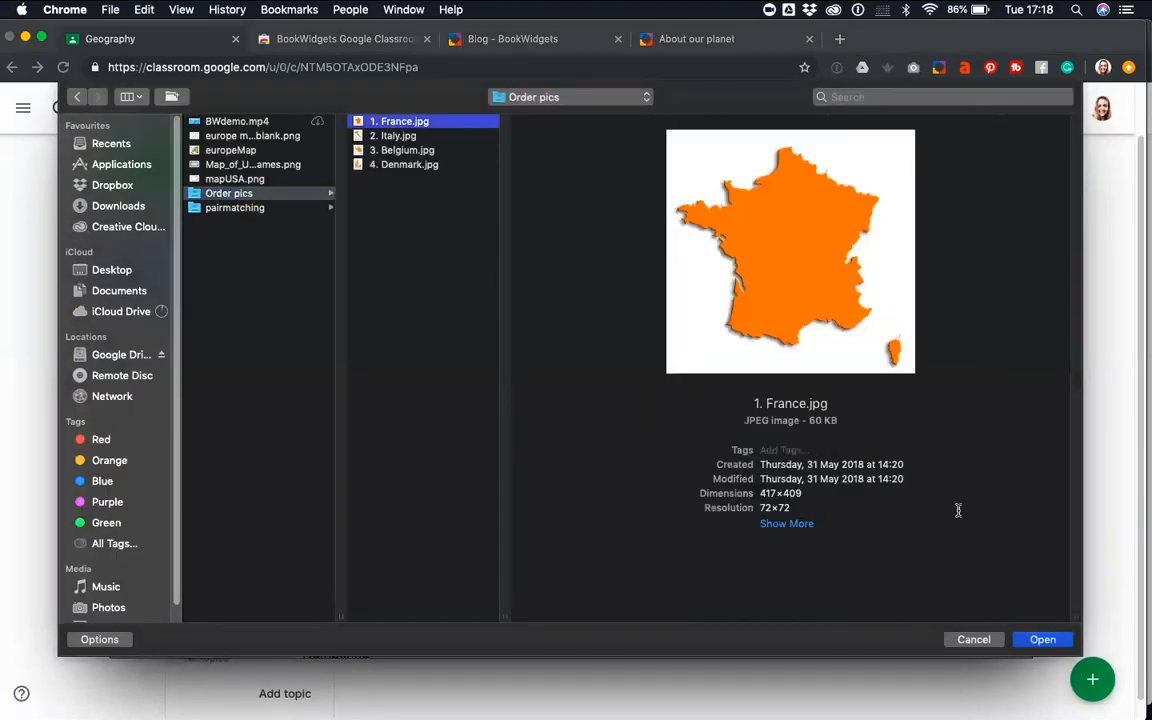
left_click(1040, 640)
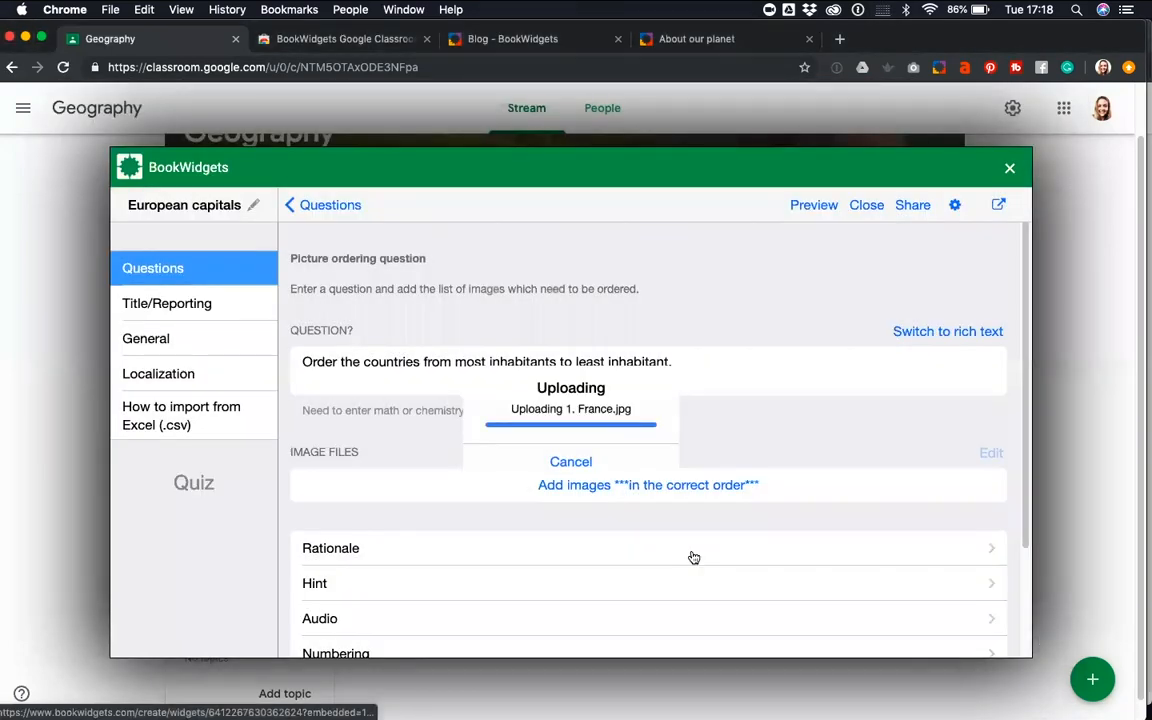
Upload "2. Italy.jpg" from the Order pics folder as the second image of the ordering question
left_click(666, 522)
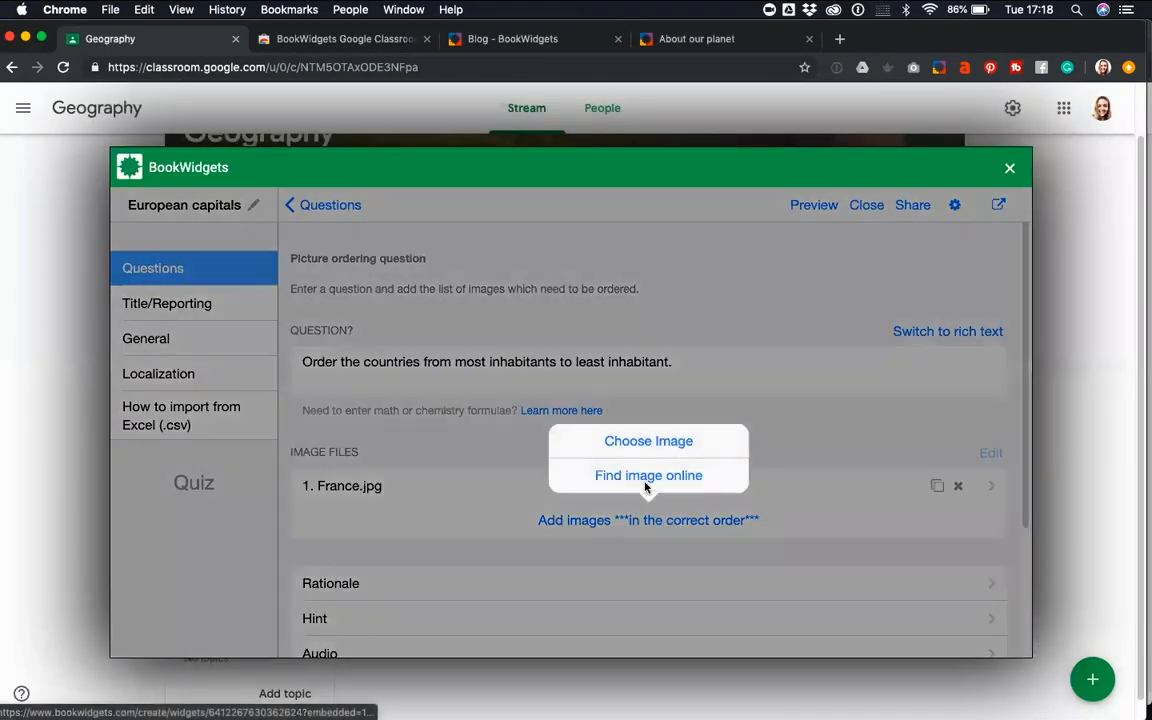
left_click(644, 442)
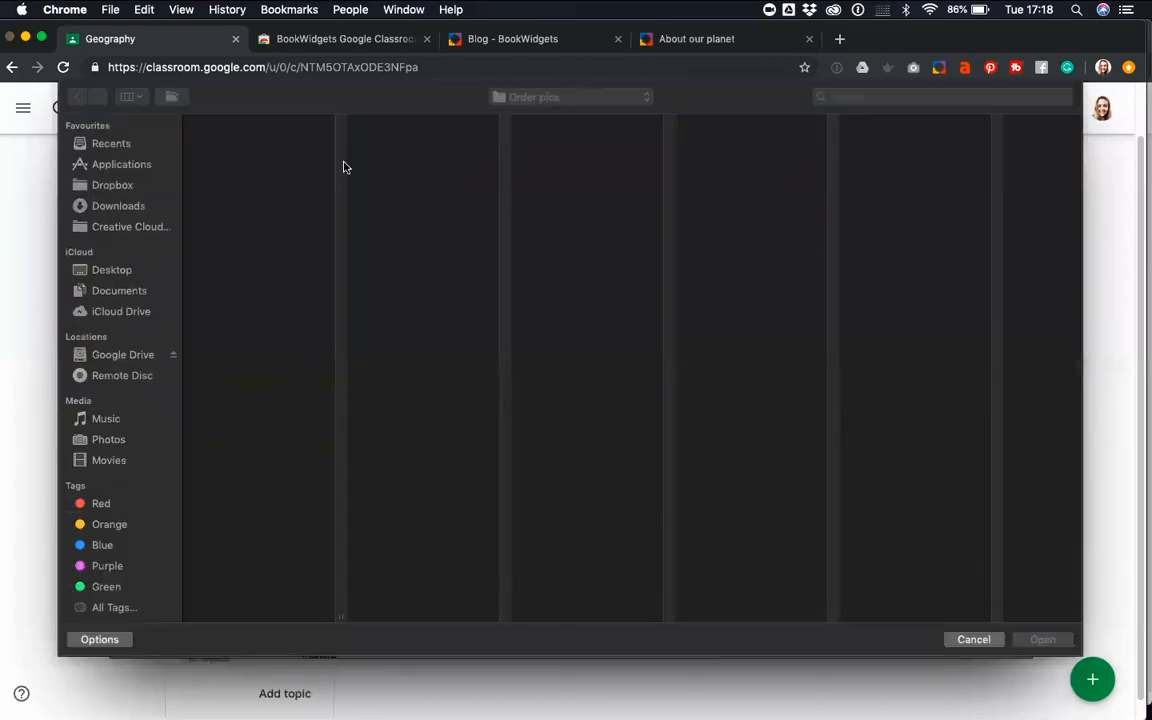
left_click(235, 136)
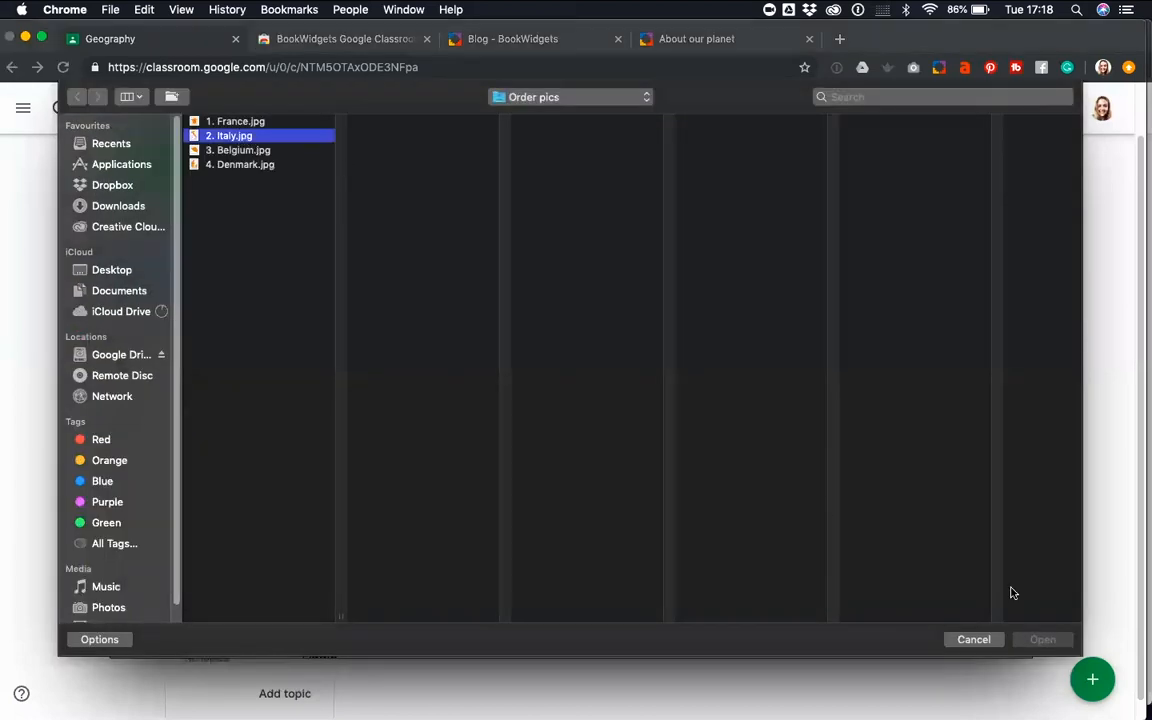
left_click(1040, 639)
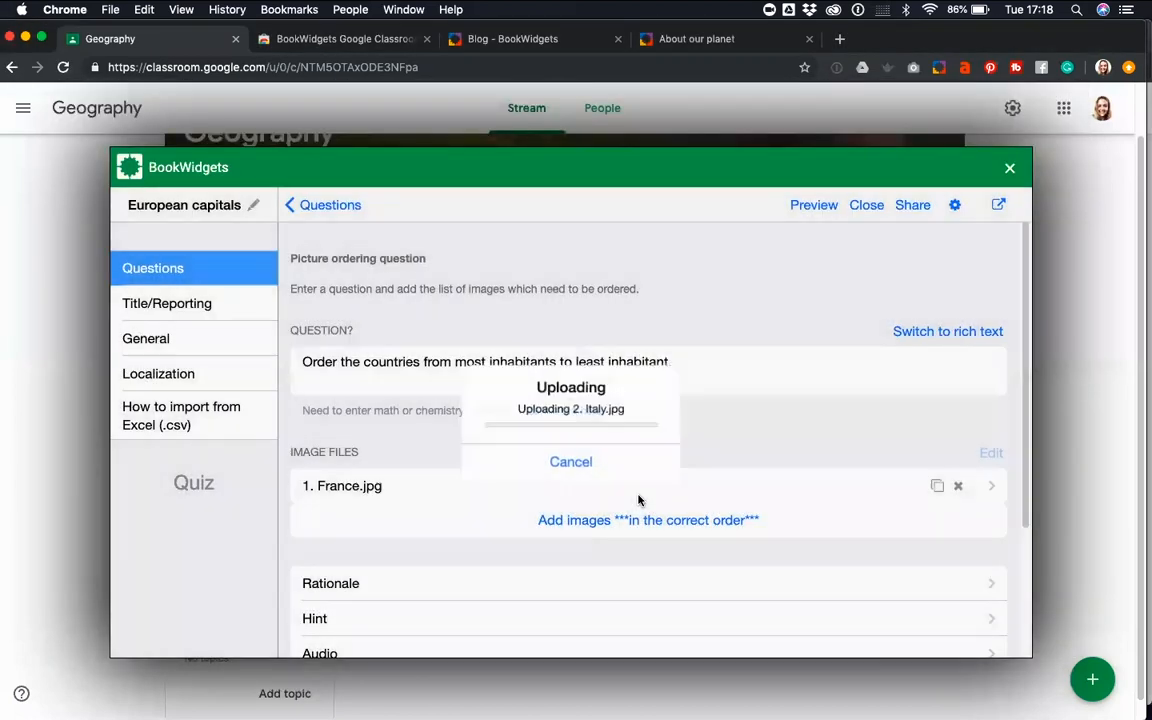
Upload "3. Belgium.jpg" from the Order pics folder as the third image of the ordering question
left_click(636, 553)
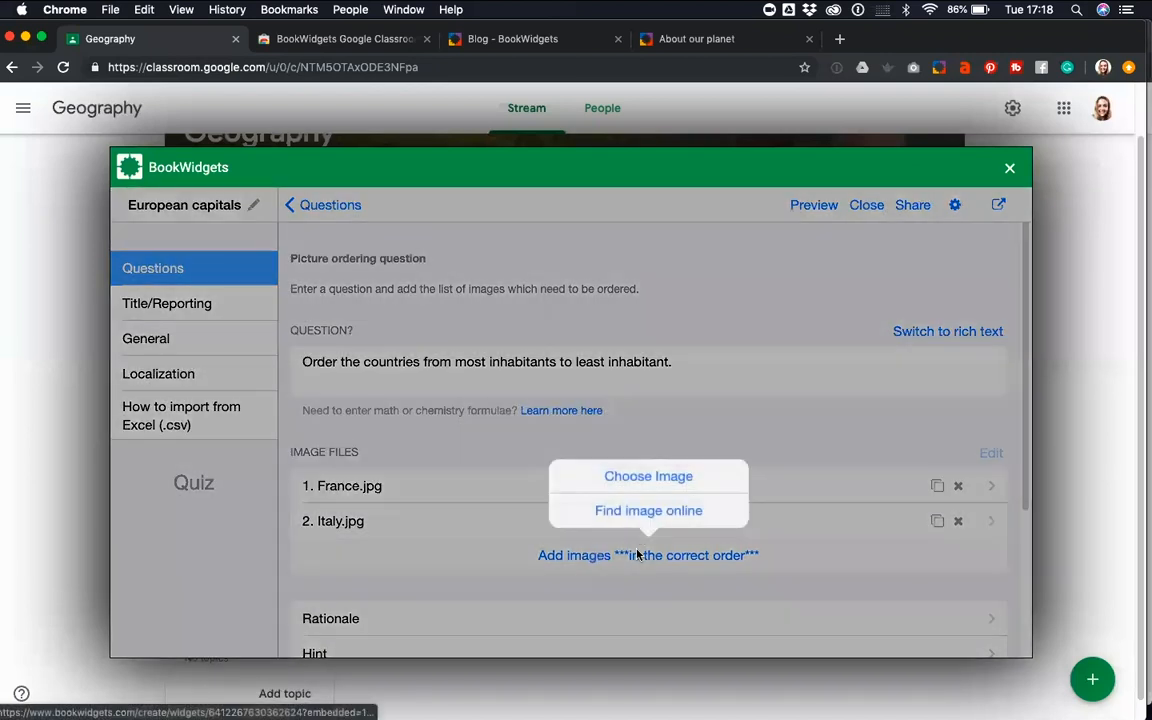
left_click(634, 478)
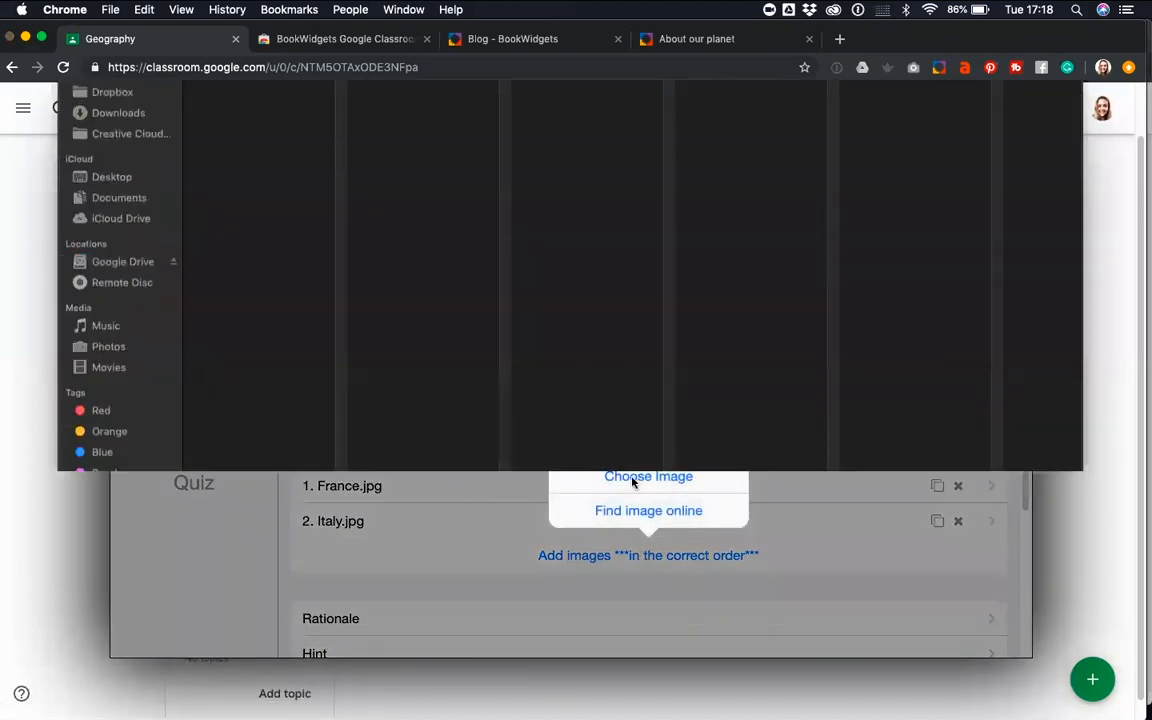
left_click(228, 151)
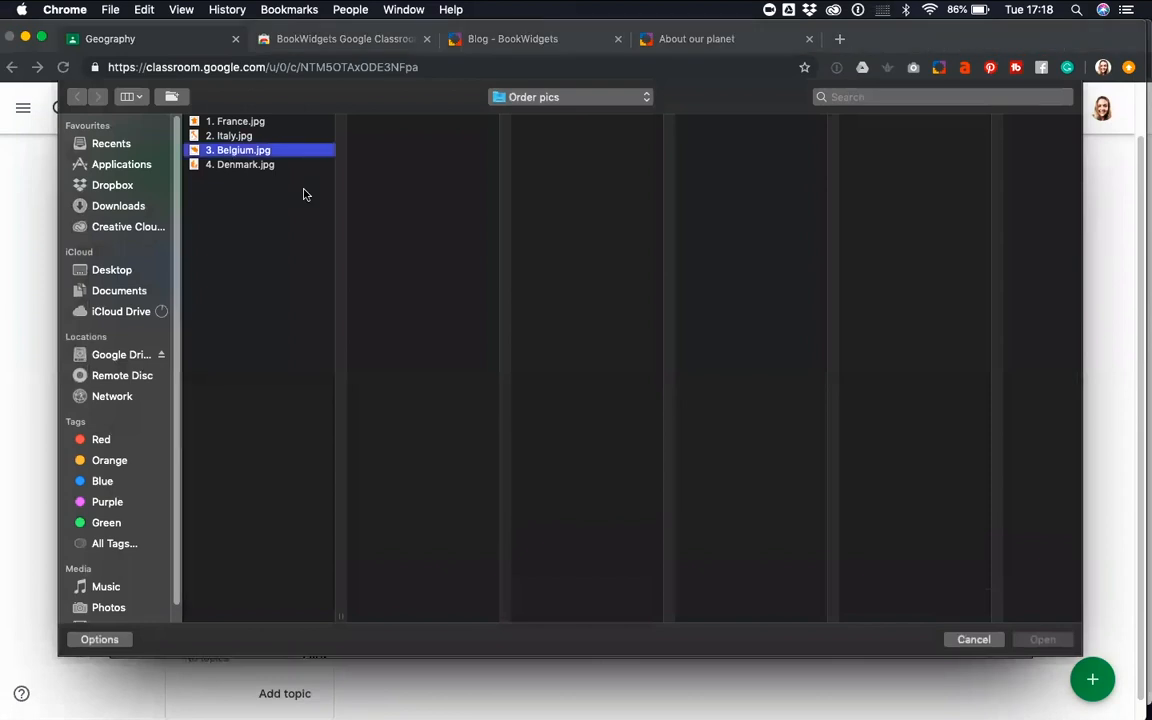
key("Return")
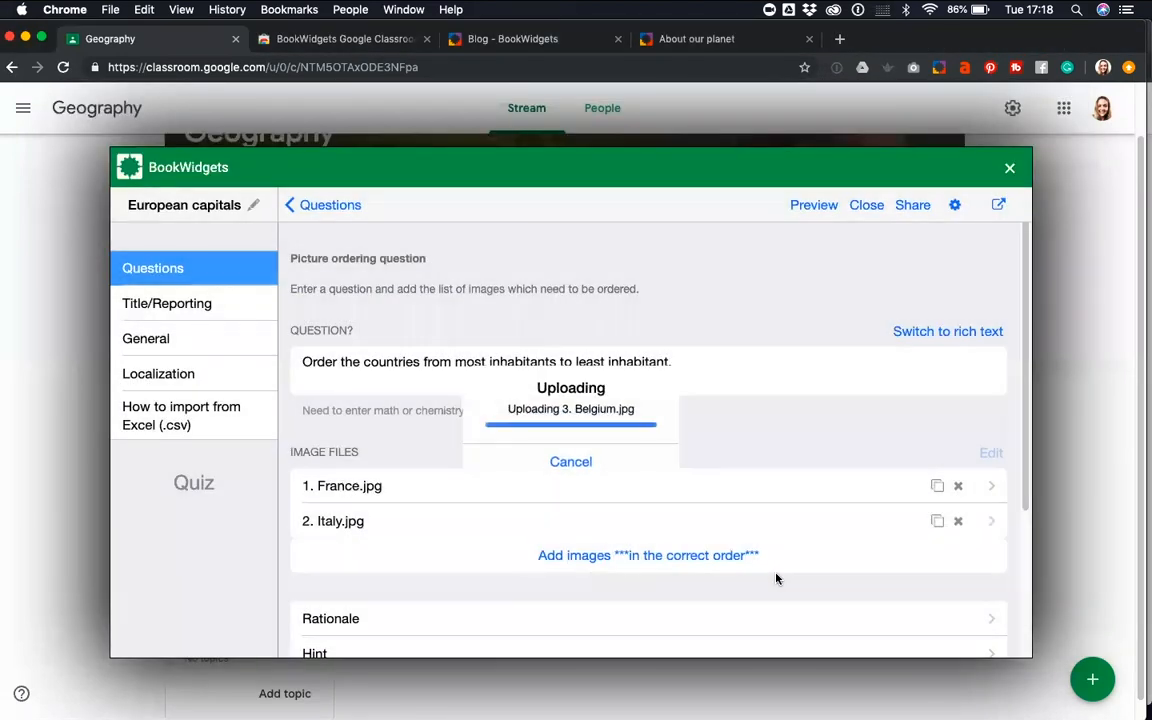
left_click(746, 590)
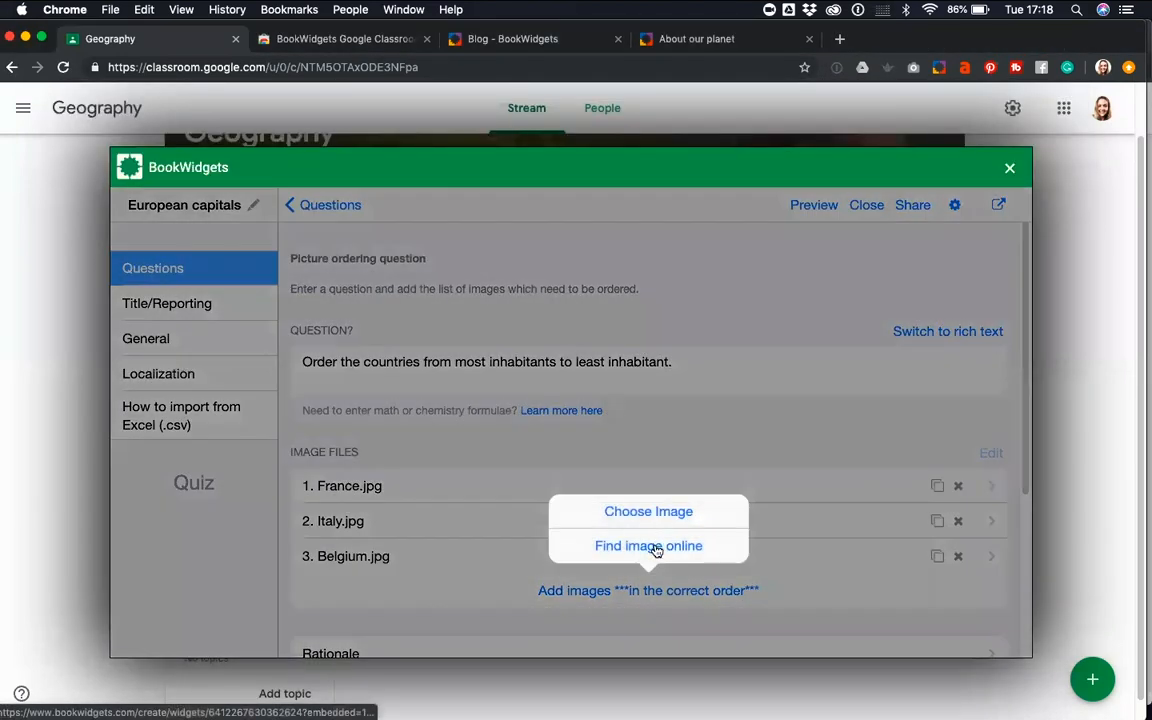
left_click(648, 547)
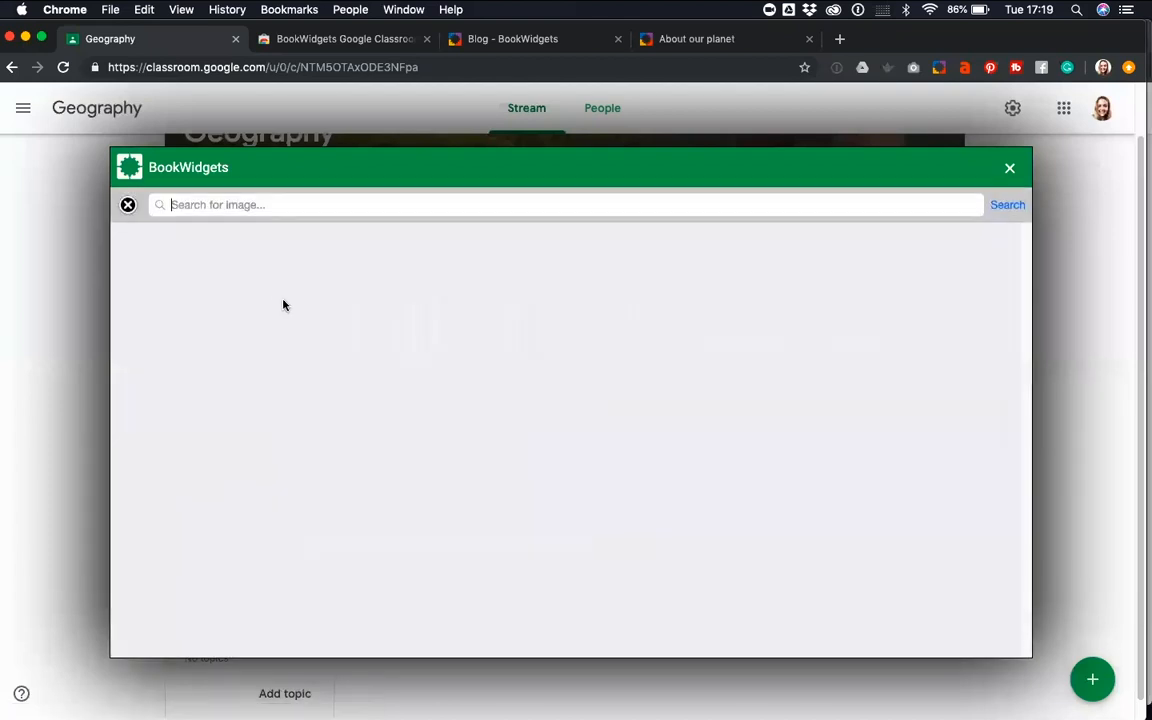
left_click(129, 206)
Upload "4. Denmark.jpg" from the Order pics folder as the fourth image of the ordering question
left_click(645, 591)
left_click(631, 514)
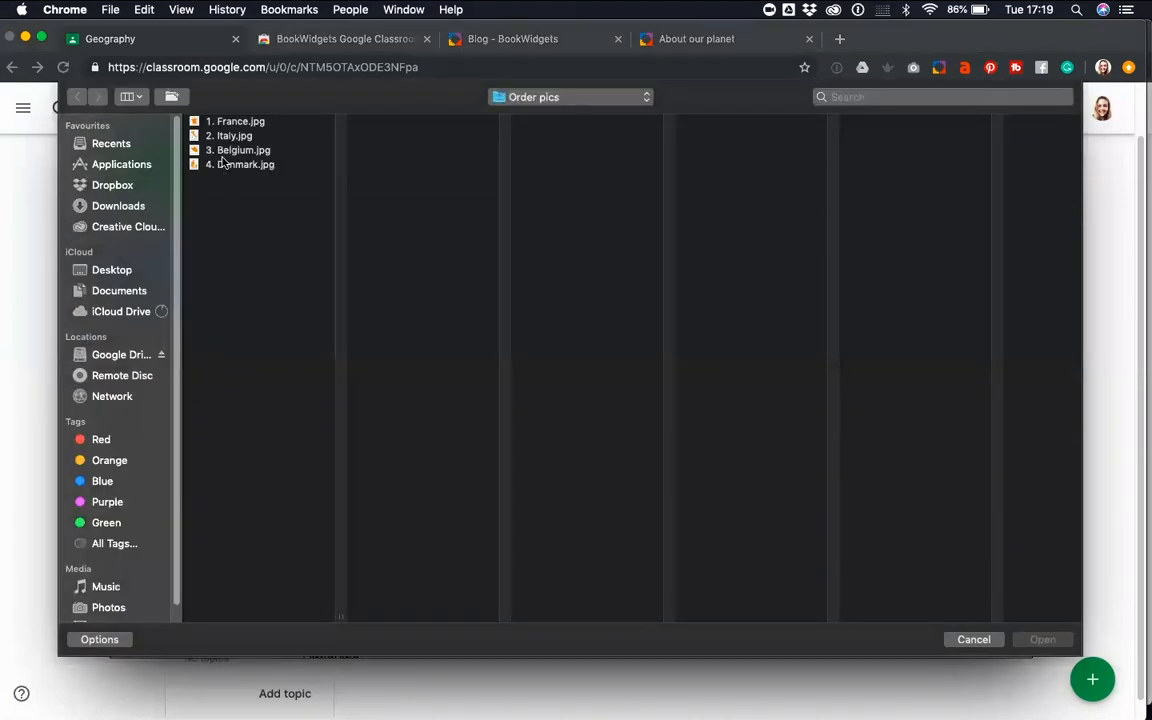
left_click(222, 165)
left_click(1043, 640)
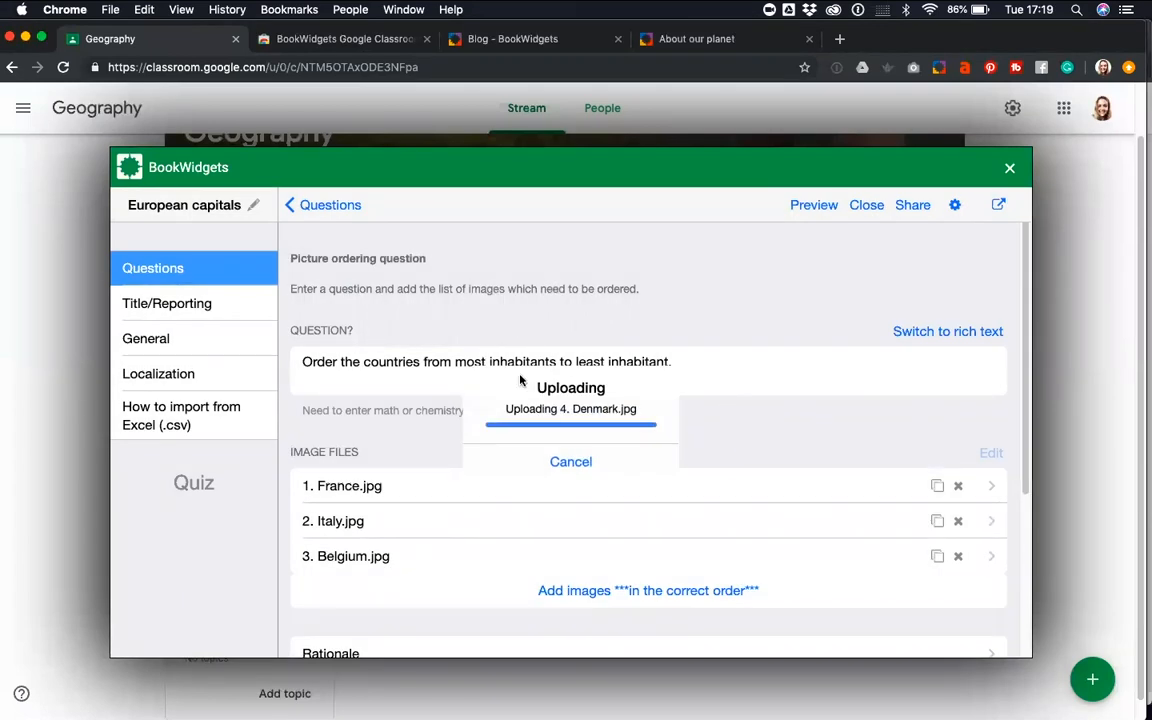
Set the ordering question's scoring policy to score points for each element in the correct position, and return to the question list
scroll(522, 390, "down", 3)
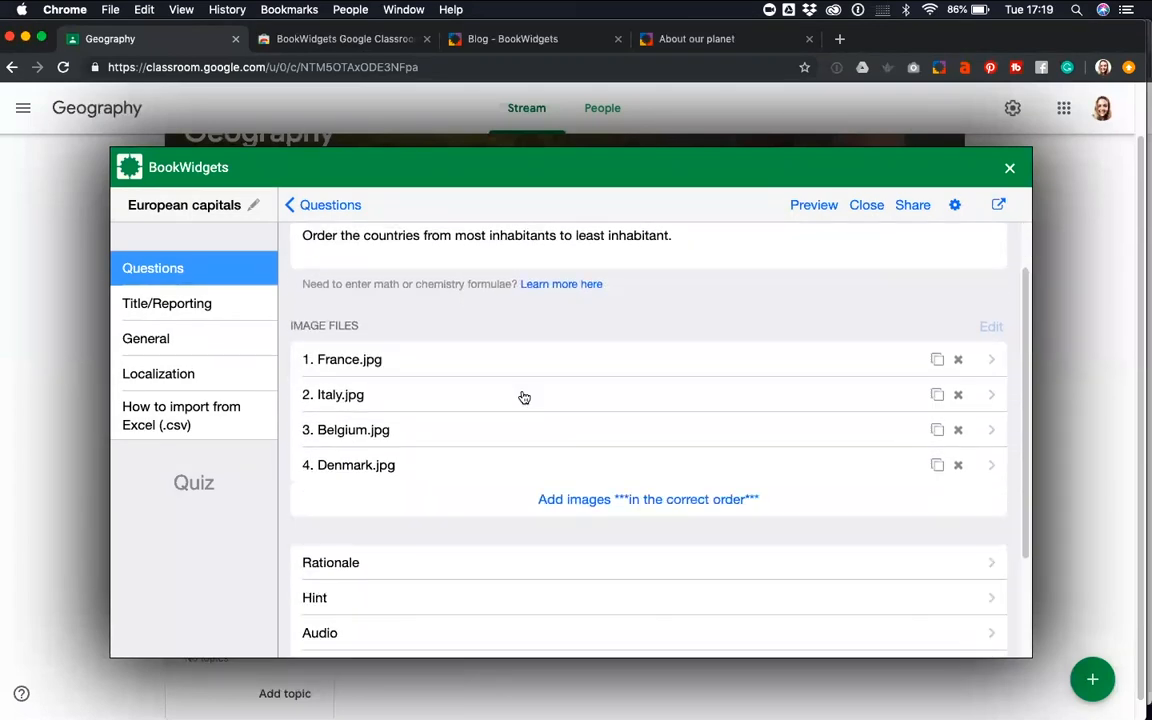
scroll(522, 397, "down", 3)
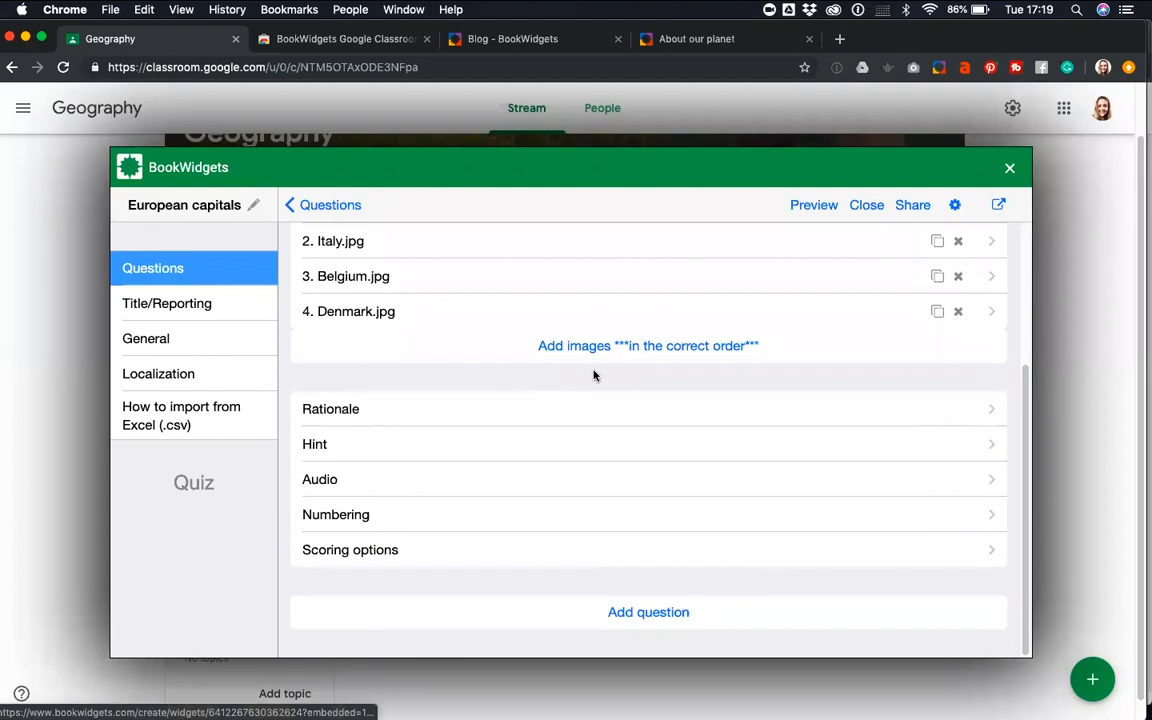
scroll(593, 375, "up", 5)
scroll(594, 390, "down", 5)
left_click(338, 557)
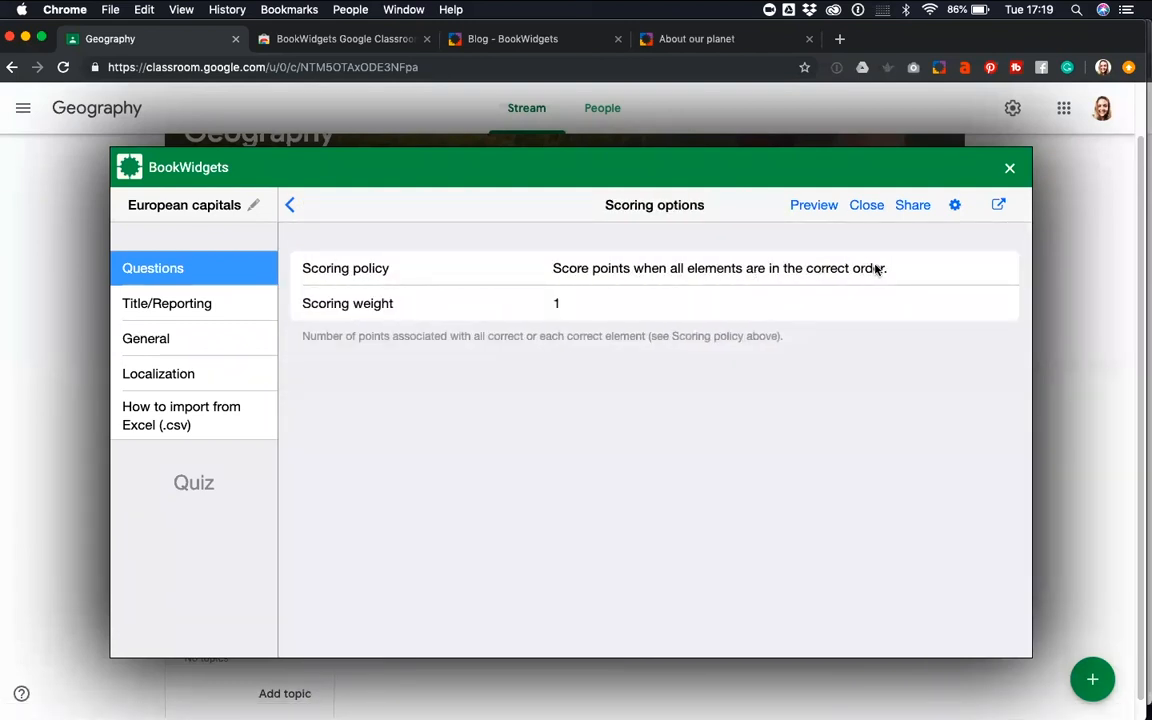
left_click_drag(564, 303, 551, 307)
left_click(571, 304)
left_click(581, 276)
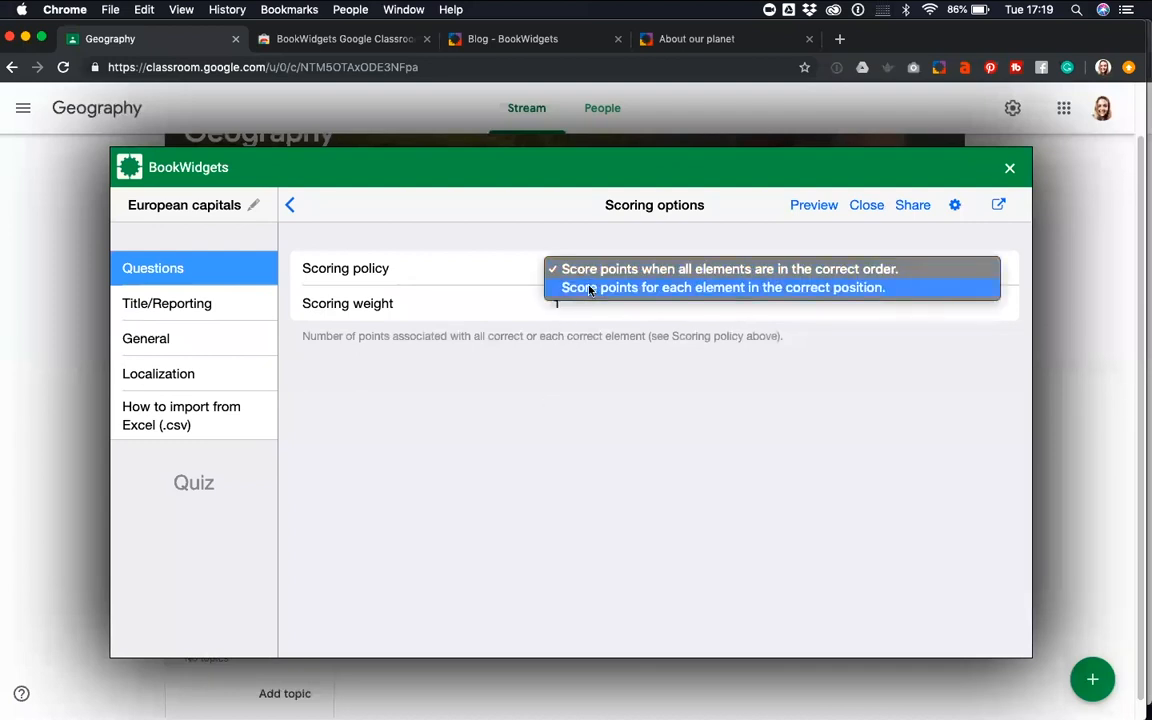
left_click(590, 288)
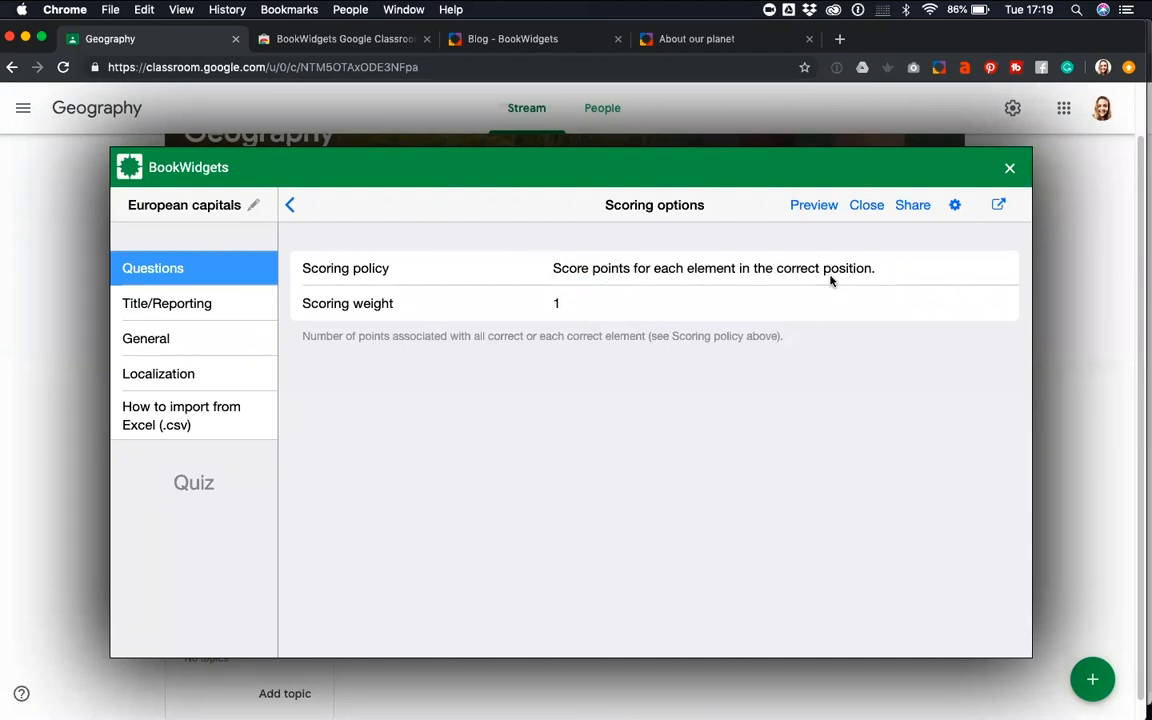
left_click(290, 204)
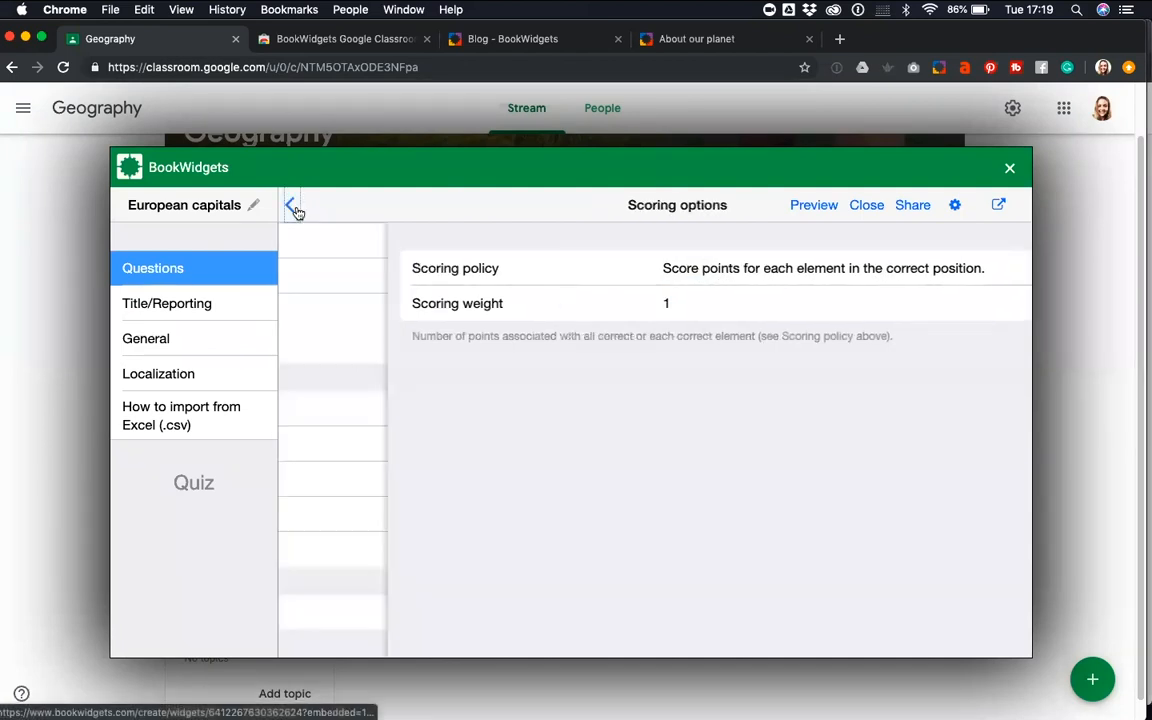
scroll(350, 400, "up", 5)
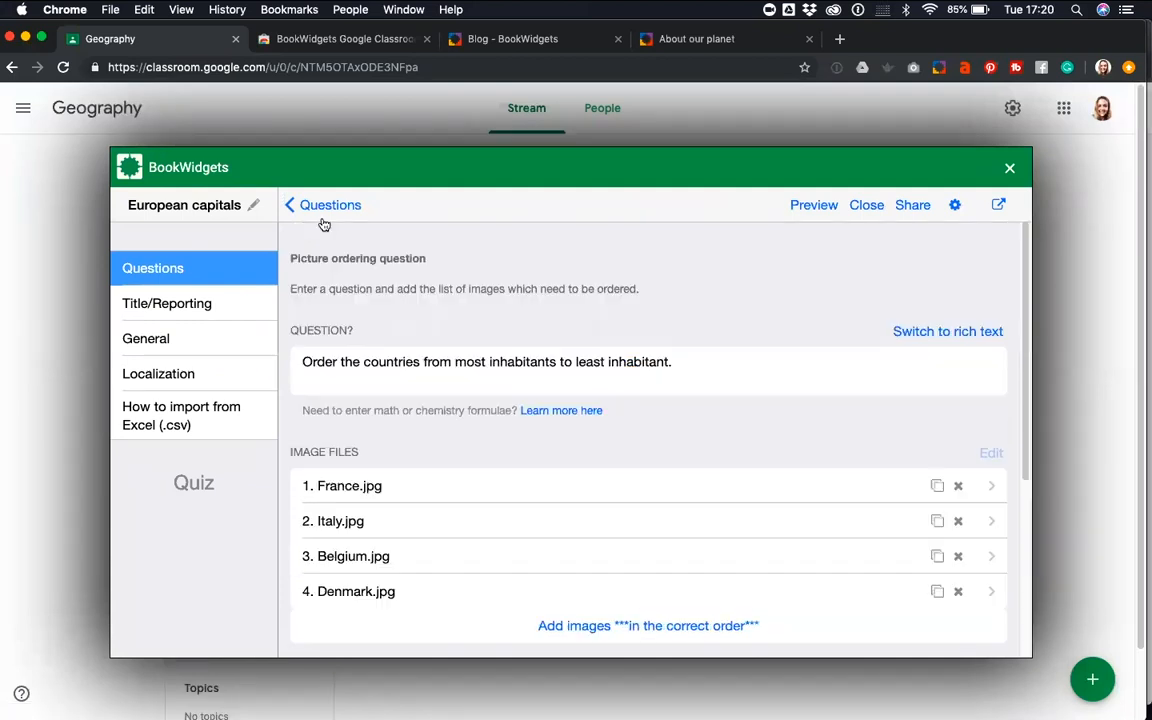
left_click(320, 205)
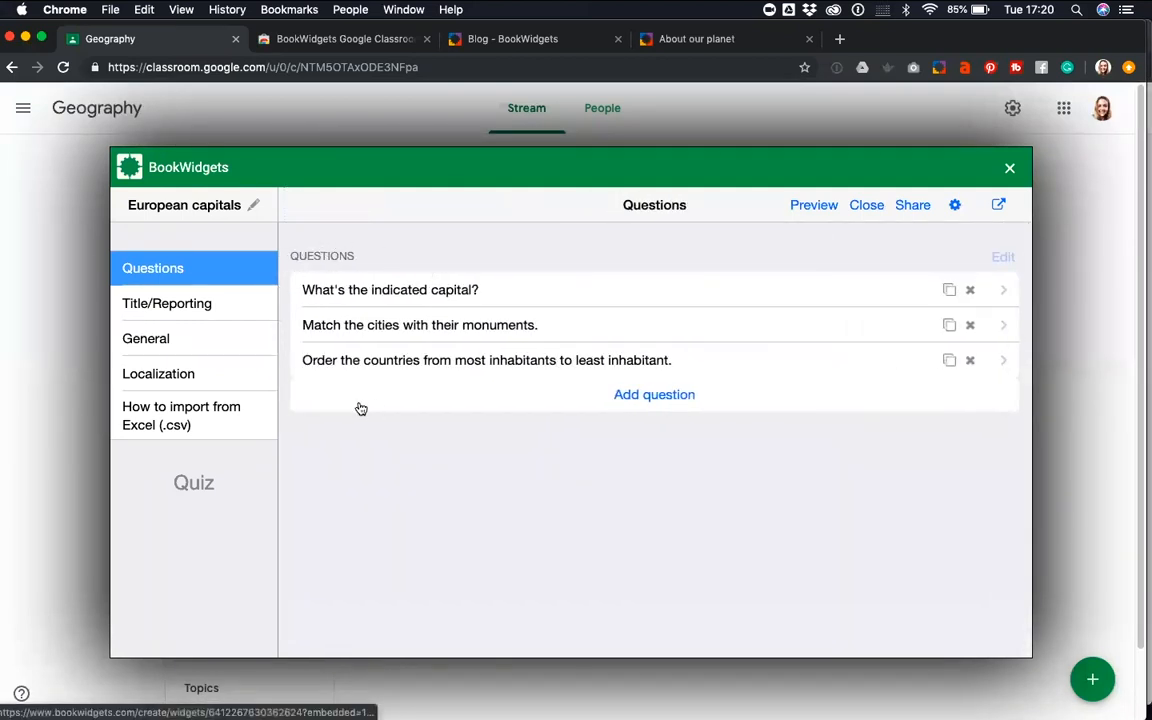
Preview the quiz in student view and try out the answer box for Italy on the first question's map, leaving it empty
left_click(812, 206)
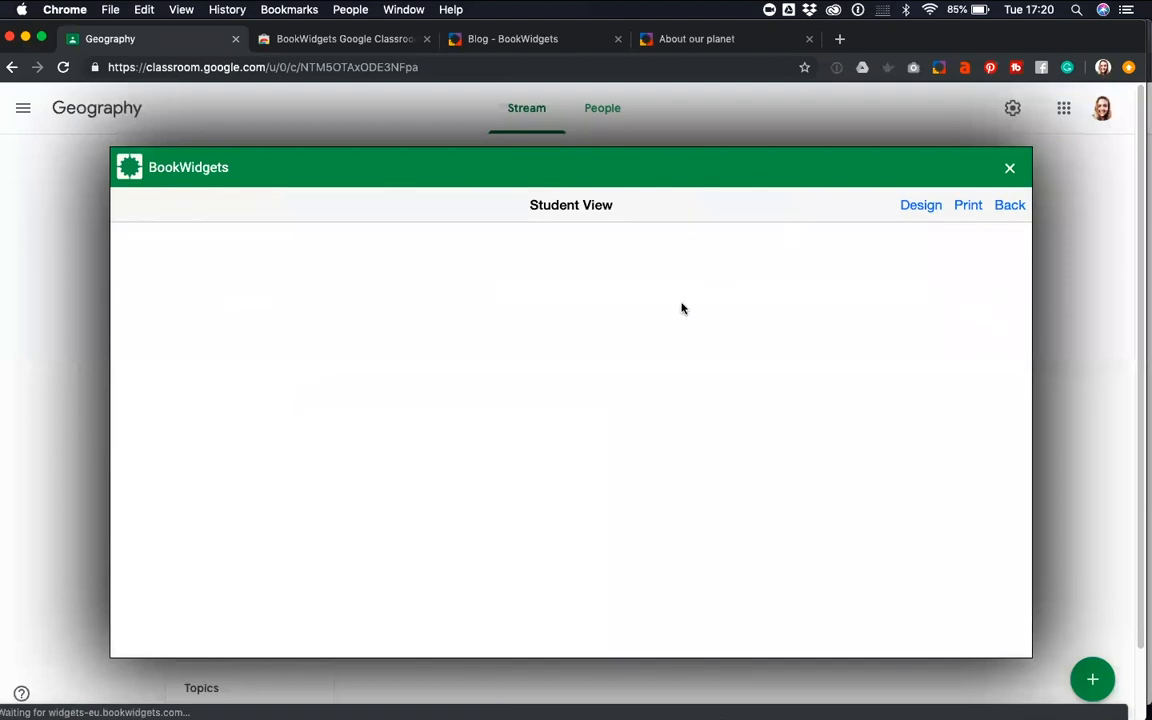
scroll(628, 365, "down", 1)
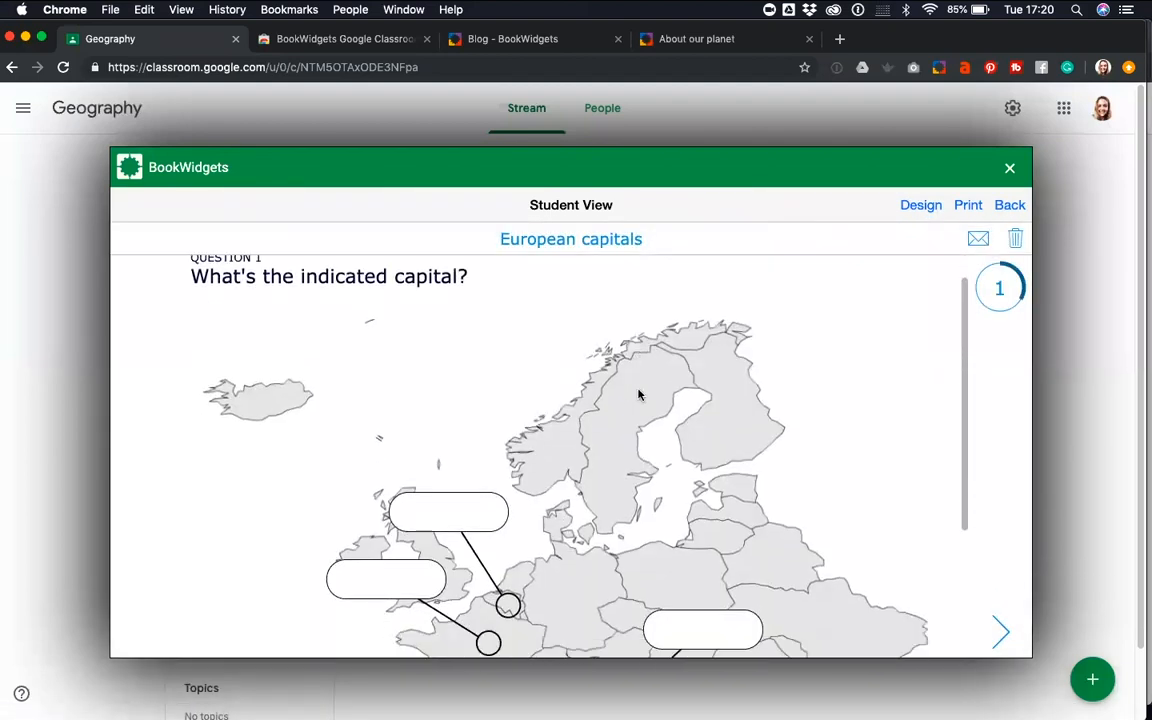
scroll(639, 395, "down", 2)
scroll(639, 395, "down", 3)
left_click(678, 437)
type("sqdfq")
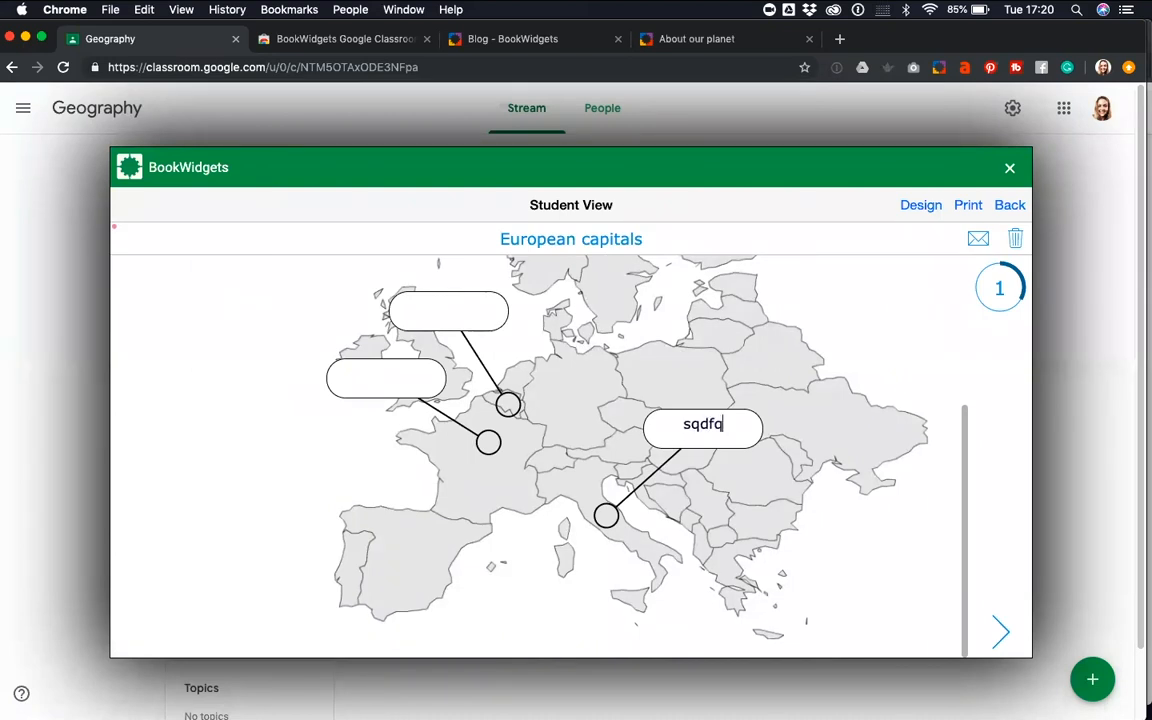
key("BackSpace")
key("BackSpace")
key("BackSpace")
key("BackSpace")
key("BackSpace")
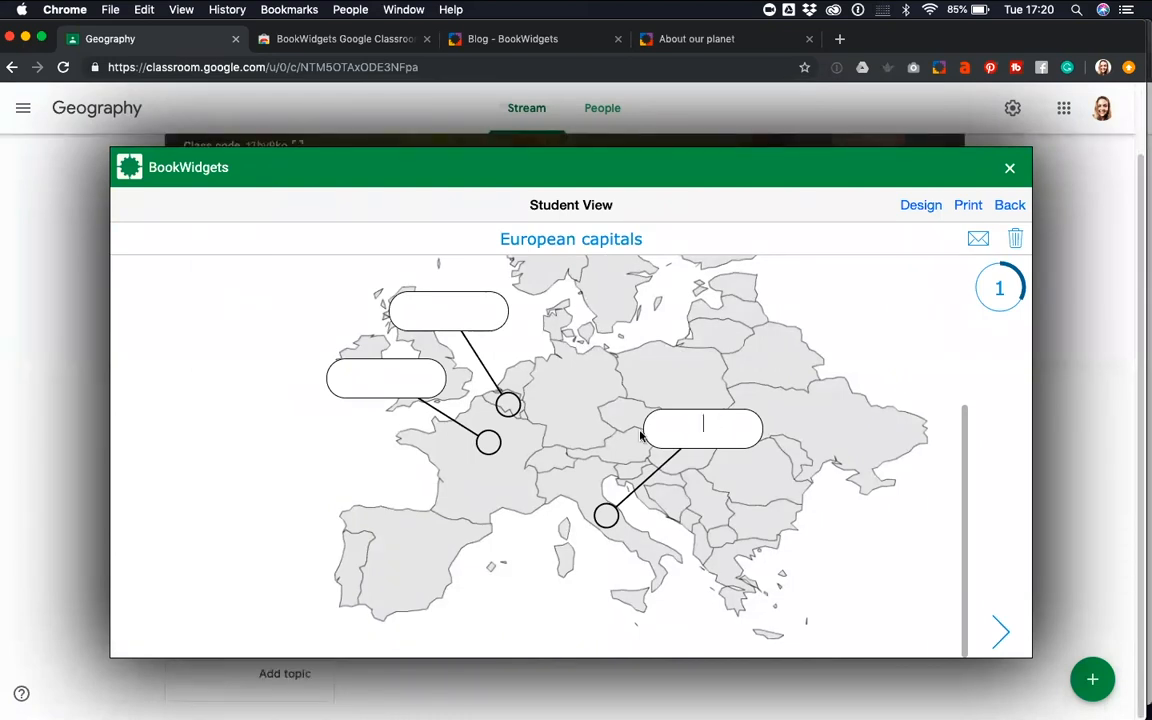
In the preview's second question, match Brussels with the Atomium picture and try drawing a line from London
left_click(1000, 628)
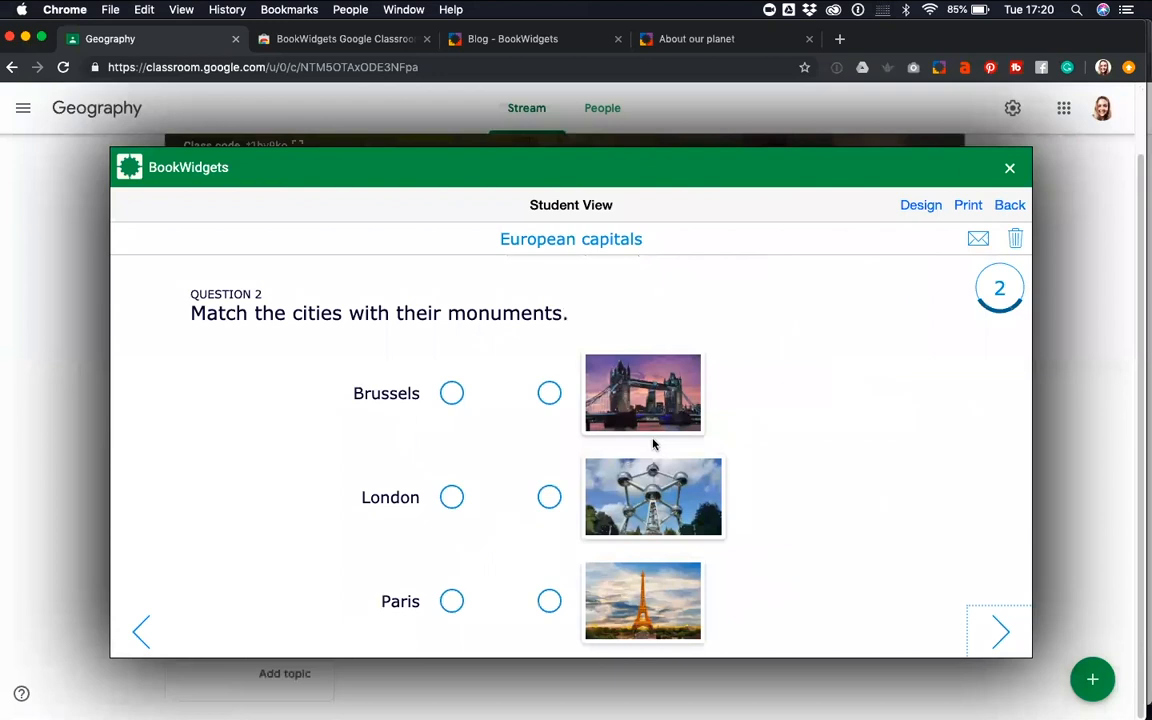
mouse_move(452, 393)
left_mouse_down()
mouse_move(537, 522)
mouse_move(549, 497)
left_mouse_up()
mouse_move(451, 497)
left_mouse_down()
mouse_move(538, 409)
mouse_move(468, 508)
left_mouse_up()
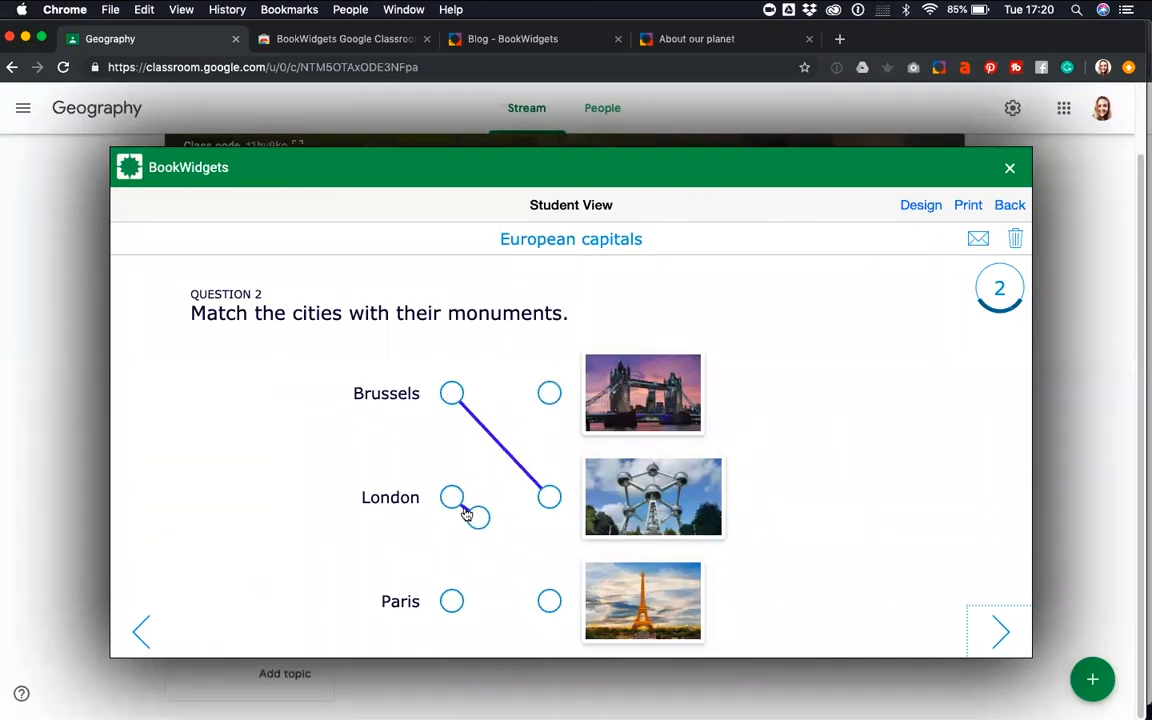
In the preview's third question, order the countries France, Italy, Belgium, Denmark, and go back through the questions to leave the preview
left_click(1000, 628)
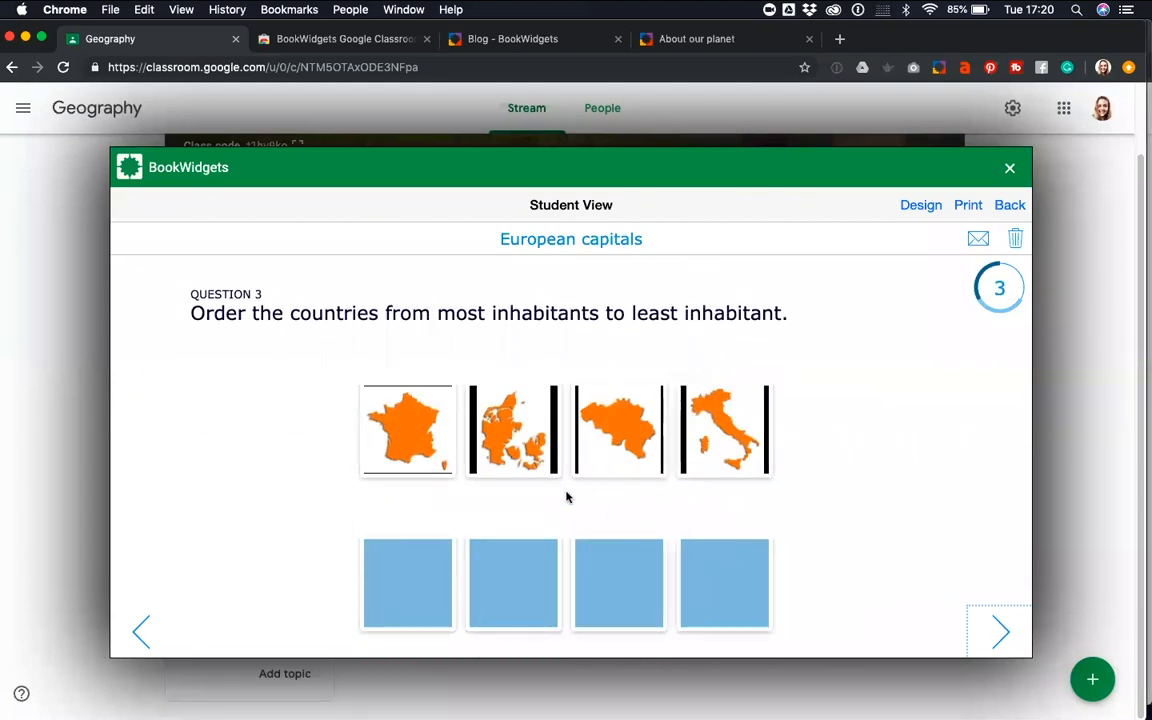
left_click_drag(434, 448, 434, 602)
left_click_drag(720, 440, 497, 588)
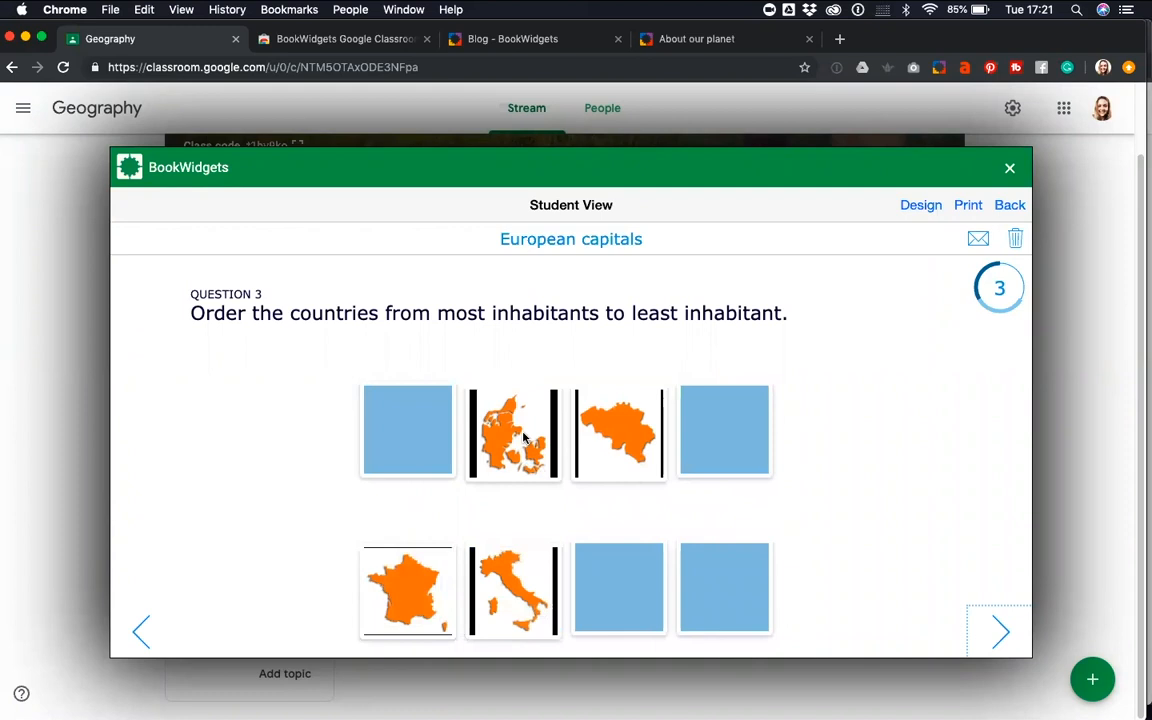
left_click_drag(603, 450, 618, 588)
left_click_drag(513, 430, 724, 587)
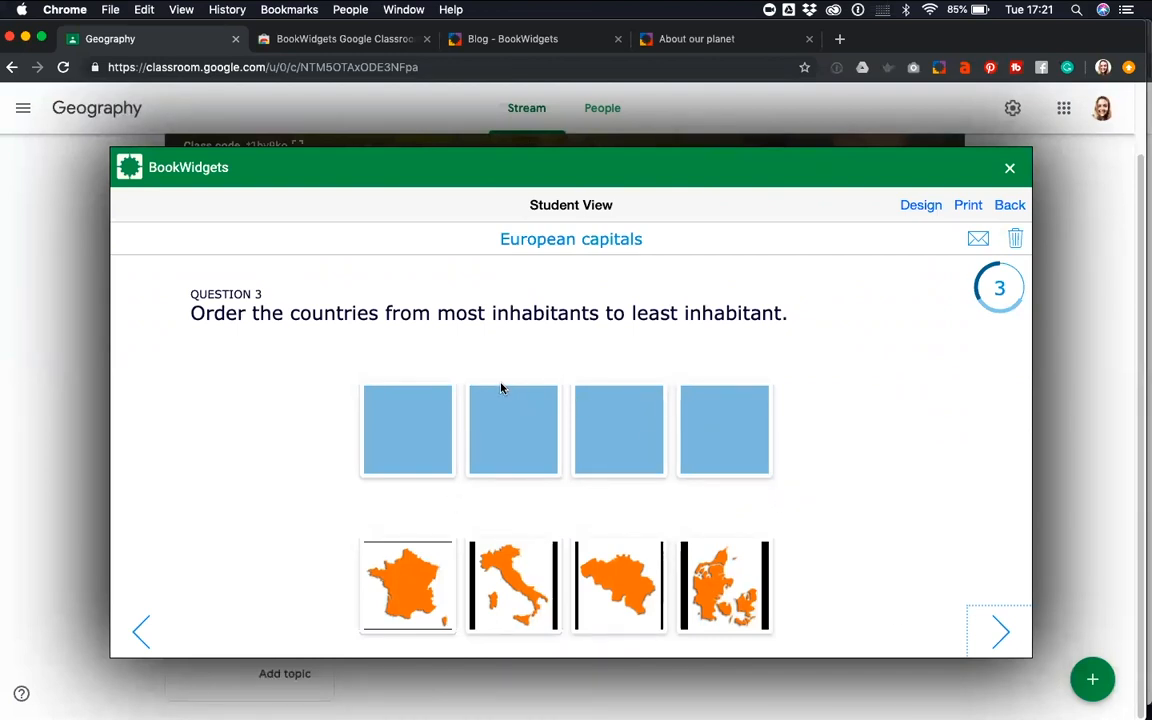
left_click(141, 628)
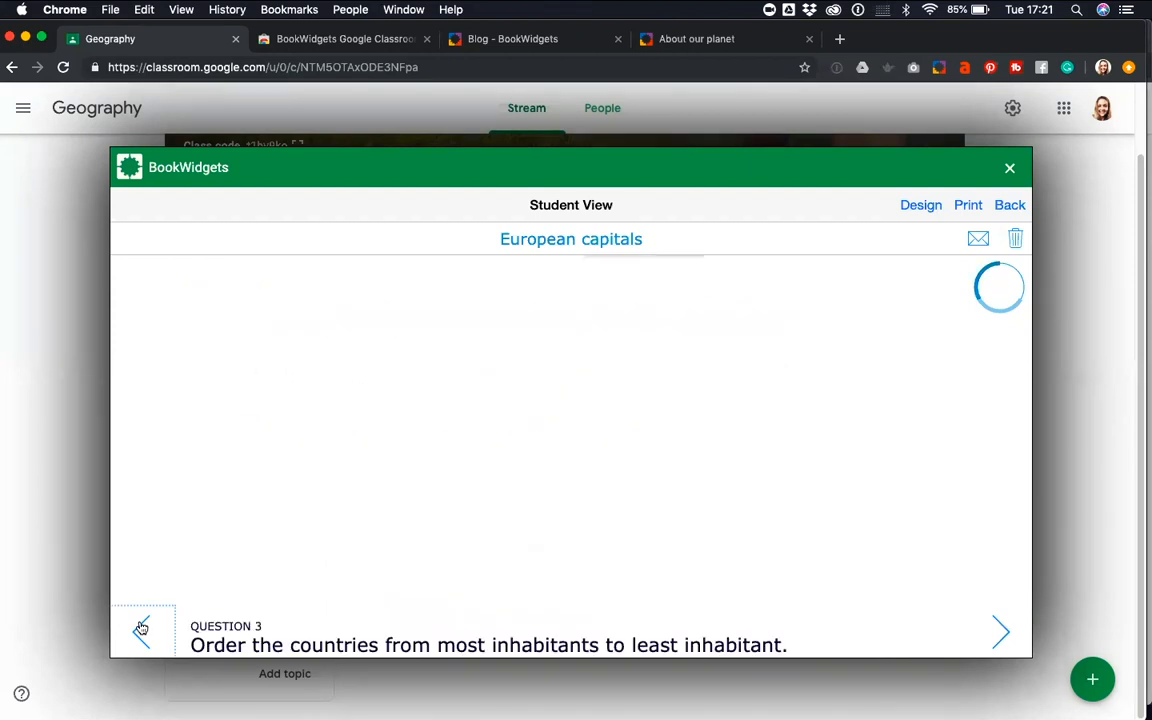
left_click(141, 628)
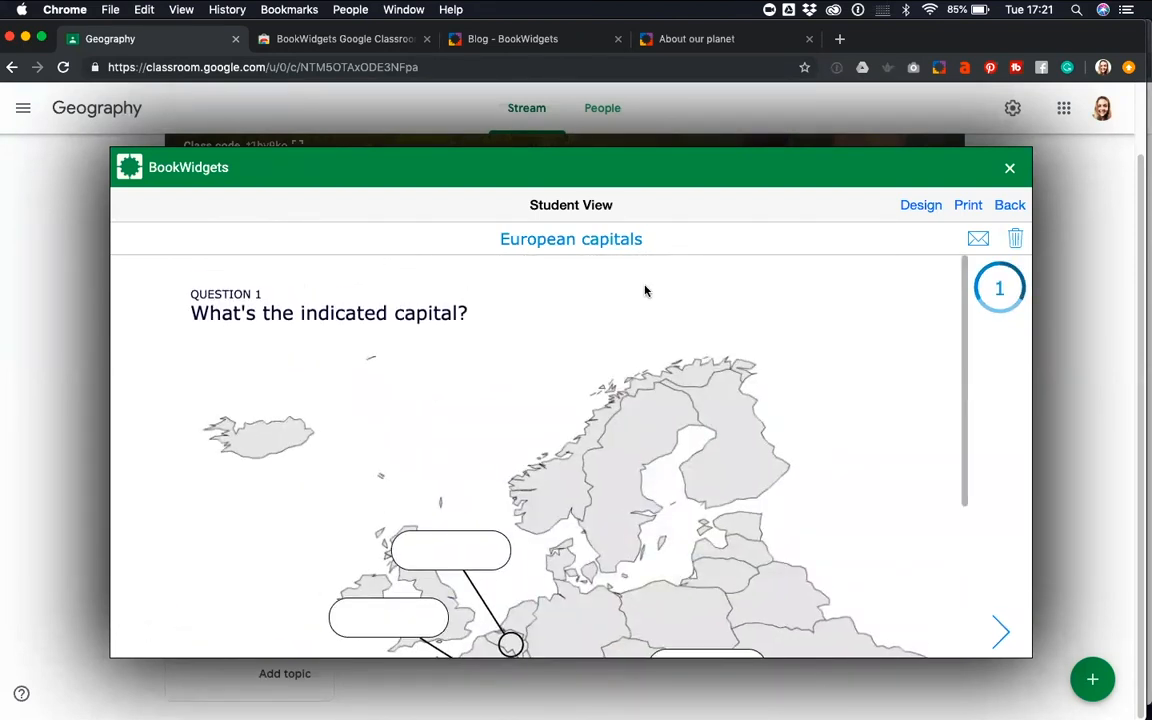
left_click(1010, 205)
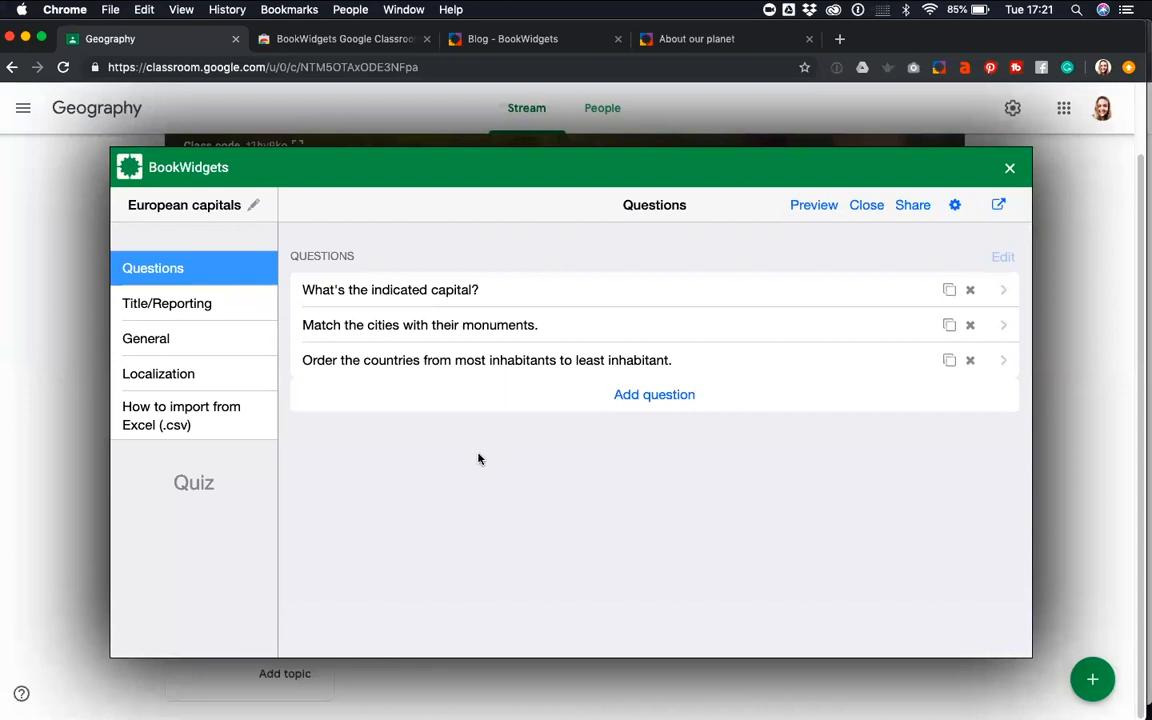
Check the answer submission option in the quiz's Title/Reporting settings and open the General settings
left_click(215, 311)
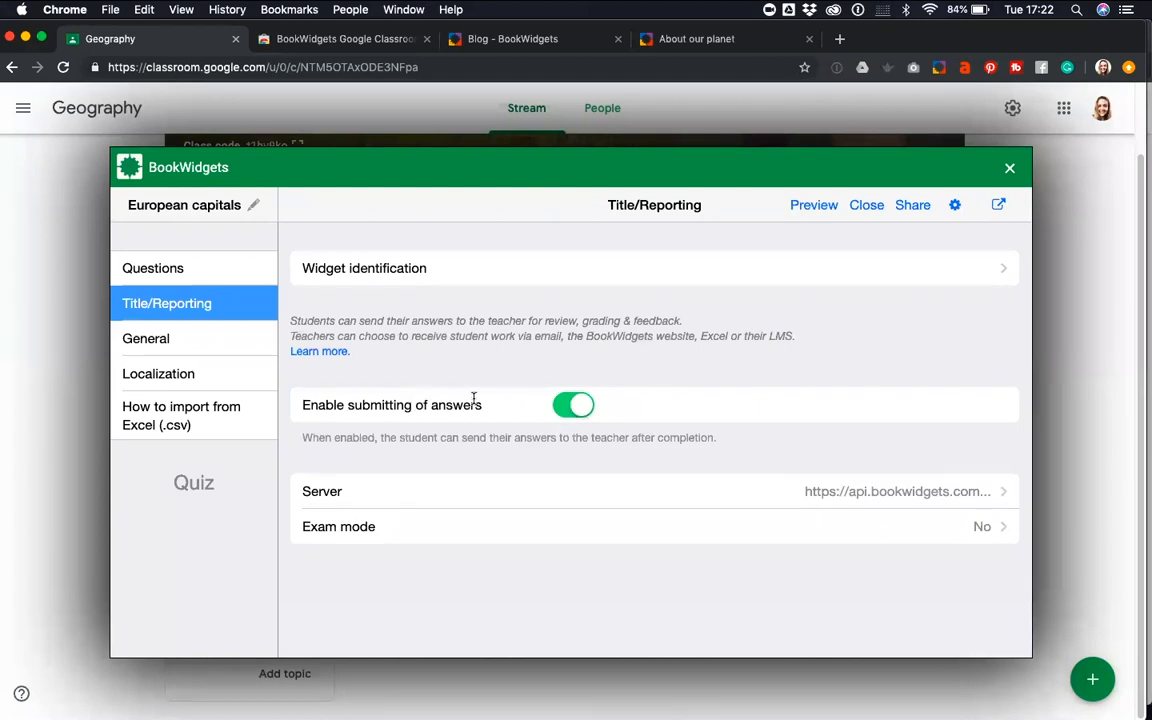
left_click_drag(480, 405, 311, 405)
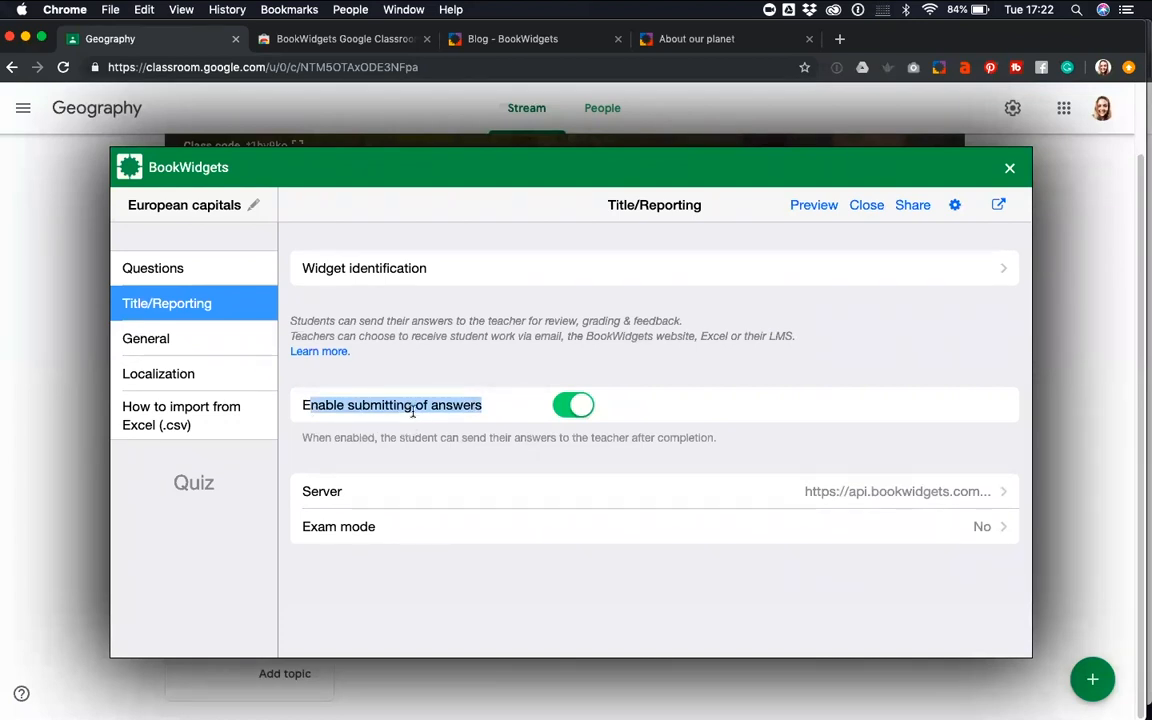
left_click(178, 338)
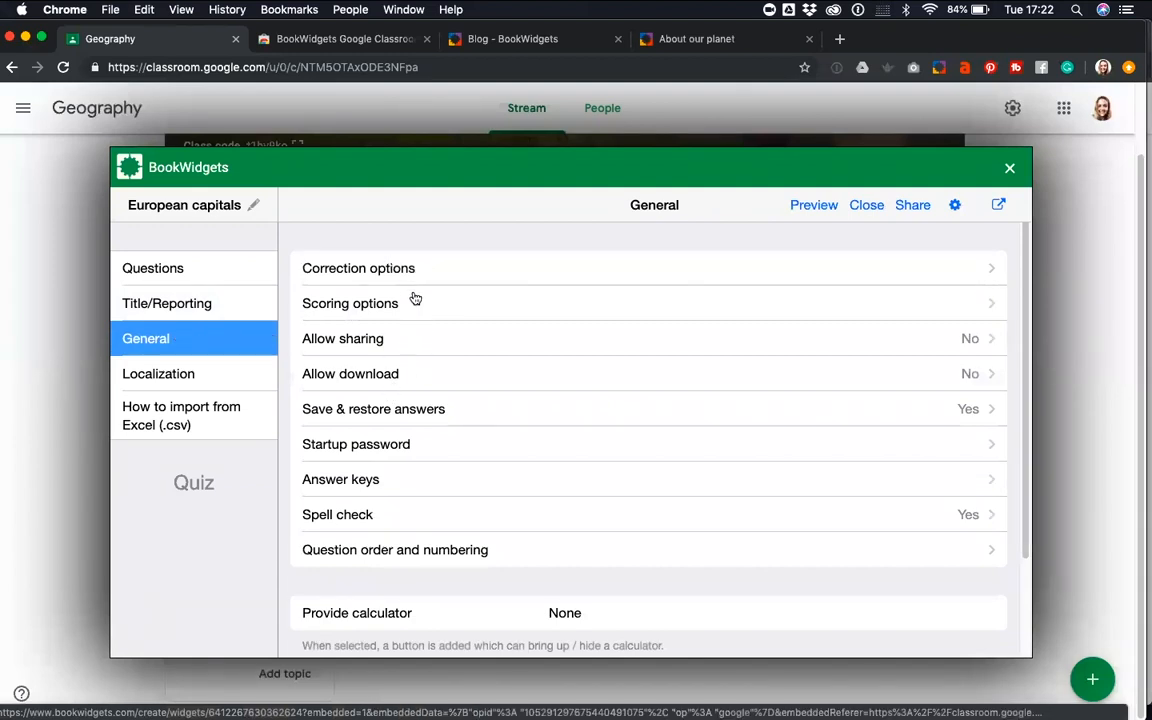
In the quiz's correction options, turn off showing correct answers when the quiz is done and return to the General settings
left_click(380, 271)
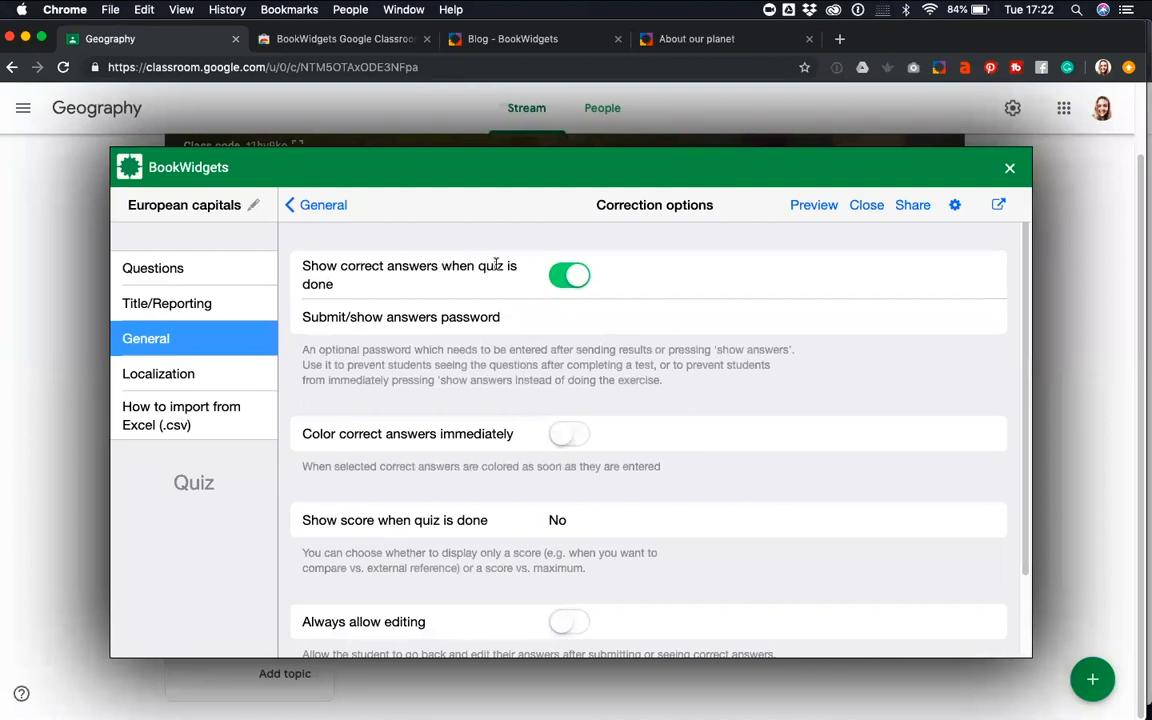
left_click(567, 282)
left_click(567, 282)
left_click(567, 282)
scroll(562, 335, "down", 2)
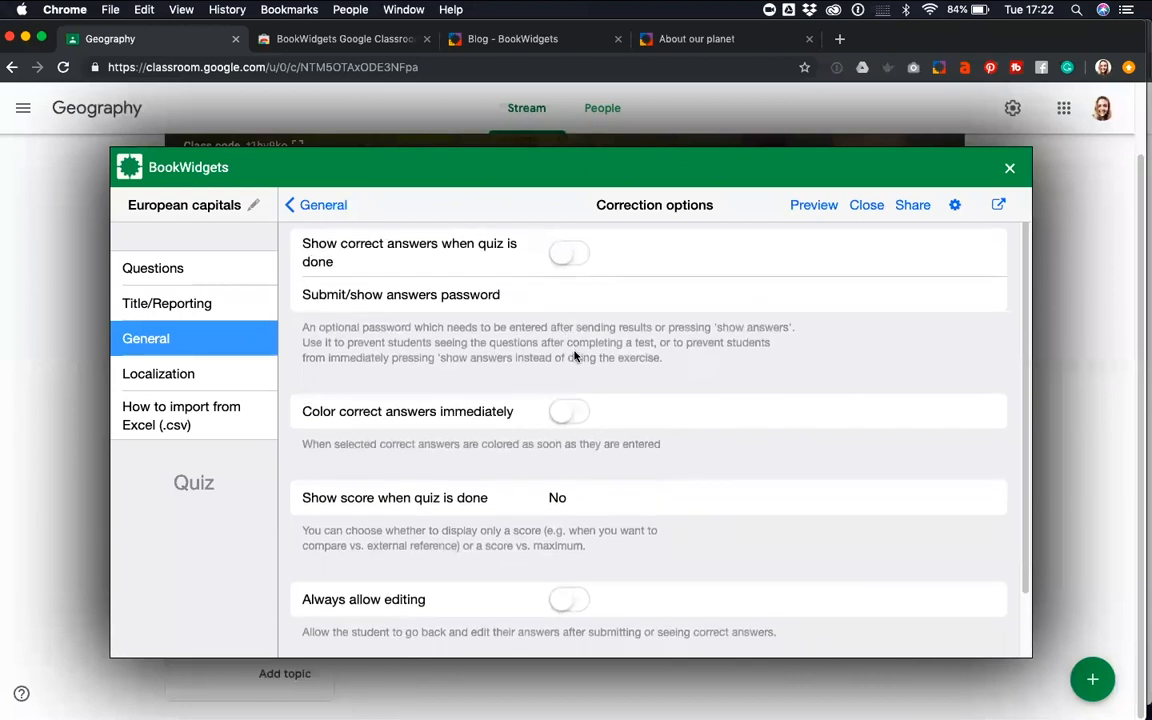
scroll(574, 356, "down", 3)
scroll(572, 350, "up", 4)
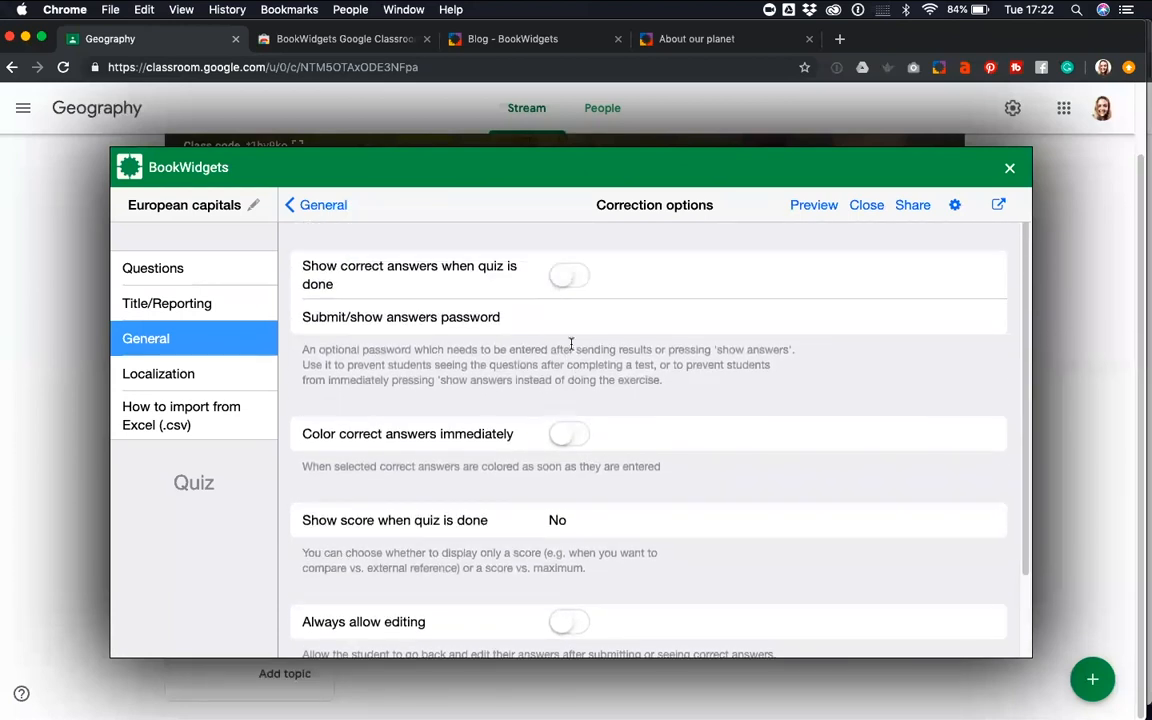
left_click(290, 204)
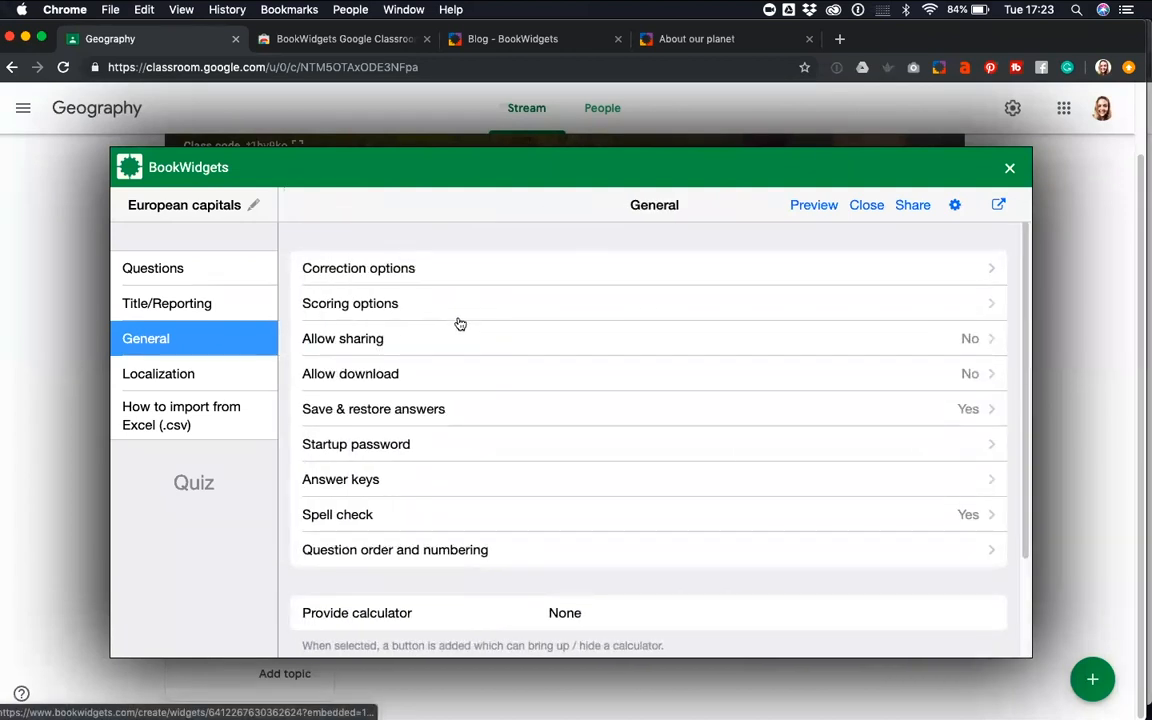
In the scoring options, turn on showing the points associated with each question and look over the remaining General settings
left_click(436, 313)
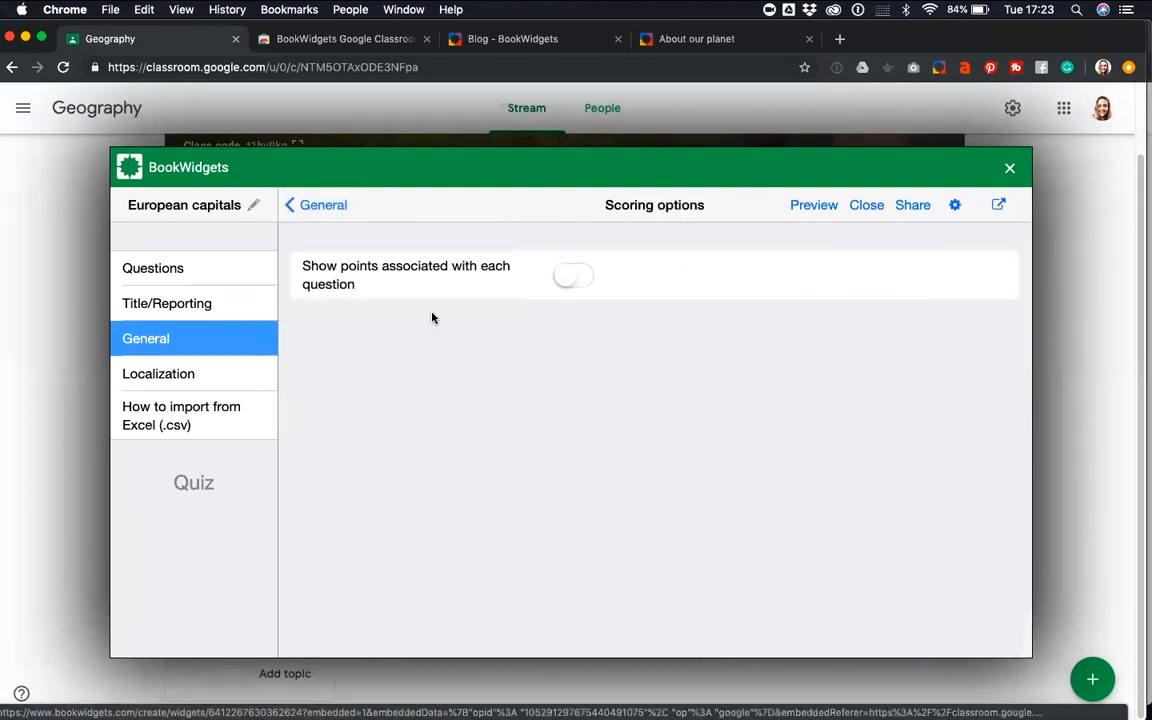
left_click(567, 275)
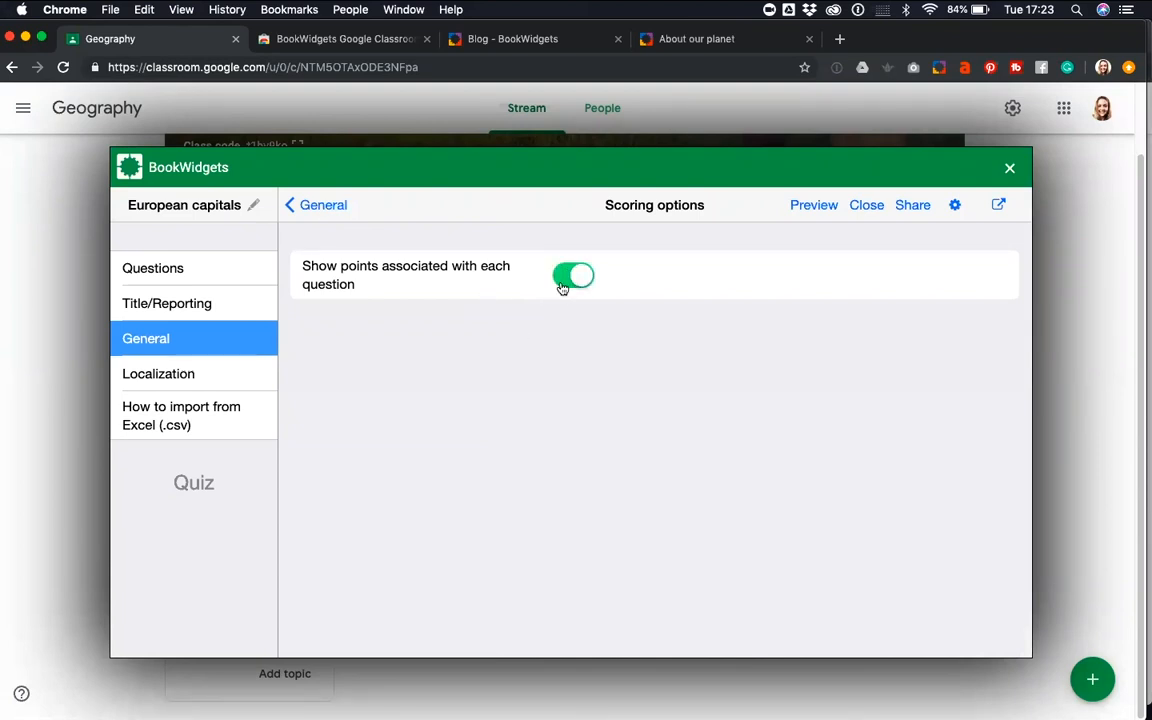
left_click(309, 207)
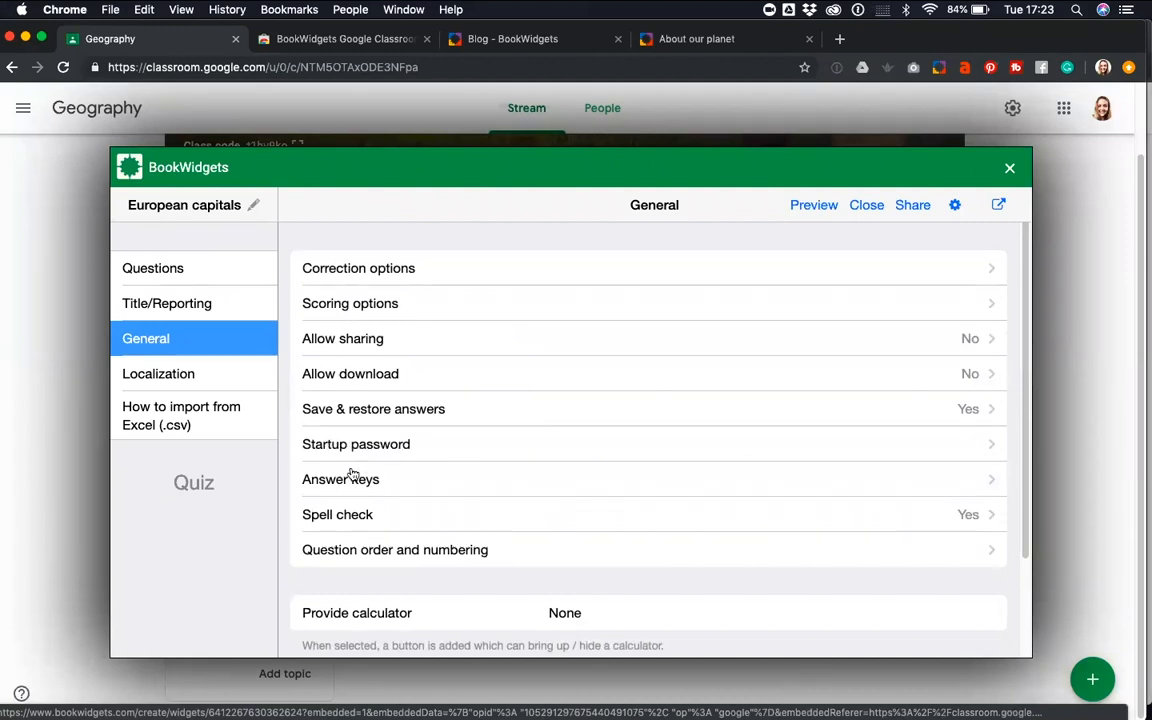
scroll(367, 518, "down", 3)
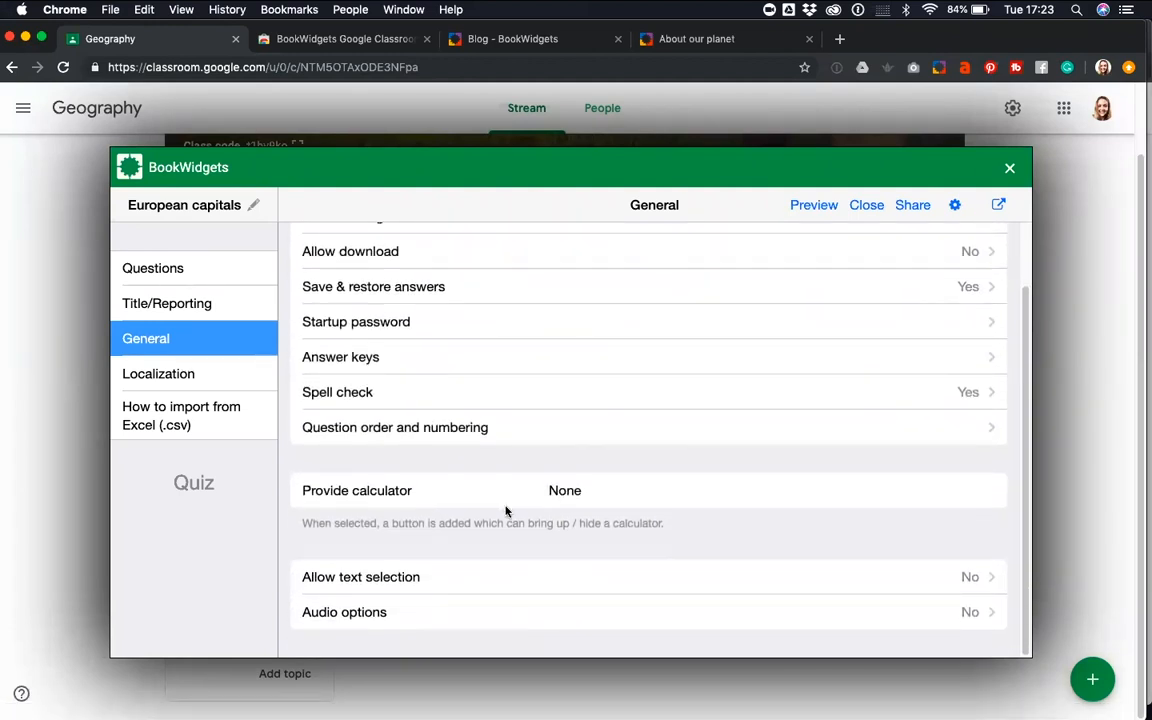
scroll(506, 512, "up", 3)
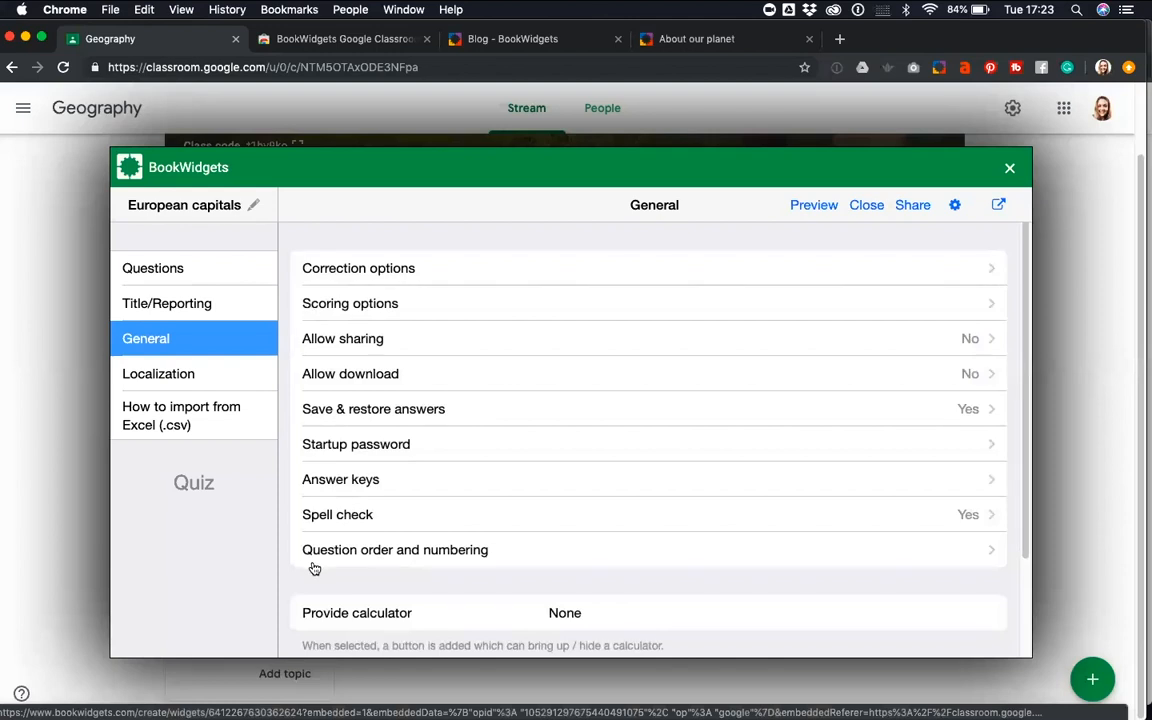
Share the European capitals quiz to the Geography course in Google Classroom and close the BookWidgets window to return to the class stream
left_click(161, 268)
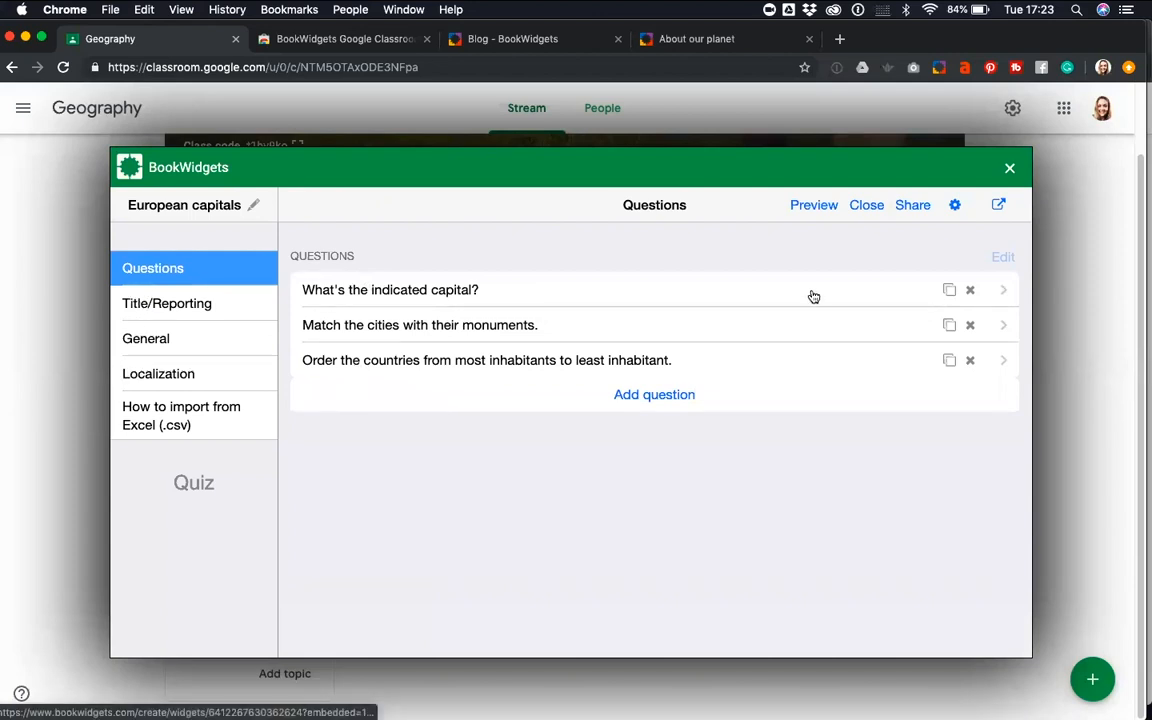
left_click(912, 206)
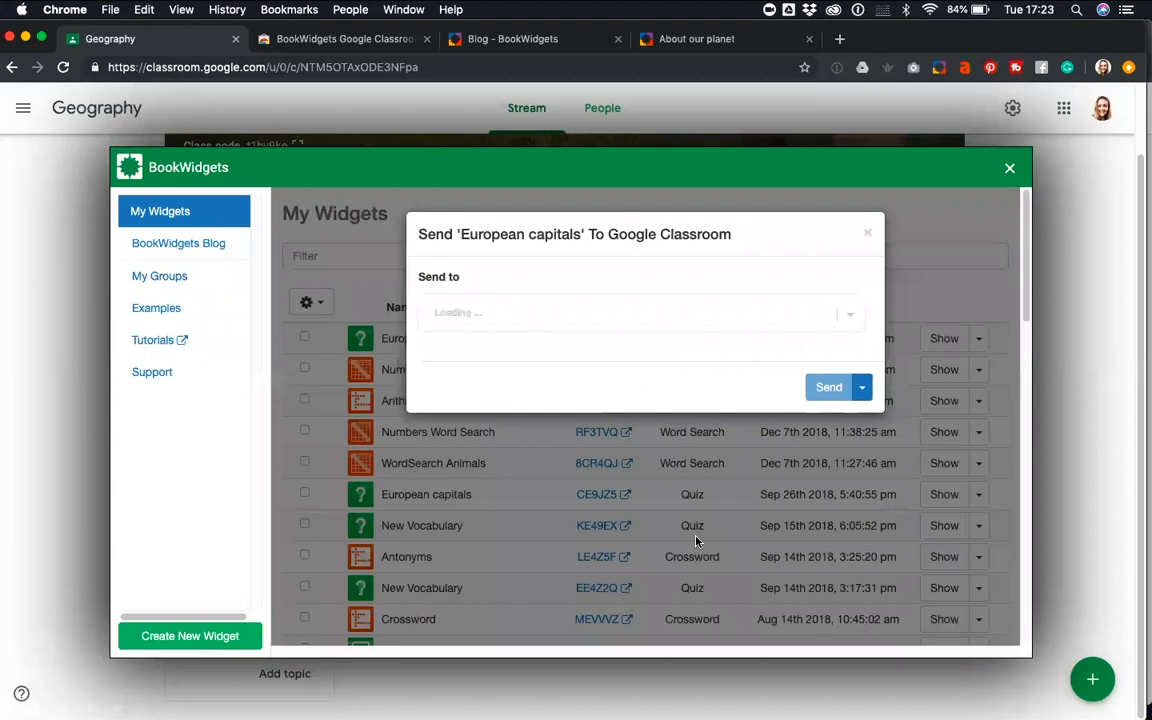
left_click(545, 325)
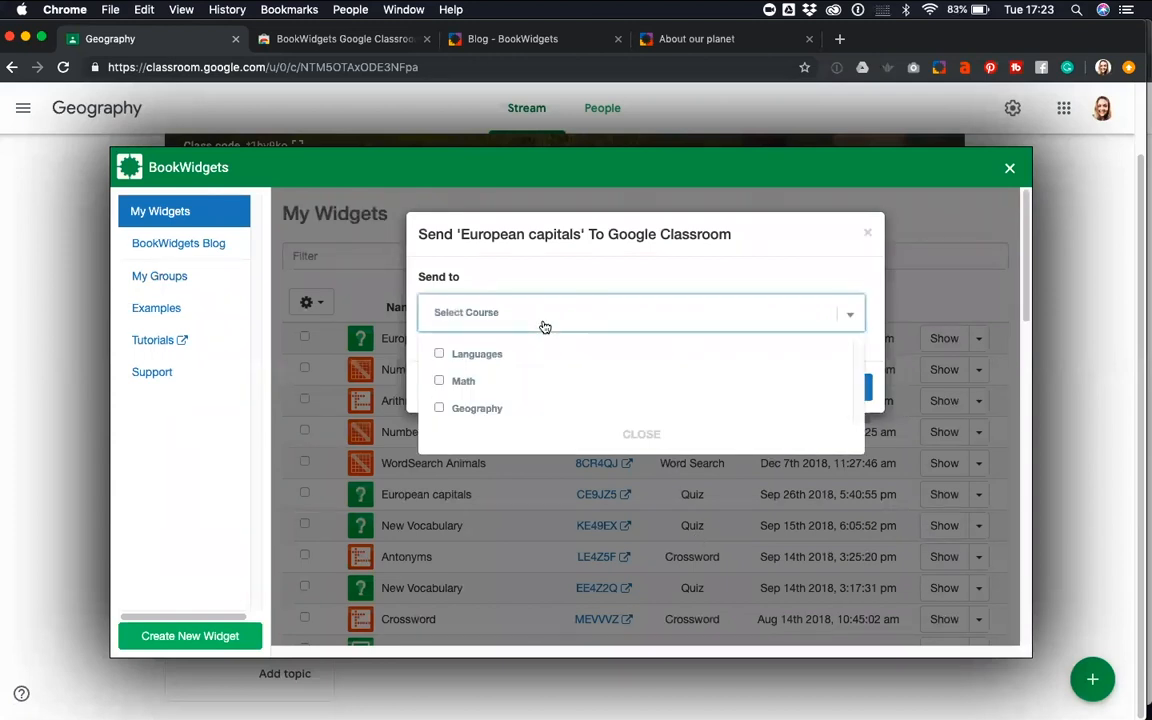
left_click(441, 410)
left_click(641, 434)
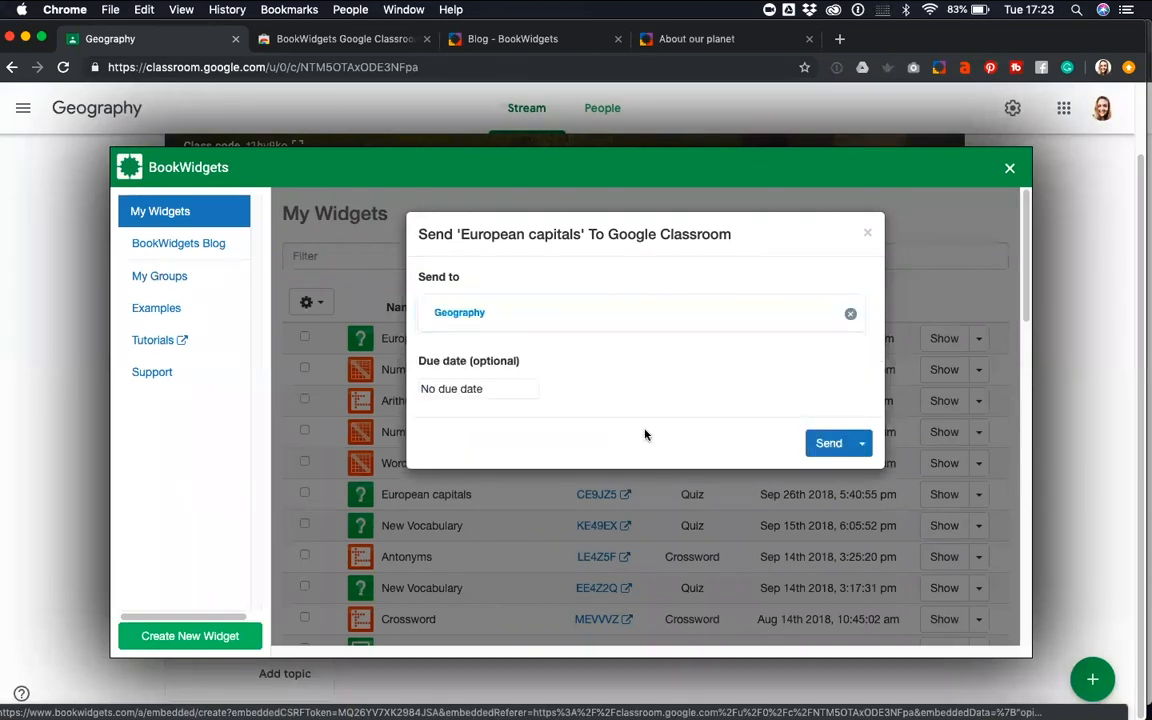
left_click(820, 448)
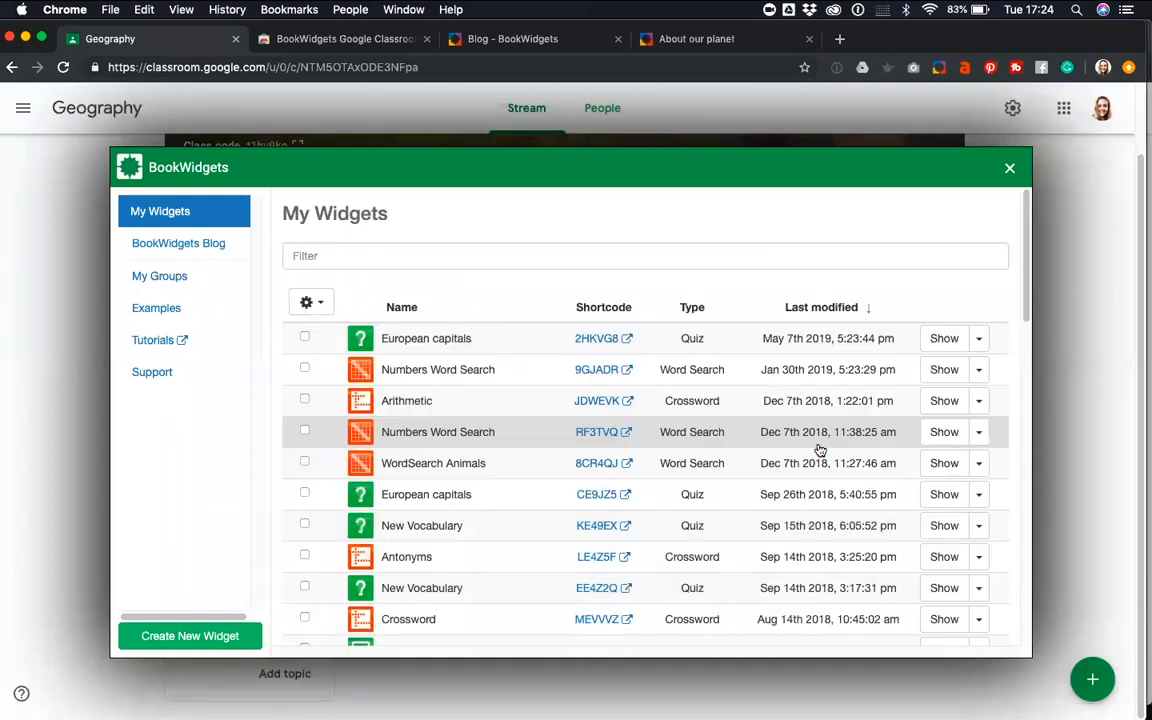
left_click(1009, 168)
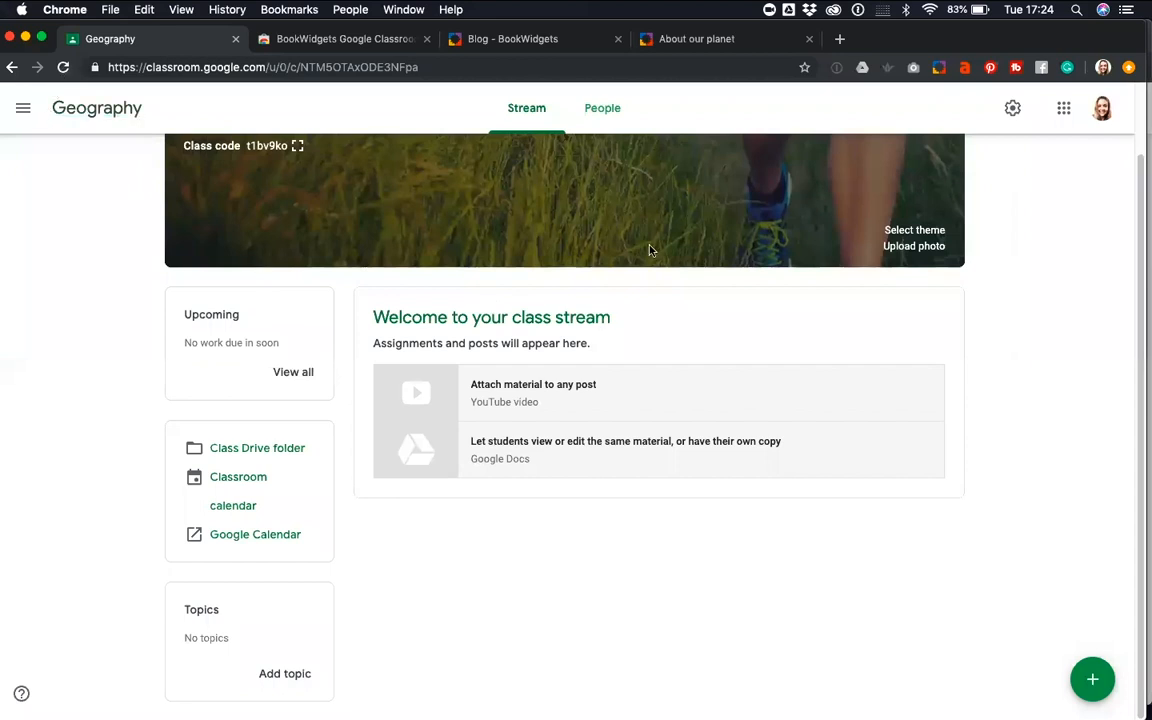
scroll(649, 249, "up", 2)
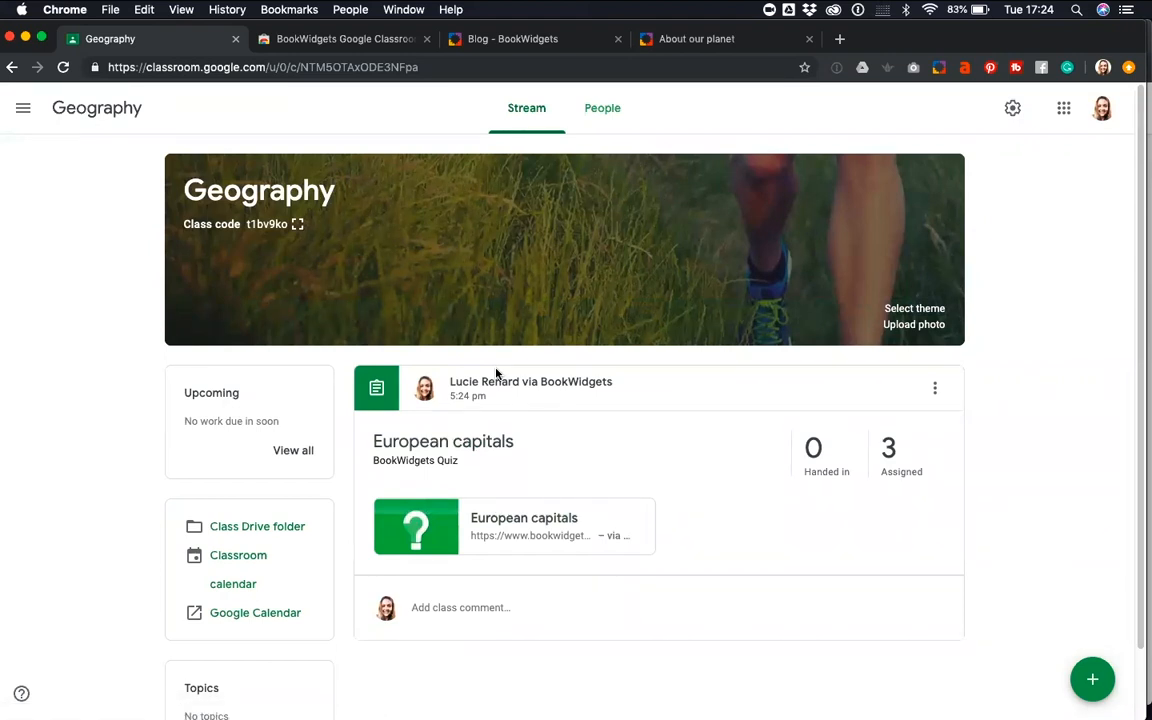
Switch to the student's Safari window, enlarge it, and open the quiz from the newly posted European capitals assignment
key("ctrl+Up")
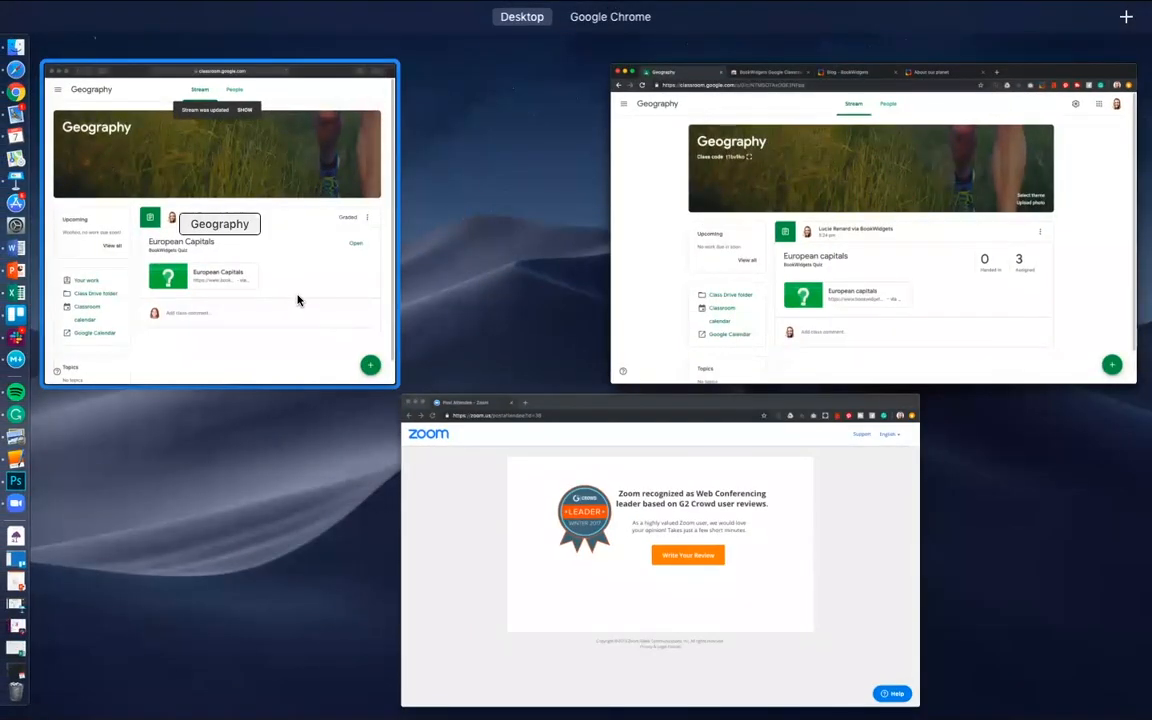
left_click(299, 301)
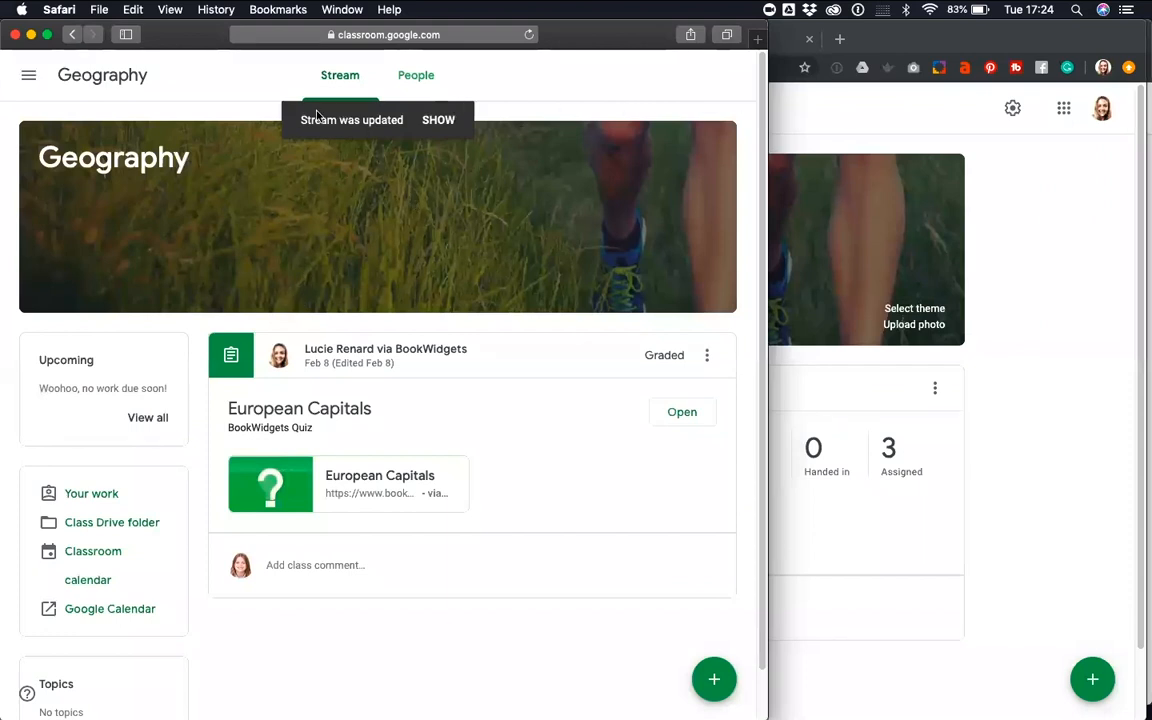
left_click_drag(899, 114, 1130, 124)
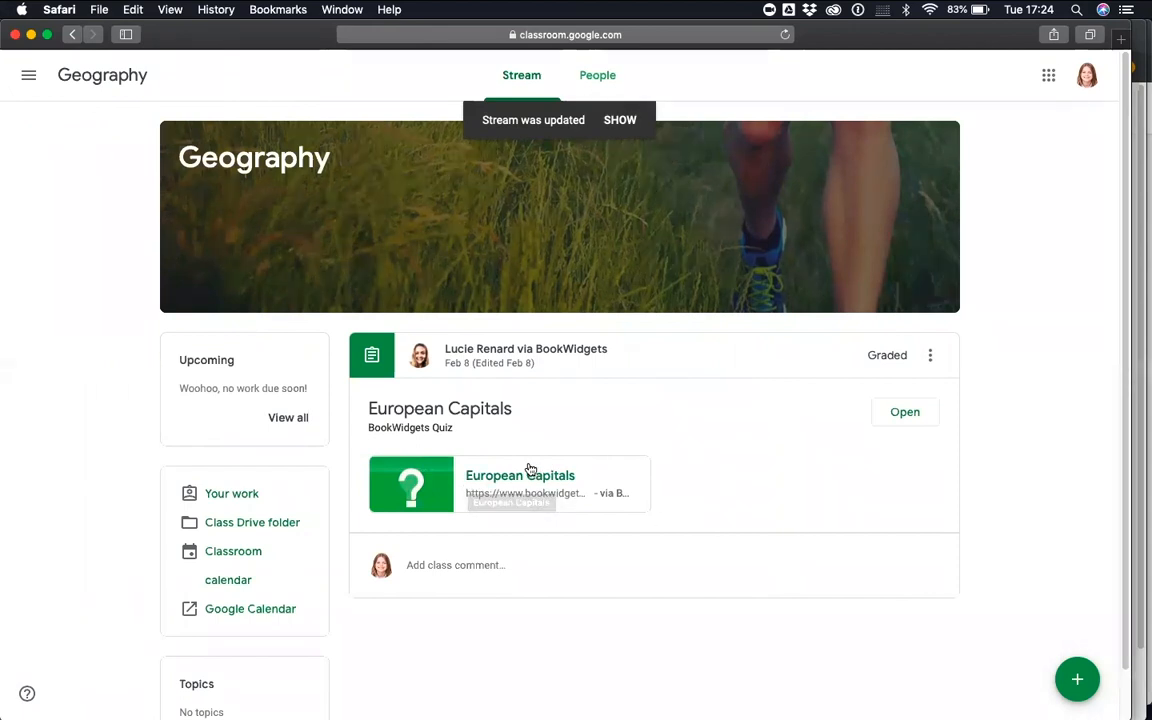
left_click(901, 414)
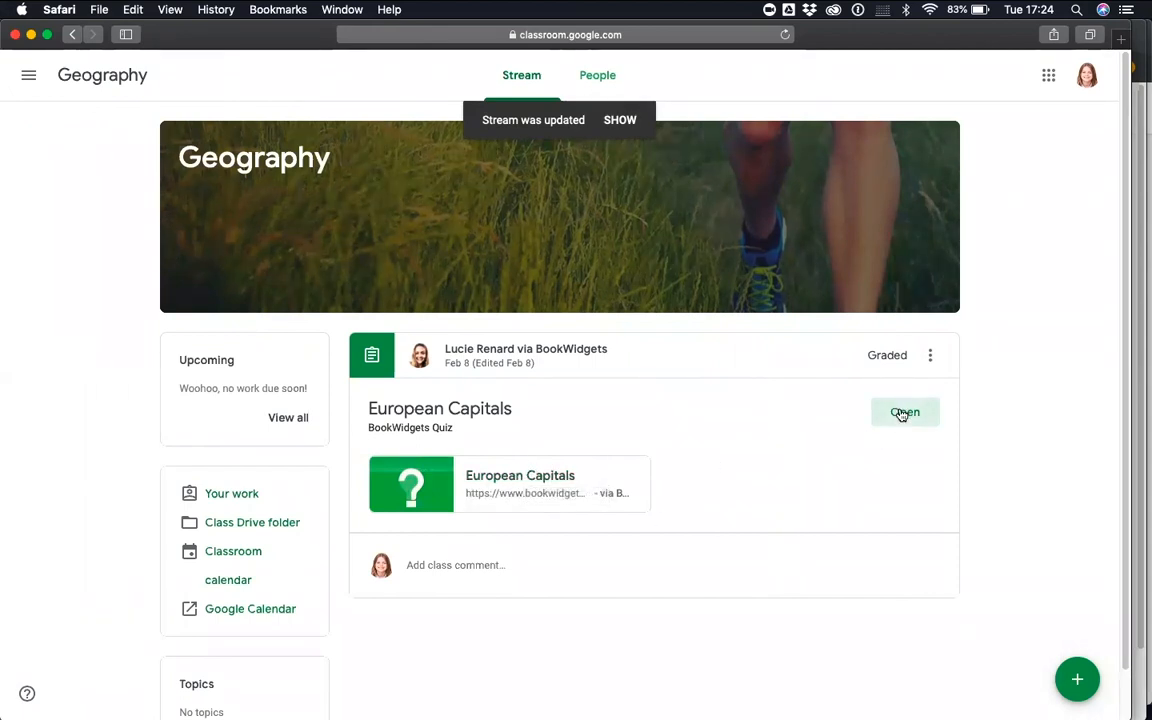
left_click(73, 35)
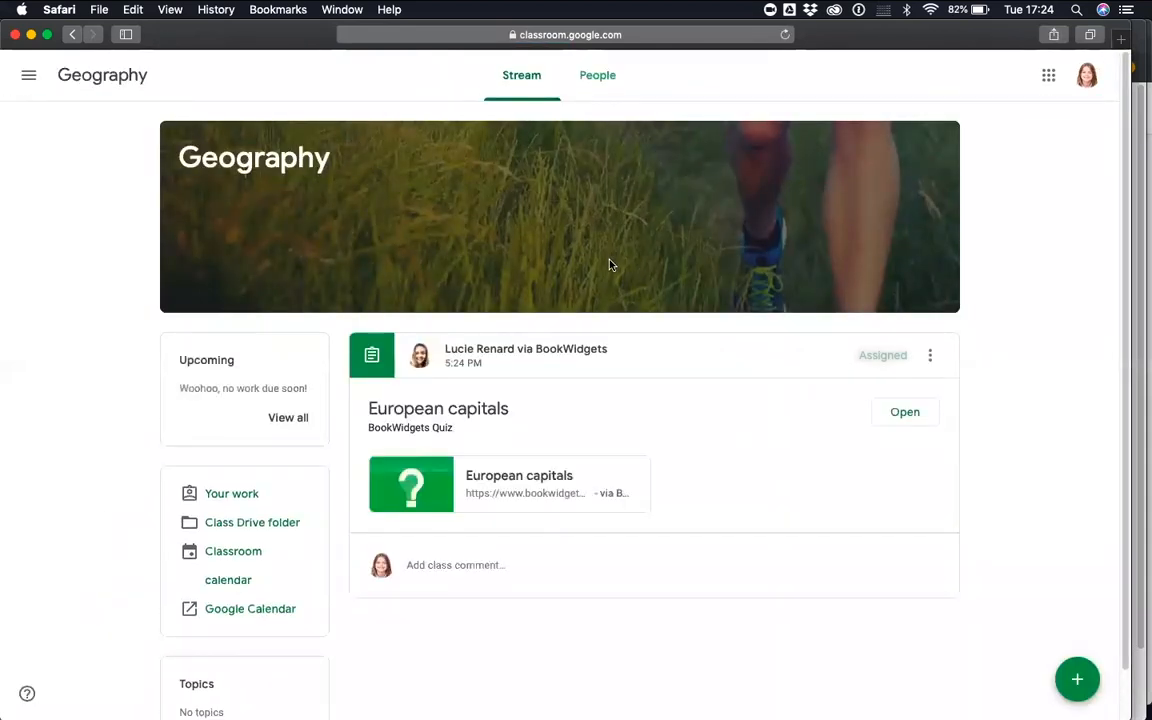
left_click(900, 413)
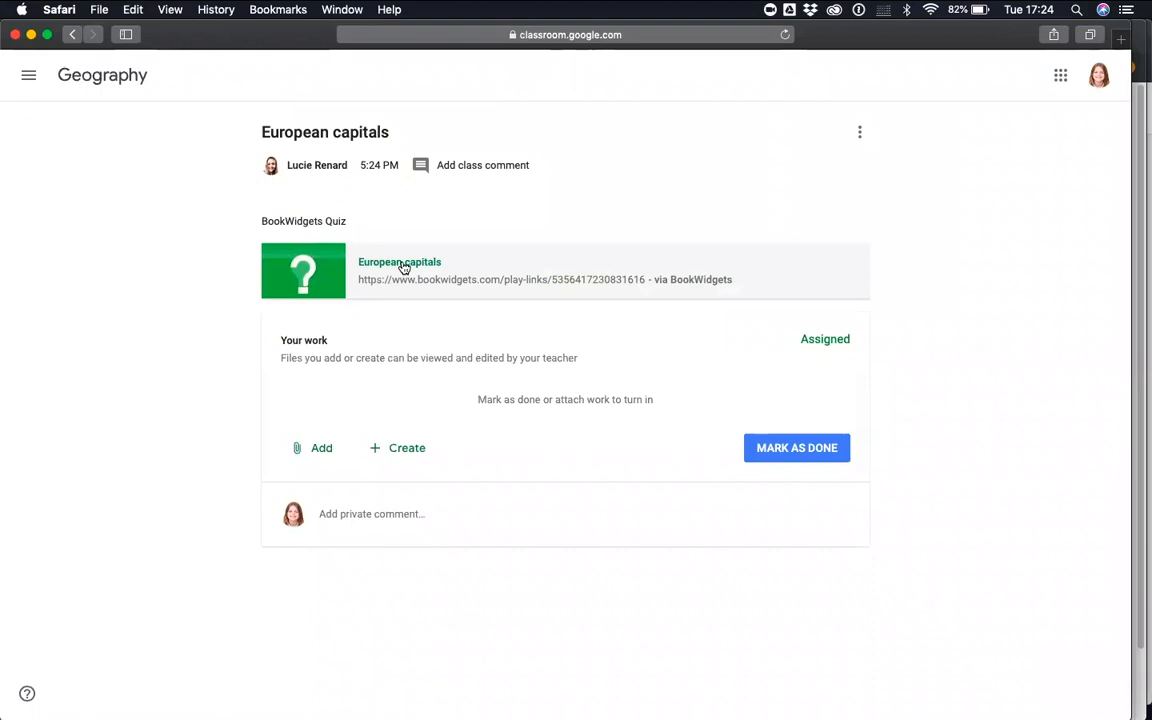
left_click(400, 263)
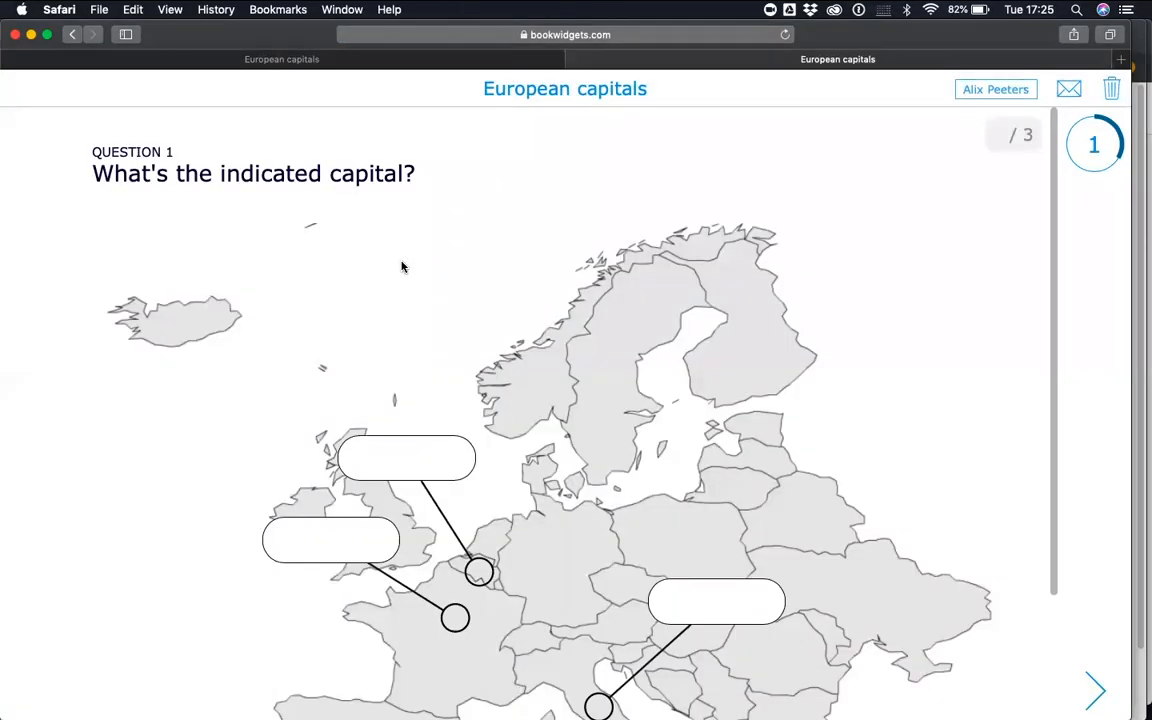
Answer the first question's map with Brussels for Belgium, Roome for Italy and Madrid for France
scroll(598, 469, "down", 3)
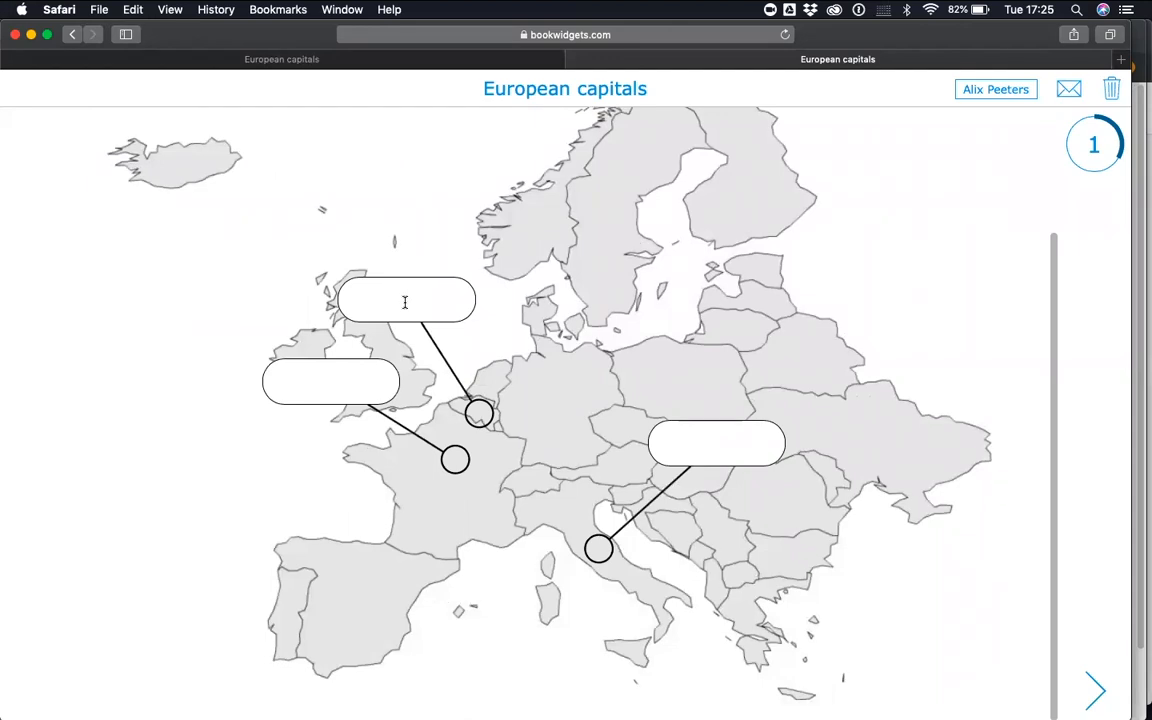
type("Brussels")
left_click(683, 432)
type("Roome")
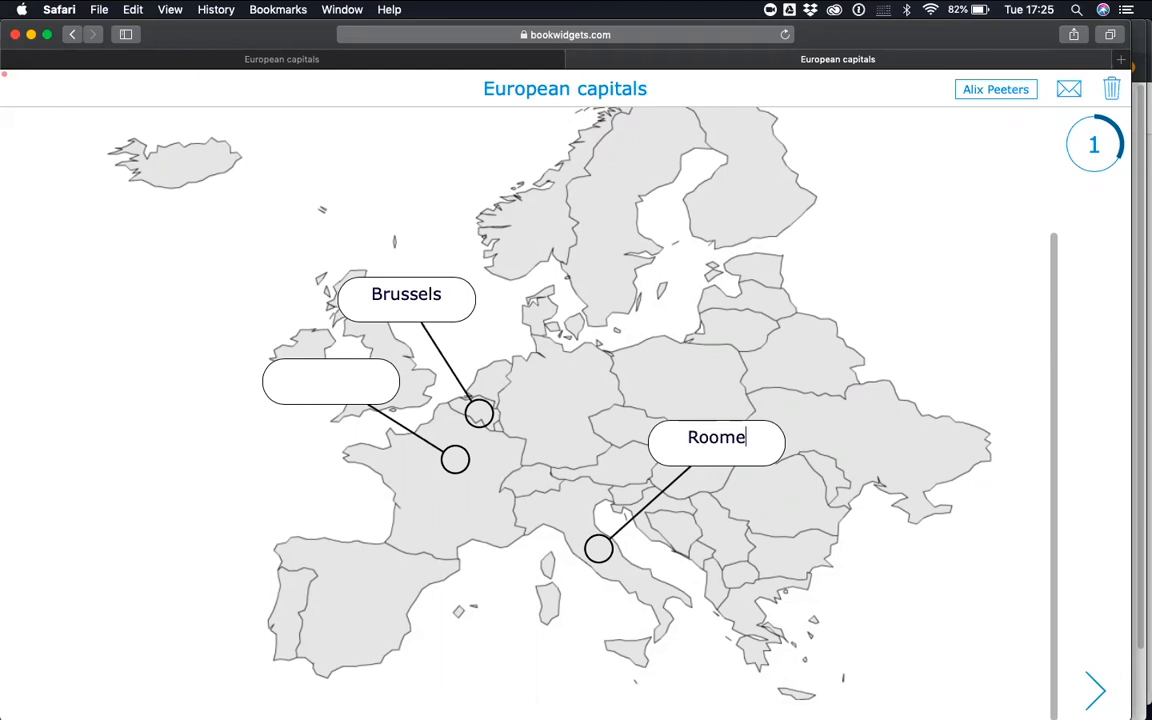
left_click(333, 378)
type("Madrid")
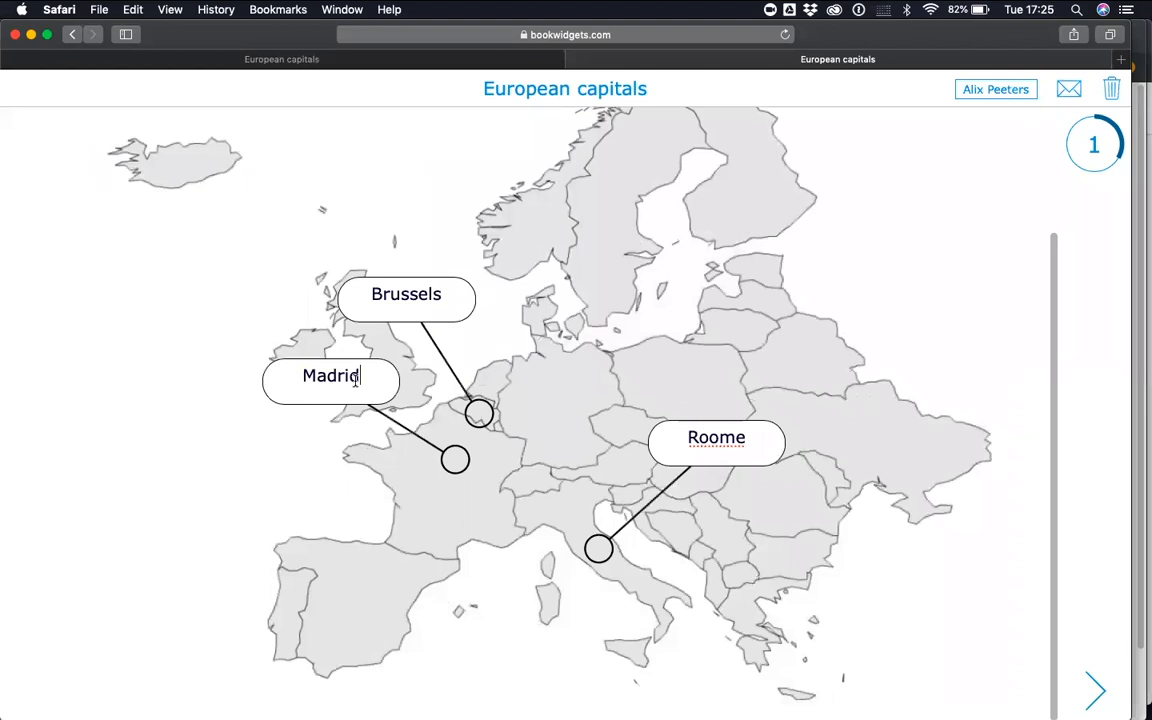
In the second question, match Brussels with the Atomium, London with Tower Bridge and Paris with the Eiffel Tower
left_click(1095, 690)
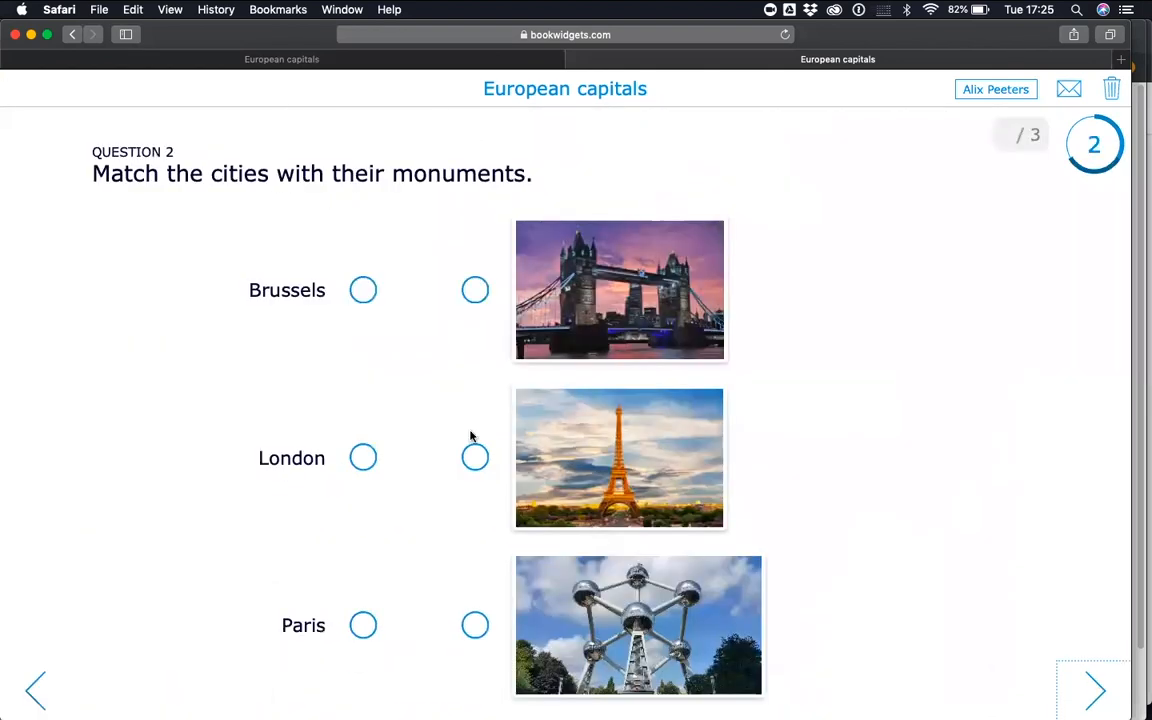
left_click_drag(357, 293, 472, 623)
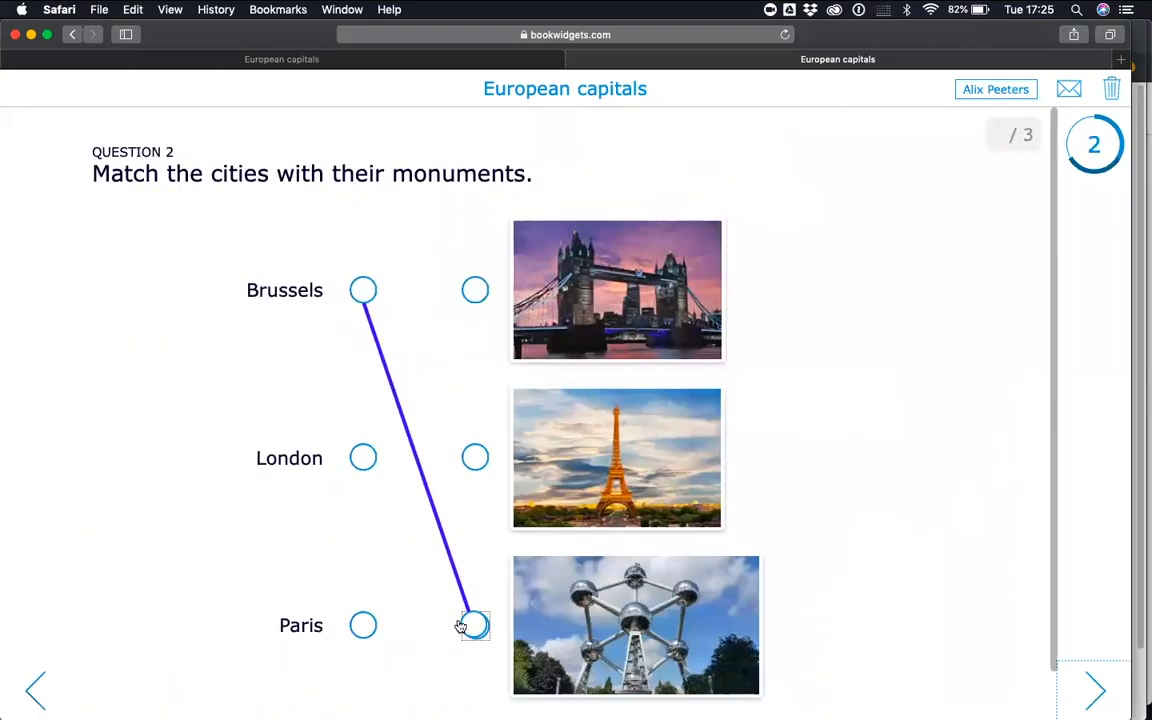
left_click_drag(363, 458, 475, 290)
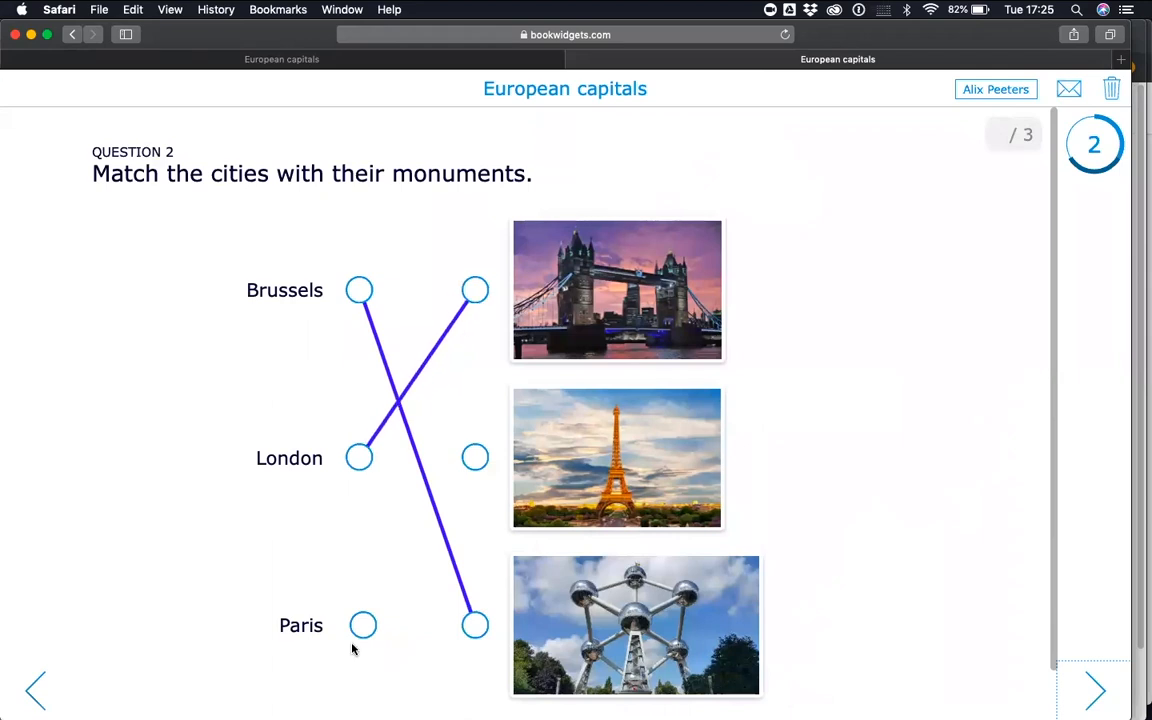
left_click_drag(363, 624, 474, 457)
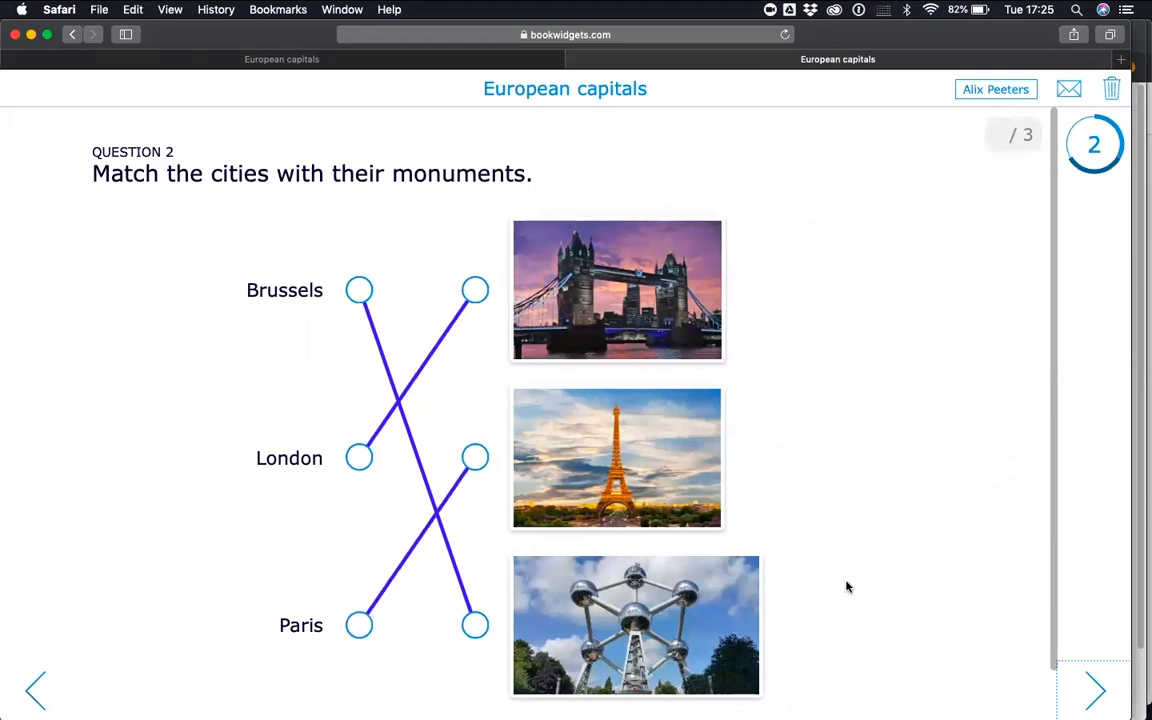
In the third question, order the country pictures as France, Belgium, Italy, Denmark
left_click(1087, 687)
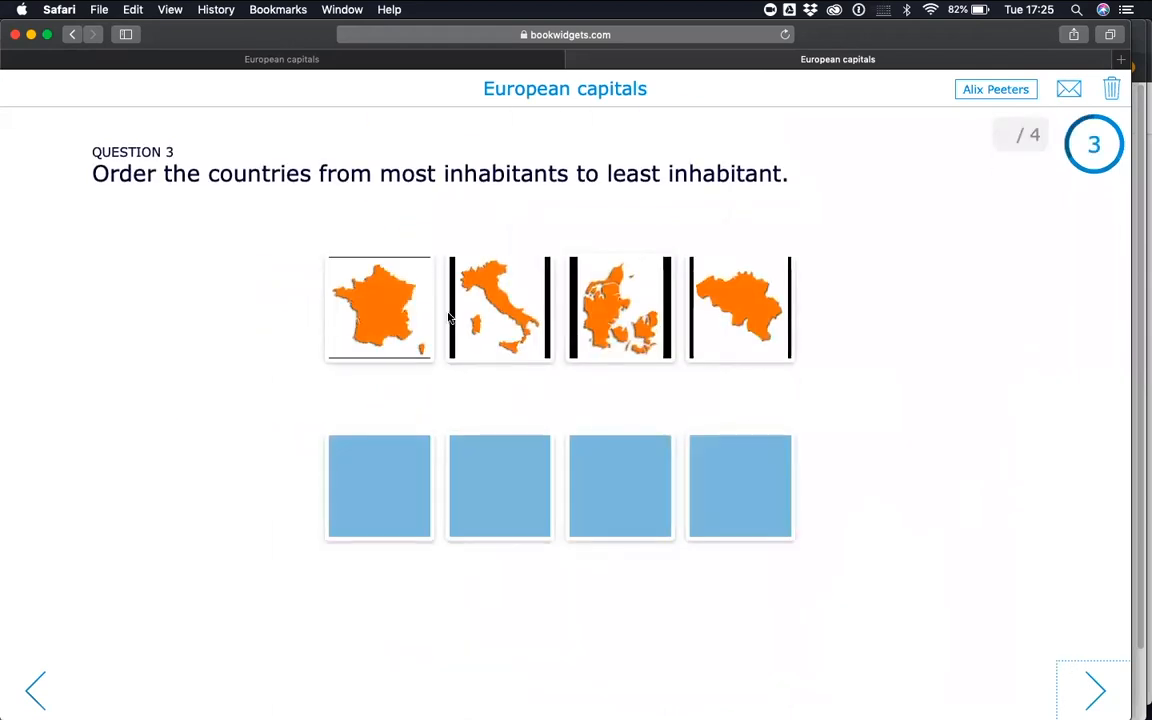
left_click(391, 314)
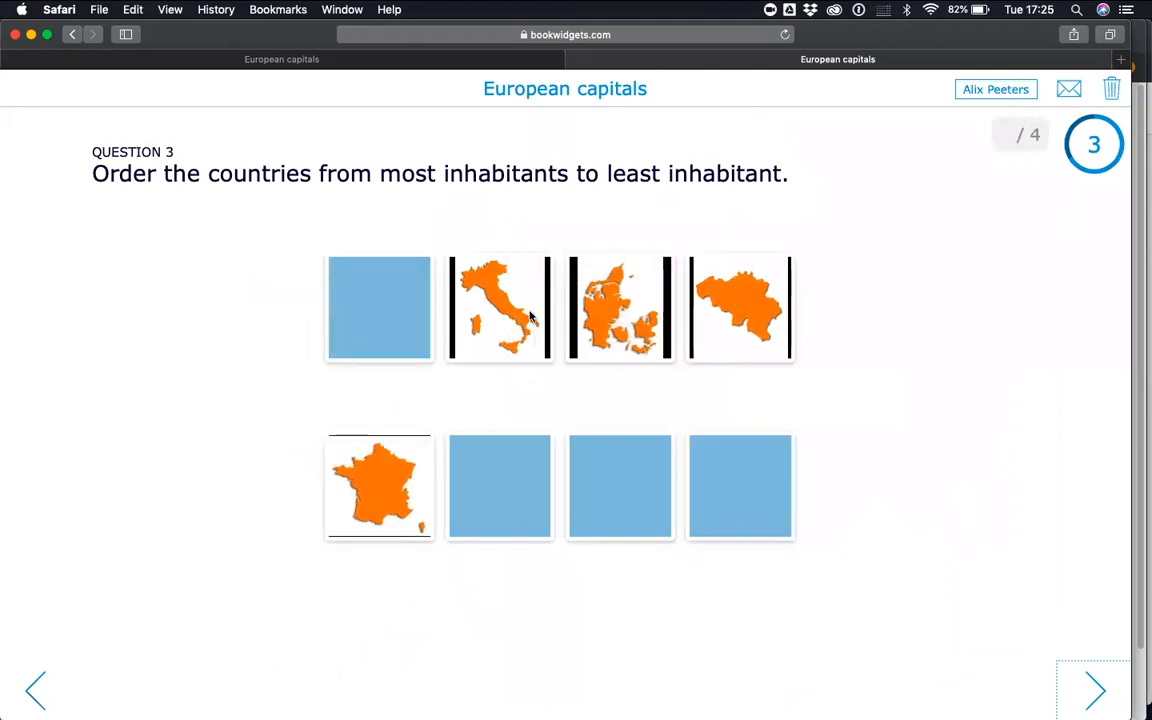
left_click_drag(531, 319, 622, 455)
left_click_drag(724, 322, 483, 433)
left_click_drag(599, 355, 740, 518)
Submit the completed quiz, send the answers under the student's prefilled name, and dismiss the confirmation
left_click(1095, 690)
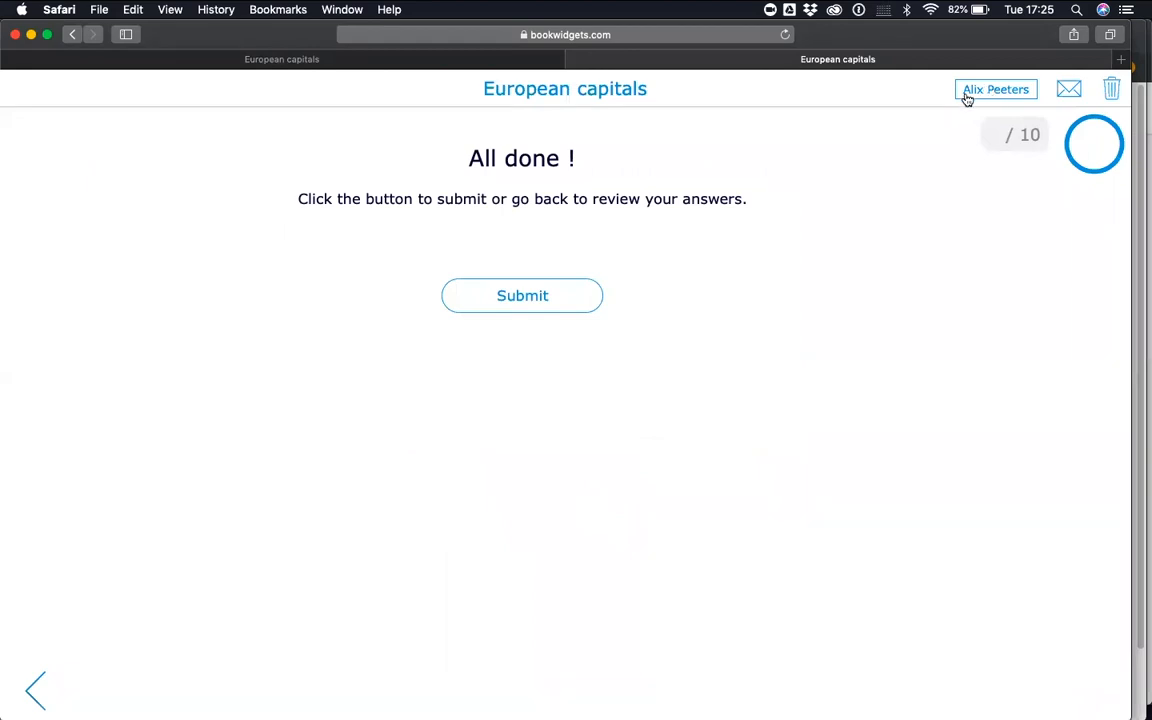
left_click(547, 305)
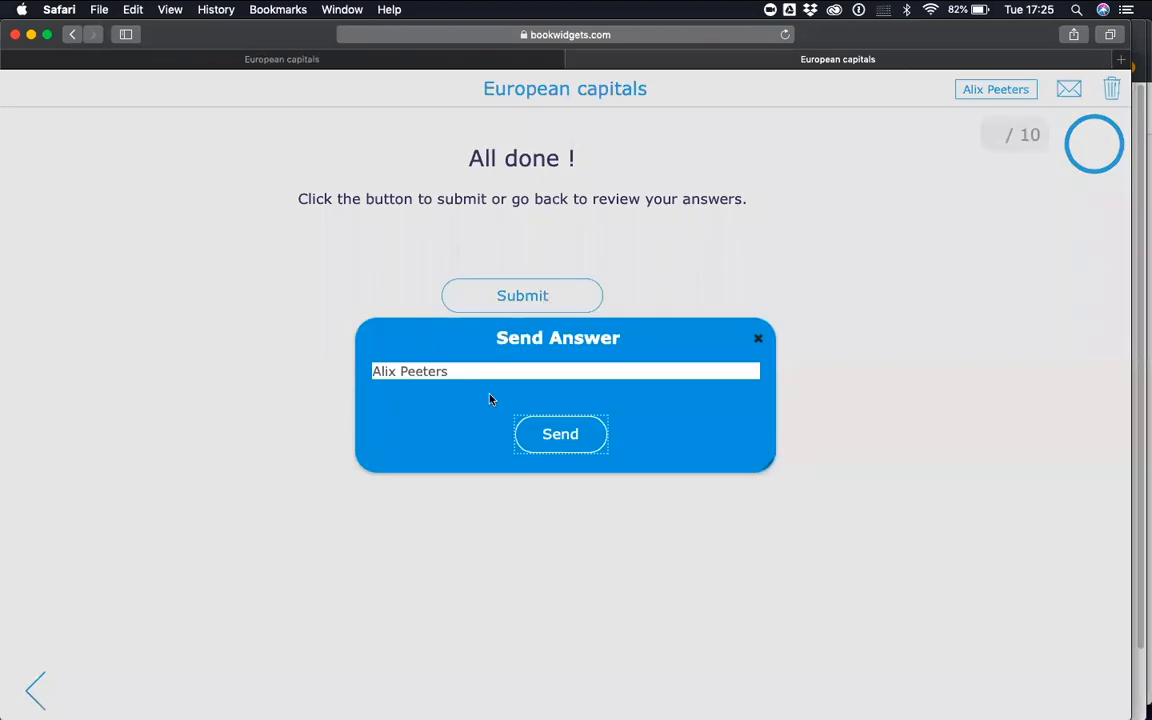
left_click(557, 431)
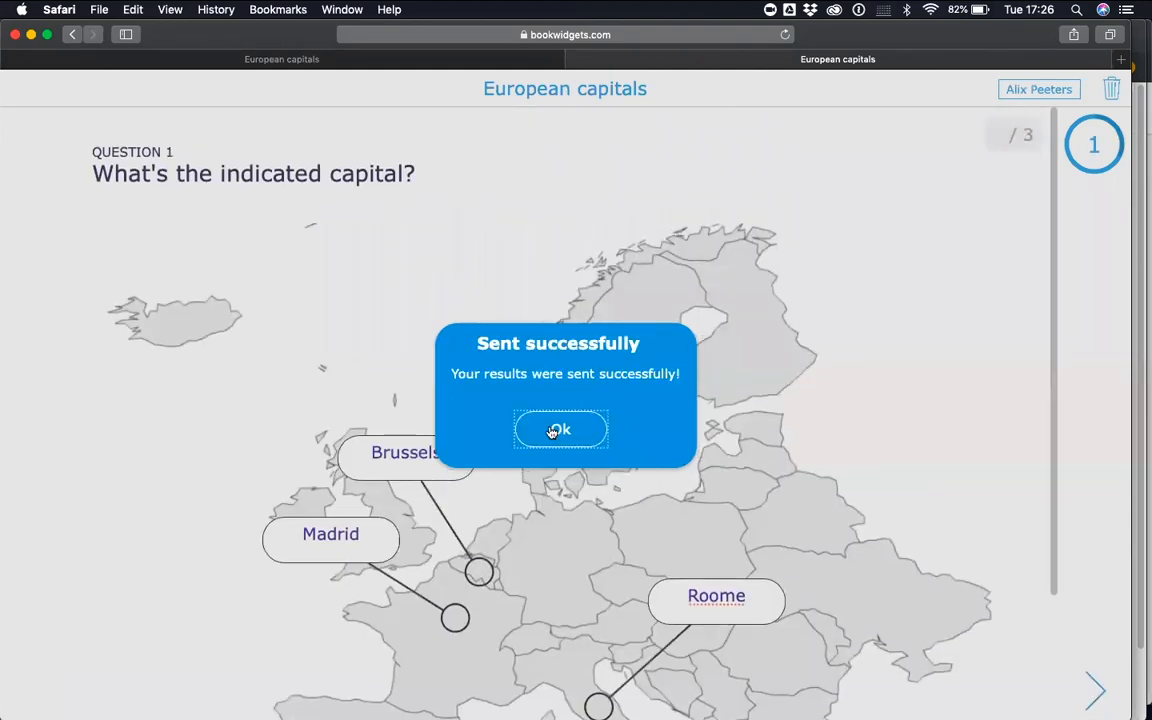
left_click(560, 429)
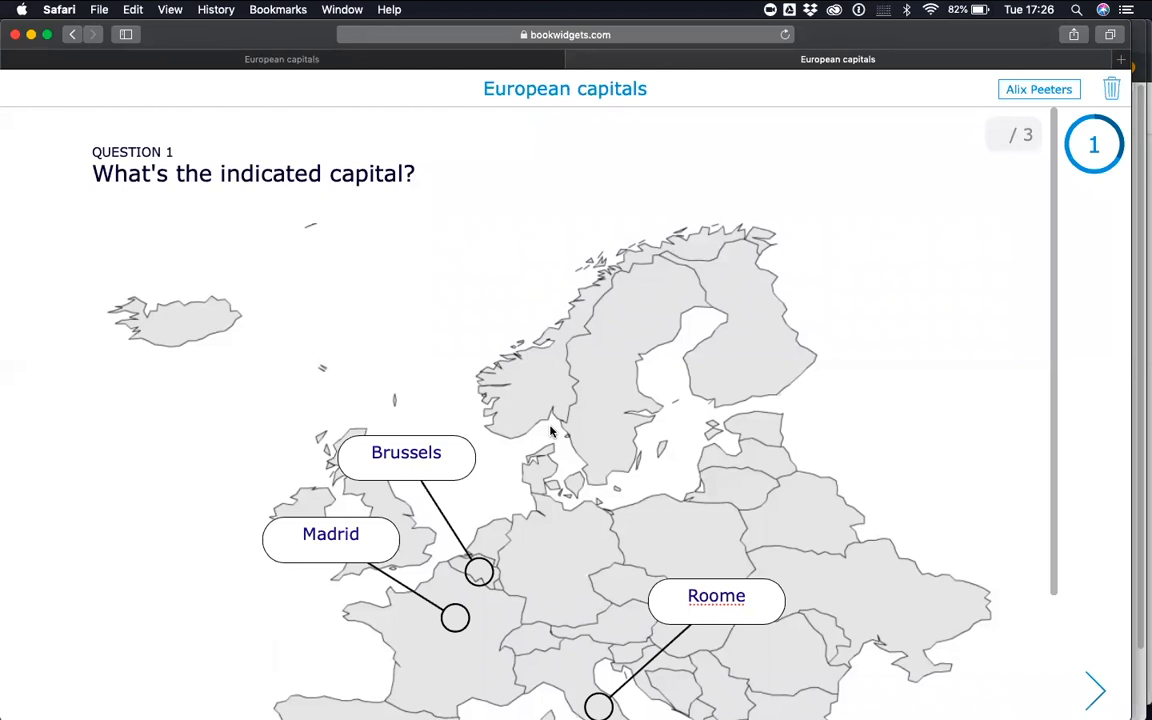
Switch to the teacher's Geography class in Chrome and open the student's handed-in European capitals submission
key("ctrl+Up")
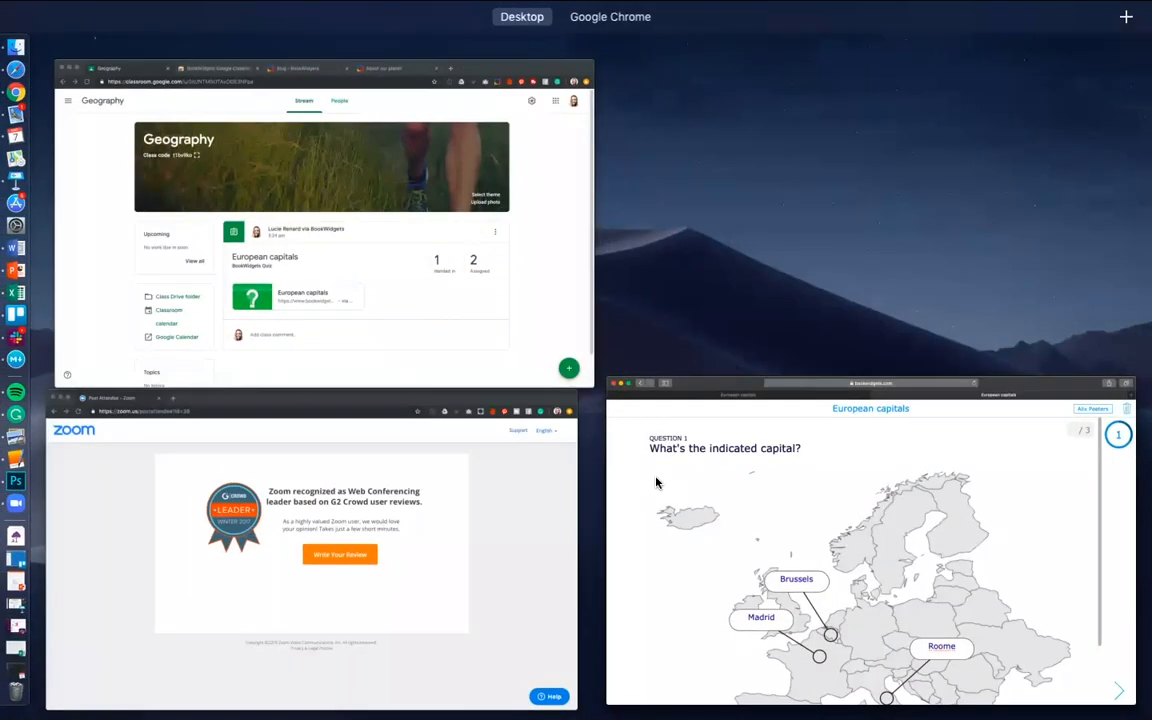
left_click(371, 332)
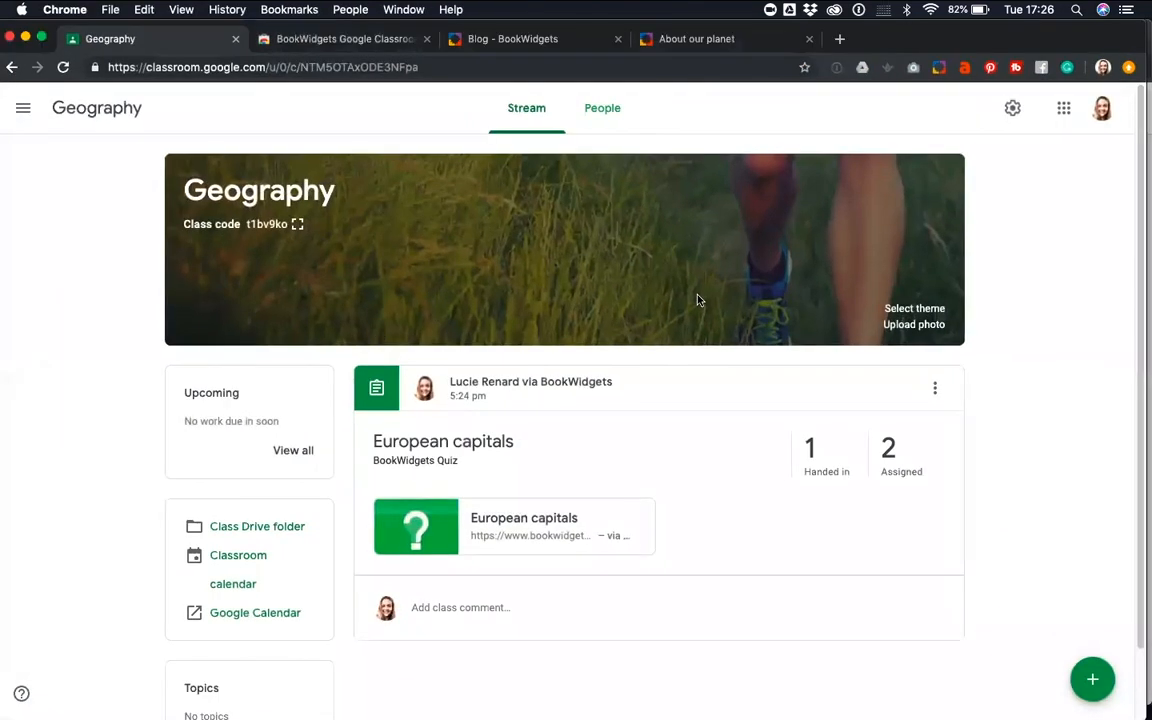
left_click(813, 455)
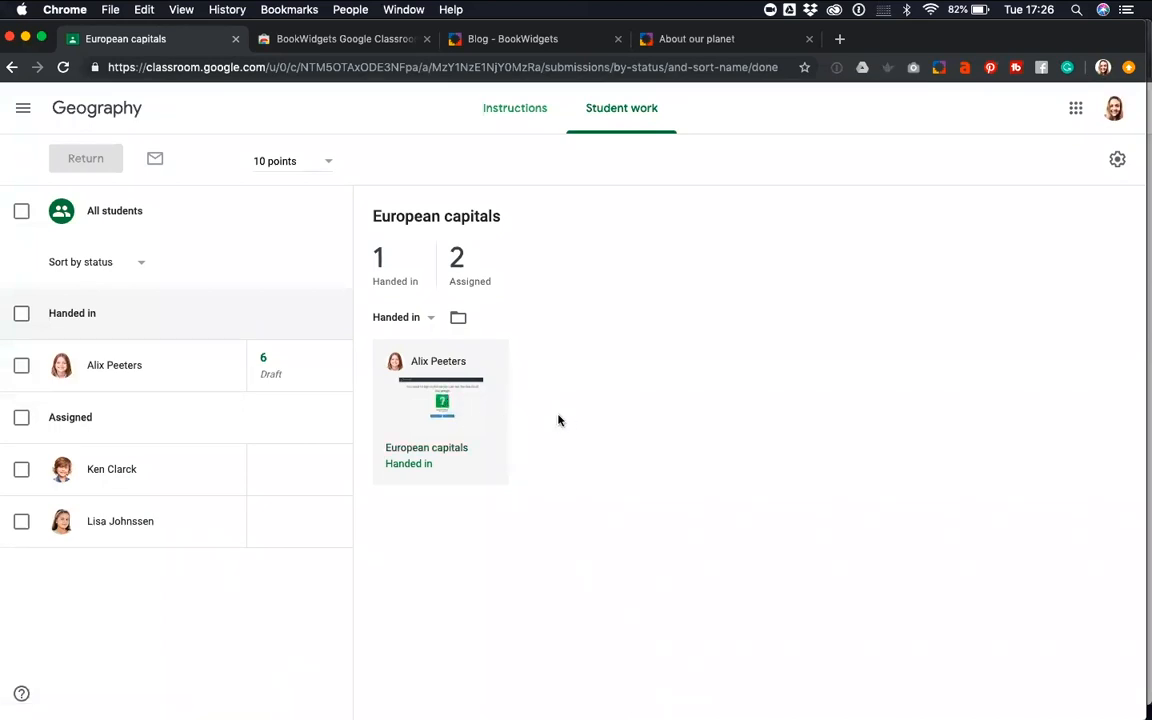
left_click(443, 403)
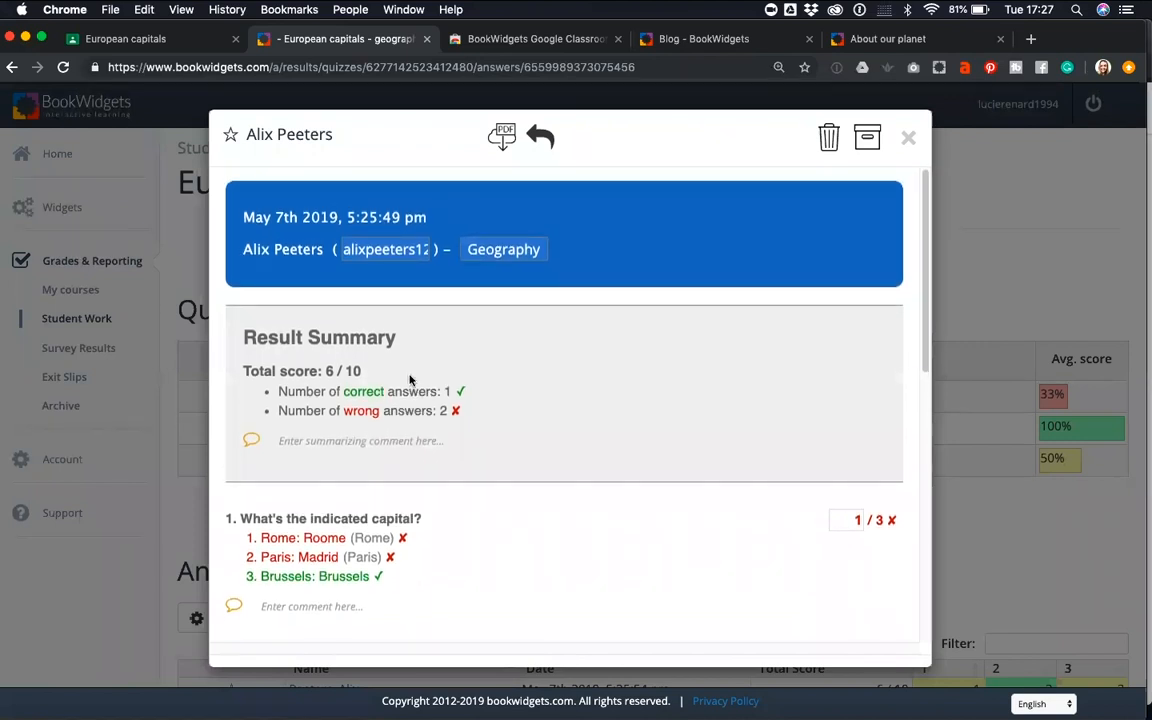
Add the comment "Mind your spelling!" to the first question, "What's the indicated capital?", in the student's submission
scroll(400, 378, "down", 3)
scroll(405, 379, "up", 3)
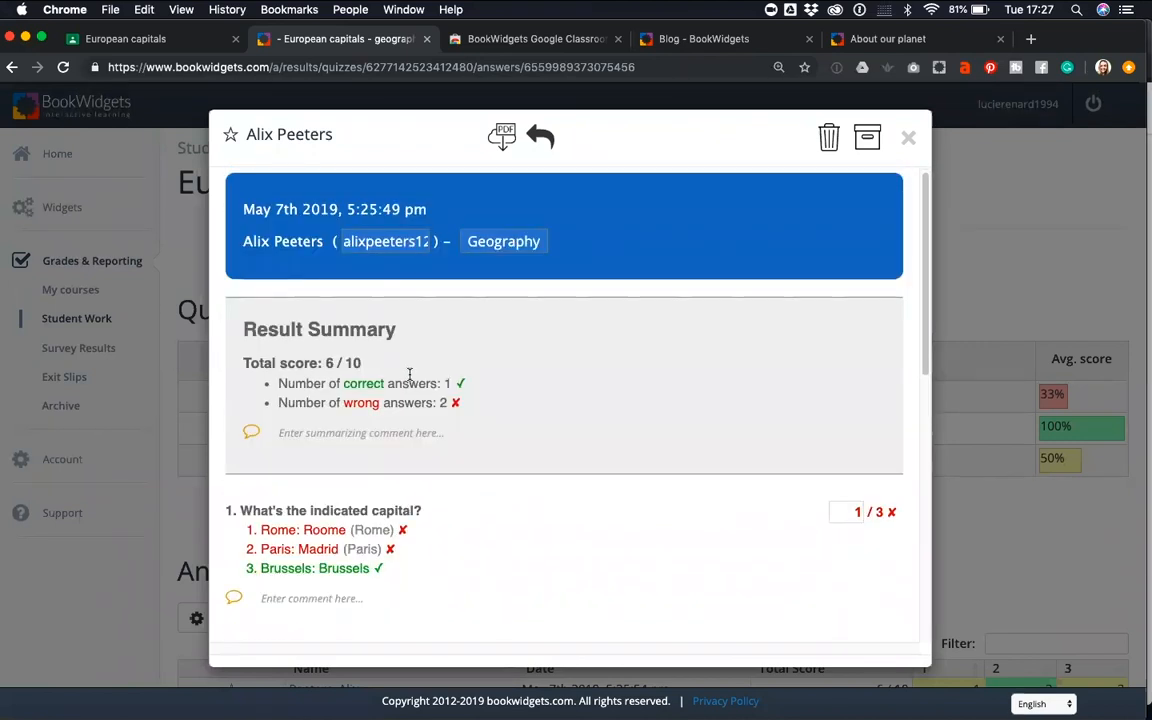
scroll(409, 376, "down", 2)
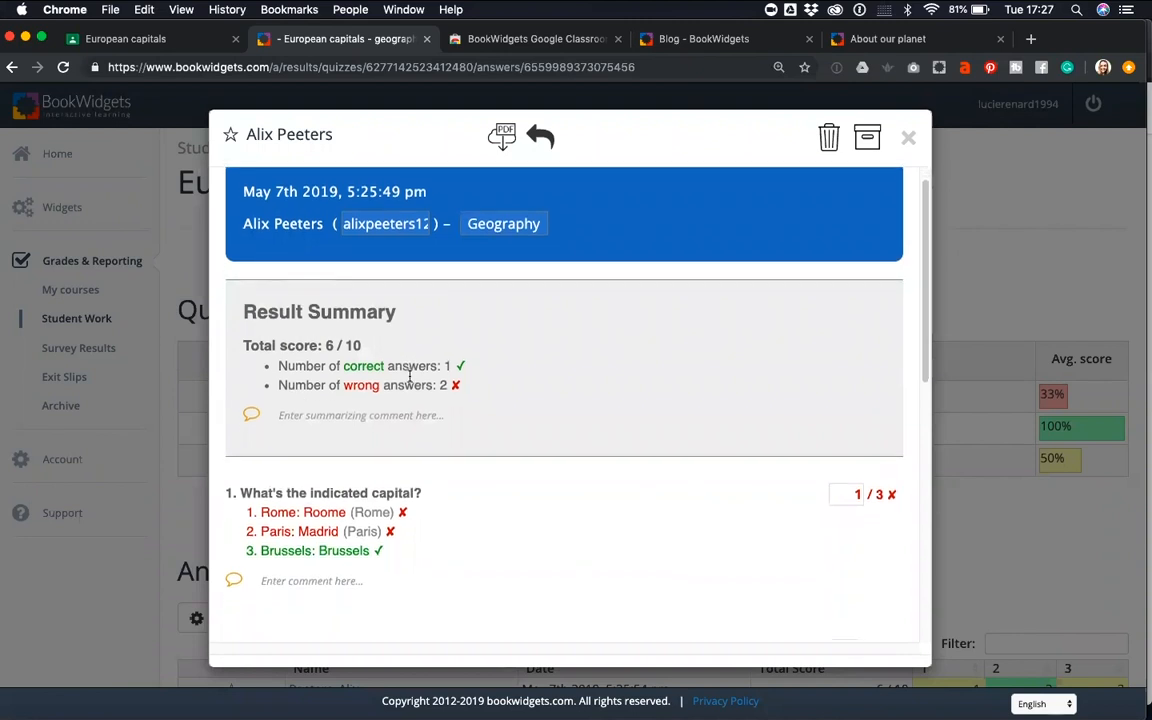
scroll(494, 411, "down", 2)
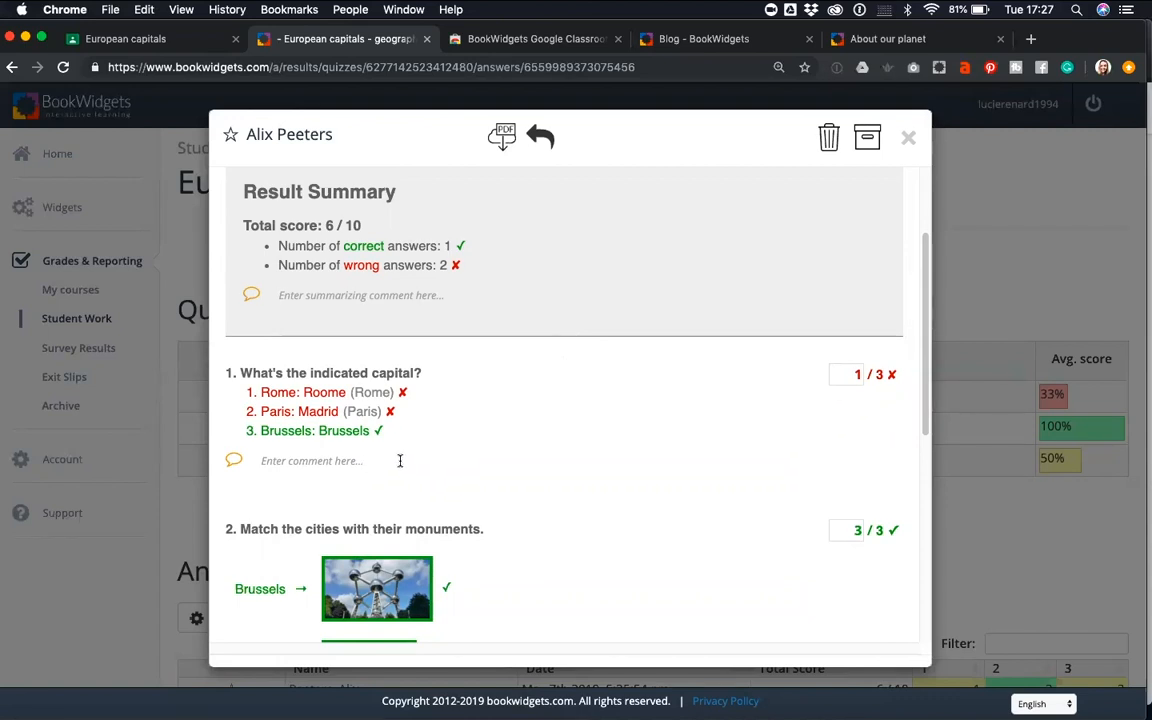
scroll(401, 462, "up", 1)
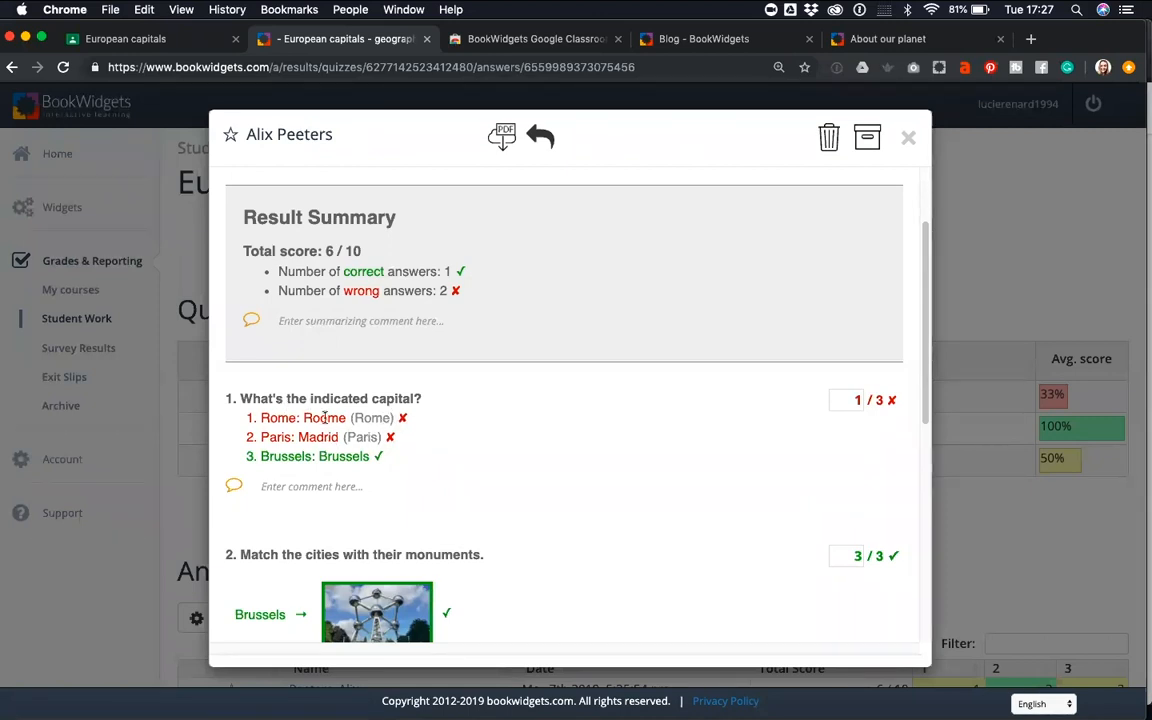
left_click(330, 487)
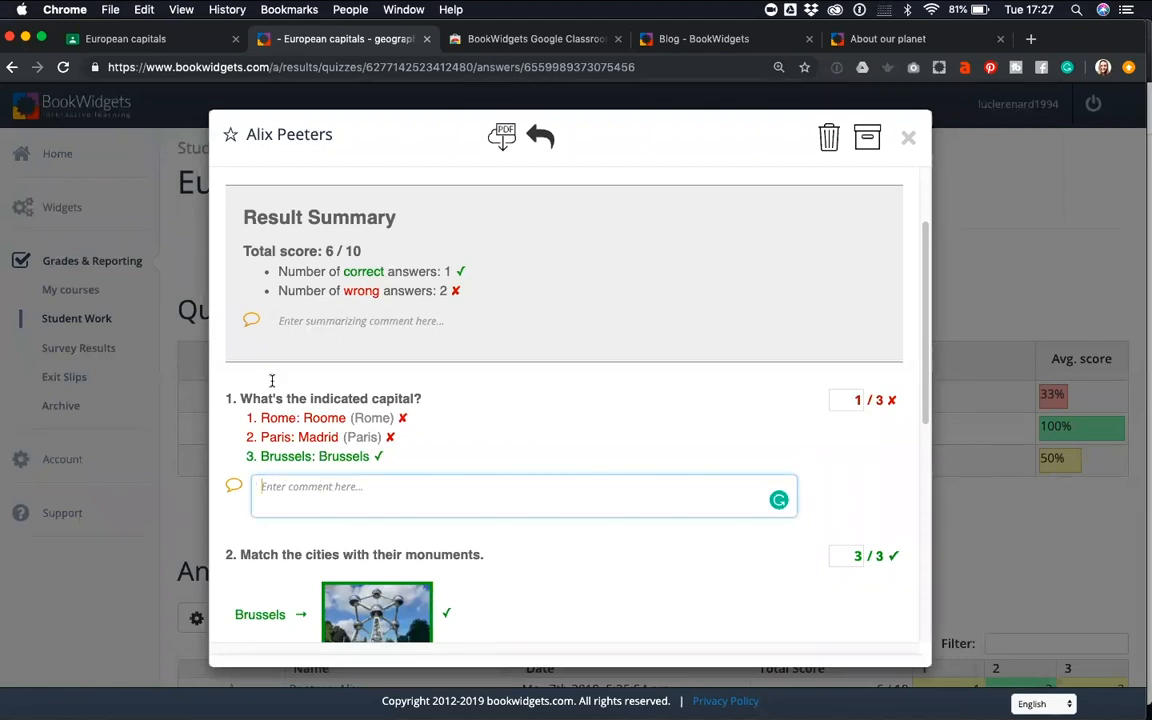
type("Mind you")
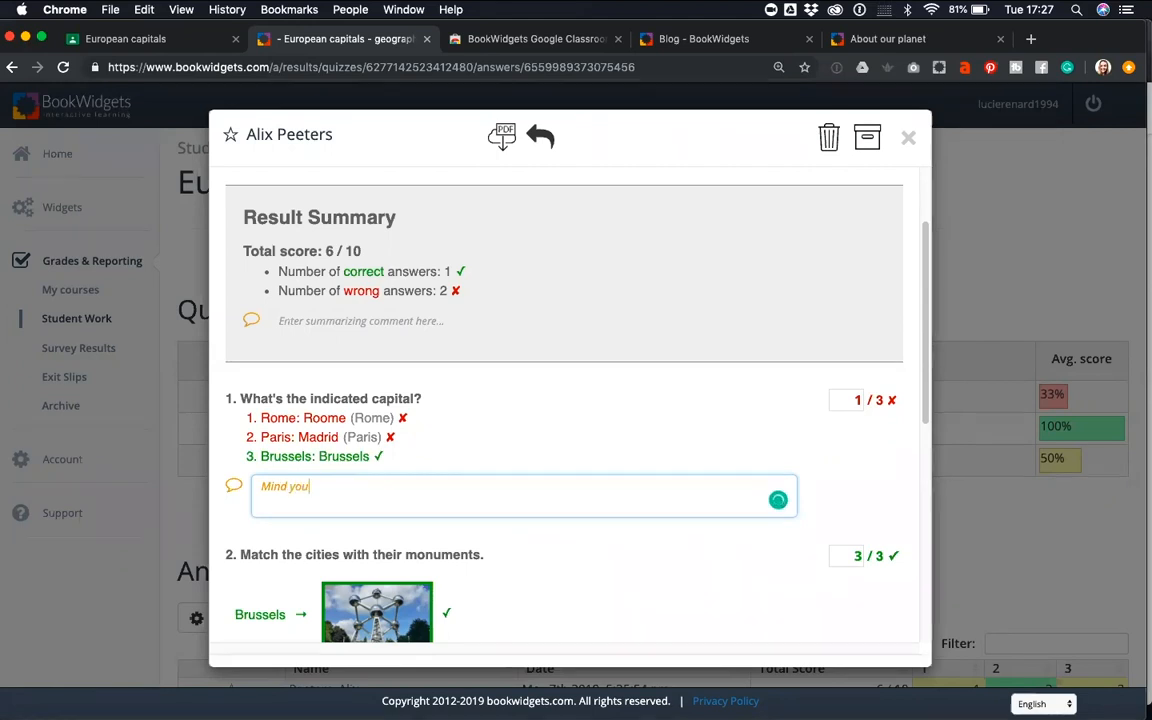
type("r spelling!")
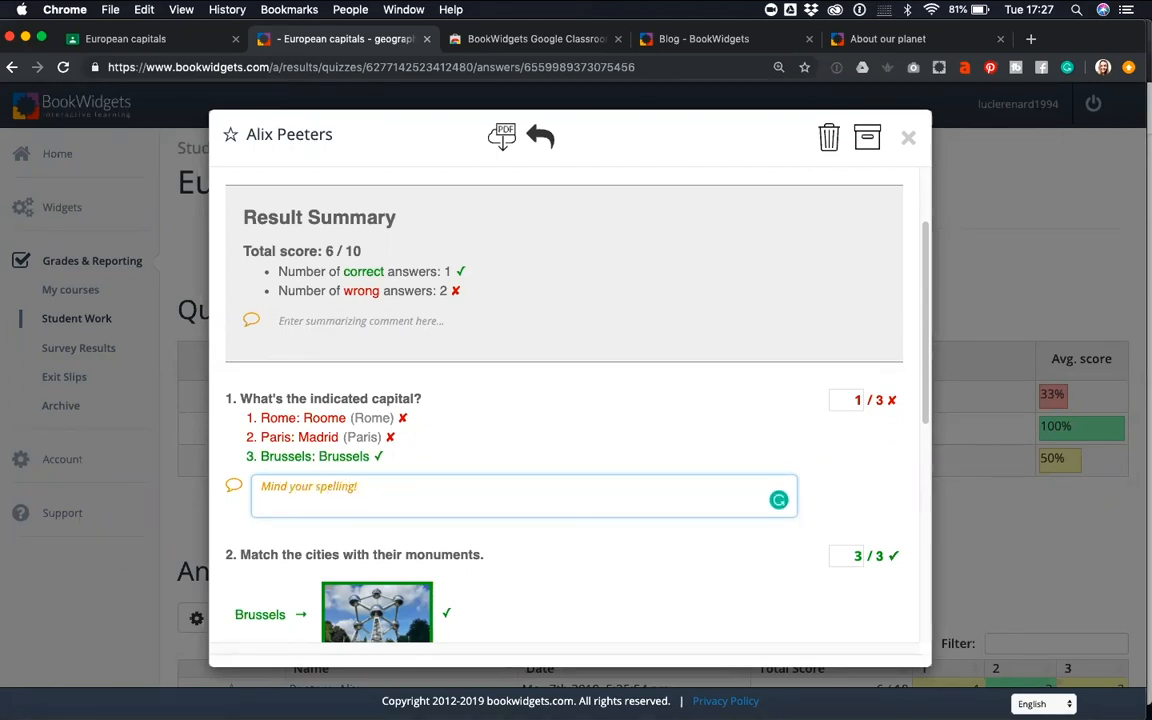
Set the student's score for the first question to 2 out of 3
left_click(849, 400)
double_click(851, 399)
type("2")
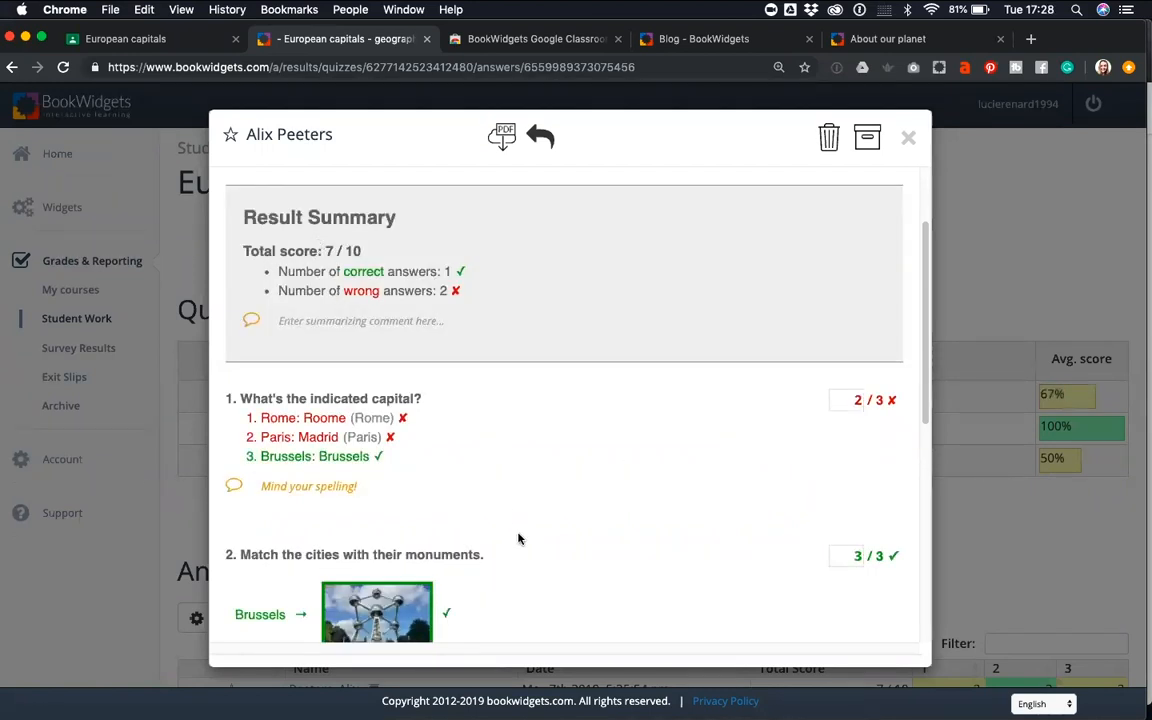
Review the comment fields of the second and third questions and the email return form, closing the submission without sending
scroll(518, 539, "down", 2)
scroll(518, 539, "down", 8)
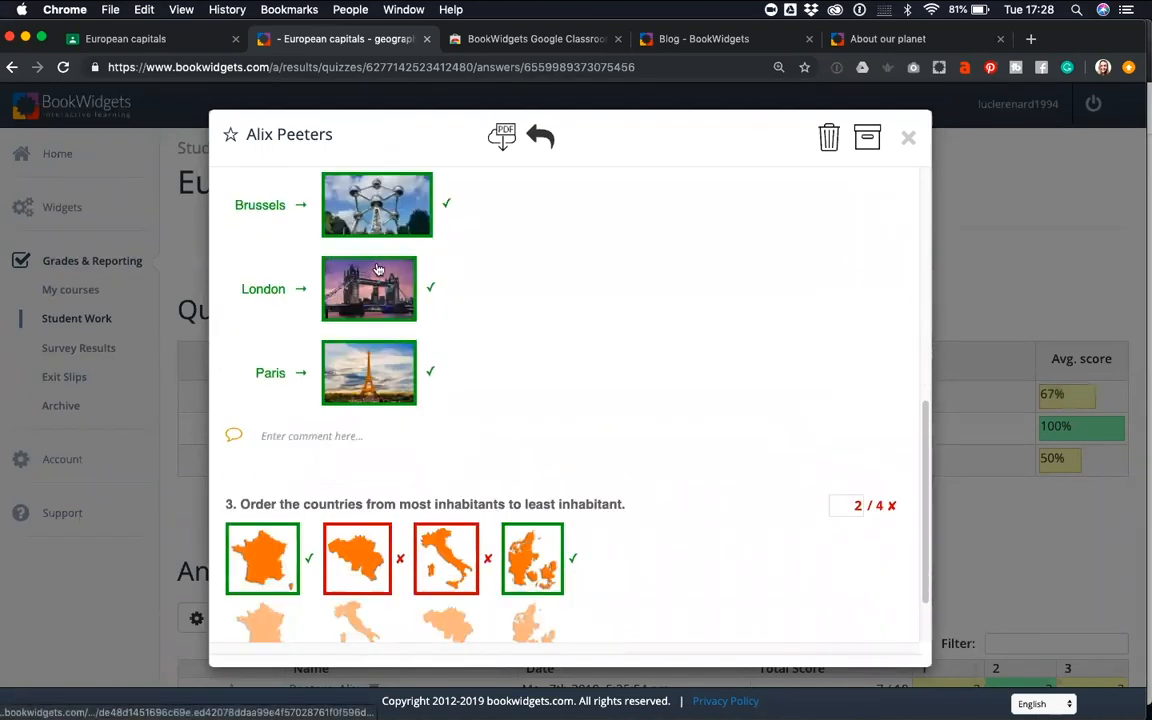
left_click(326, 352)
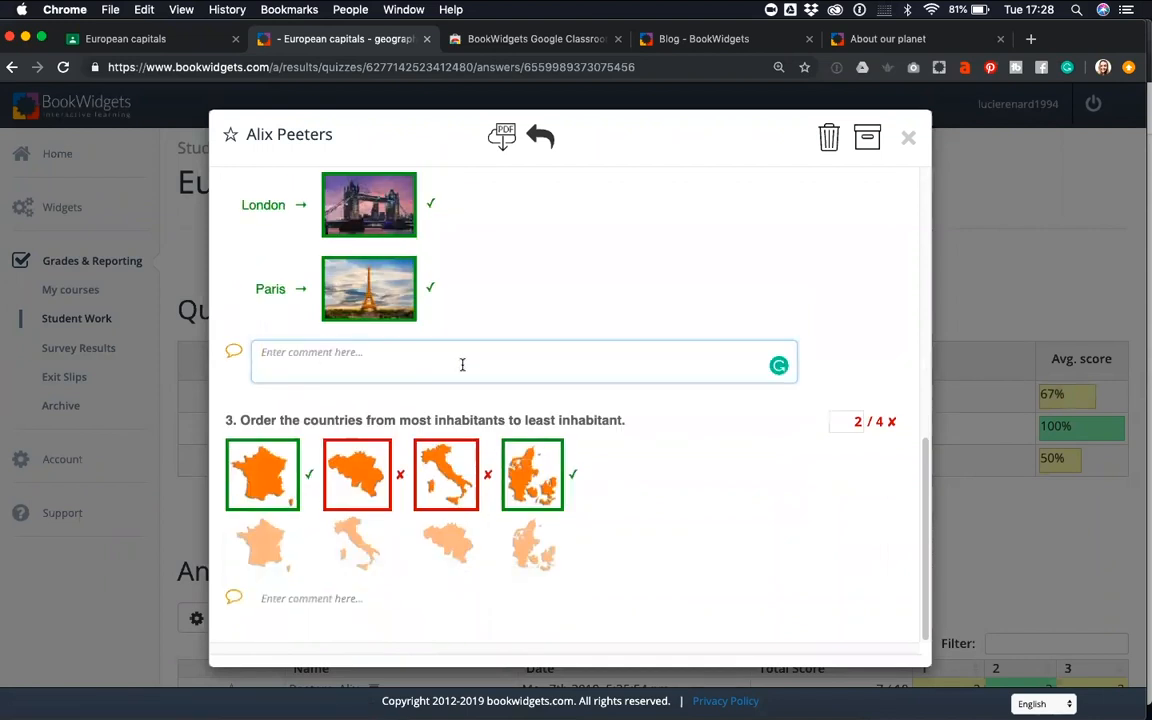
left_click(350, 600)
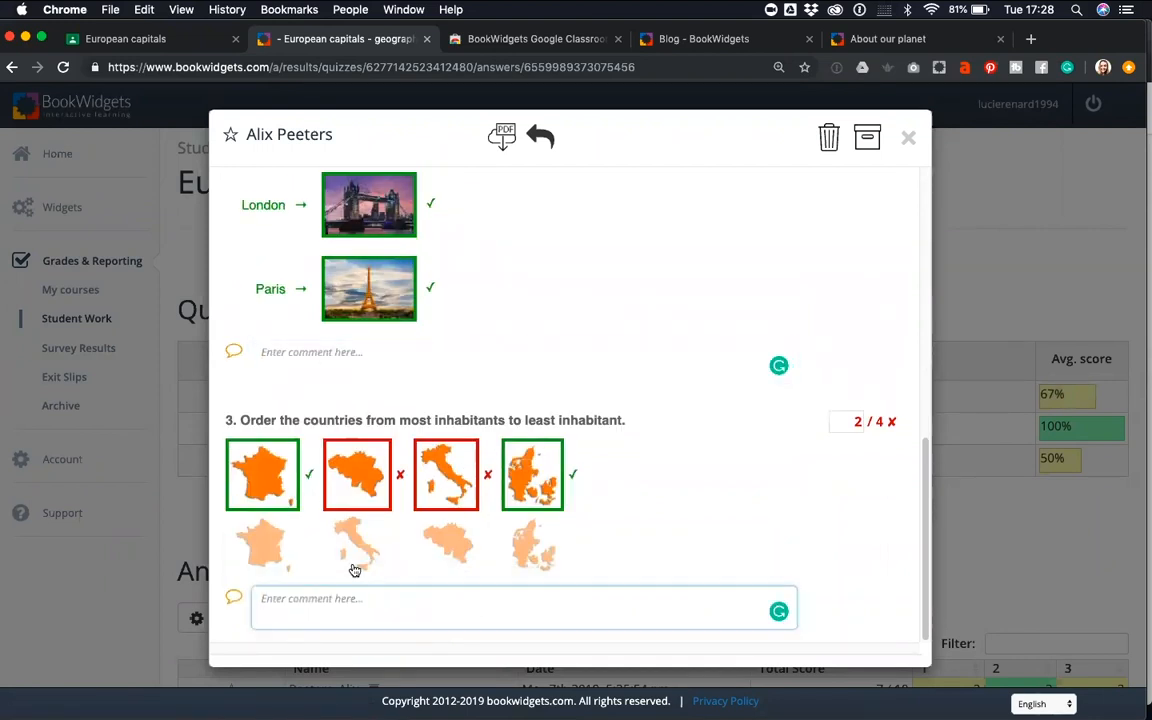
scroll(352, 565, "up", 5)
scroll(350, 561, "up", 6)
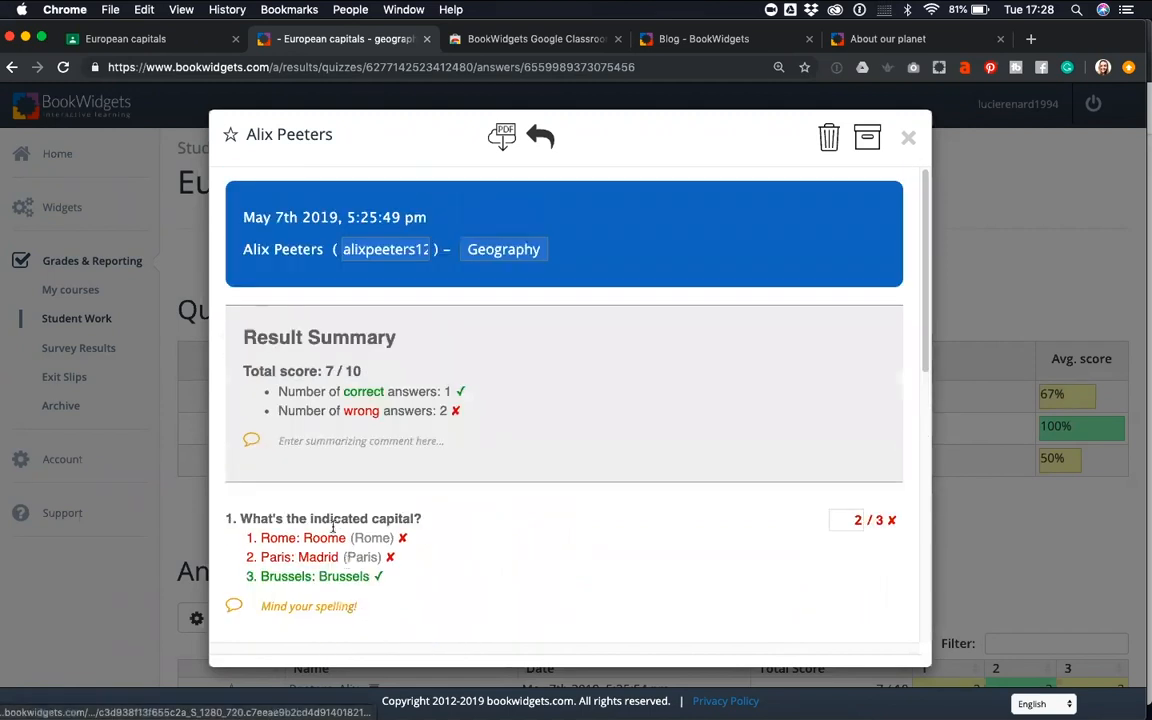
left_click(540, 136)
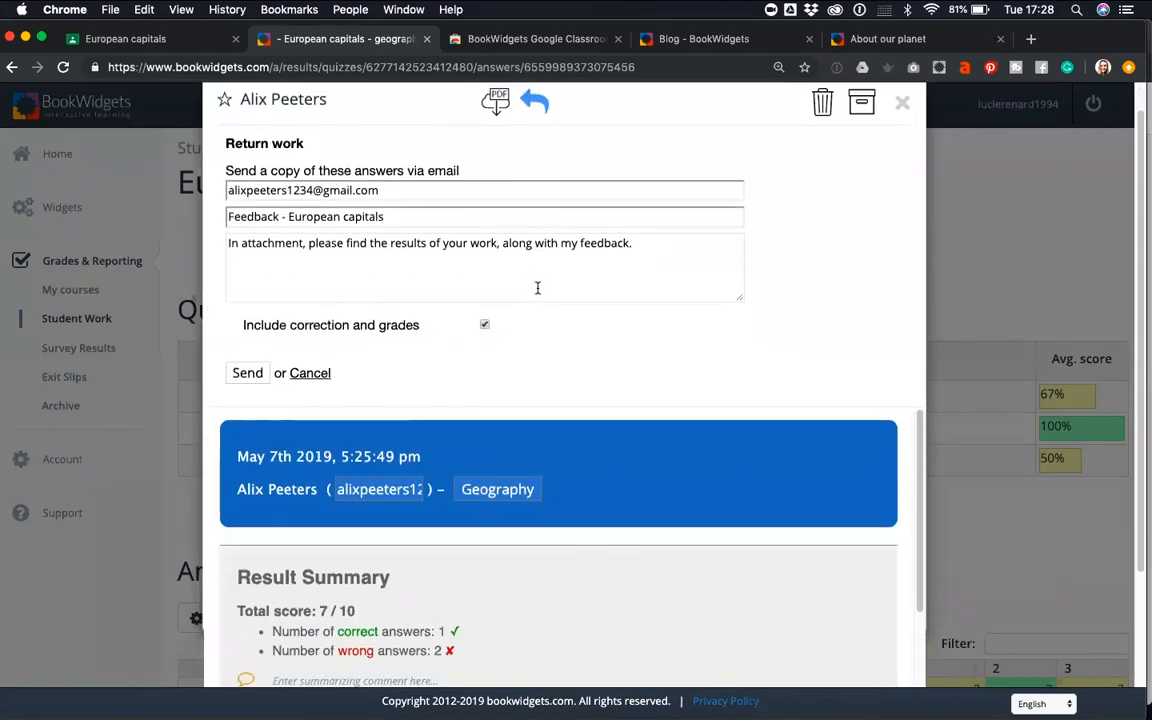
left_click(902, 105)
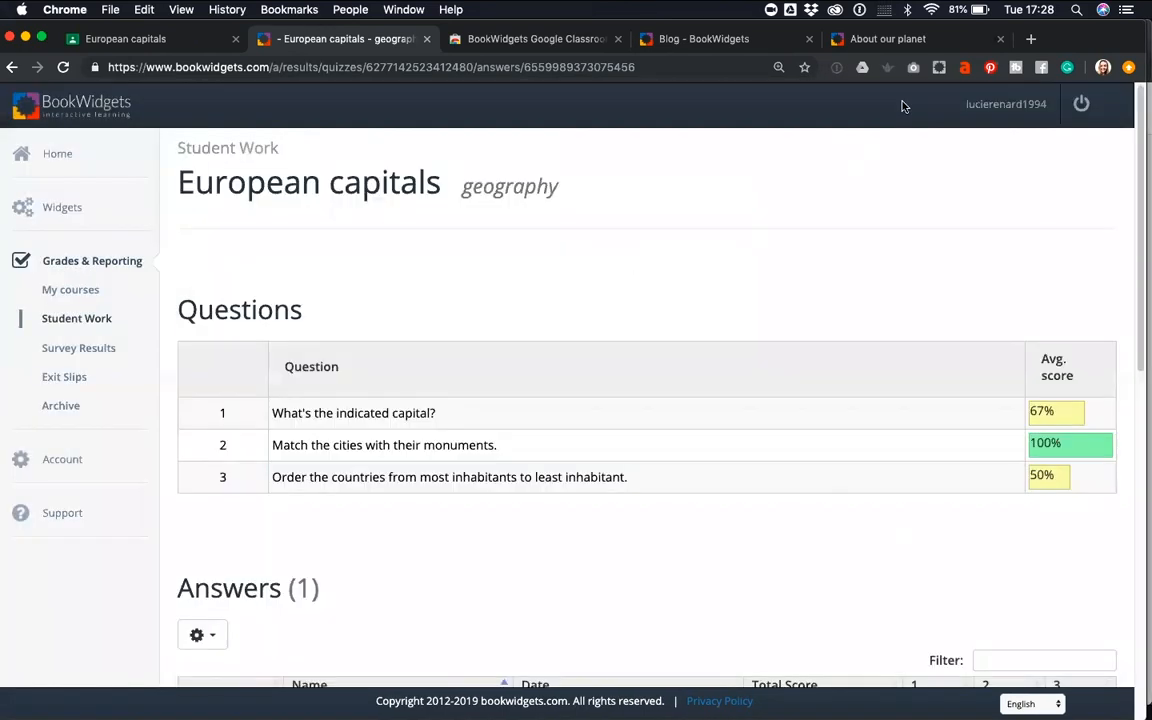
Return the student's handed-in European capitals work with its draft grade in Google Classroom and confirm
left_click(86, 38)
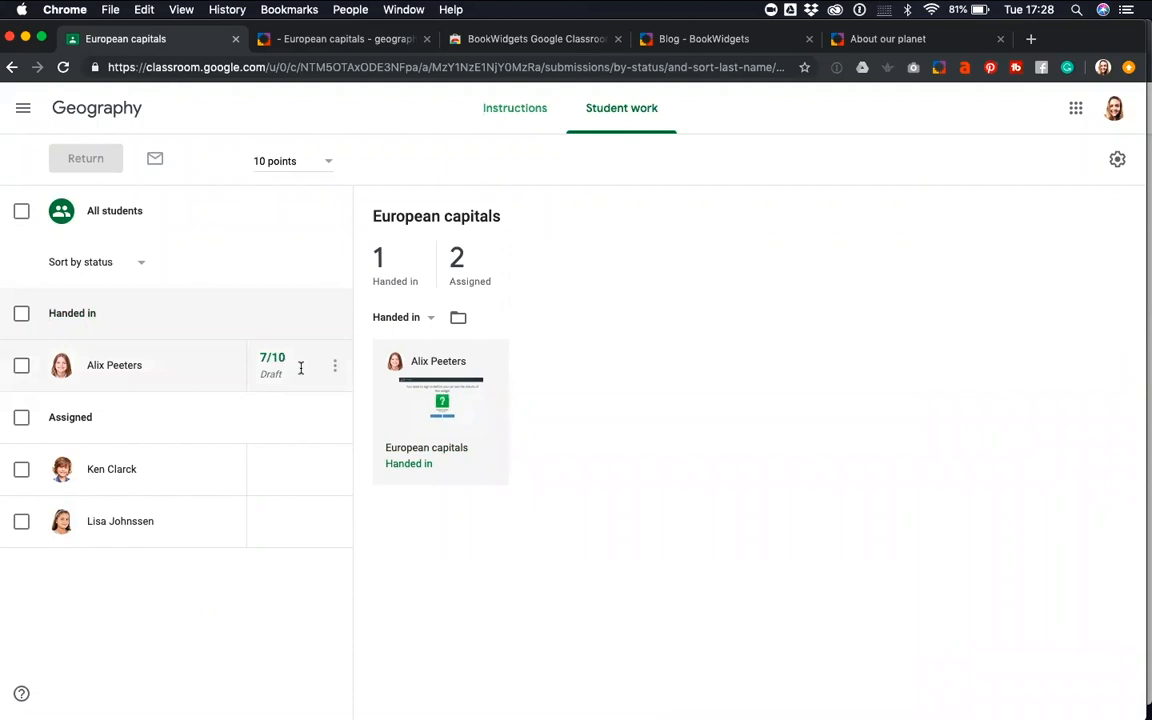
left_click(22, 367)
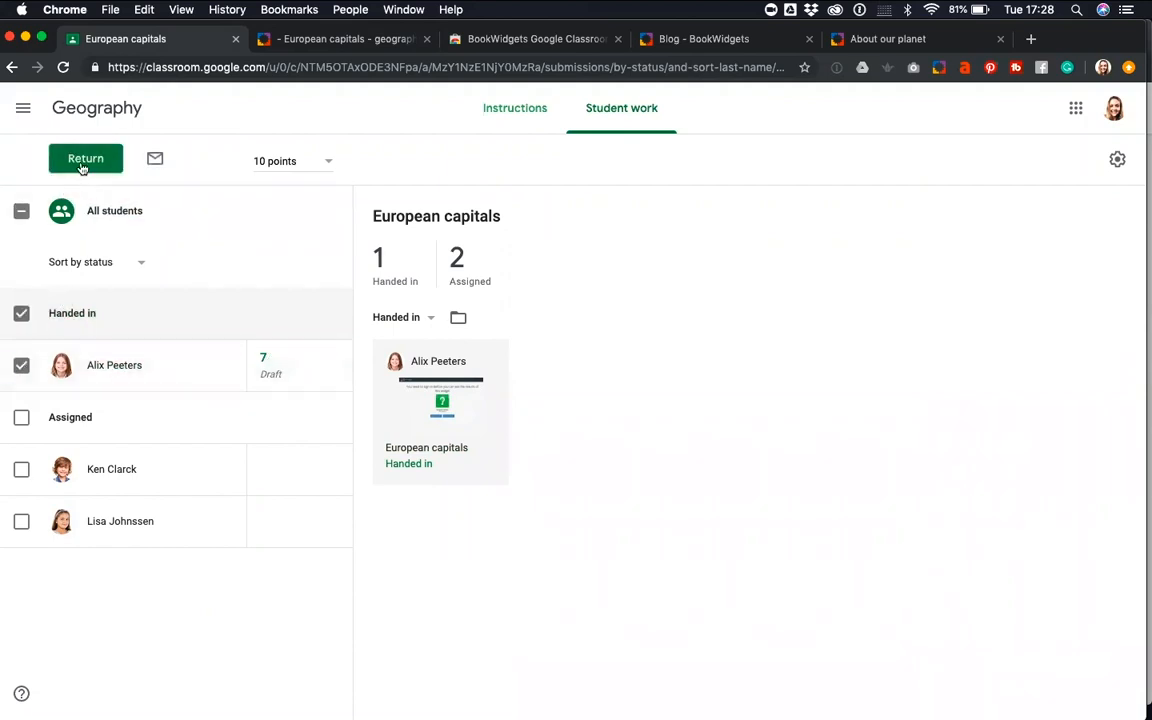
left_click(77, 158)
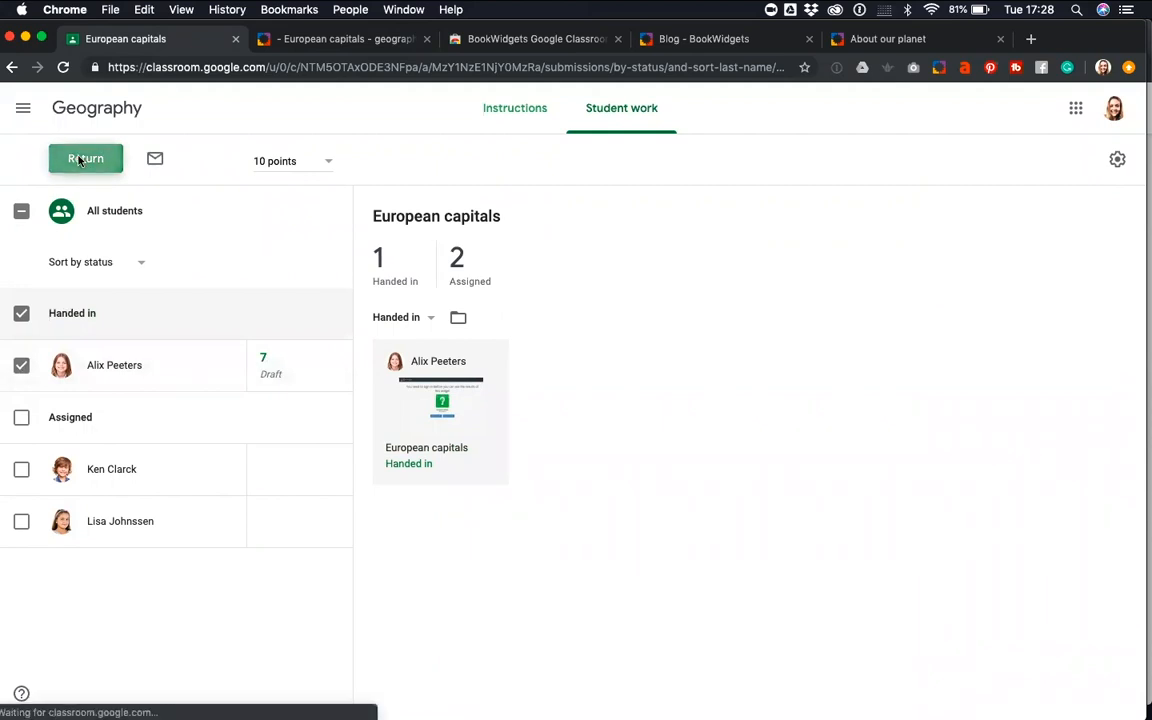
left_click(702, 493)
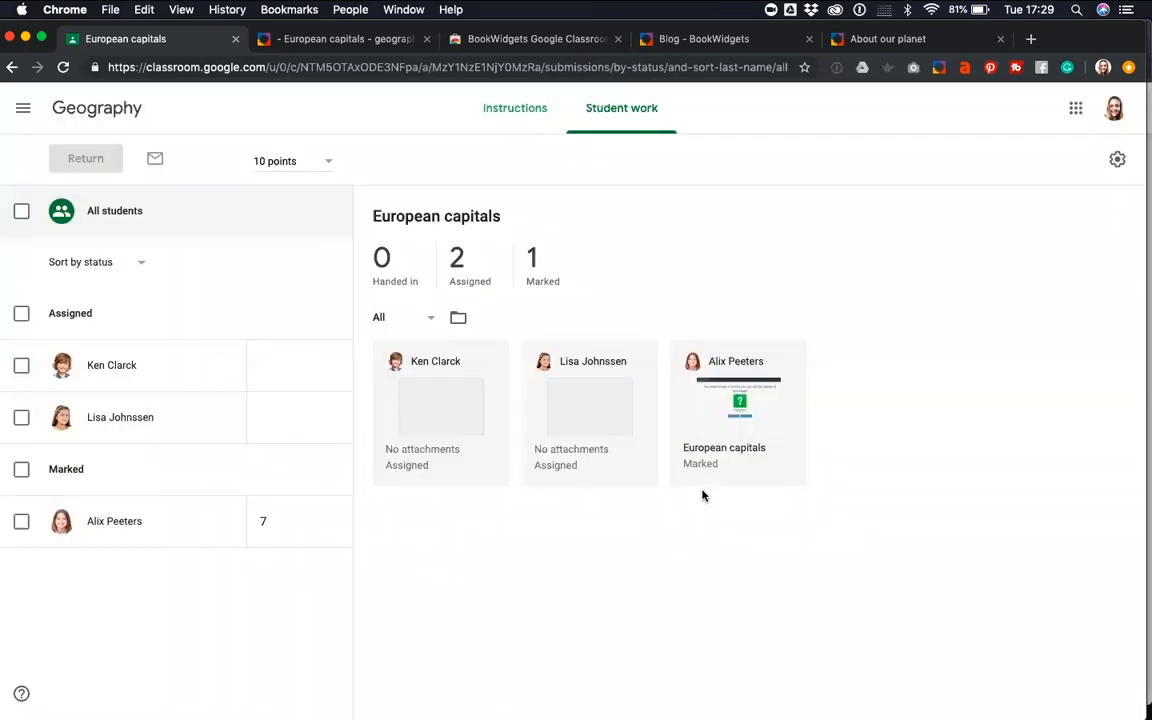
Switch to the student's Safari window, reload the European capitals assignment and open the returned work
key("ctrl+Up")
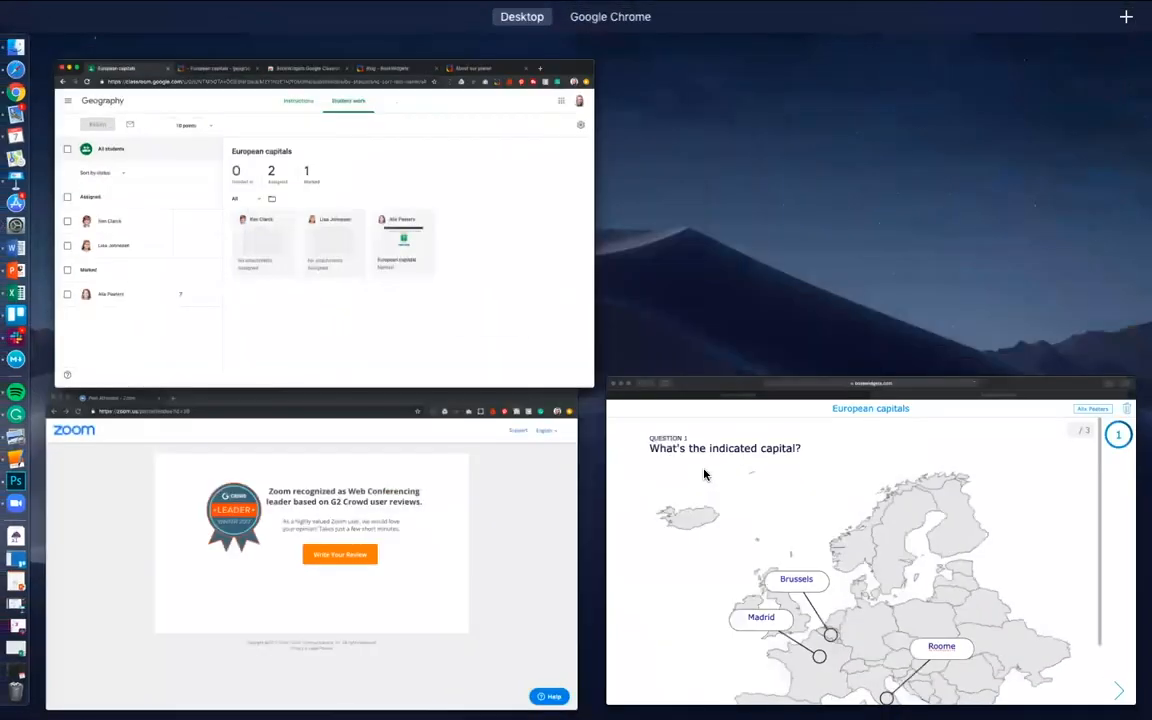
left_click(711, 481)
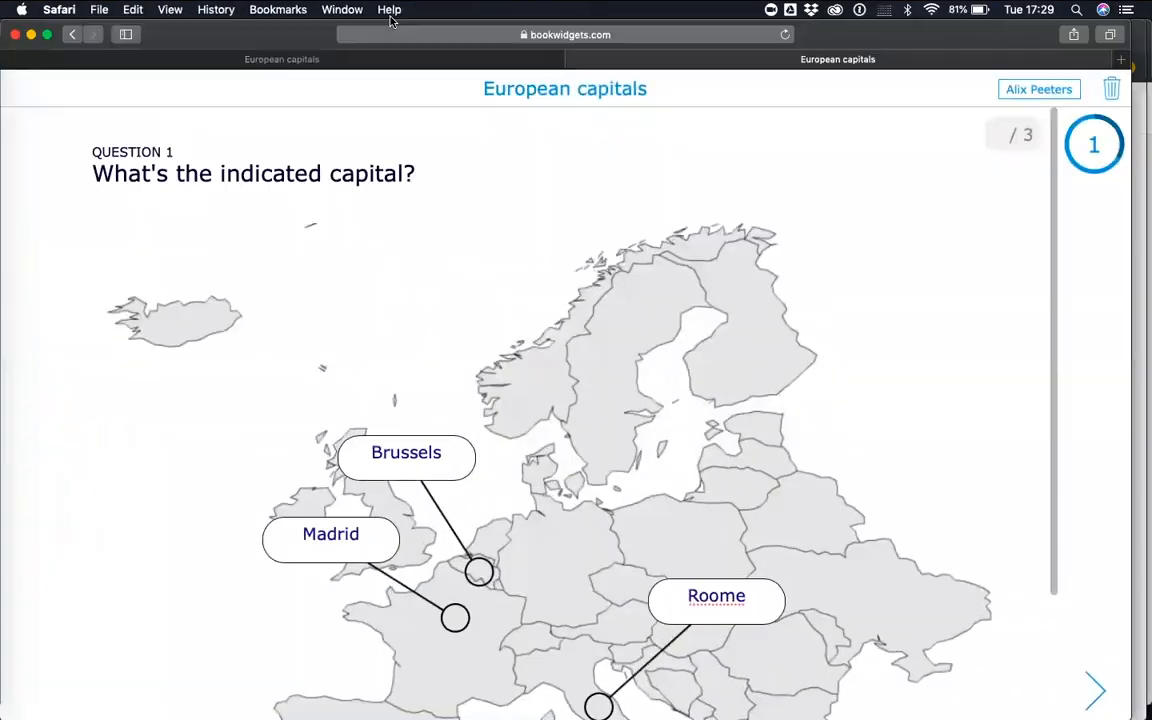
left_click(358, 58)
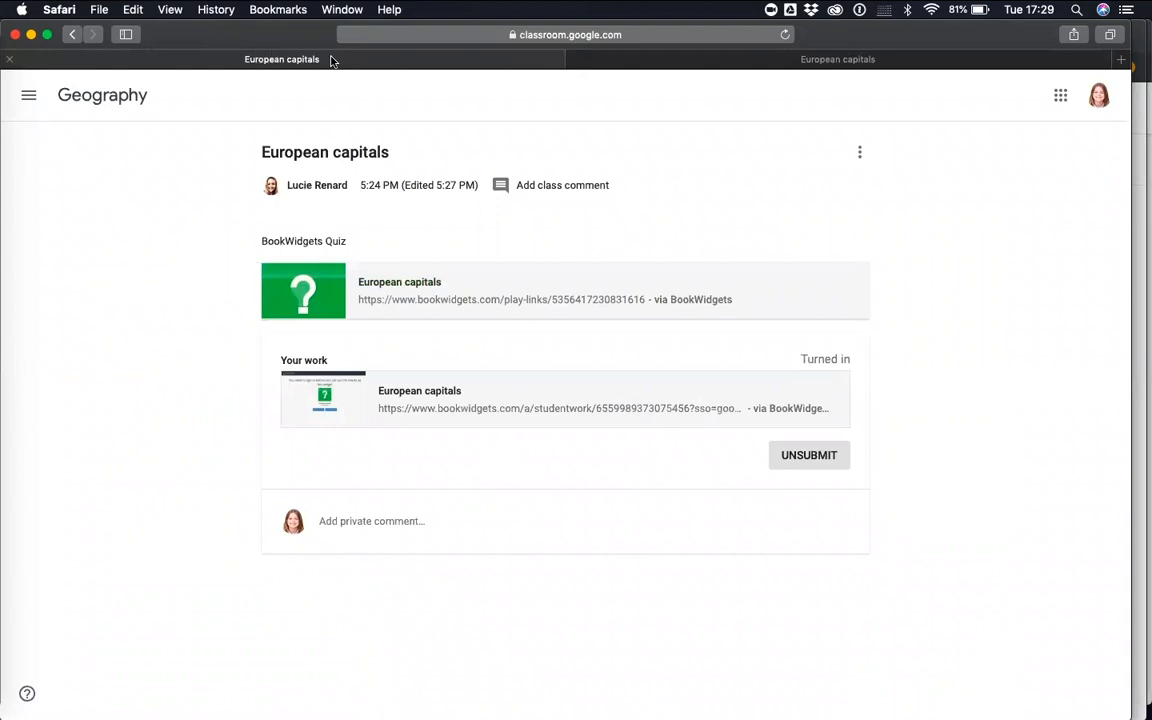
left_click(785, 35)
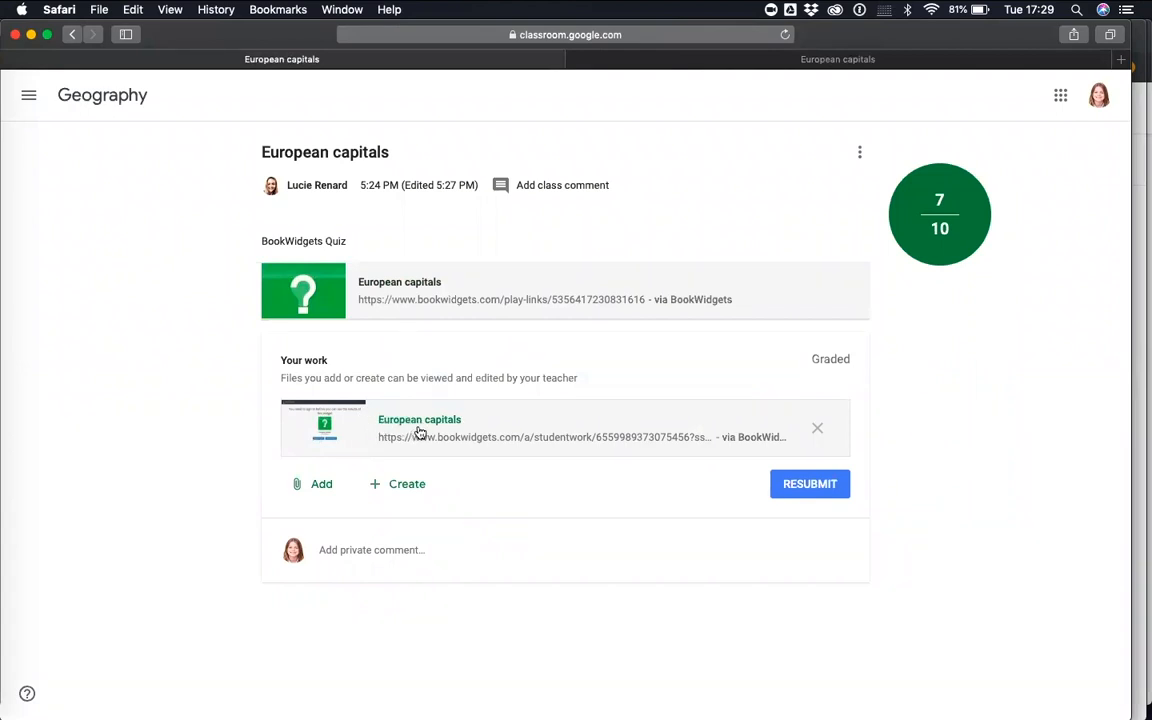
left_click(380, 424)
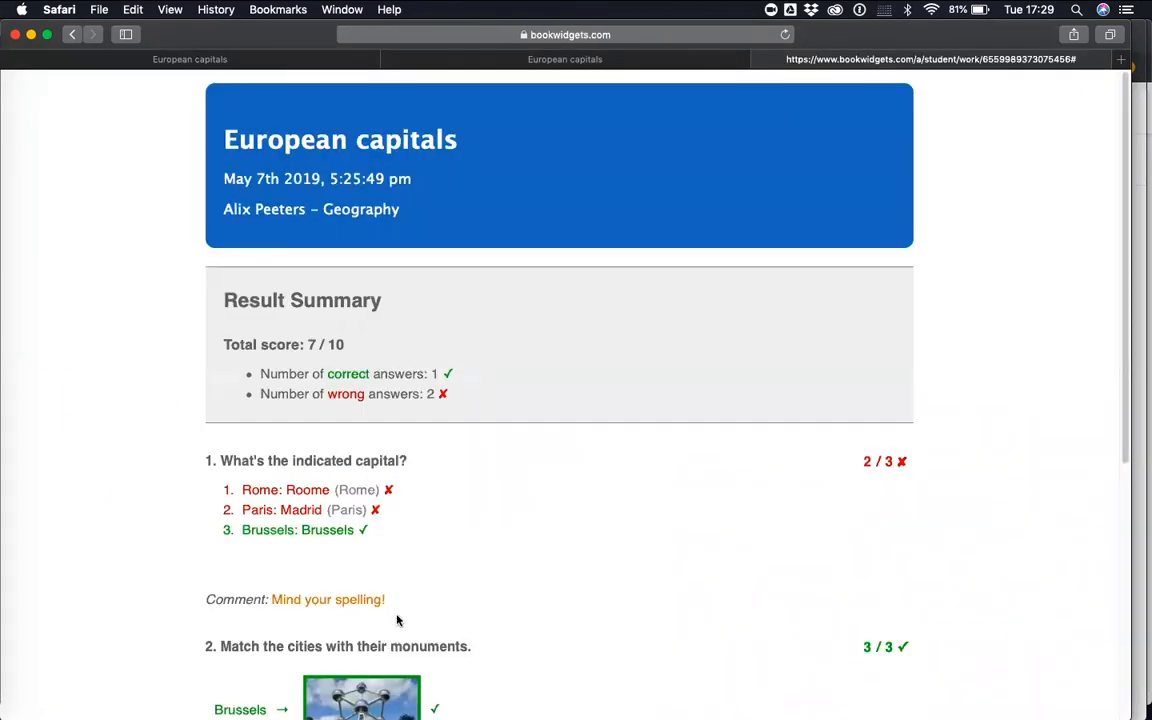
Examine the returned quiz results, including the per-question scores, the corrections and the teacher's comment on the first question
scroll(330, 350, "down", 2)
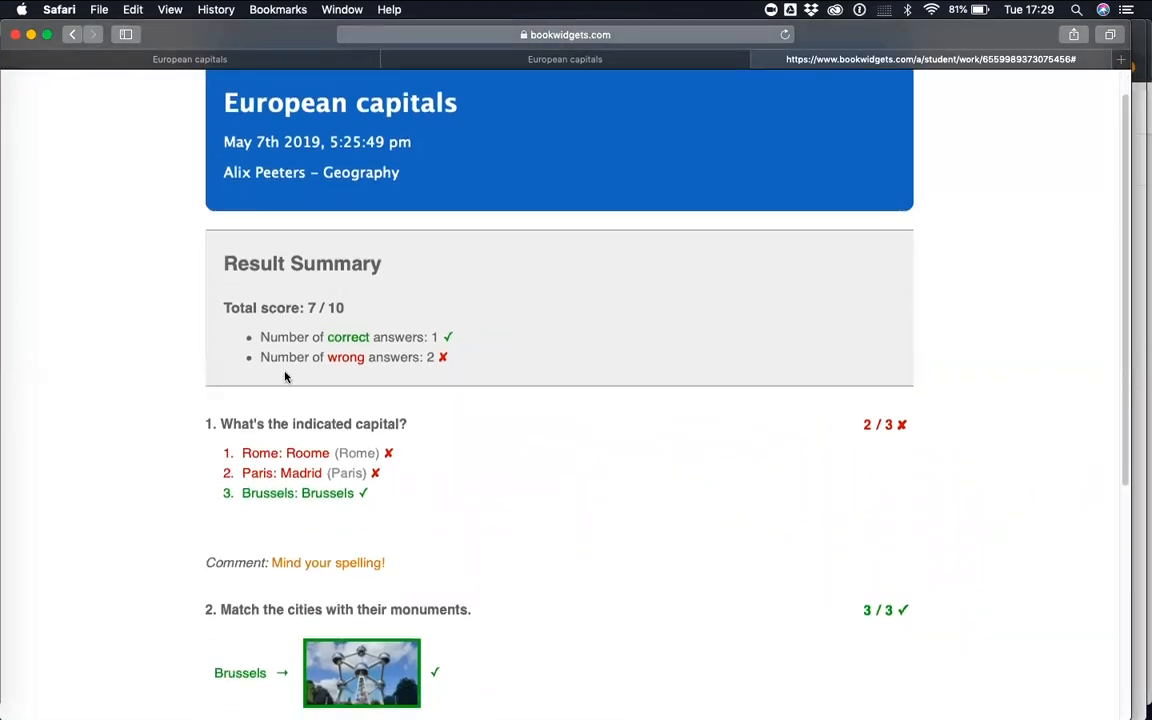
scroll(270, 393, "down", 2)
scroll(270, 401, "up", 2)
scroll(270, 398, "down", 3)
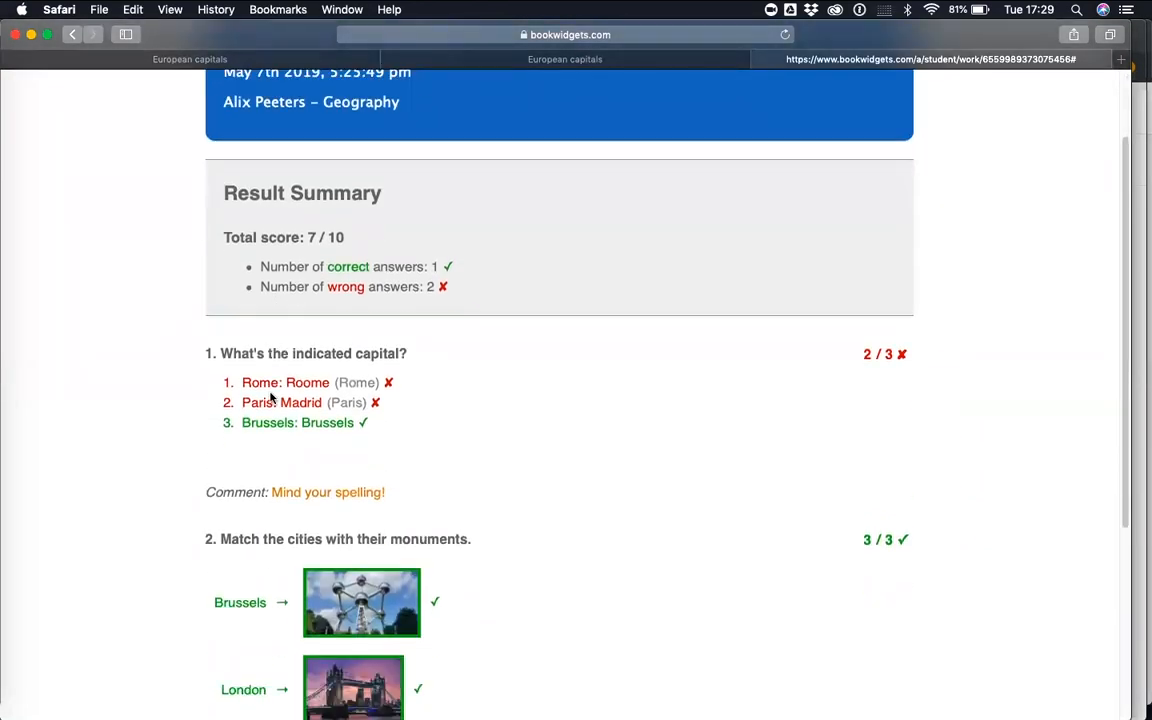
scroll(190, 390, "down", 4)
left_click_drag(440, 417, 178, 409)
left_click(386, 413)
left_click_drag(396, 415, 271, 411)
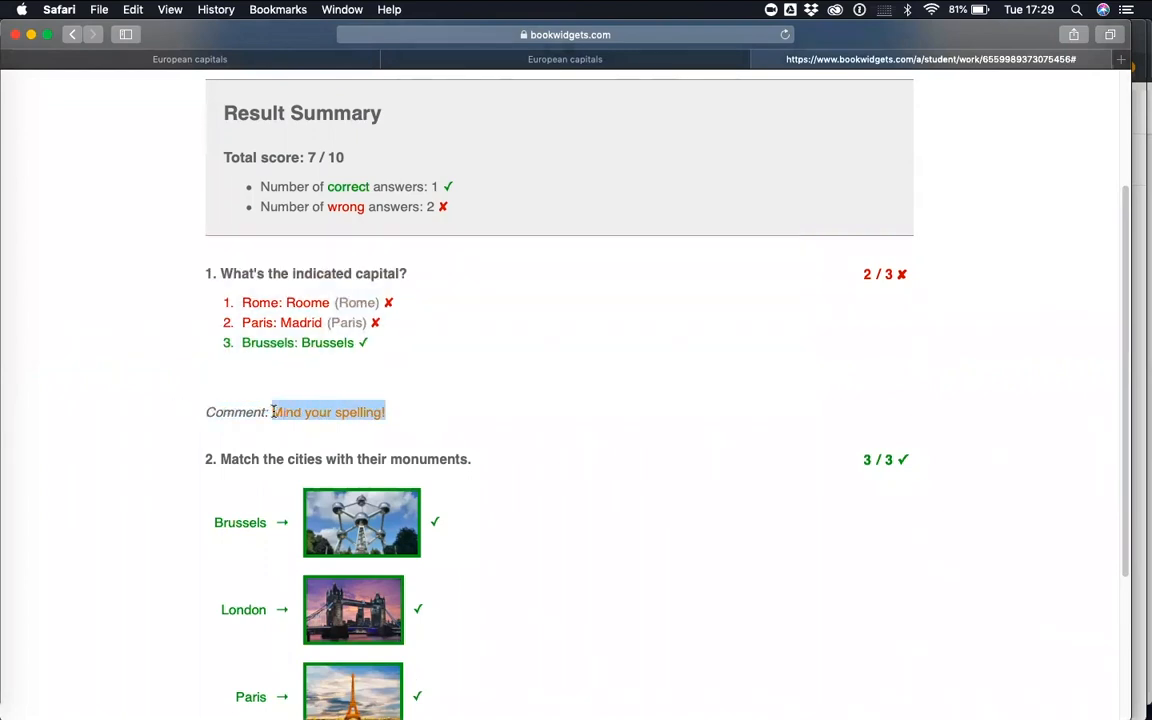
left_click(398, 412)
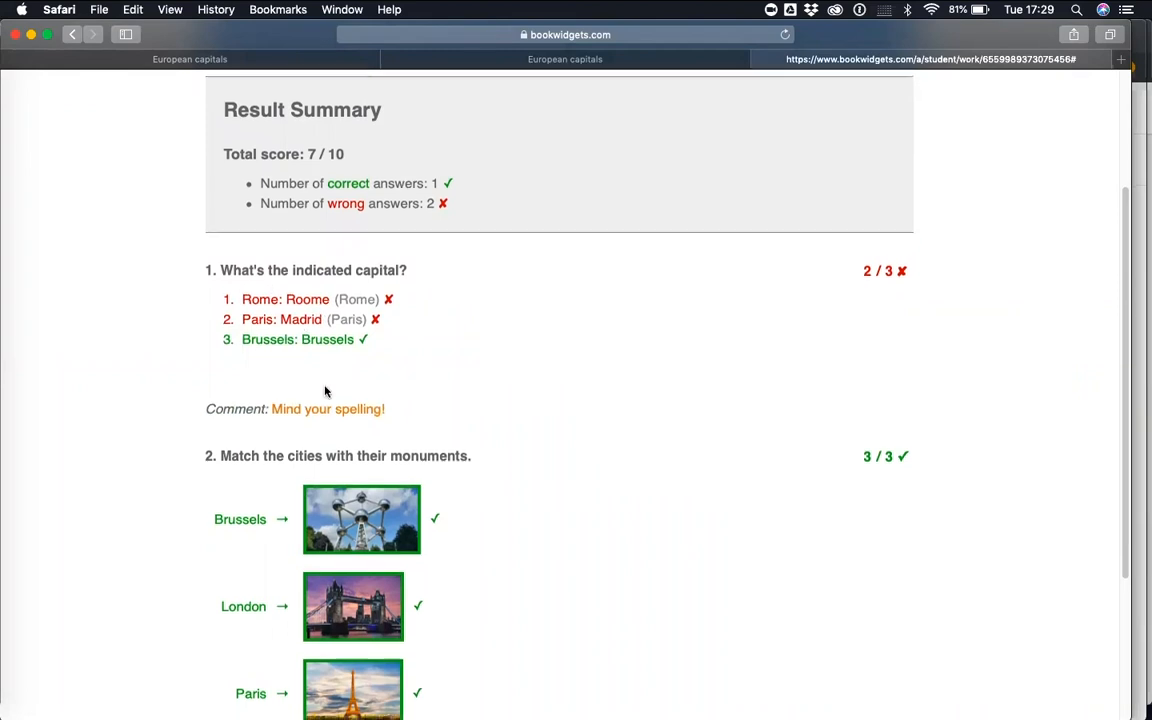
scroll(324, 392, "down", 5)
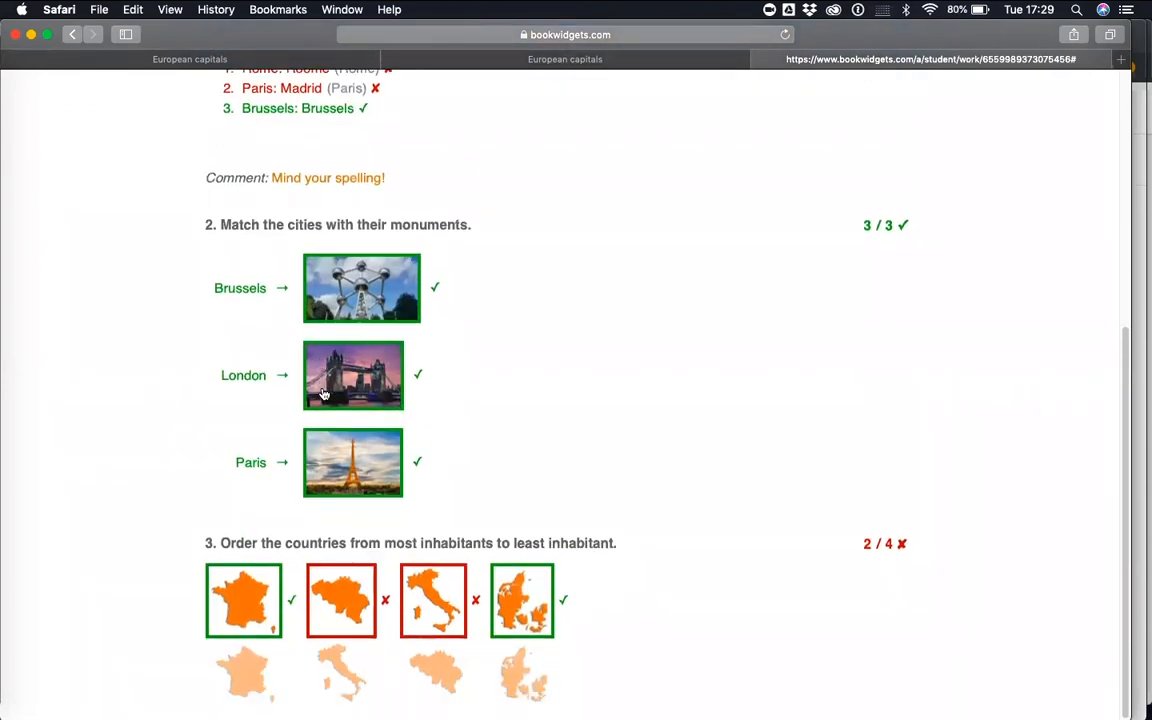
scroll(323, 393, "up", 8)
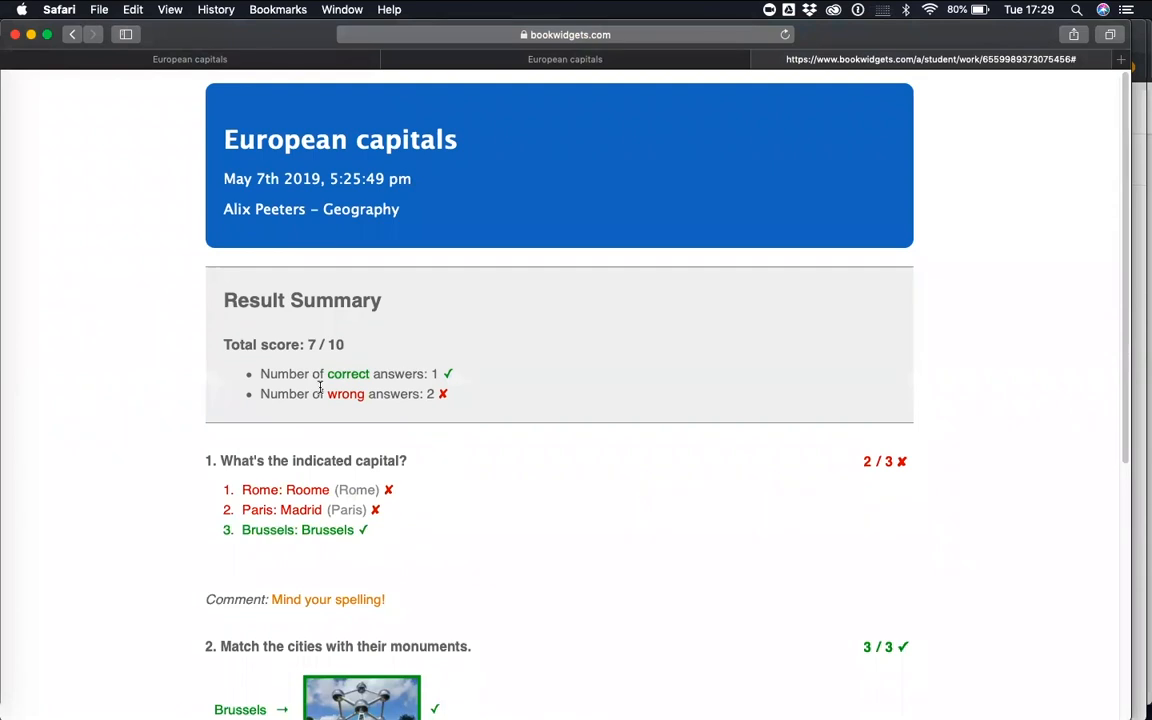
Switch back to the teacher's Chrome window and go to the Geography class stream with the European capitals assignment
key("ctrl+Up")
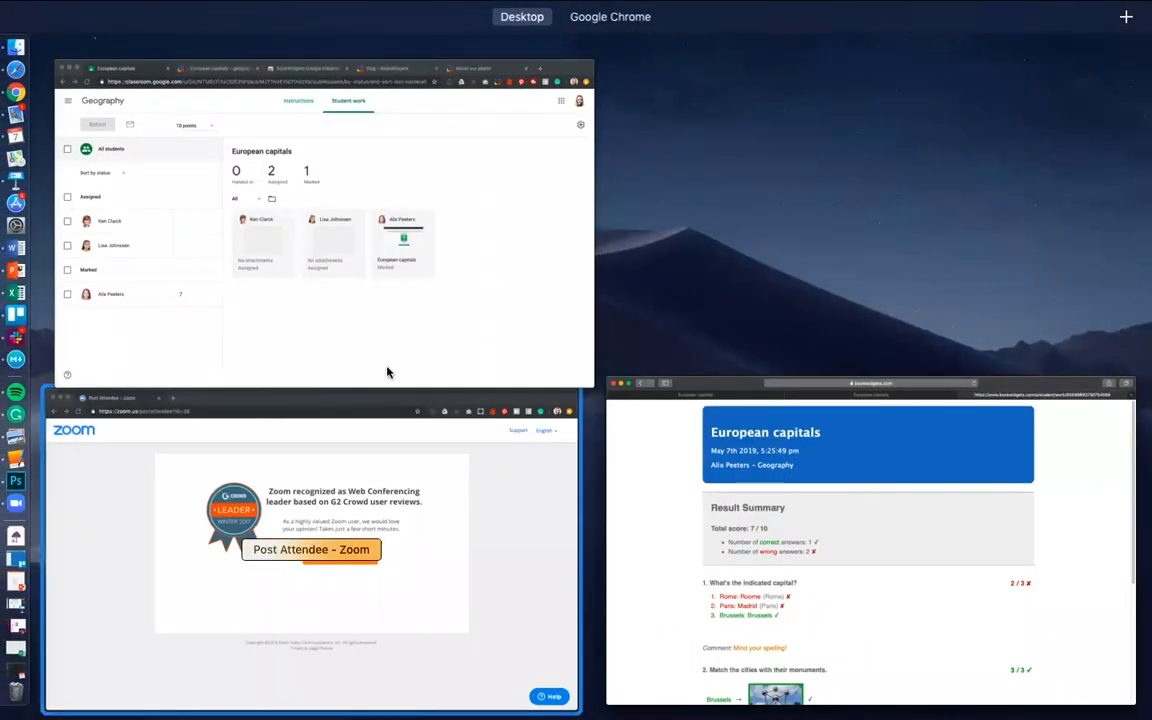
left_click(400, 350)
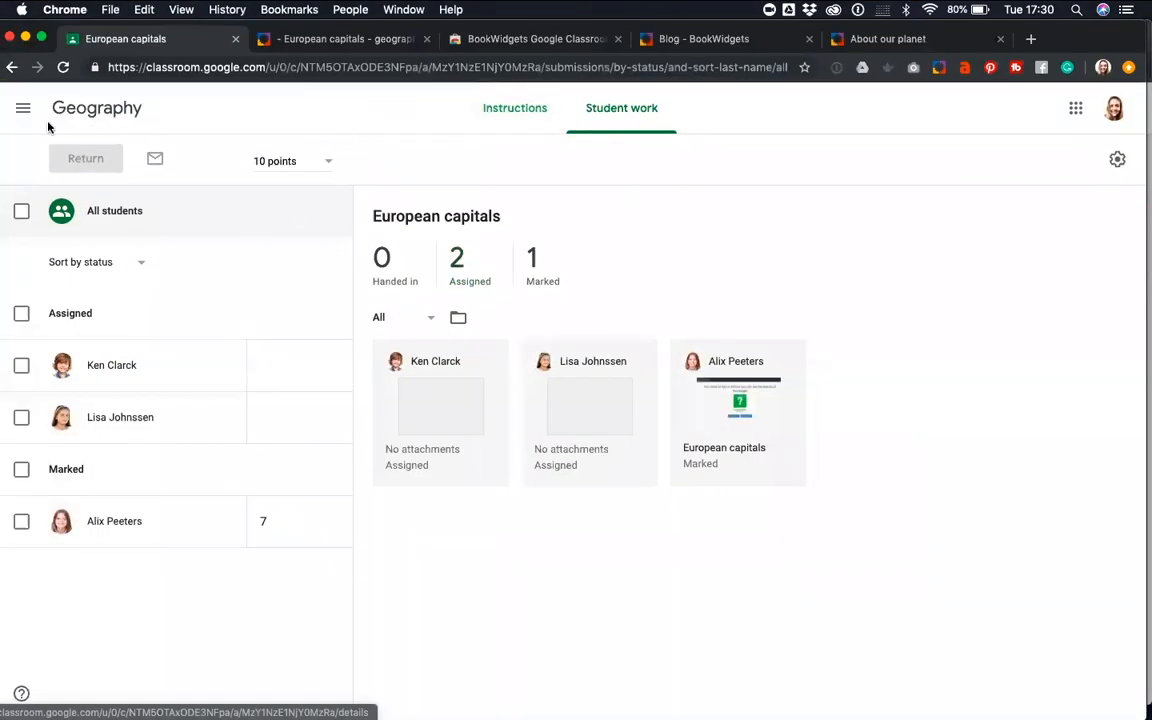
left_click(12, 67)
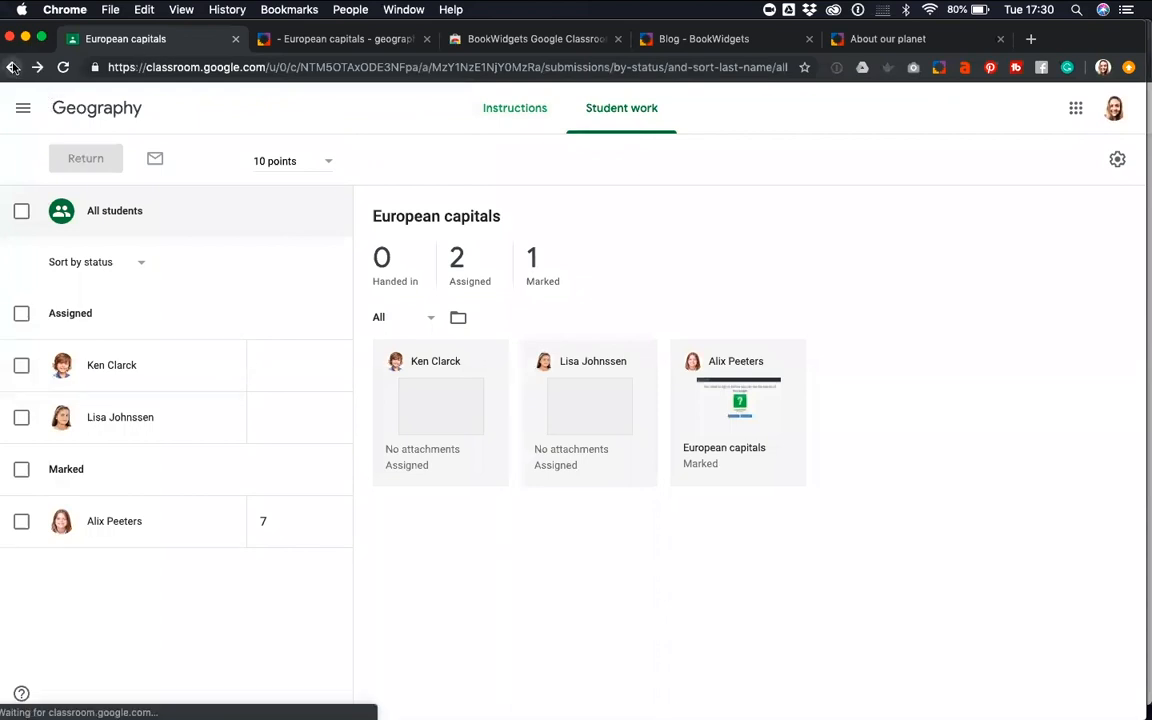
left_click(96, 112)
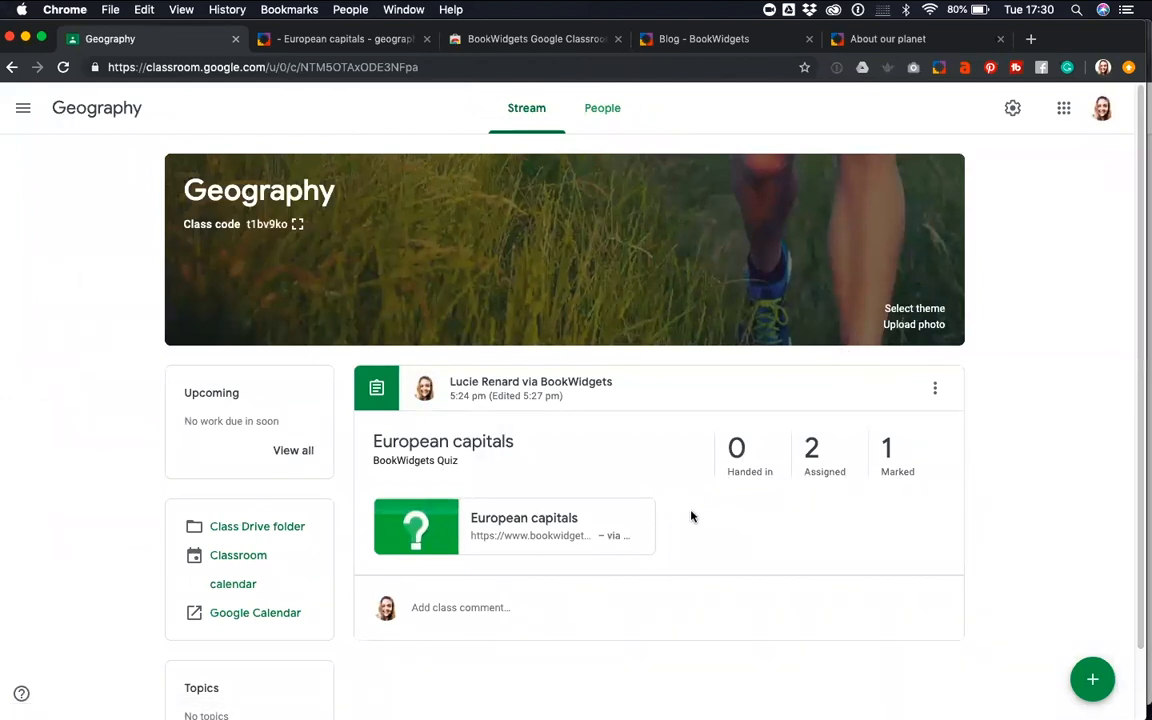
scroll(802, 537, "down", 3)
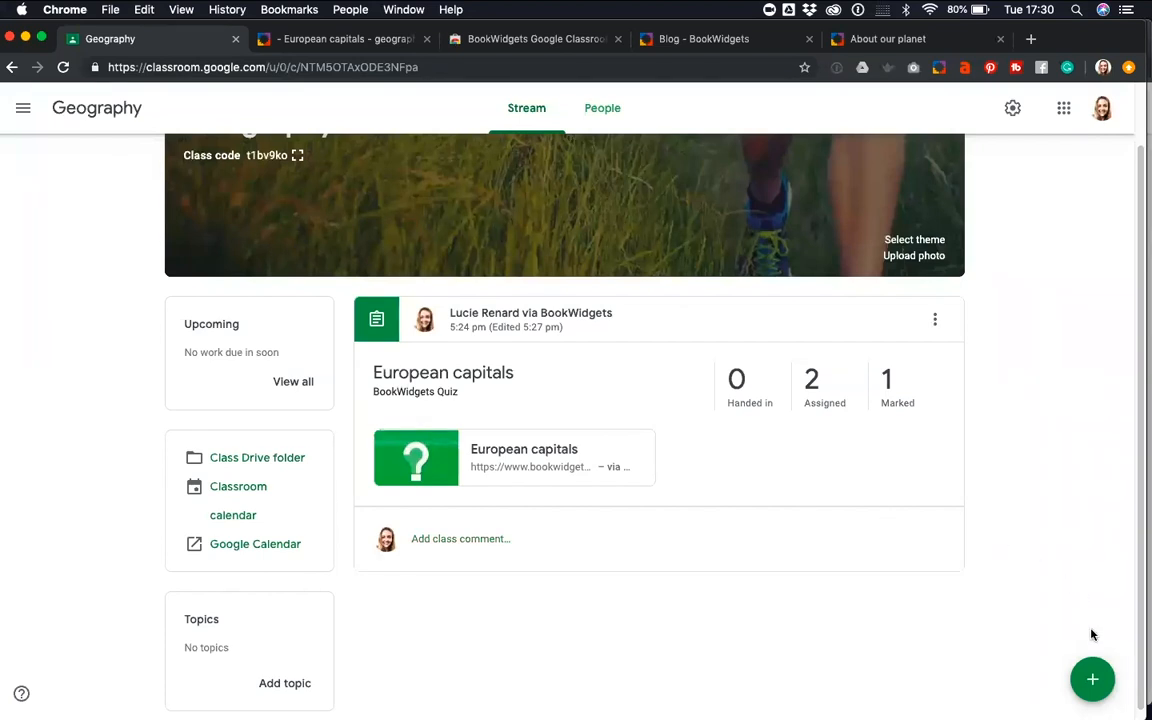
Open BookWidgets from the Geography class stream and start a new Crossword widget
mouse_move(1093, 674)
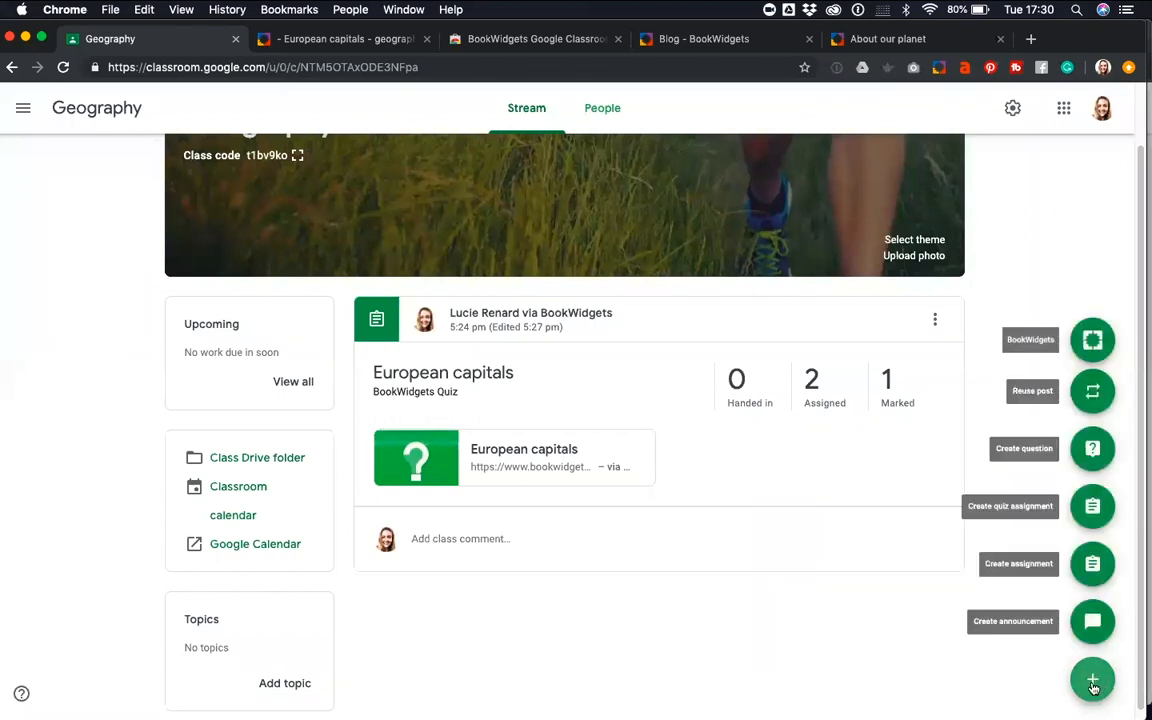
left_click(1090, 341)
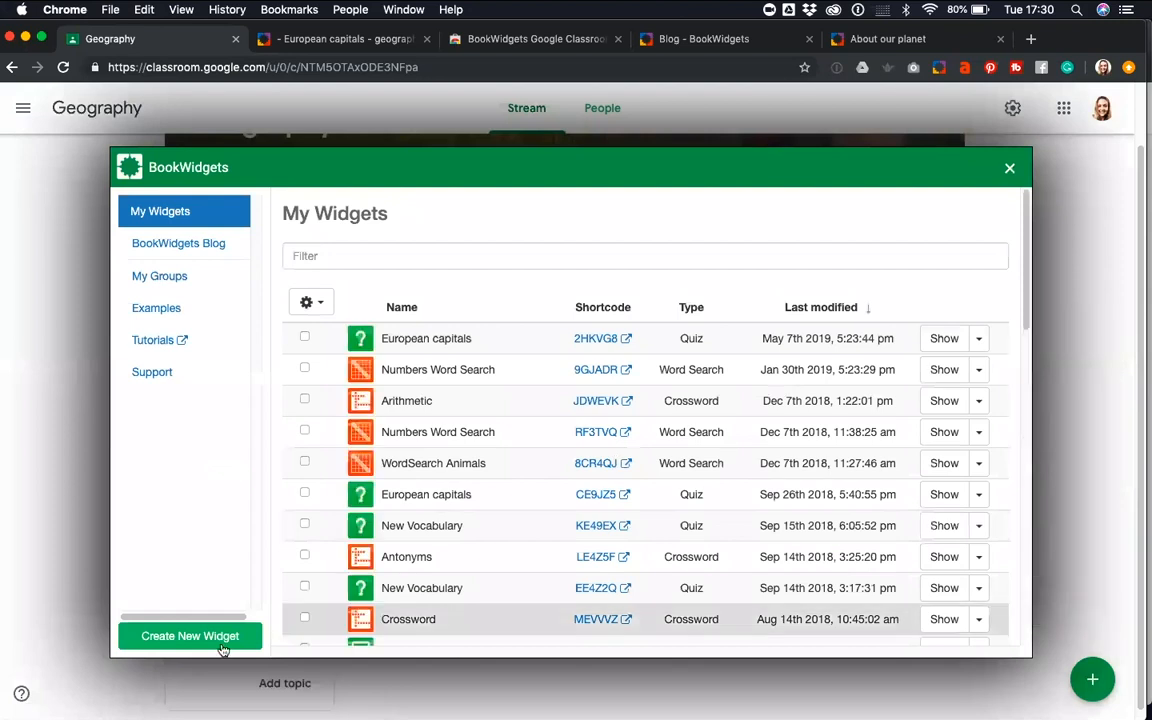
left_click(189, 636)
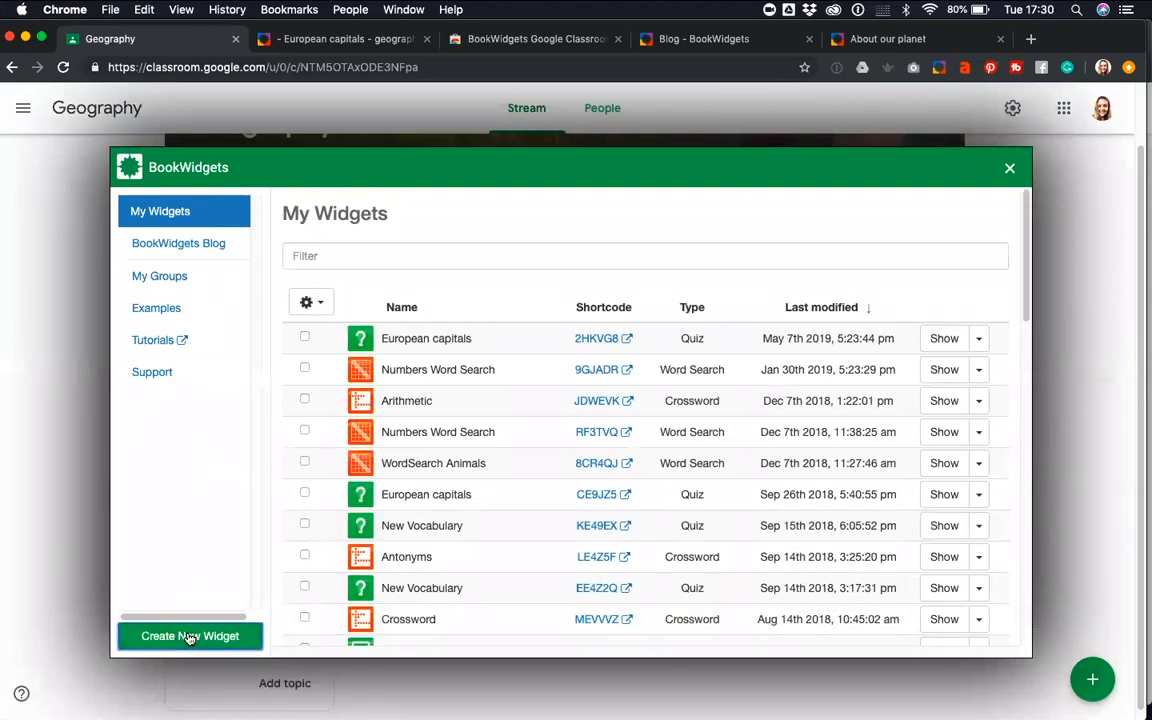
scroll(216, 607, "down", 3)
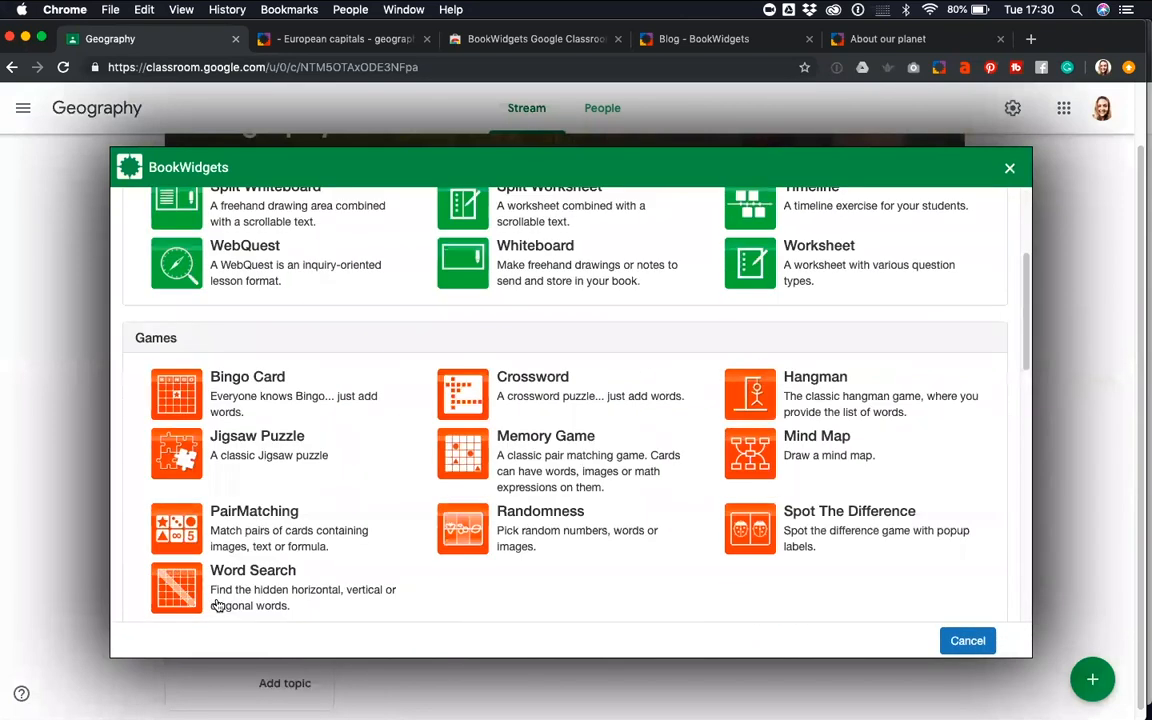
left_click(516, 381)
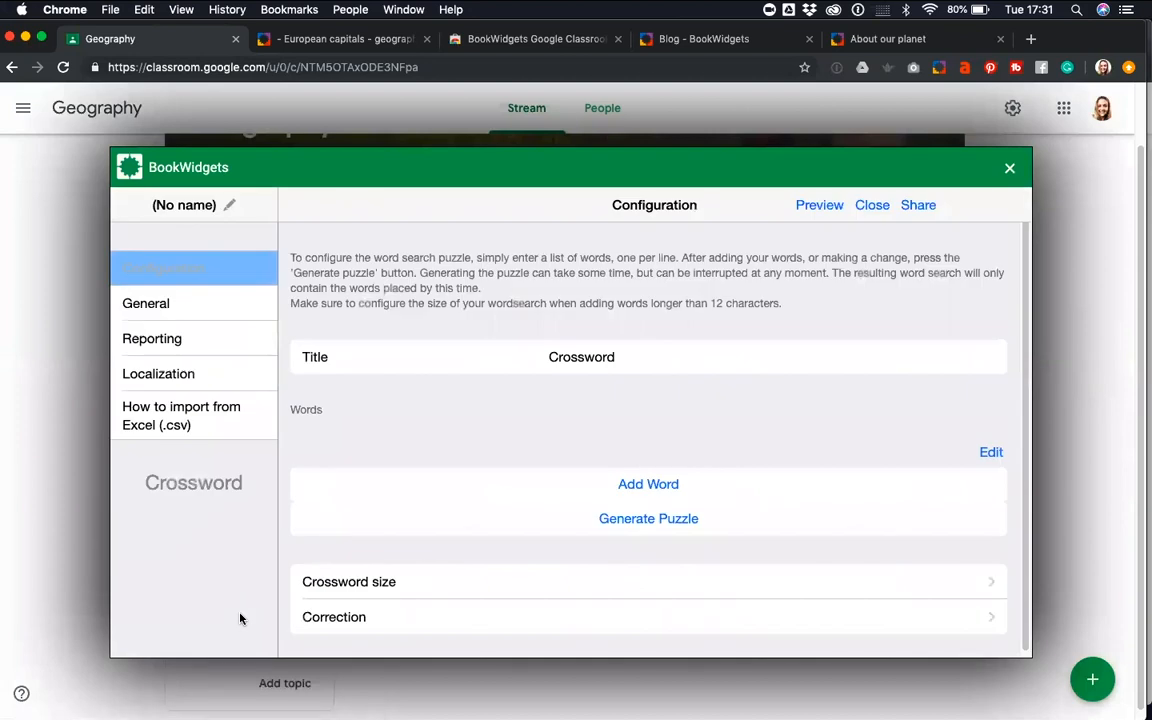
Name the crossword widget "Opposites" and change its title to "Opposites"
left_click(190, 208)
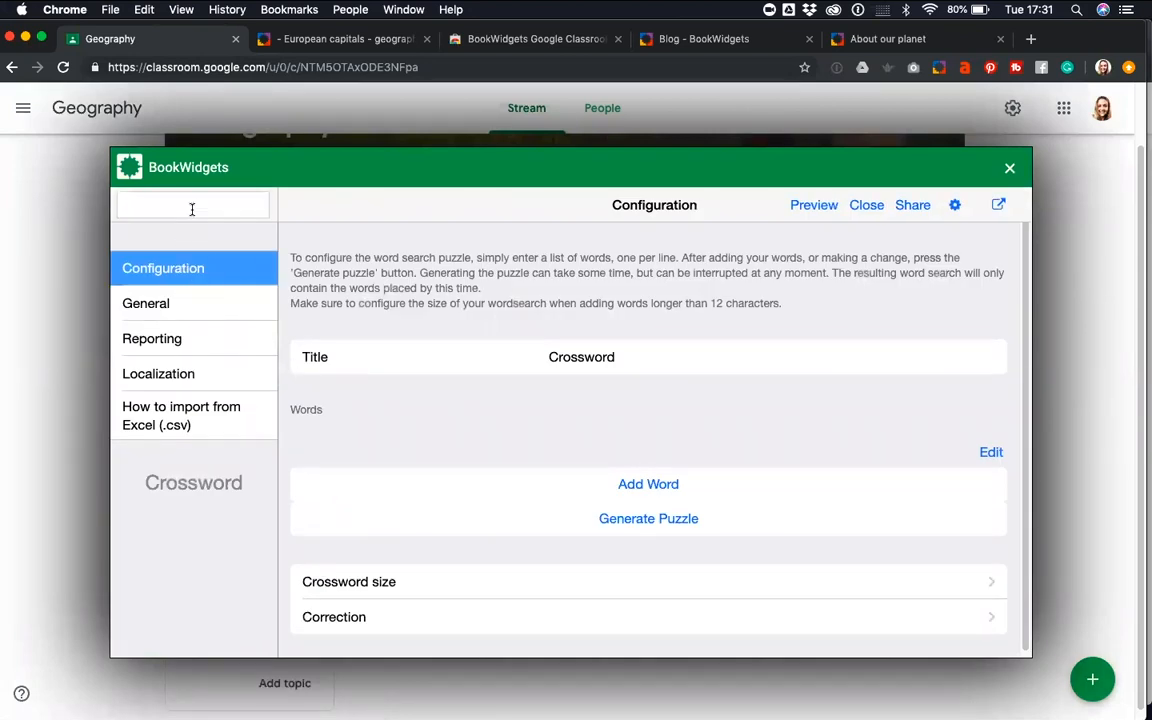
type("Opposites")
left_click(615, 357)
left_click_drag(640, 357, 525, 364)
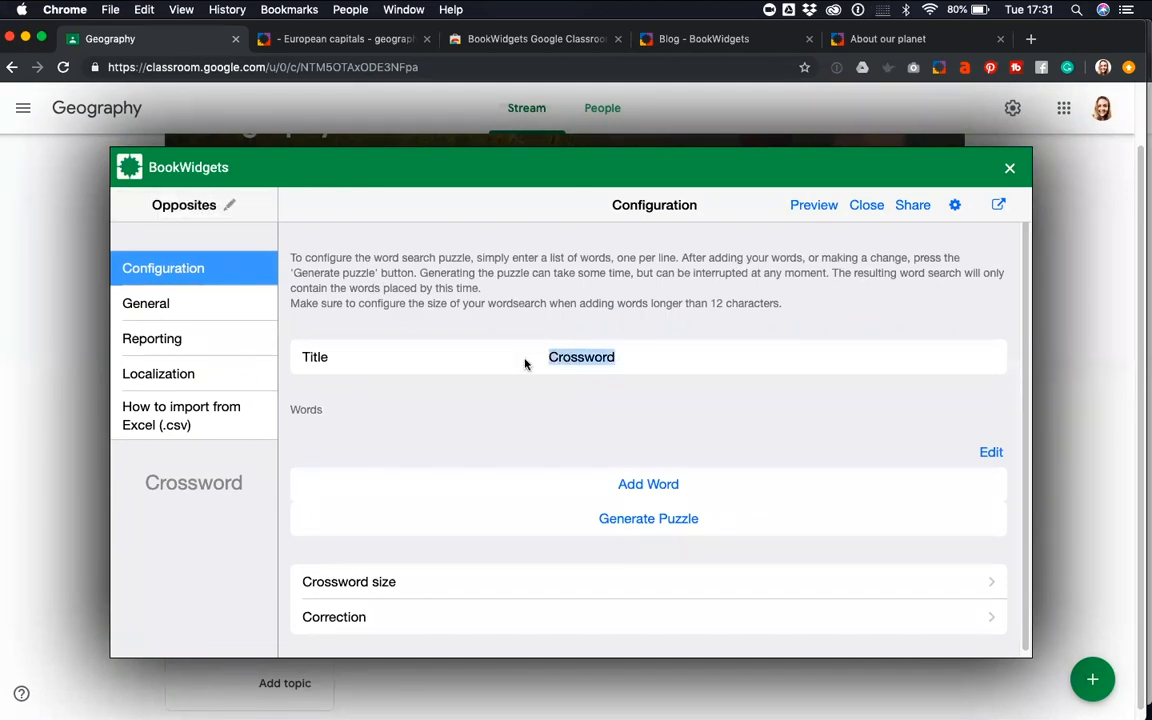
type("Opposites")
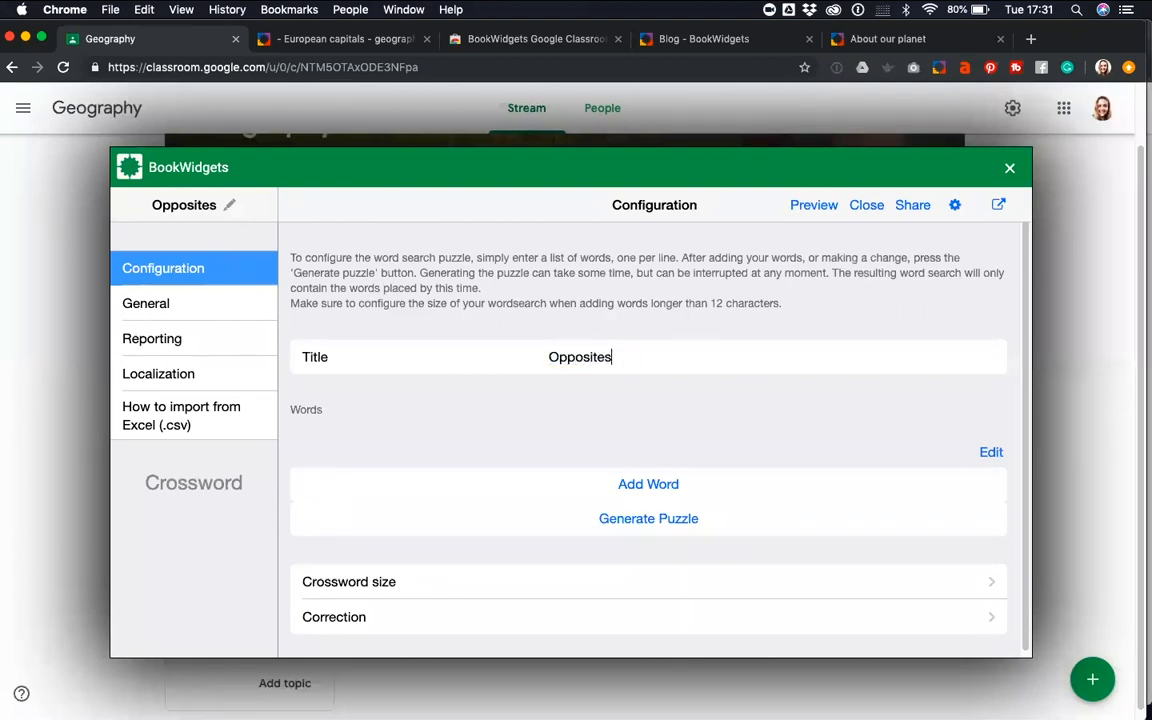
Add the first crossword word "Light" with the description "Dark"
left_click(650, 485)
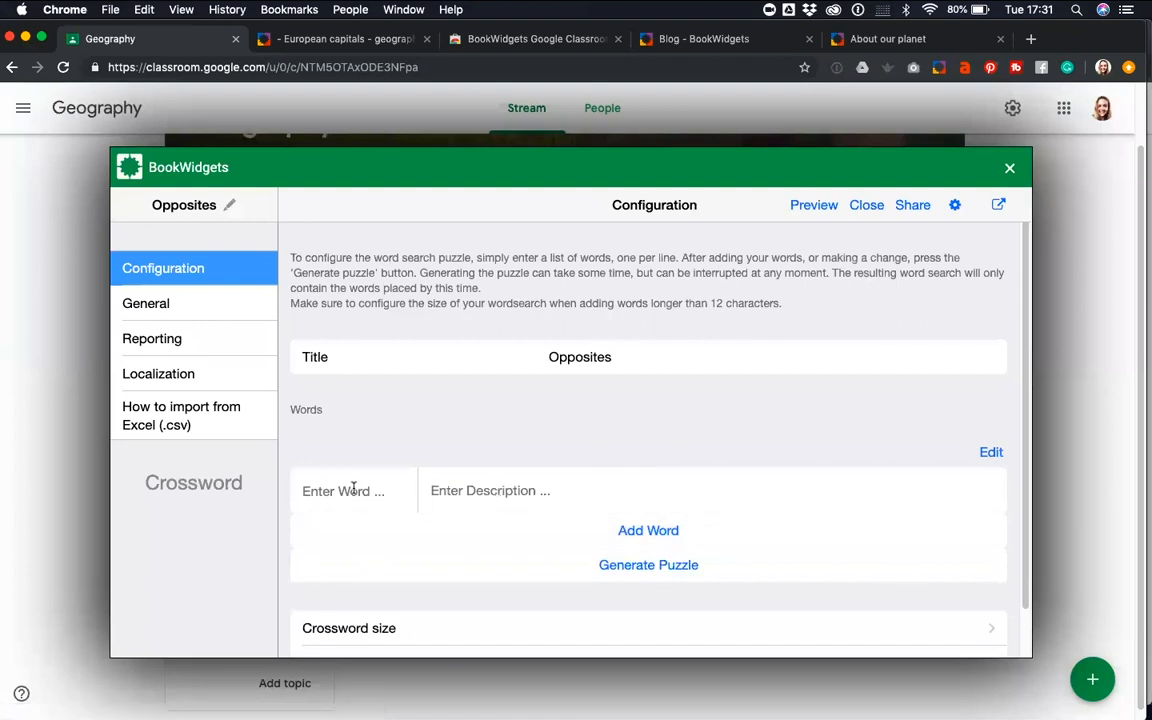
type("Light")
left_click(457, 491)
type("Dark")
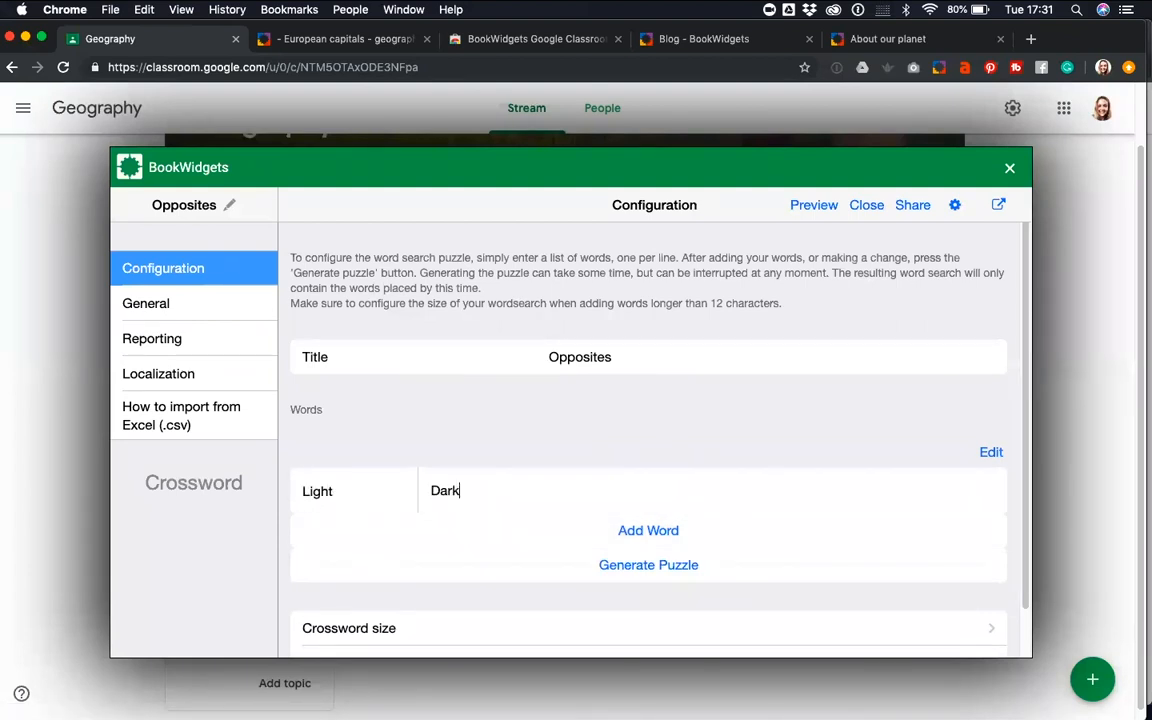
Add a second crossword word "Laugh" with the description "Cry"
left_click(638, 531)
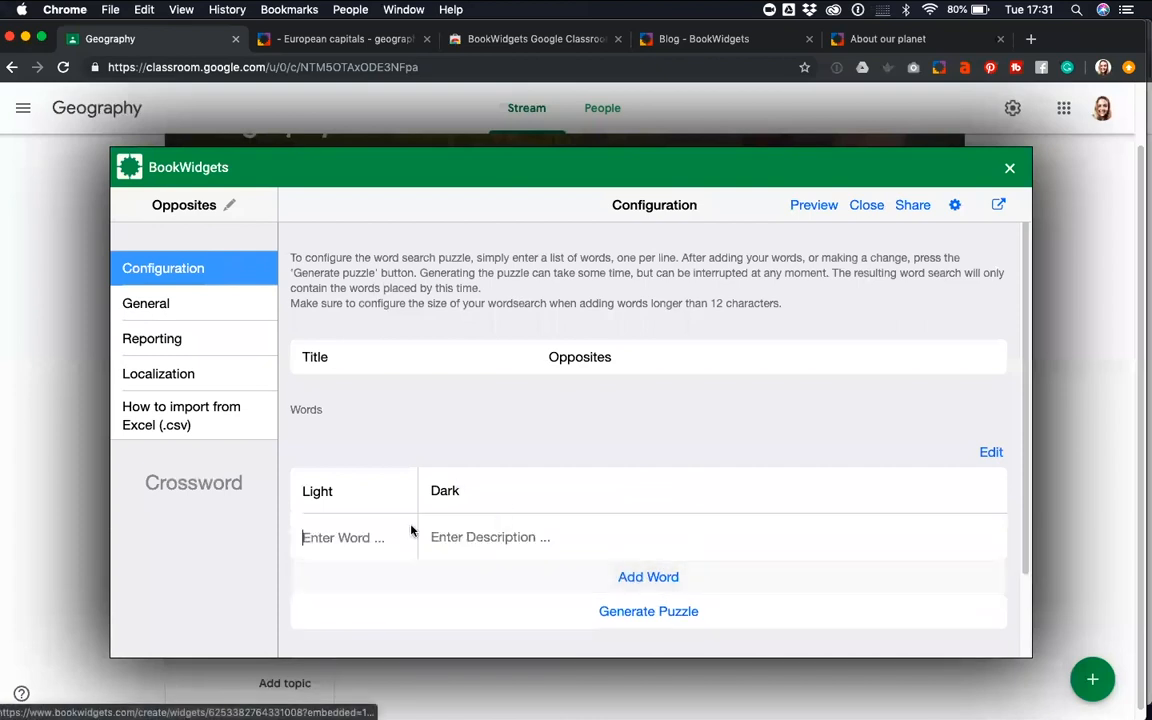
left_click(360, 531)
type("smile")
left_click_drag(338, 538, 303, 537)
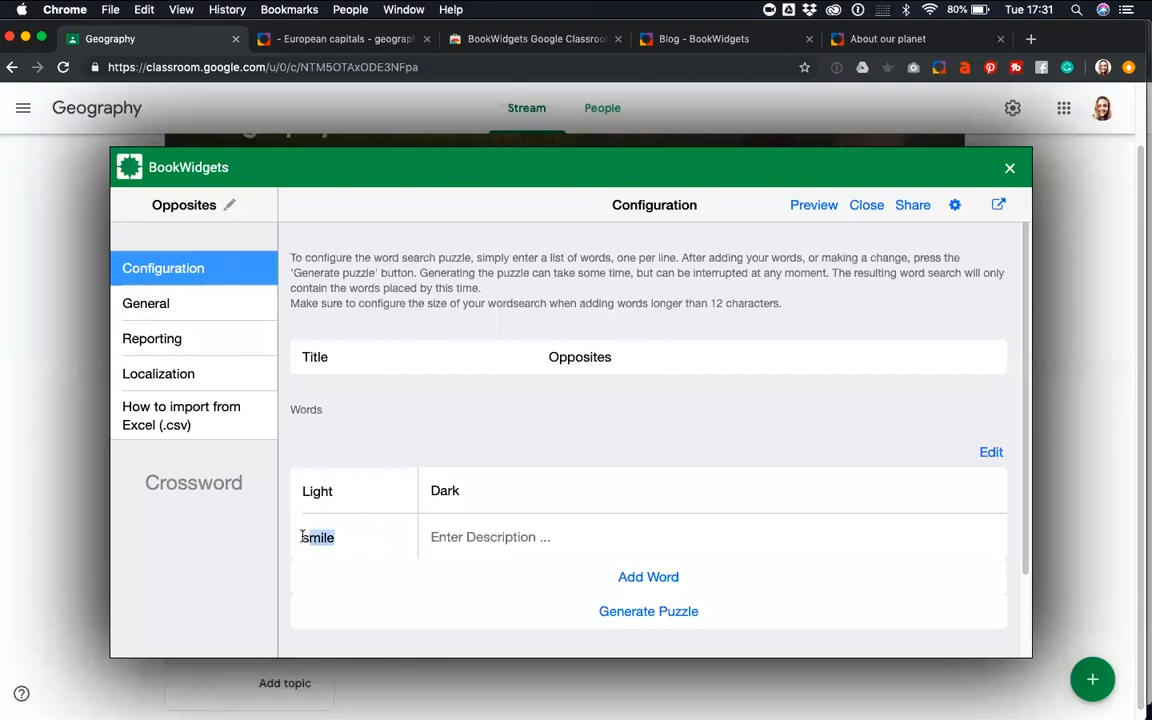
type("Laugh")
key("Tab")
type("cry")
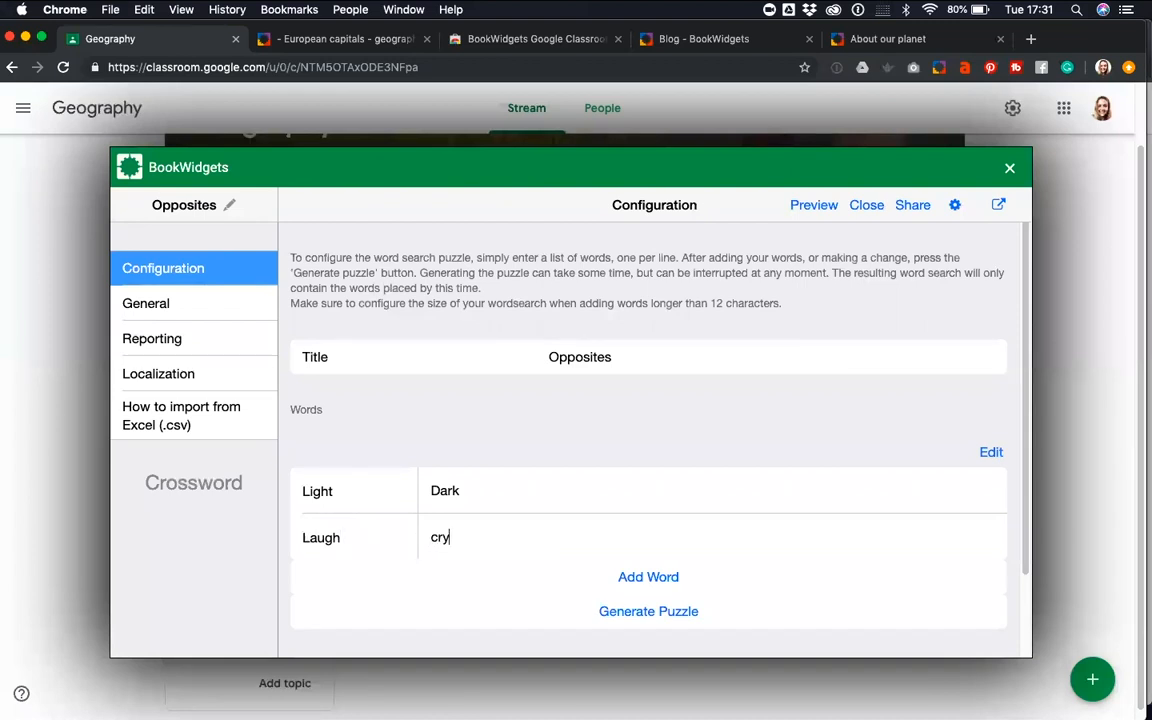
key("BackSpace")
type("C")
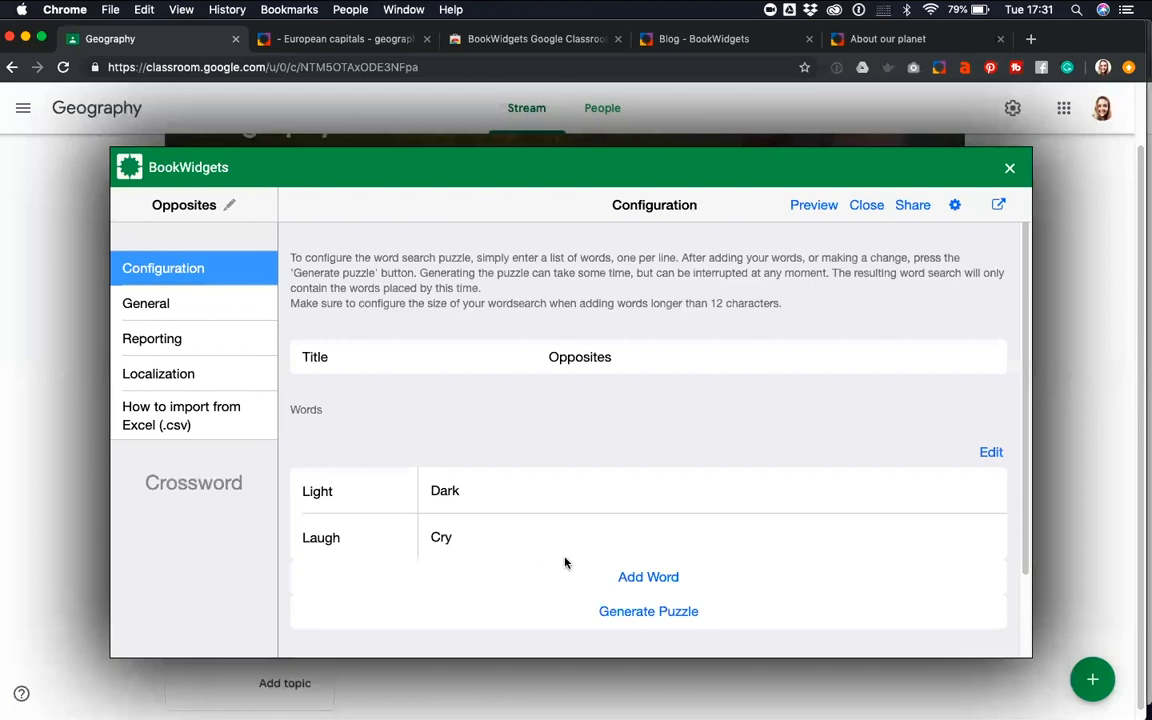
Add the crossword words "Smile" with the description "Frown" and "Black" with the description "white"
left_click(630, 578)
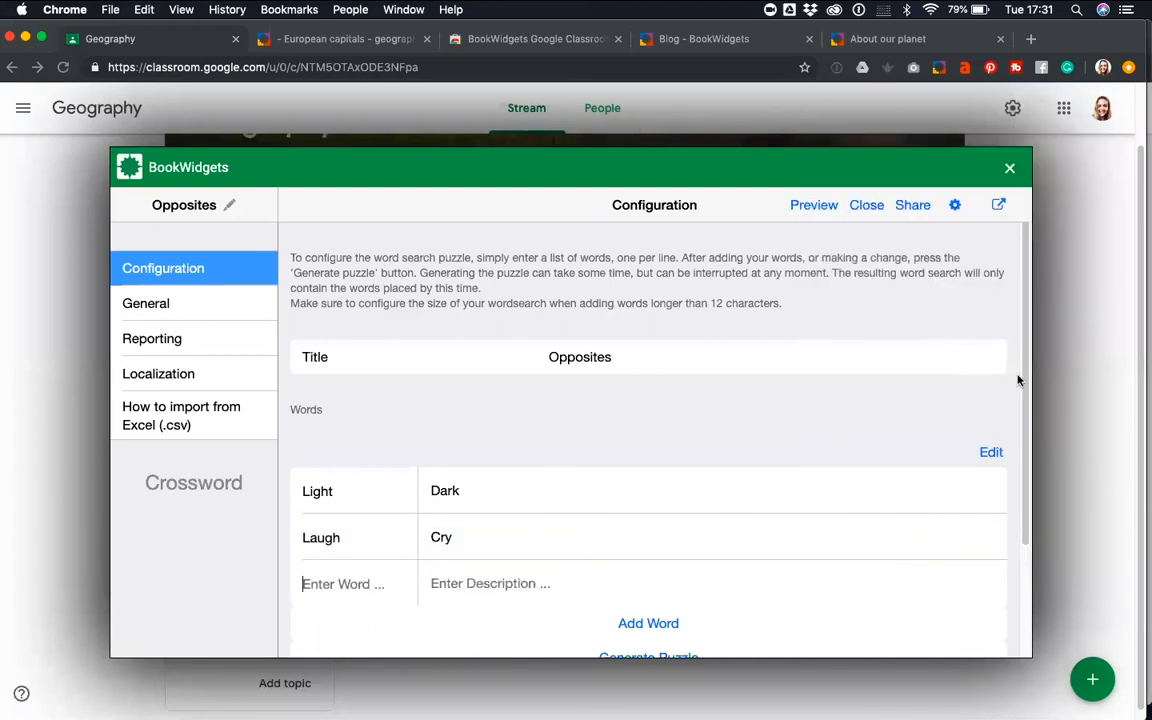
left_click(337, 582)
type("Smile")
left_click(471, 583)
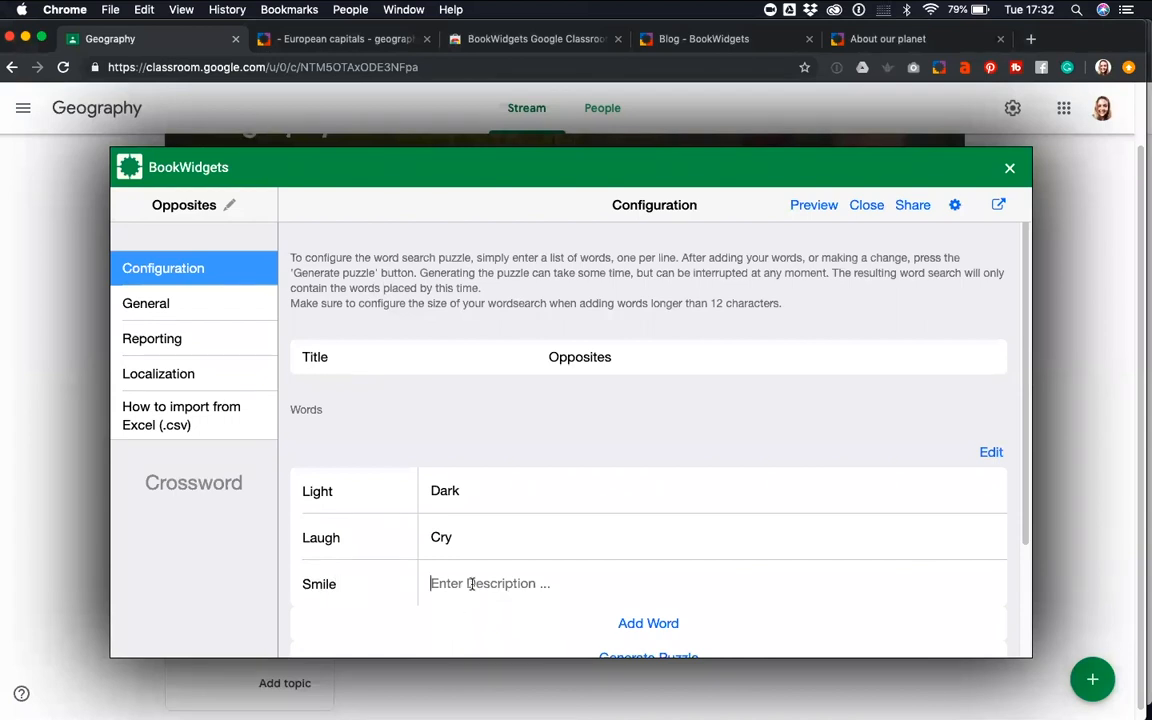
type("Frown")
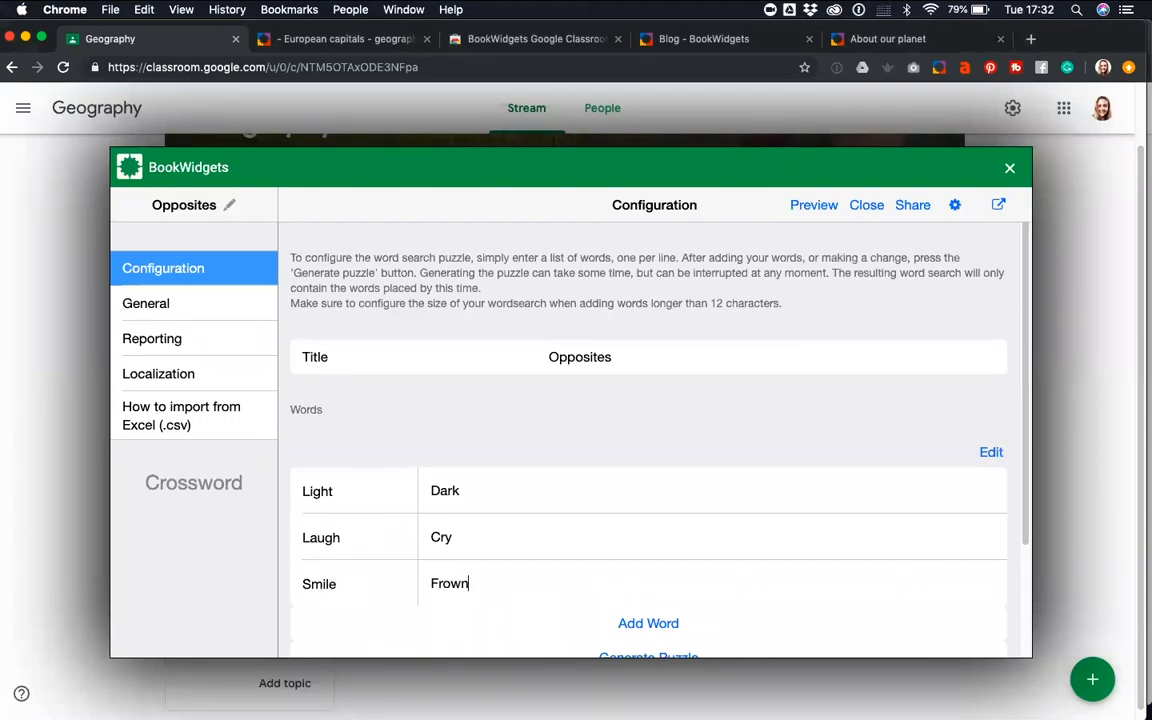
left_click(631, 624)
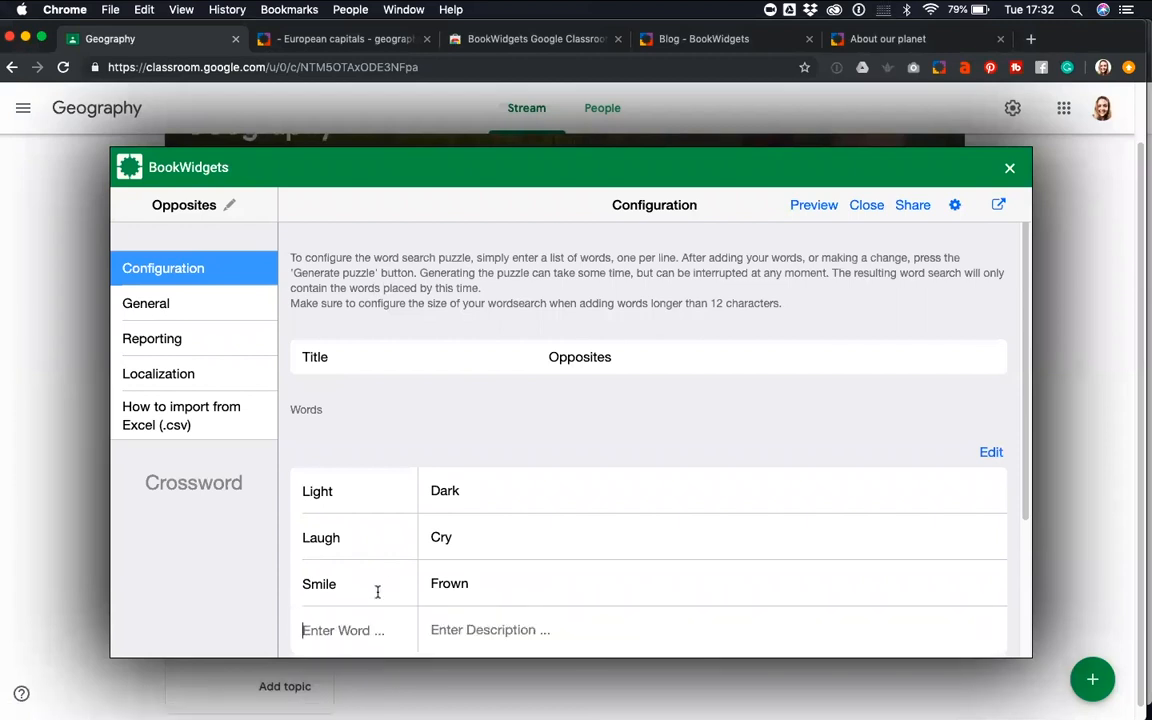
type("Black")
type("white")
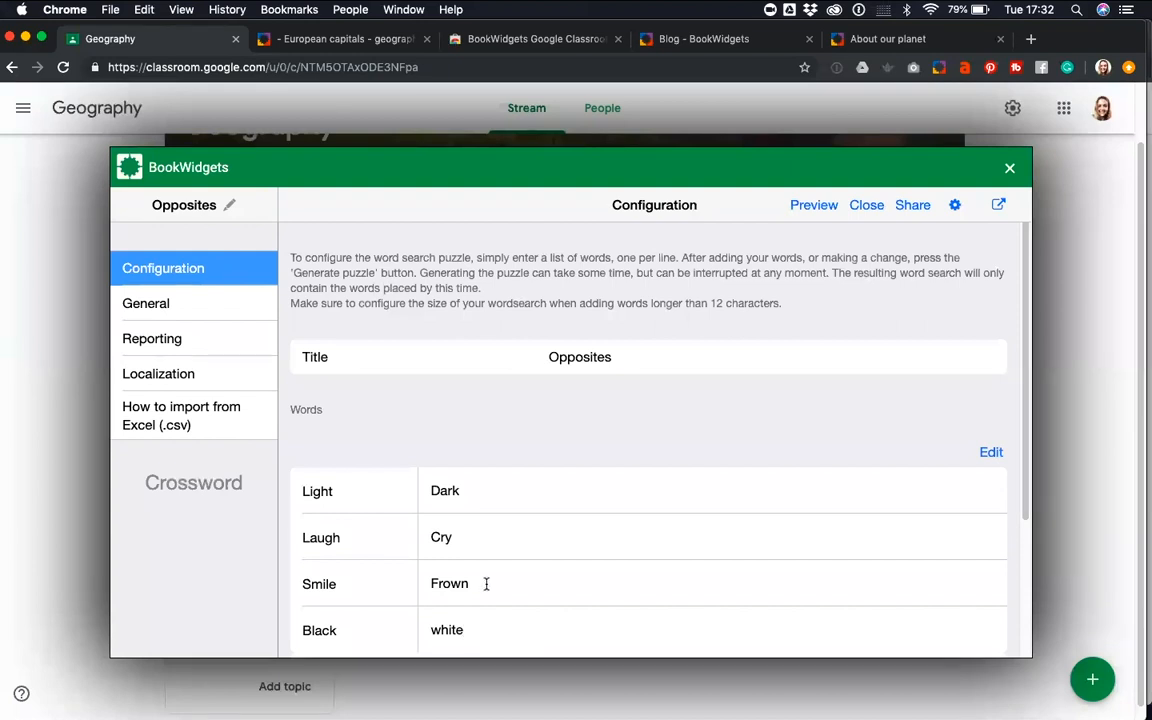
Add the crossword word "Tall" with the description "Short"
scroll(486, 586, "down", 3)
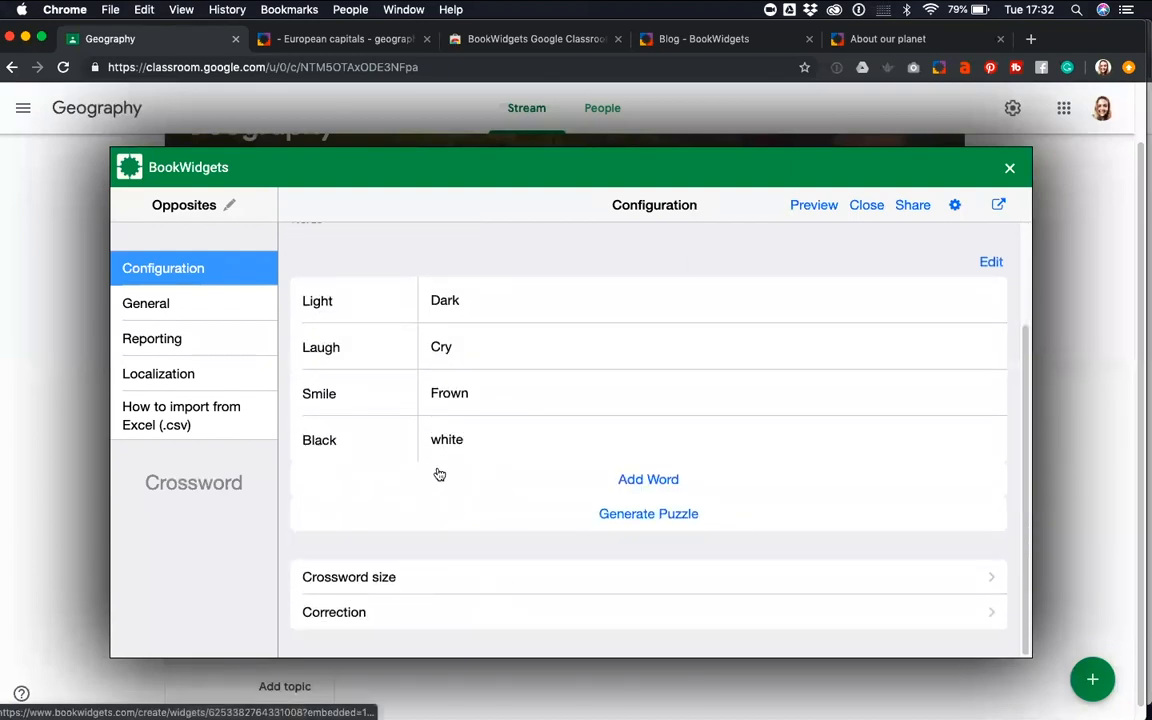
left_click(660, 481)
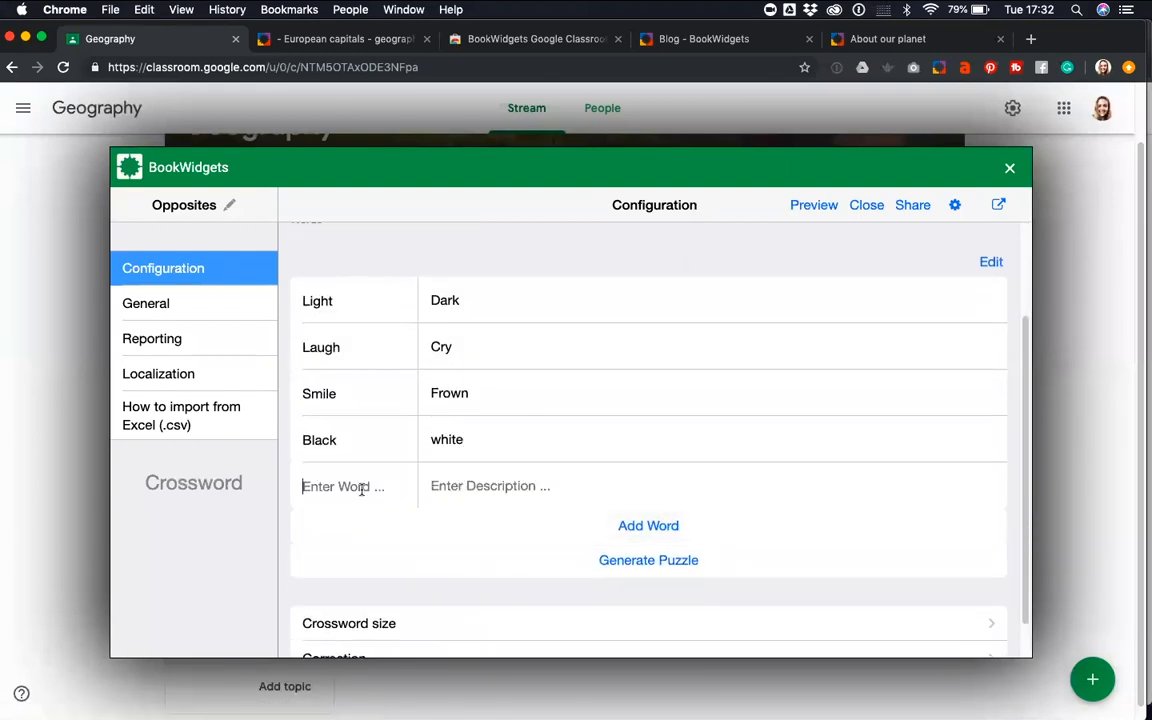
type("T")
left_click(457, 488)
type("sh")
key("BackSpace")
key("BackSpace")
type("Short")
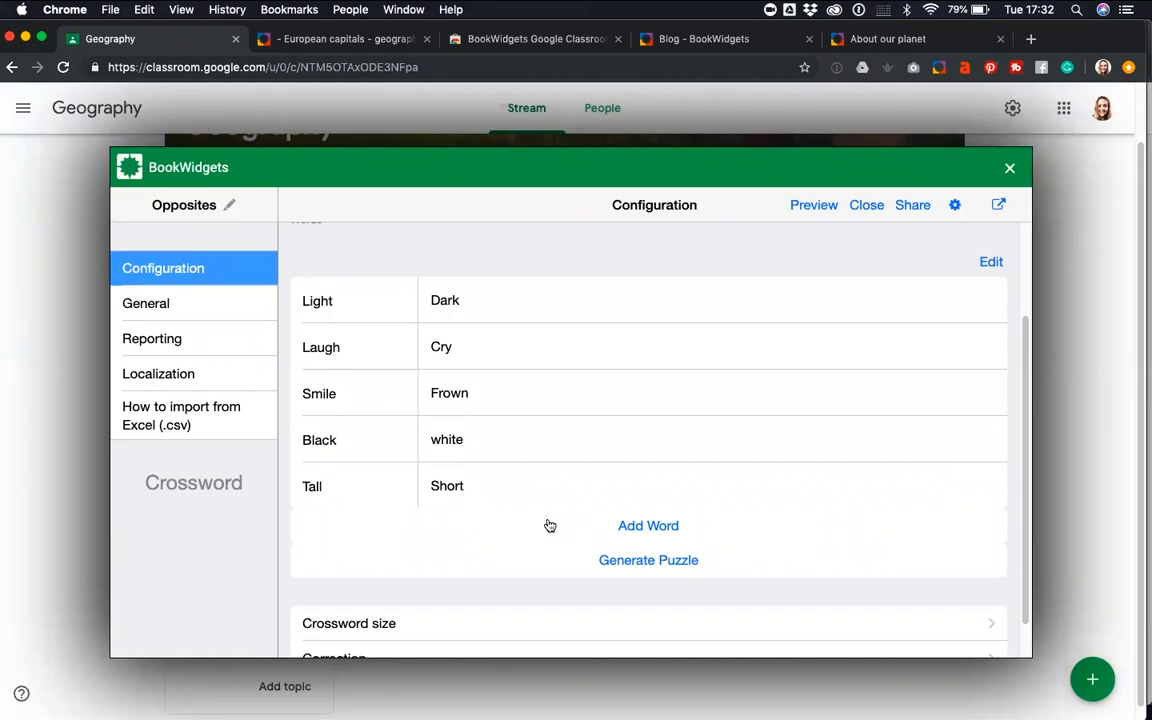
Add the crossword words "Build" with the description "Destroy" and "Sun" with the description "Rain"
left_click(640, 526)
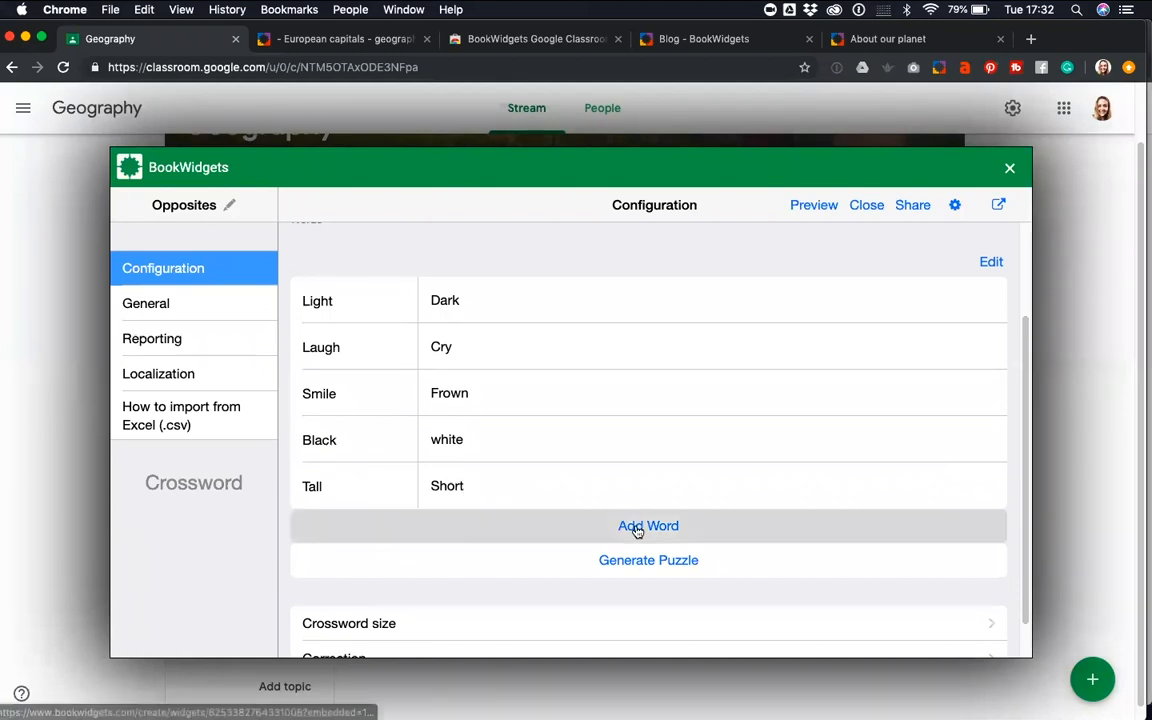
type("Build")
left_click(582, 539)
type("Destru")
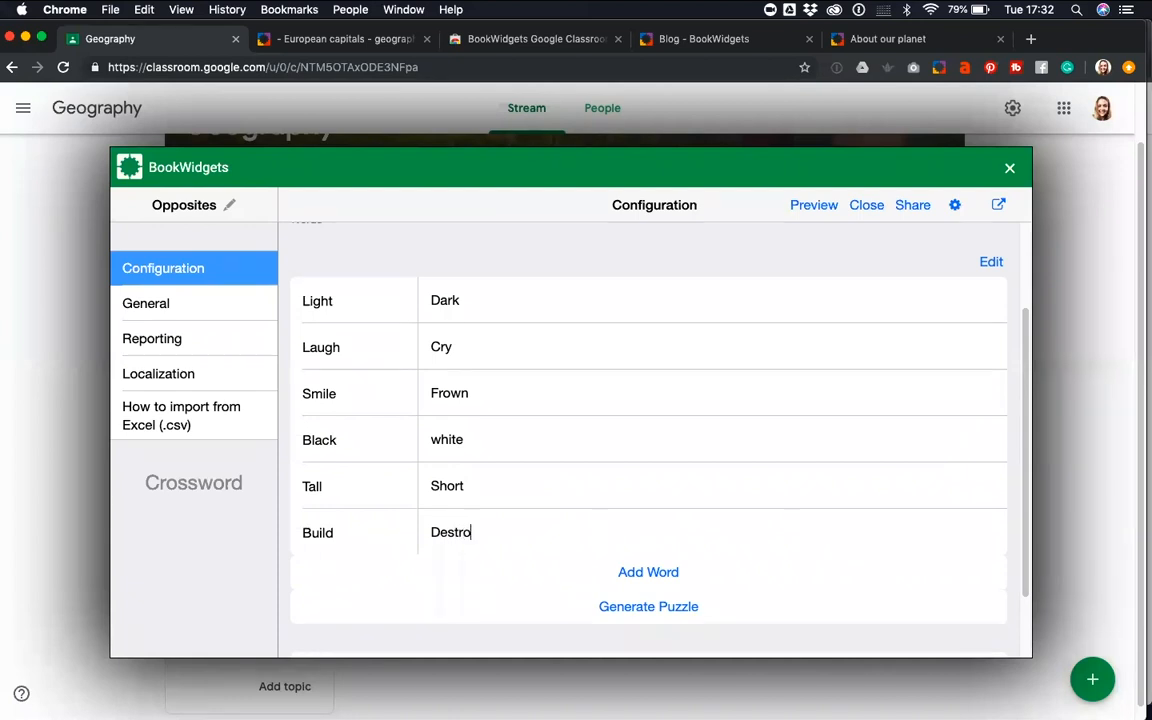
left_click(690, 574)
type("Sun")
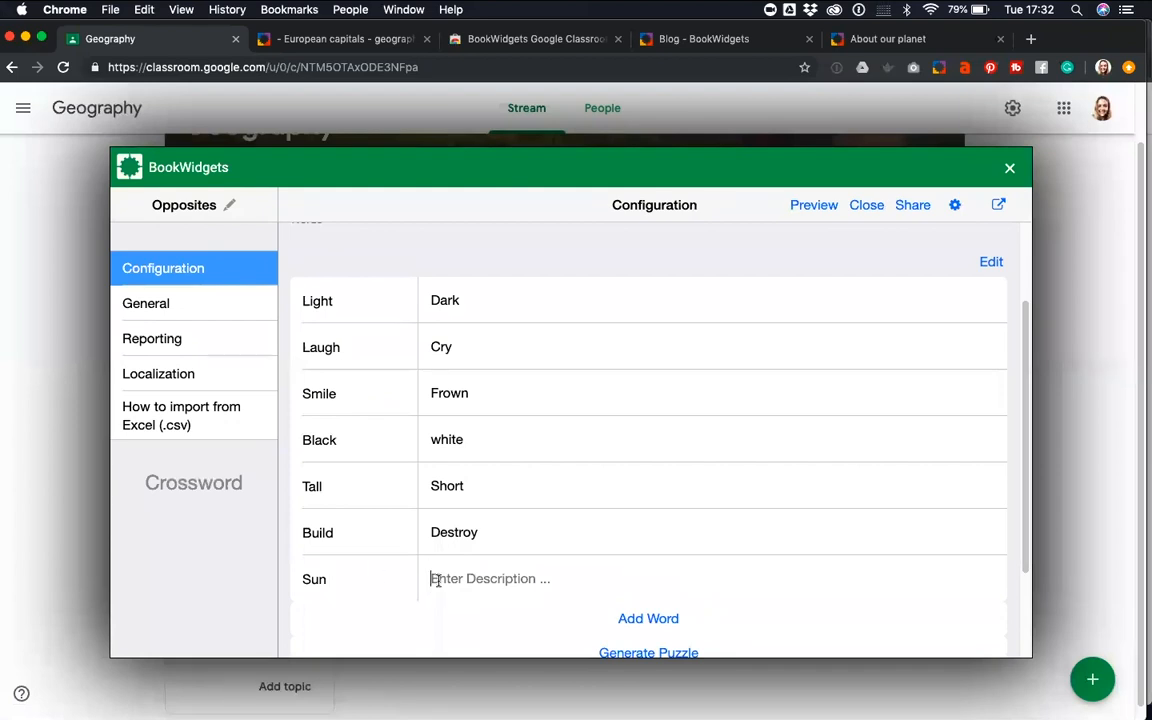
type("Rain")
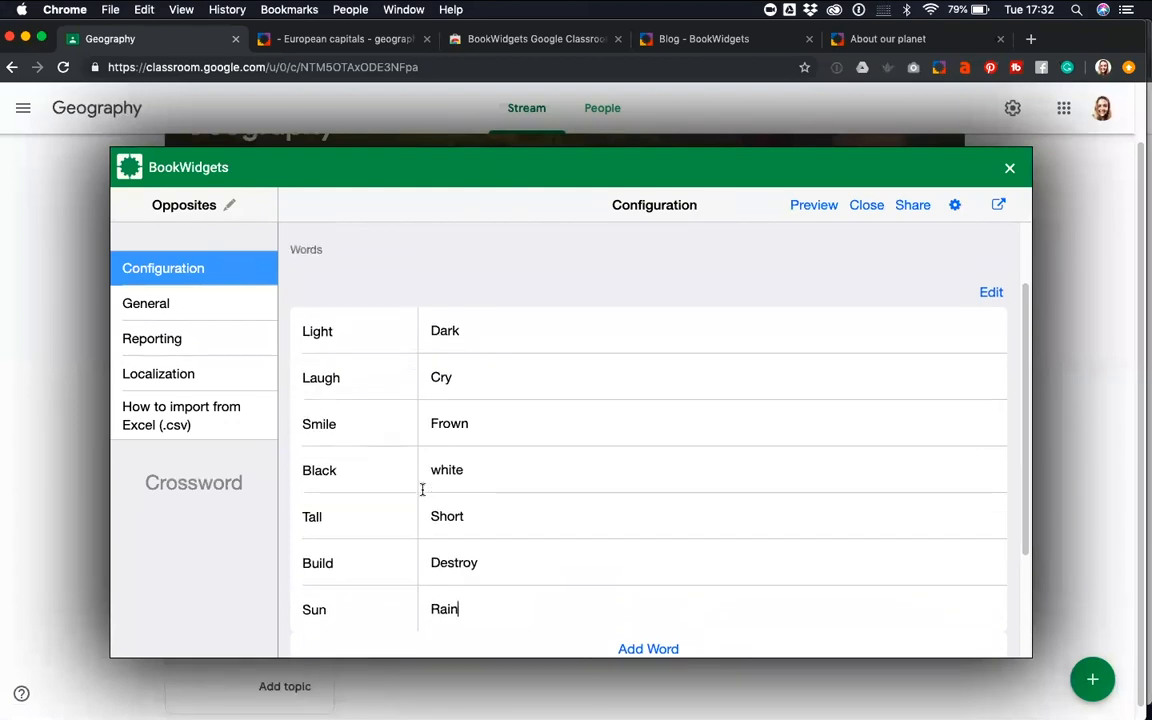
Add the crossword word "Cheap" with the description "Expensive"
scroll(422, 489, "down", 3)
left_click(661, 481)
scroll(378, 489, "down", 1)
type("Cheap")
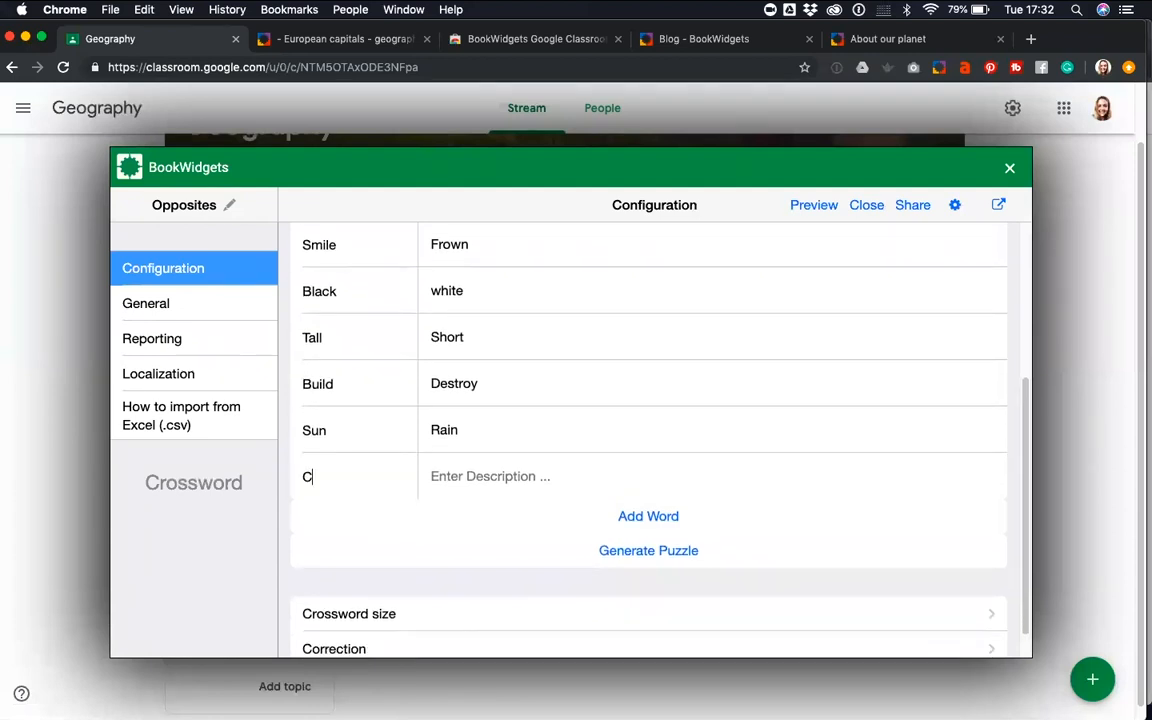
left_click(513, 487)
type("Expe")
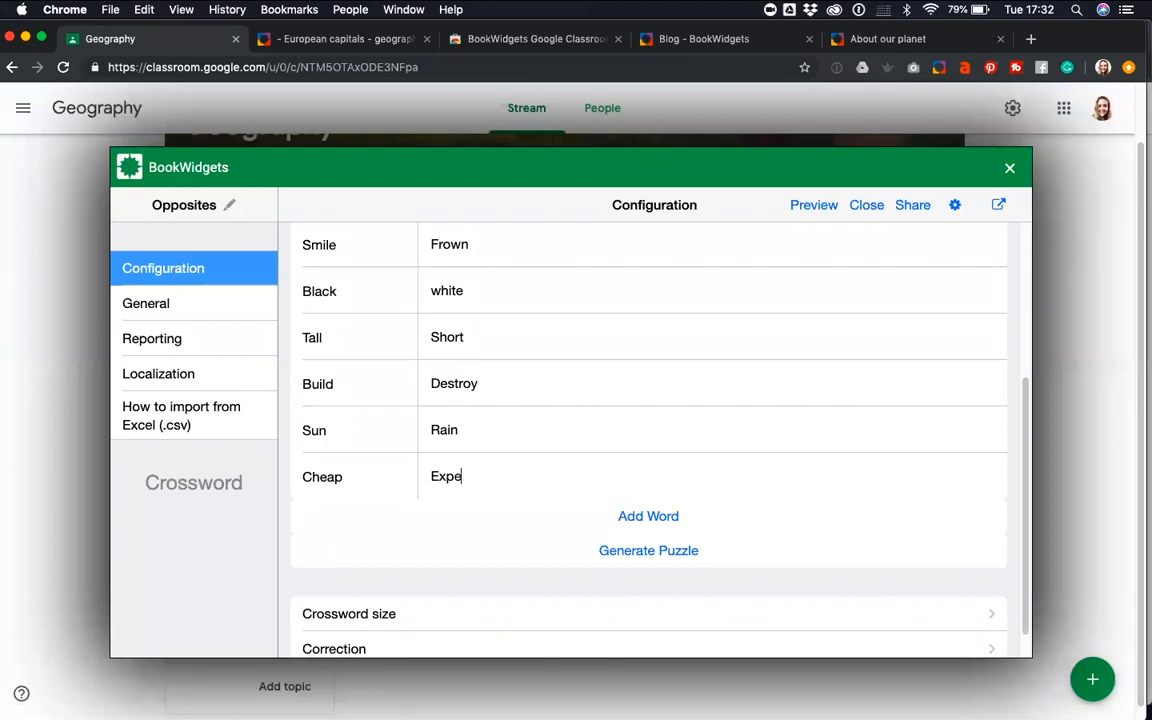
type("nsice")
key("BackSpace")
key("BackSpace")
key("BackSpace")
type("ive")
Add the crossword word "Rich" with the description "Poor"
left_click(627, 511)
type("Rich")
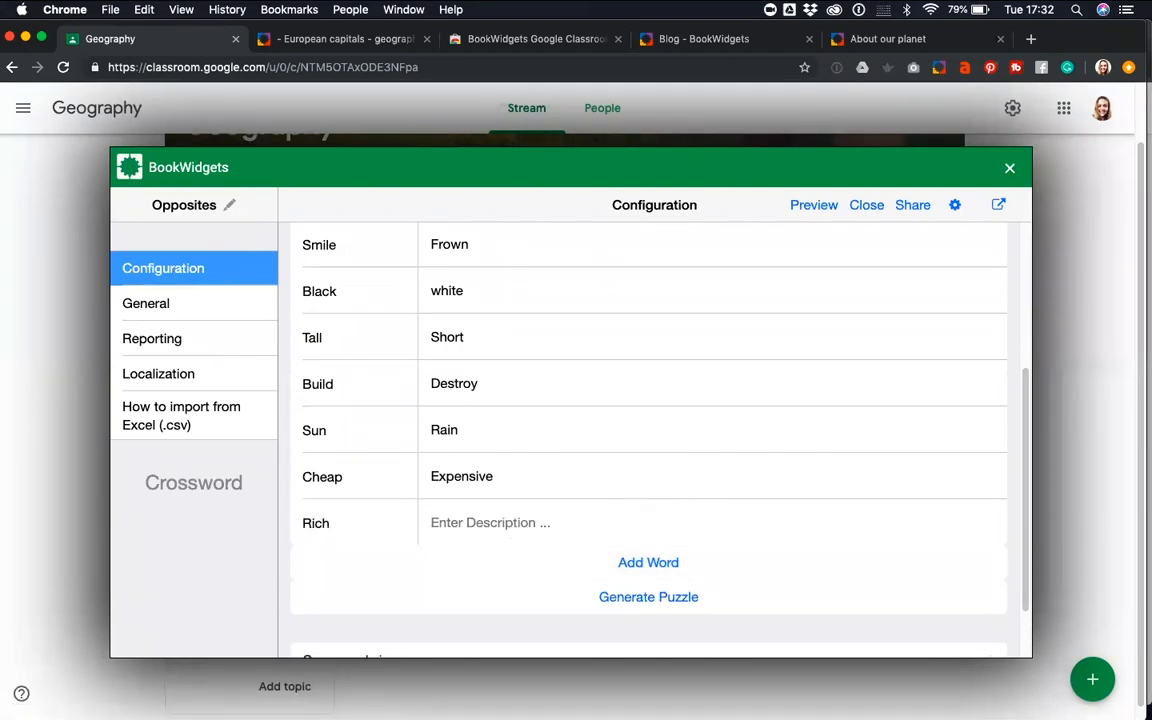
left_click(494, 521)
type("Poor")
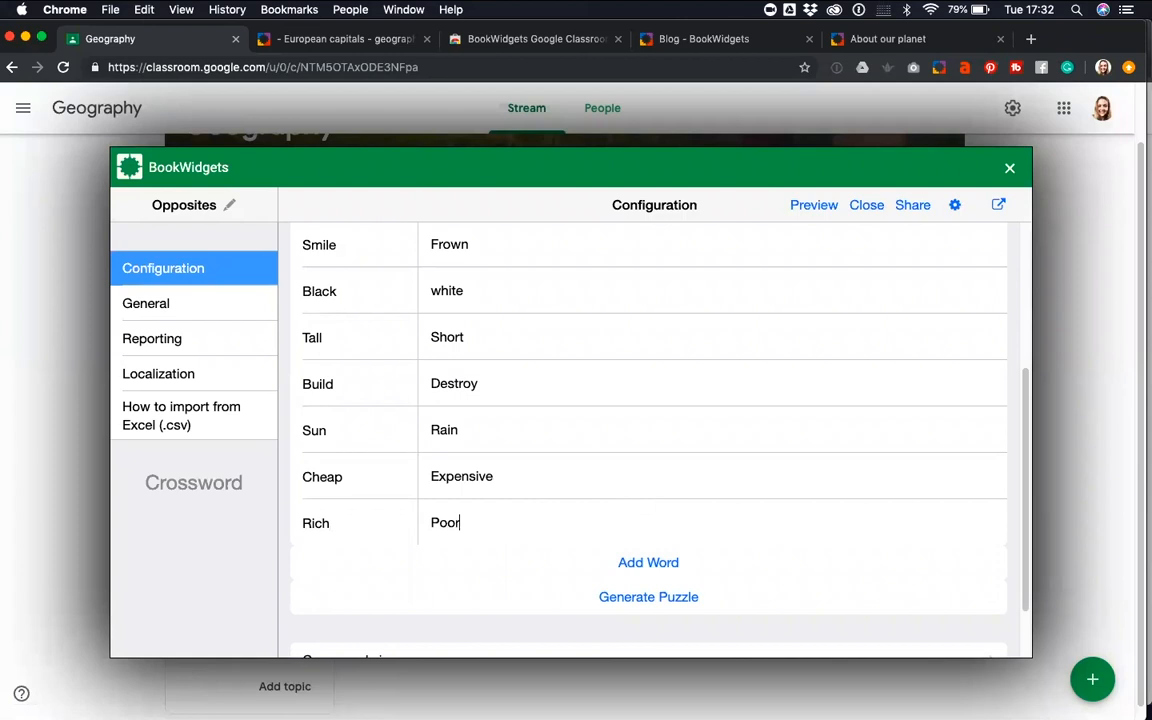
Review the list of opposites and generate the crossword puzzle from it
scroll(460, 395, "up", 5)
scroll(455, 396, "down", 3)
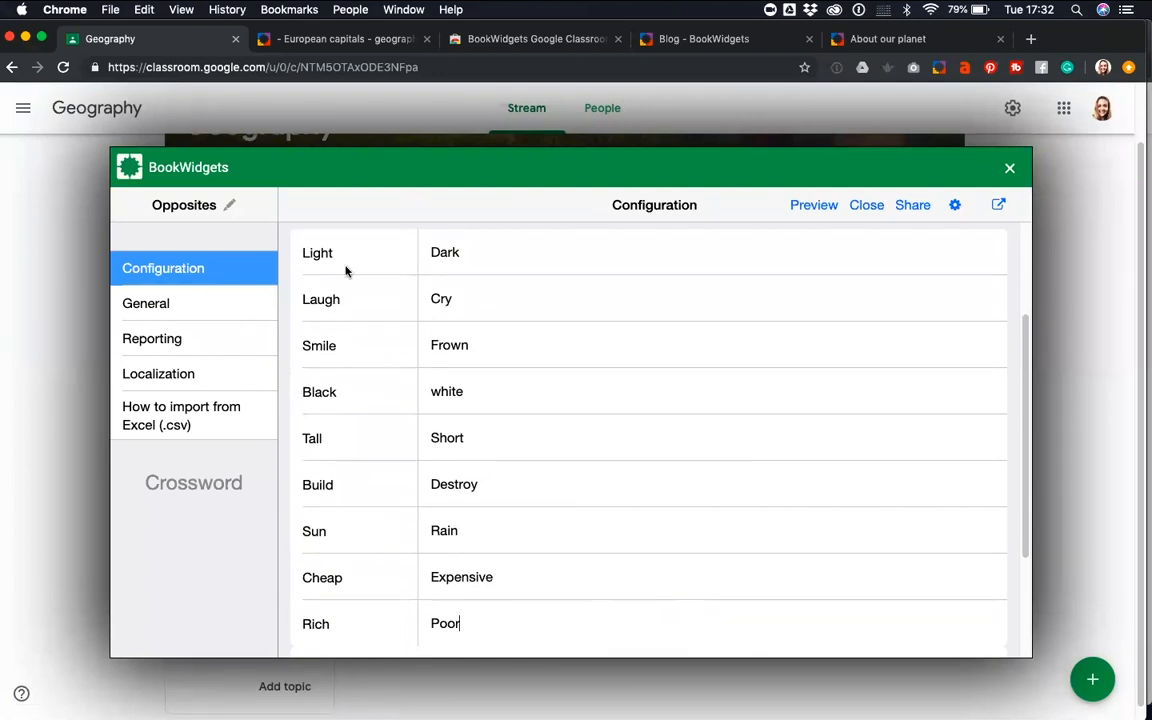
scroll(328, 397, "down", 1)
scroll(328, 399, "down", 2)
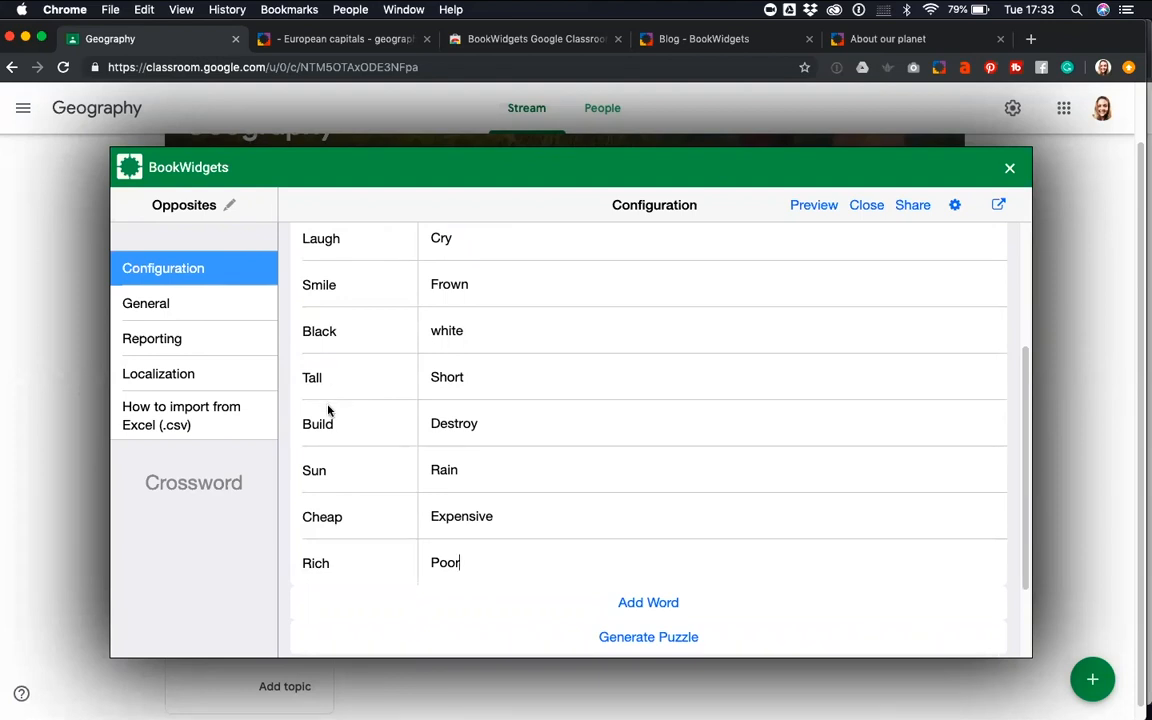
scroll(356, 424, "down", 4)
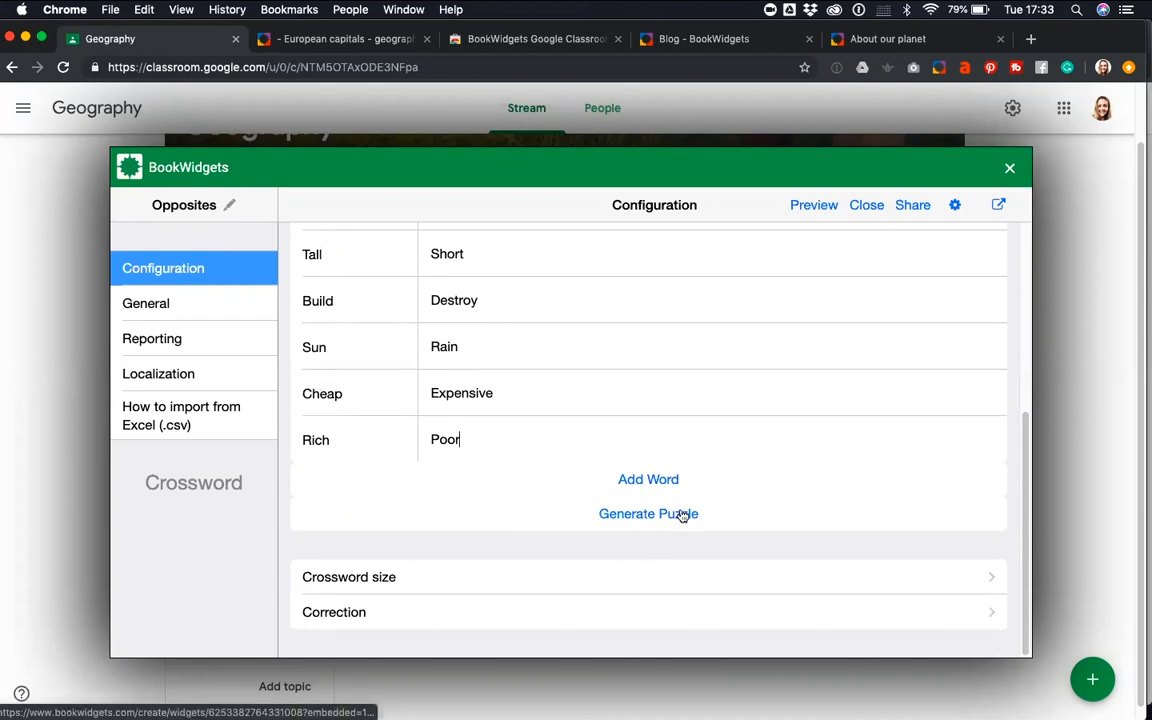
scroll(542, 325, "up", 4)
scroll(540, 330, "down", 3)
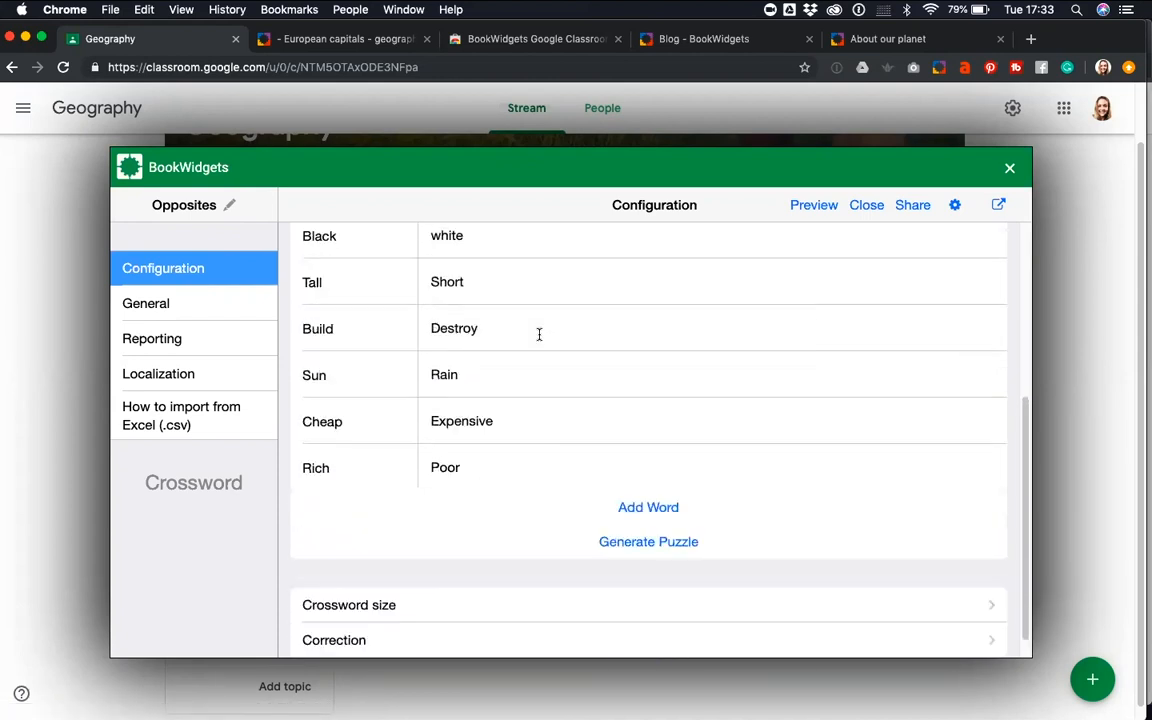
left_click(620, 542)
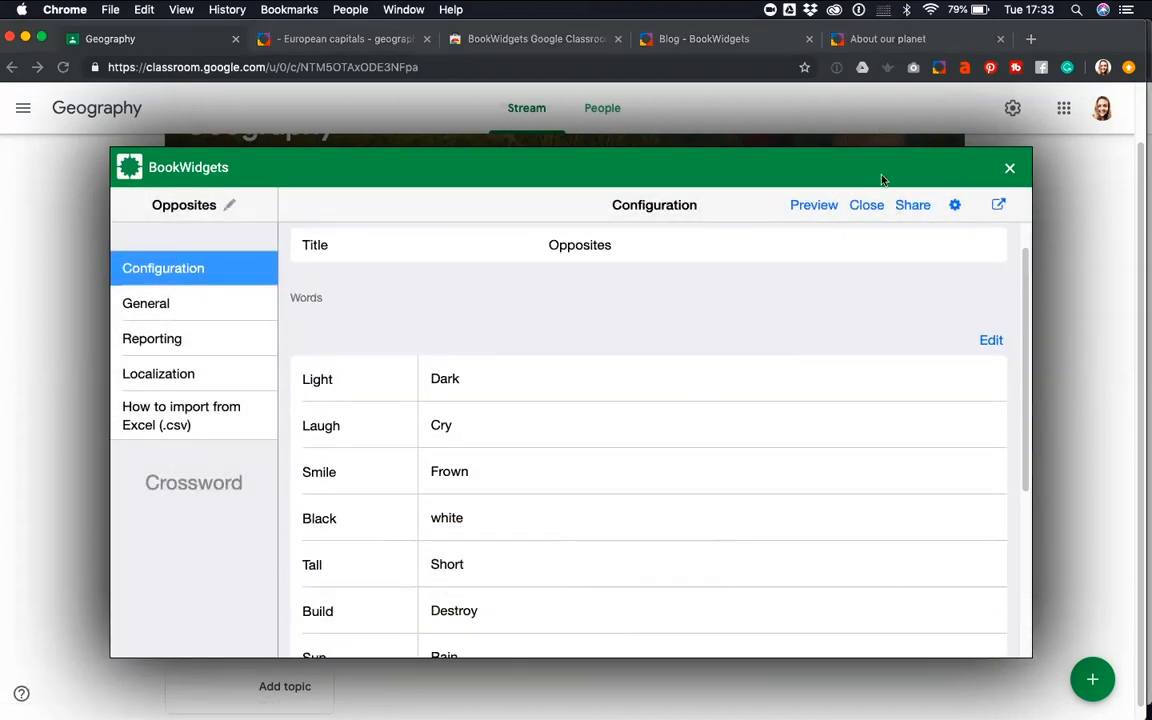
Preview the crossword as a student and answer the "Rain" clue with "Sun"
left_click(803, 205)
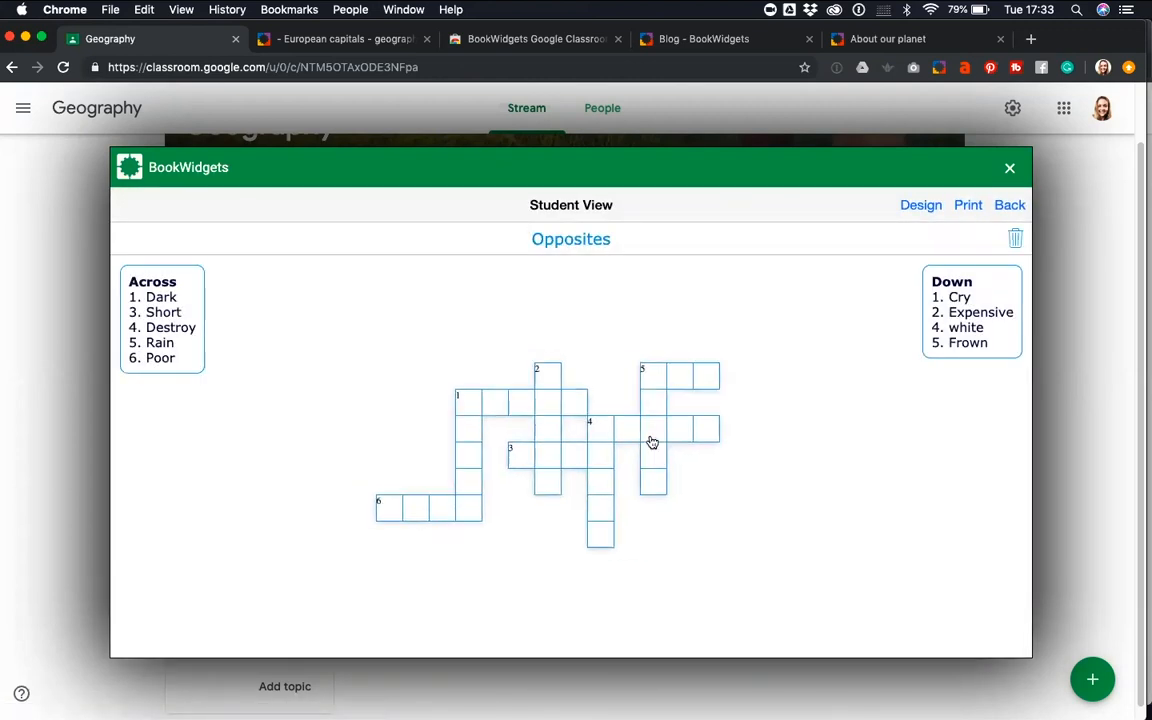
left_click(652, 438)
left_click(707, 388)
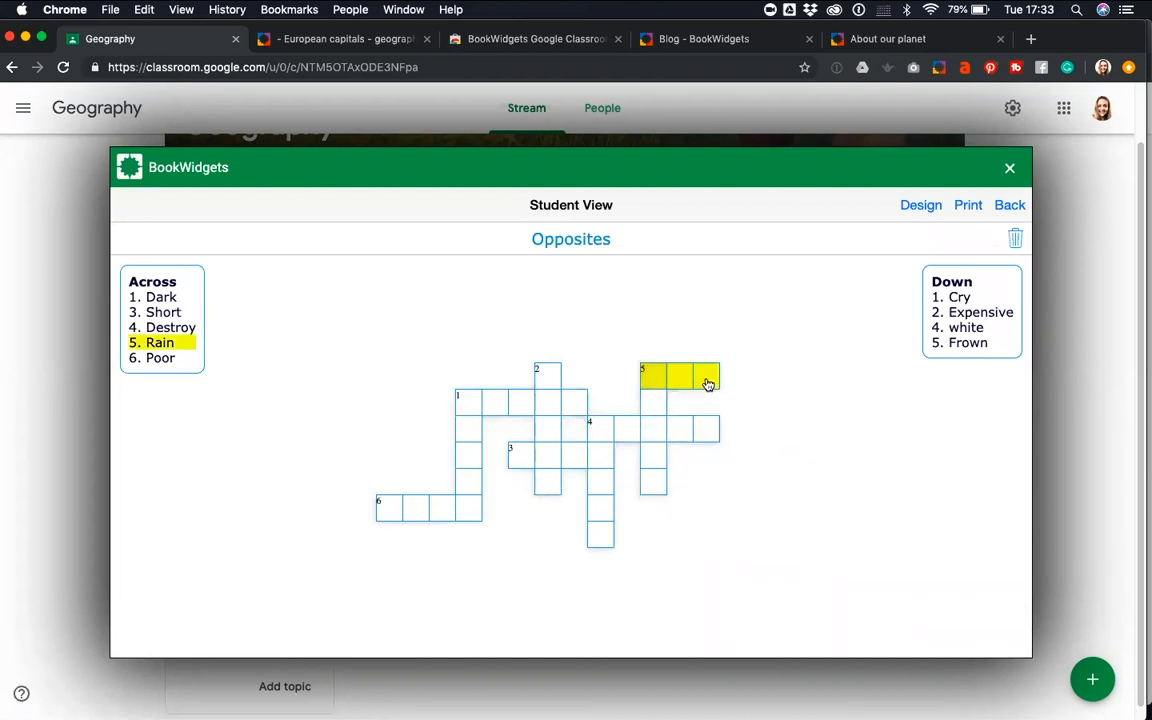
type("Sun")
left_click(660, 405)
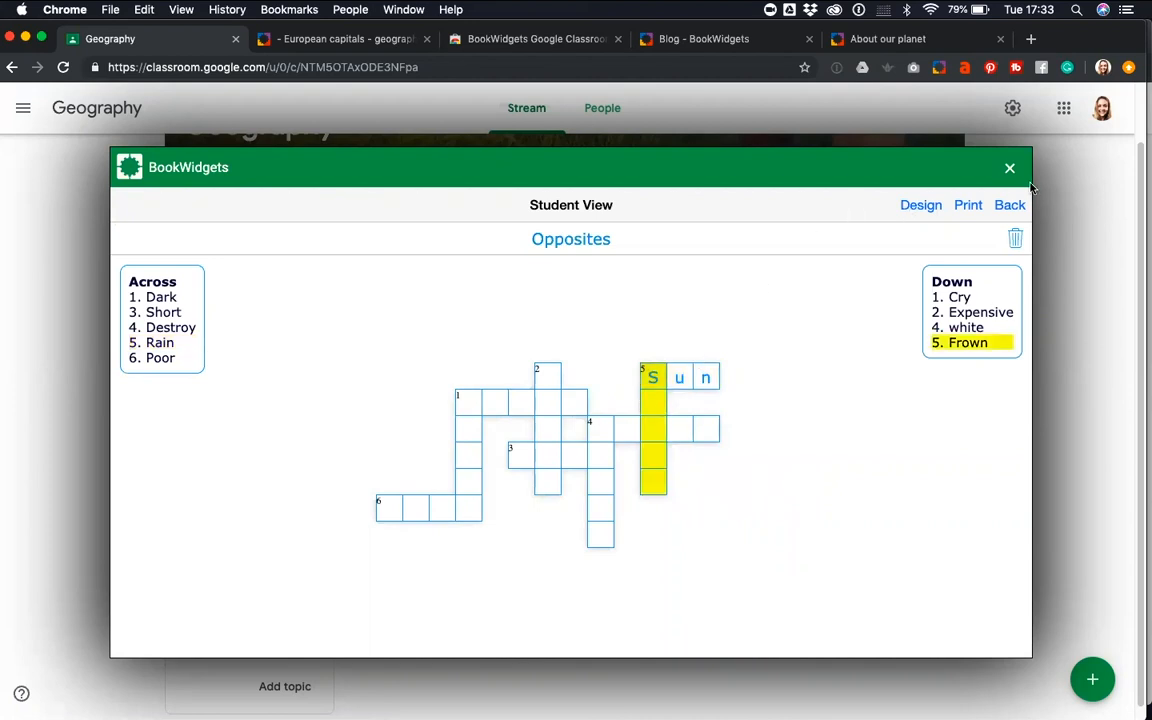
Test the preview by answering the "Frown" clue with "smile" and selecting the "Destroy" word across
key("ctrl+alt+super+m")
left_click(1065, 418)
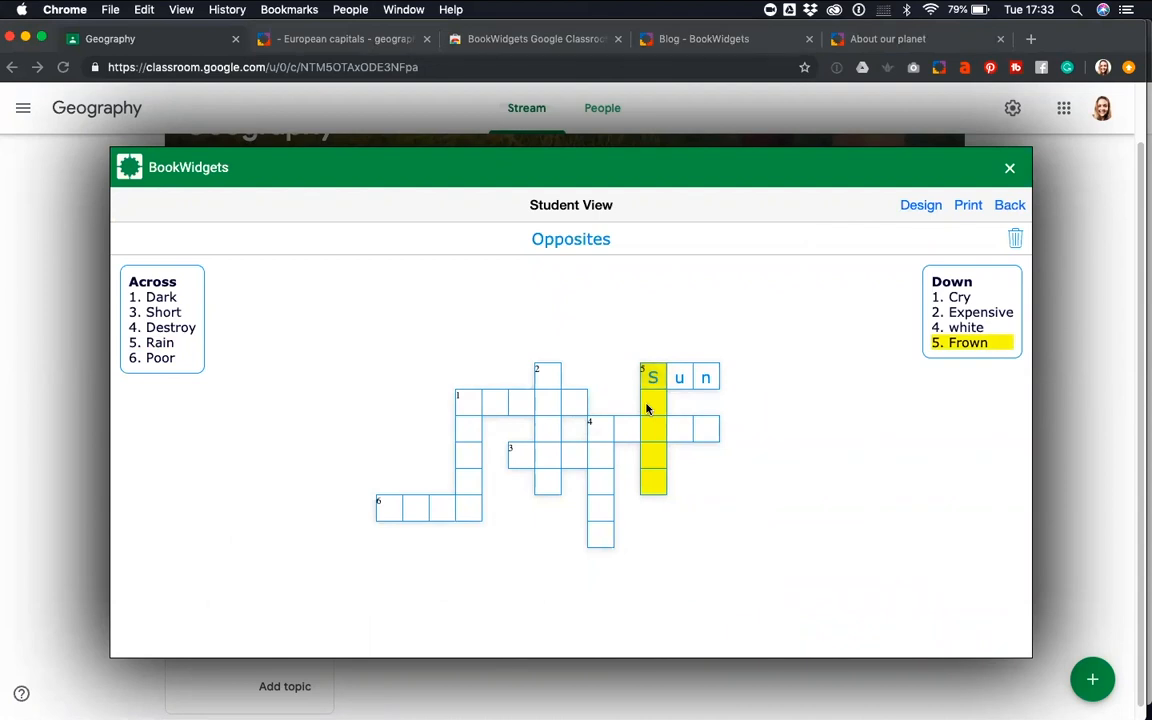
left_click(650, 390)
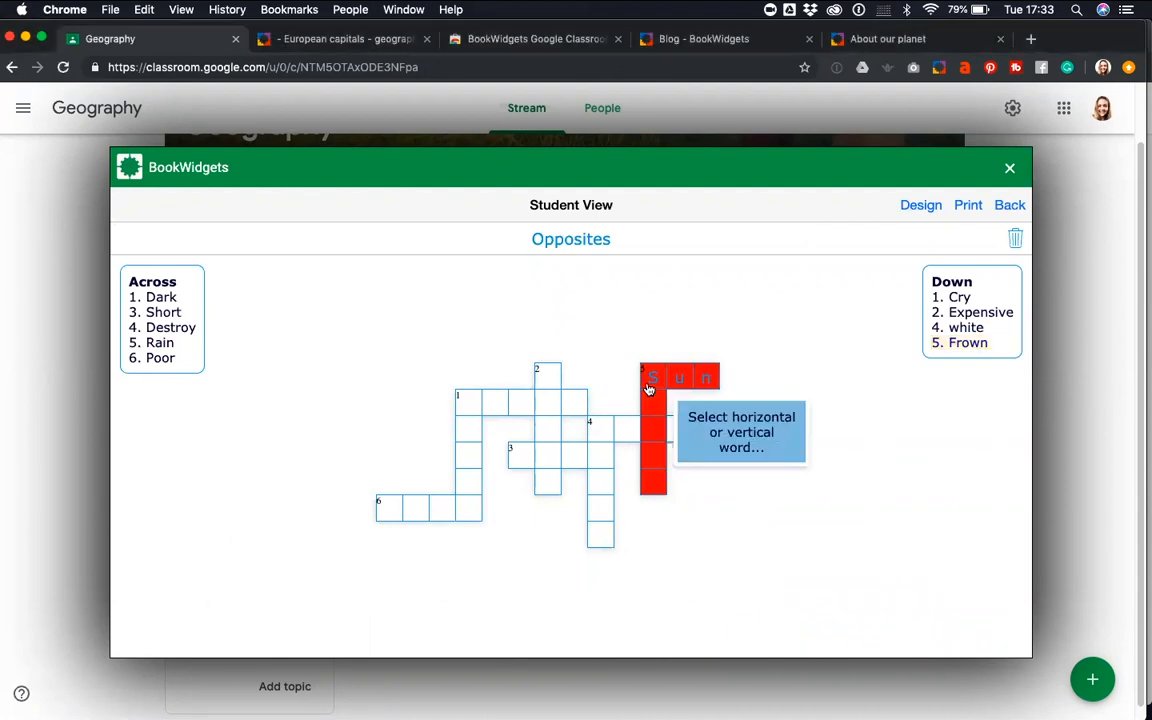
type("smile")
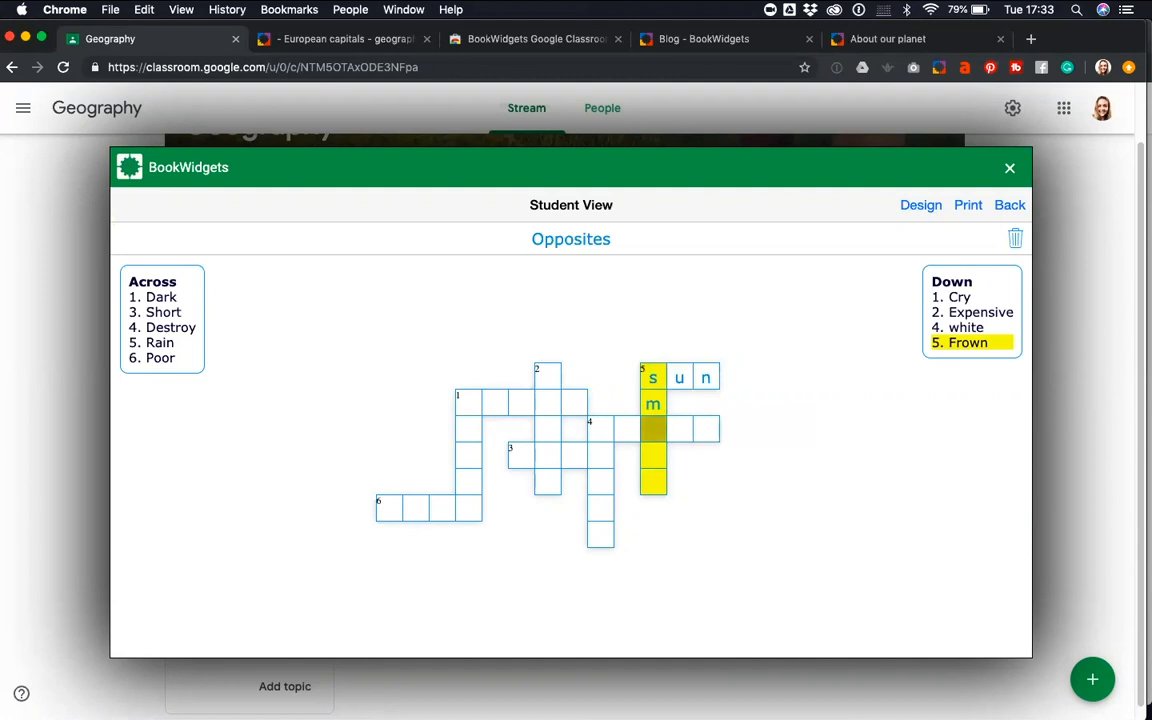
left_click(609, 436)
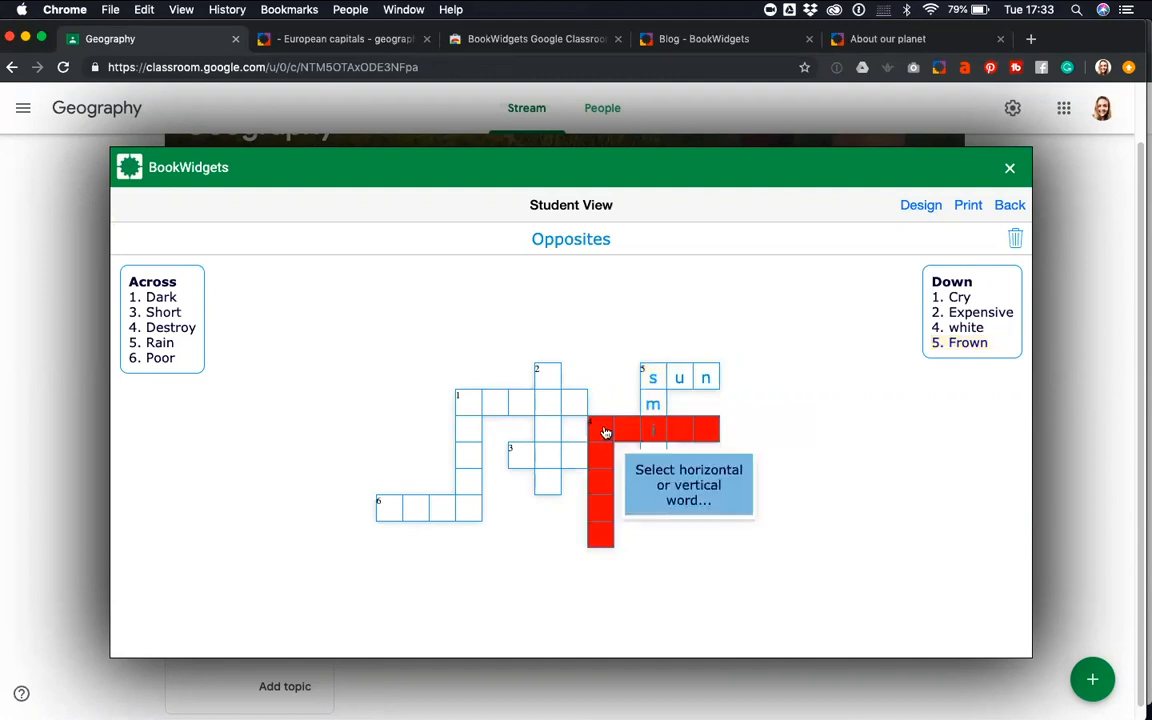
left_click(622, 432)
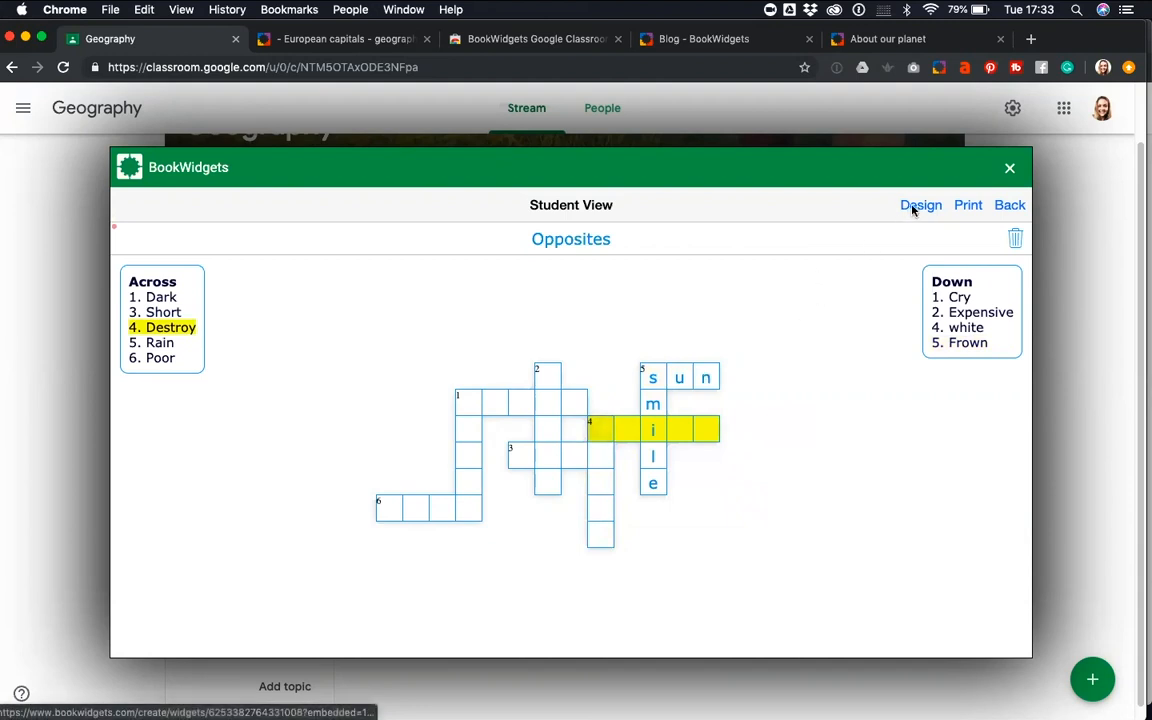
Change the crossword's design color to purple #8e44ad
left_click(914, 206)
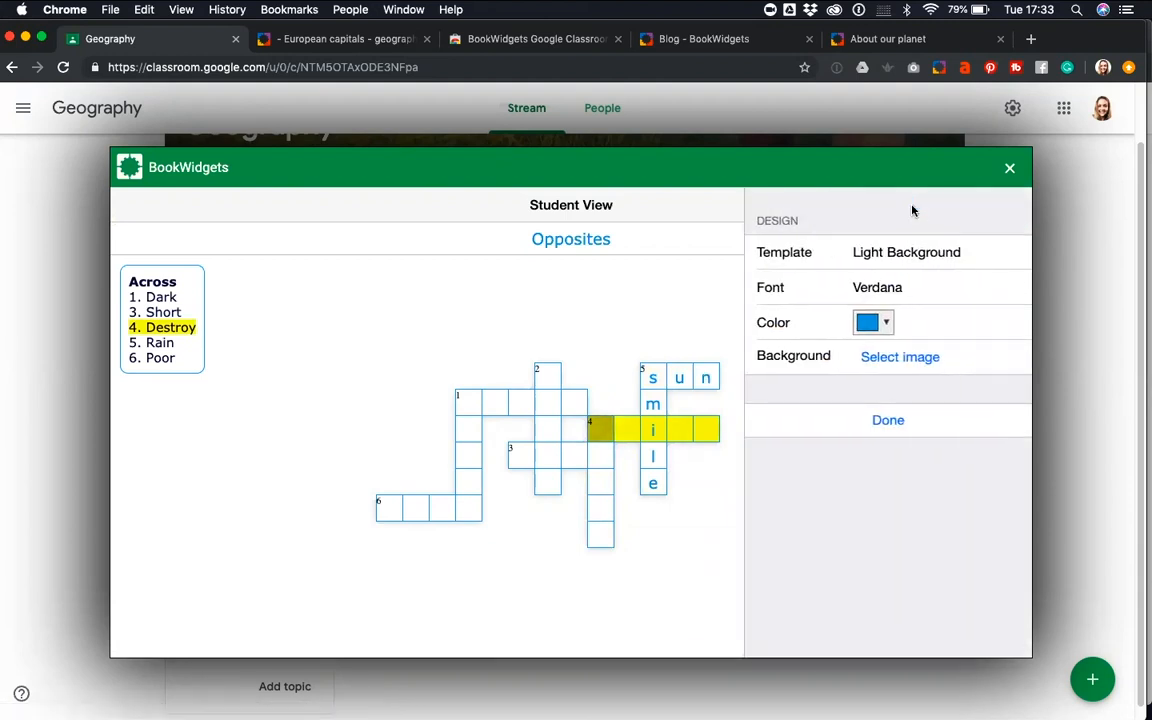
left_click(884, 322)
left_click(827, 352)
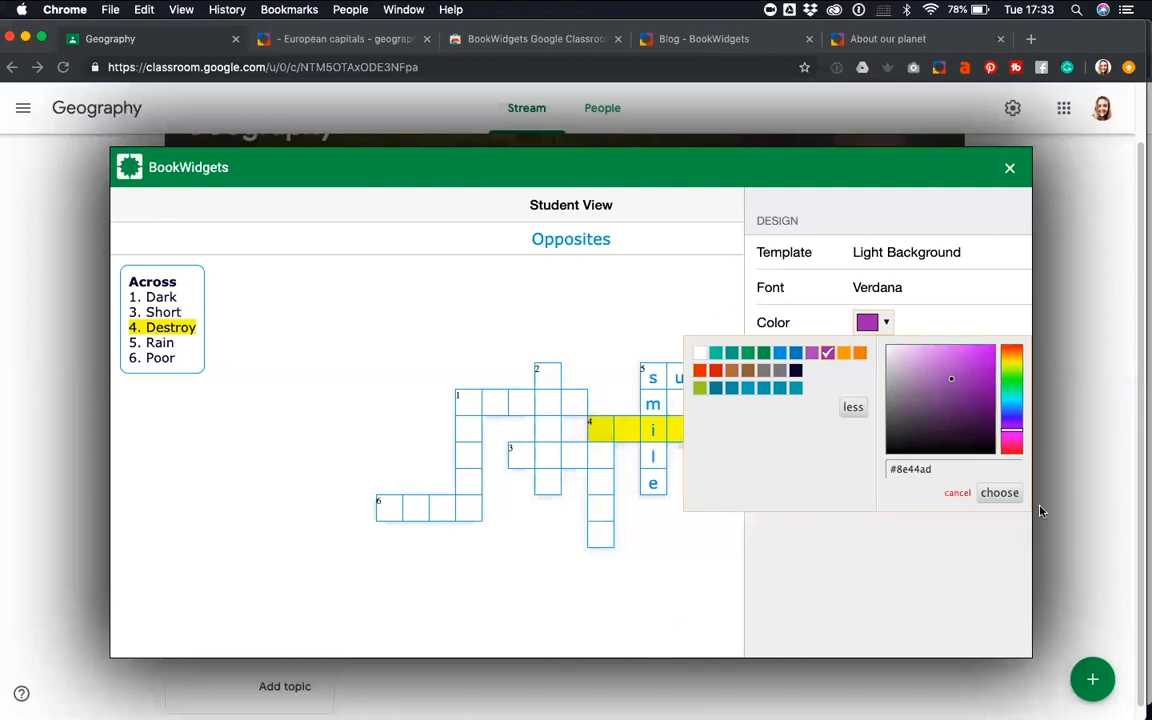
left_click(998, 492)
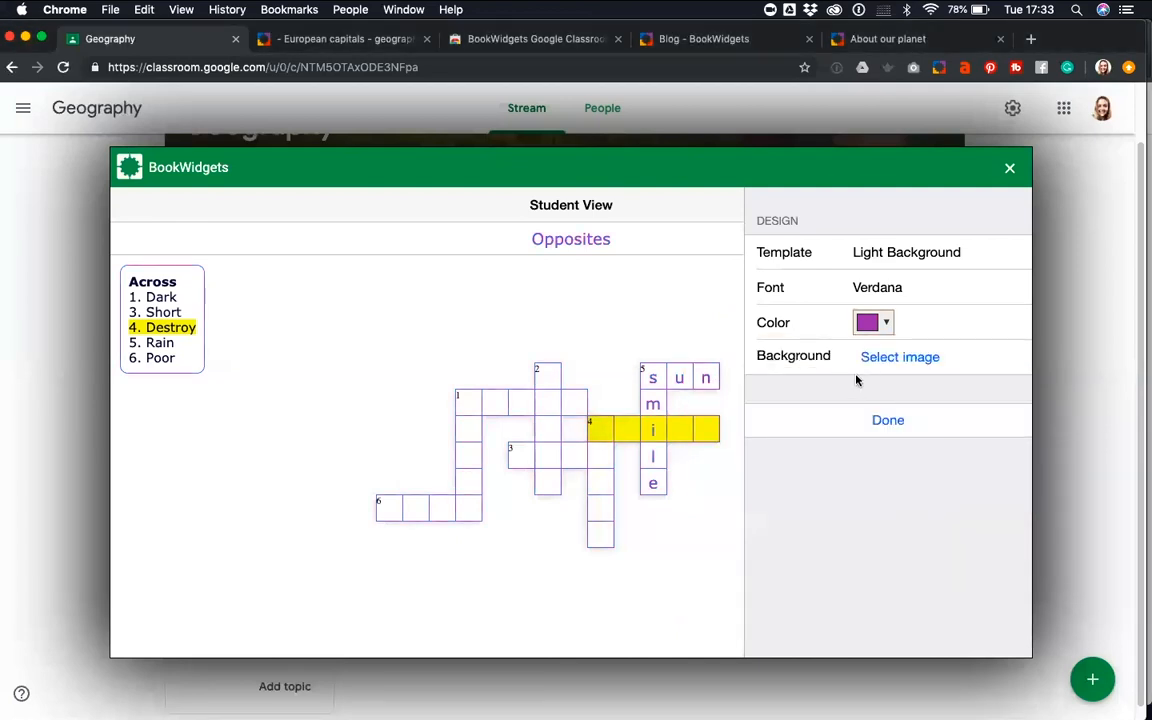
Search for an online background image with "opposites" and use the picture of the torn BAD and GOOD papers
left_click(895, 362)
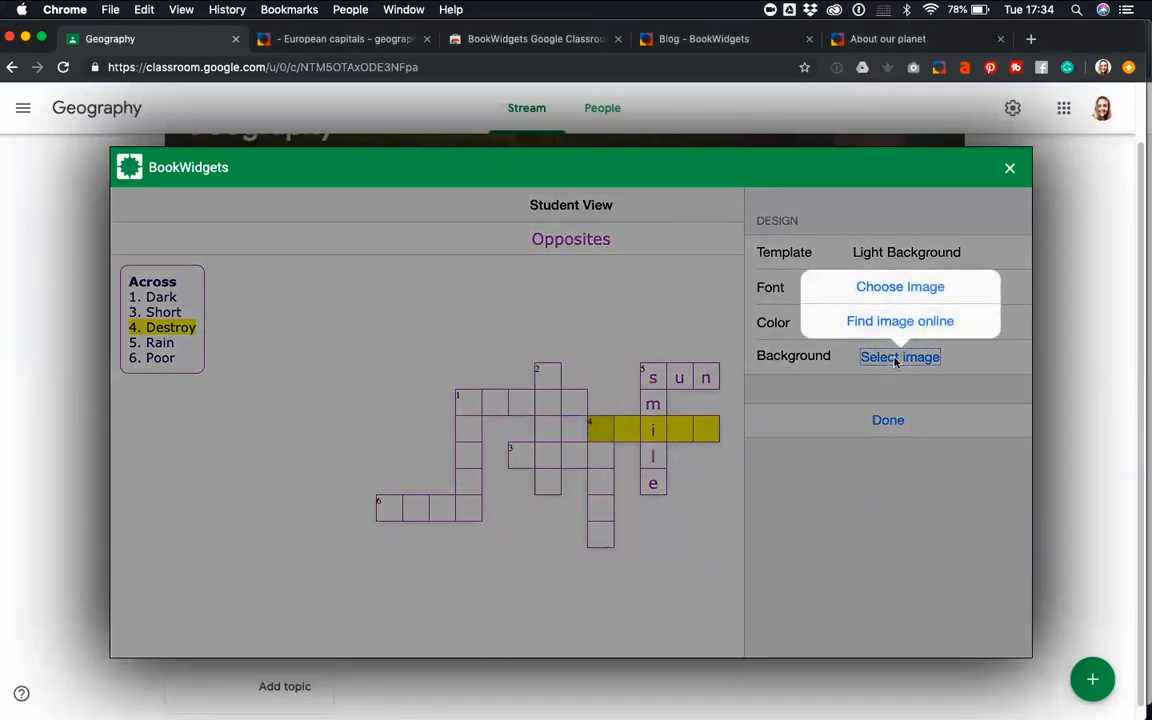
left_click(882, 325)
type("opposites")
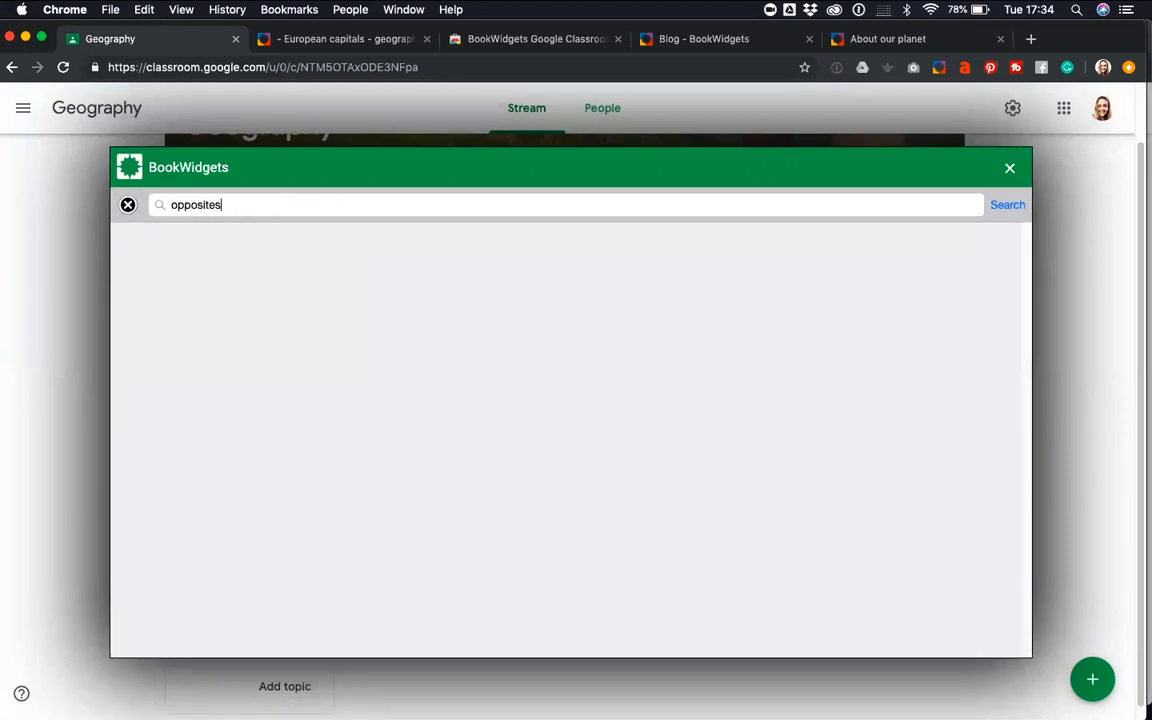
key("Return")
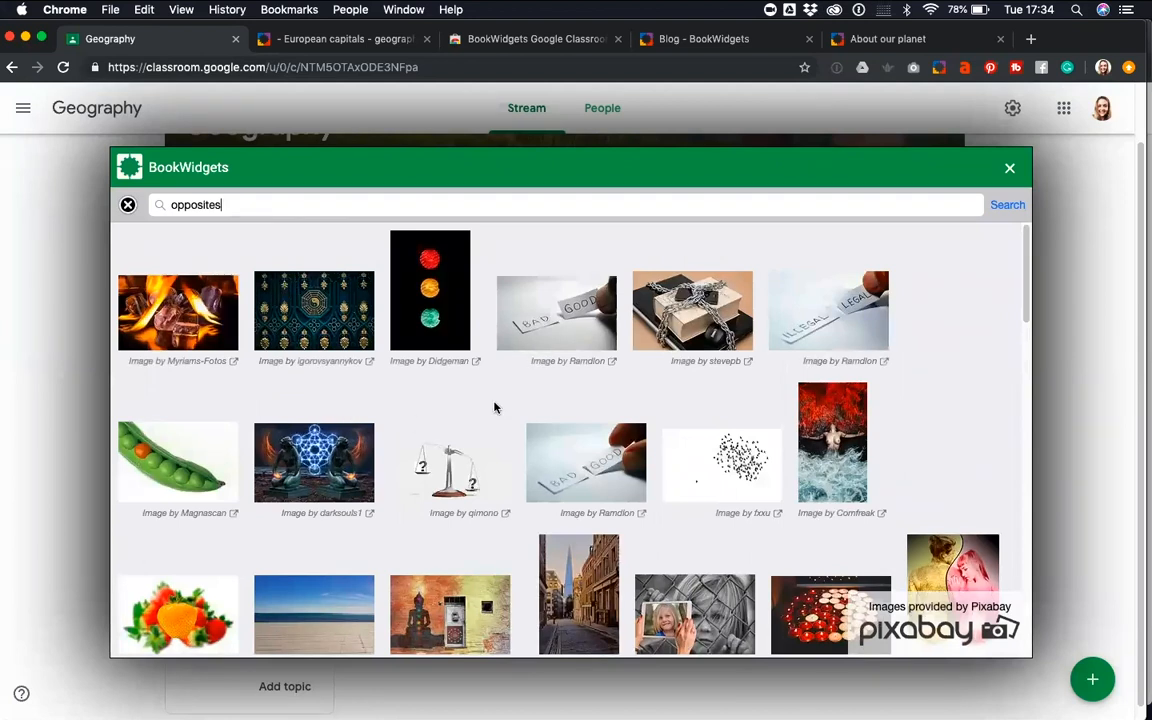
left_click(538, 327)
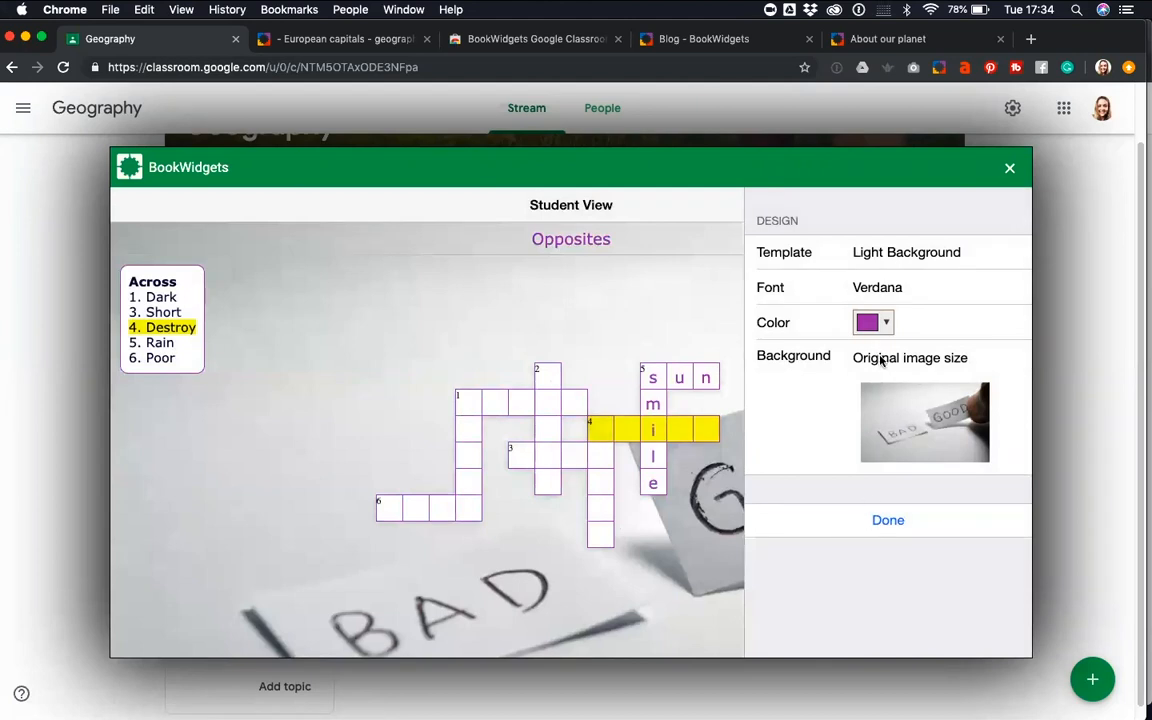
Make the background image cover the complete area, finish the design and return to the crossword's configuration
left_click(880, 359)
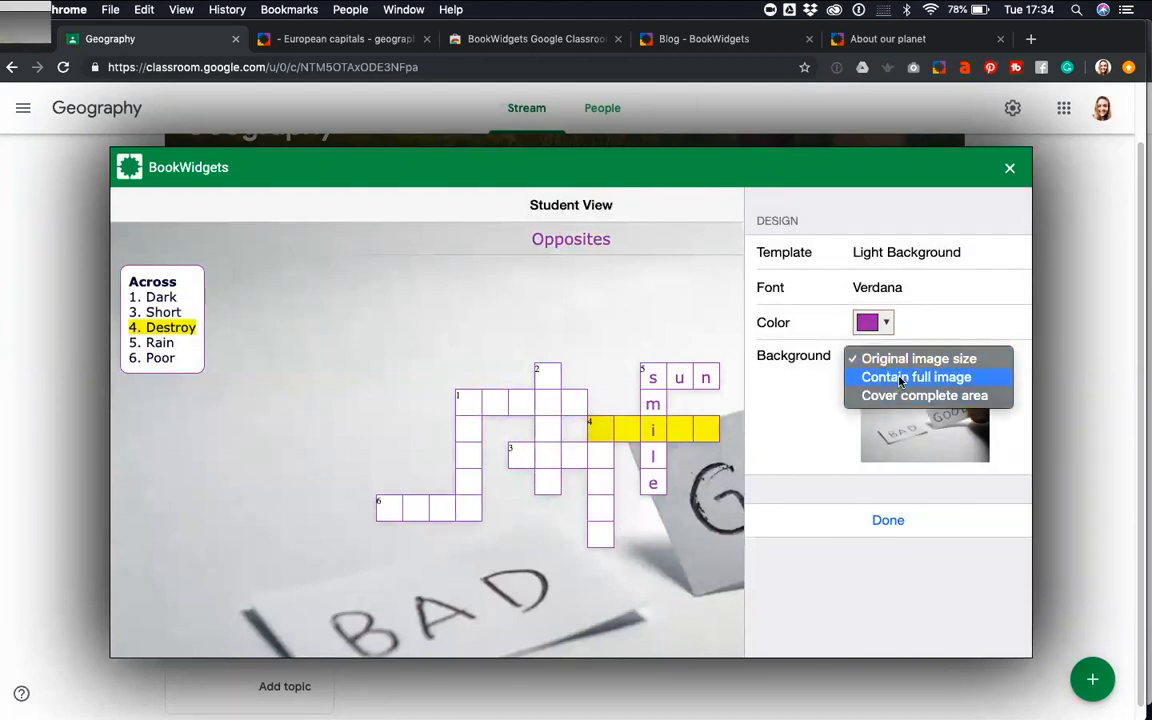
left_click(899, 378)
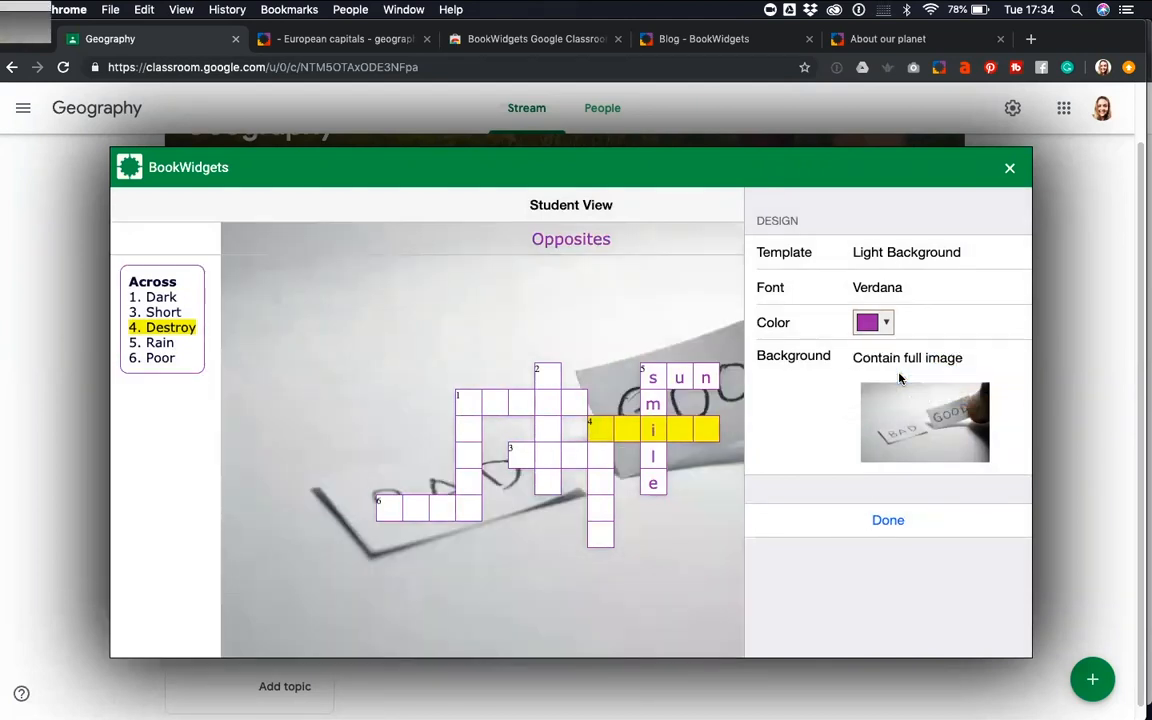
left_click(905, 360)
left_click(907, 376)
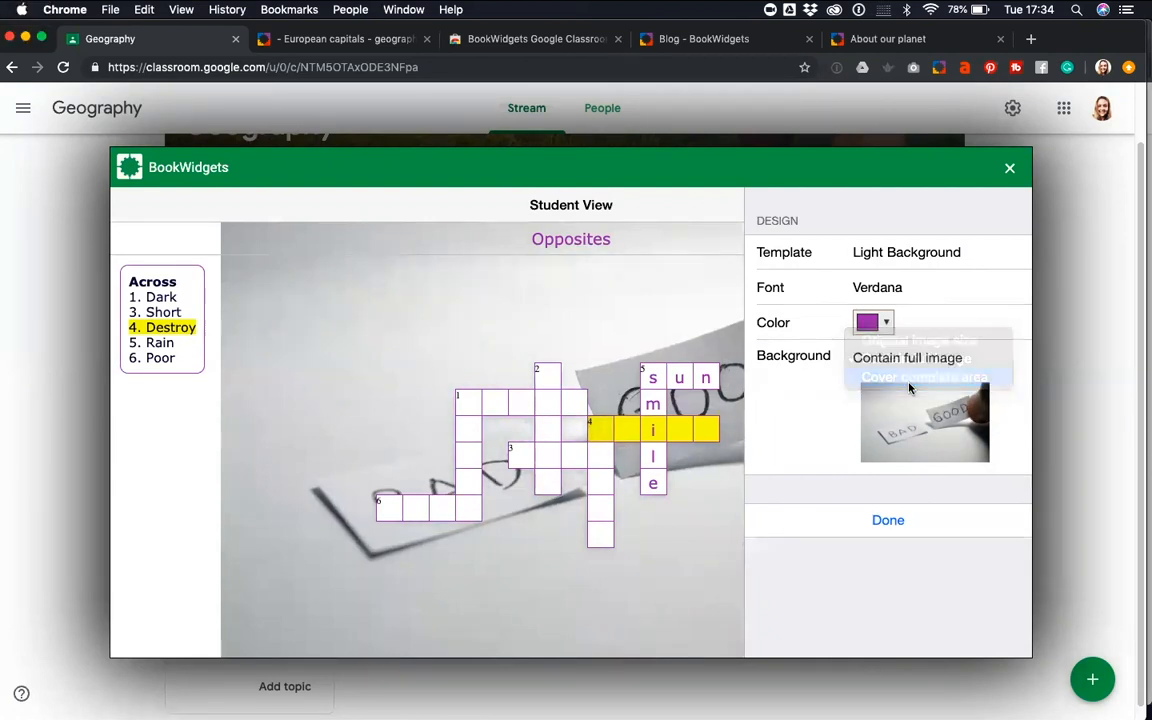
left_click(900, 521)
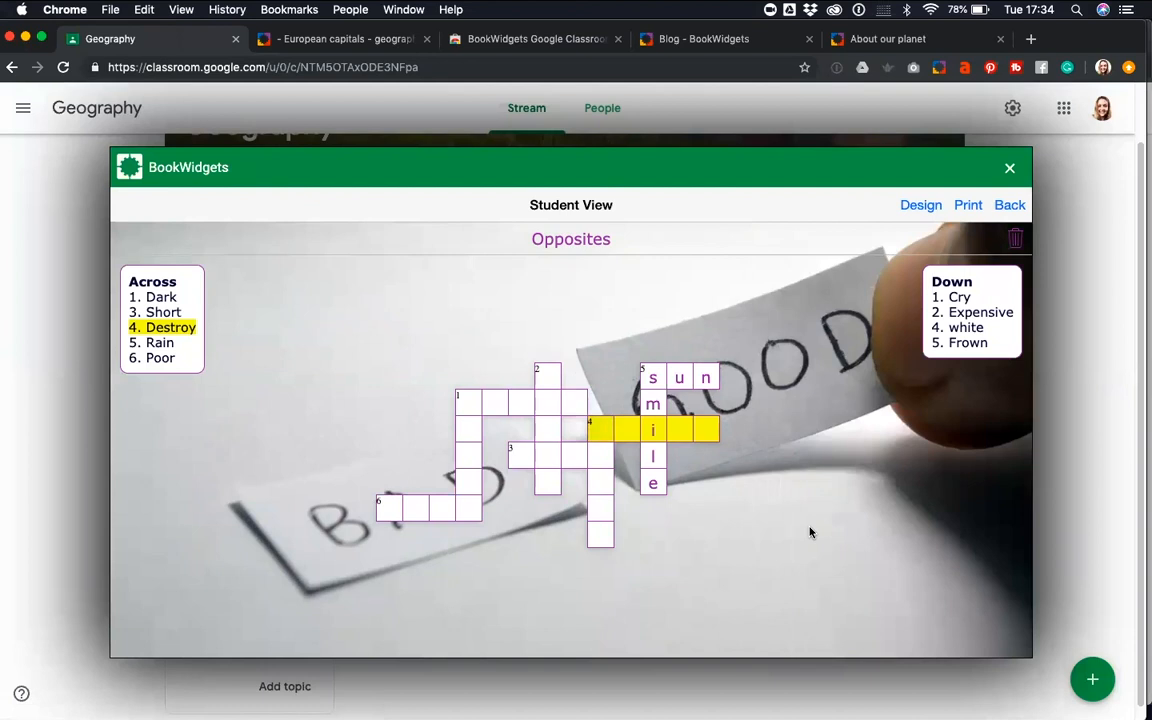
left_click(1009, 205)
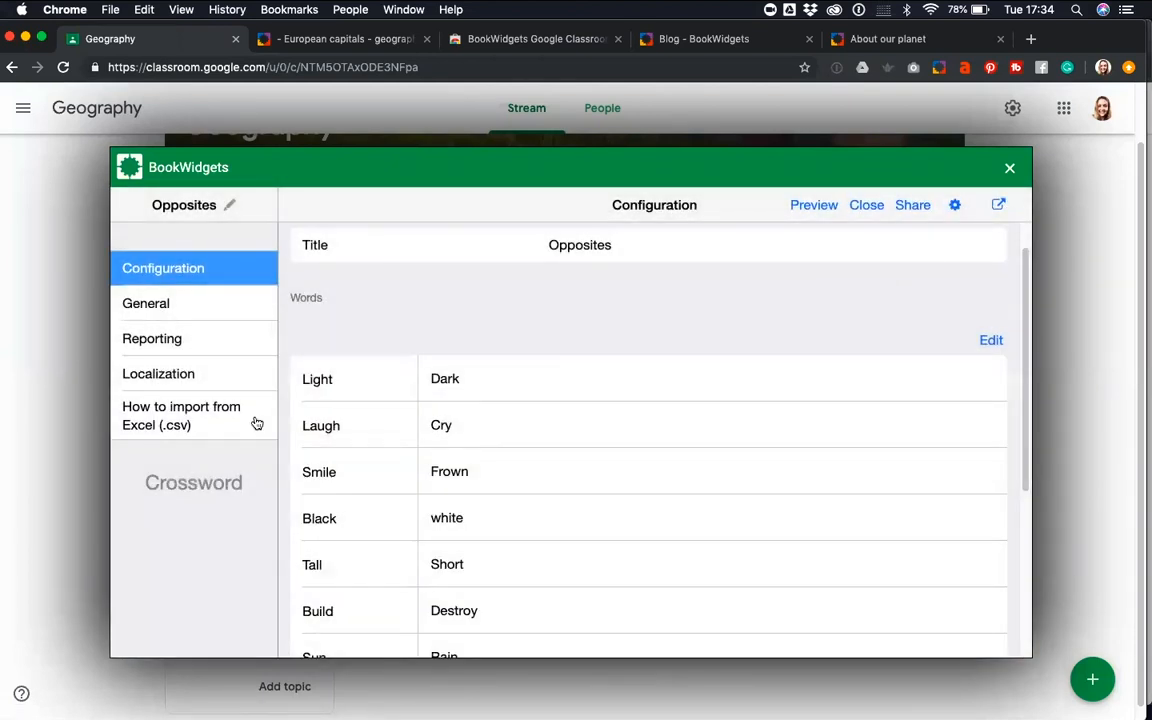
Check the crossword's reporting options and return to its configuration
left_click(225, 305)
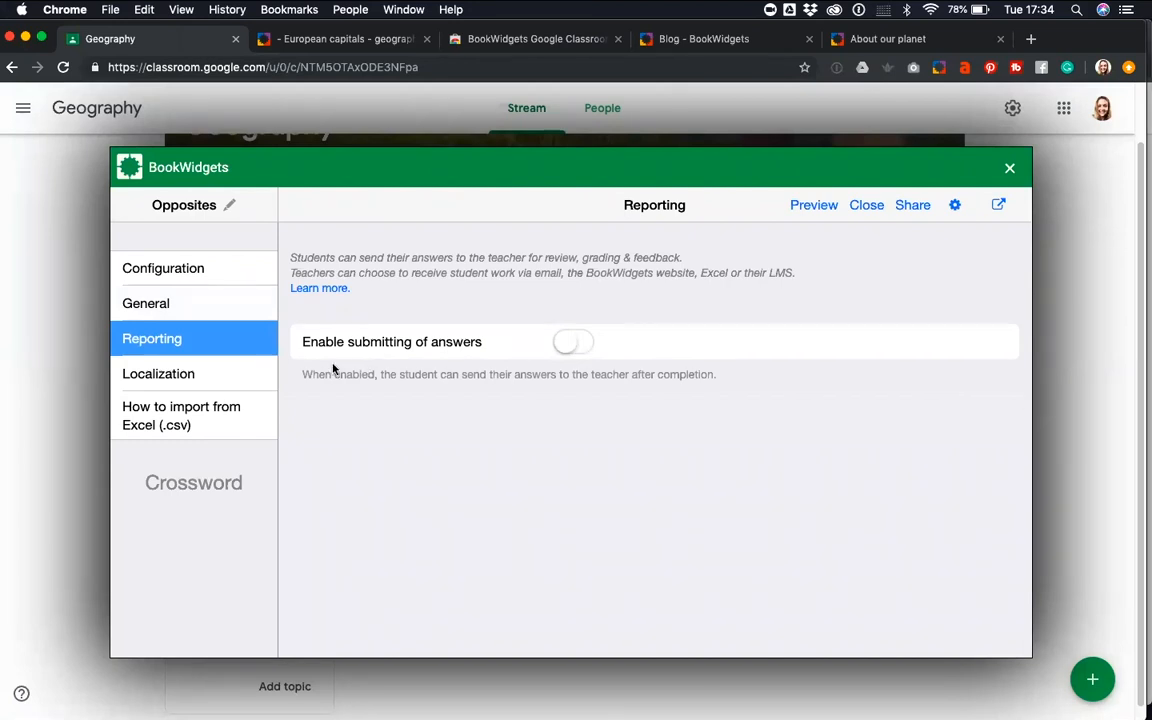
left_click(217, 273)
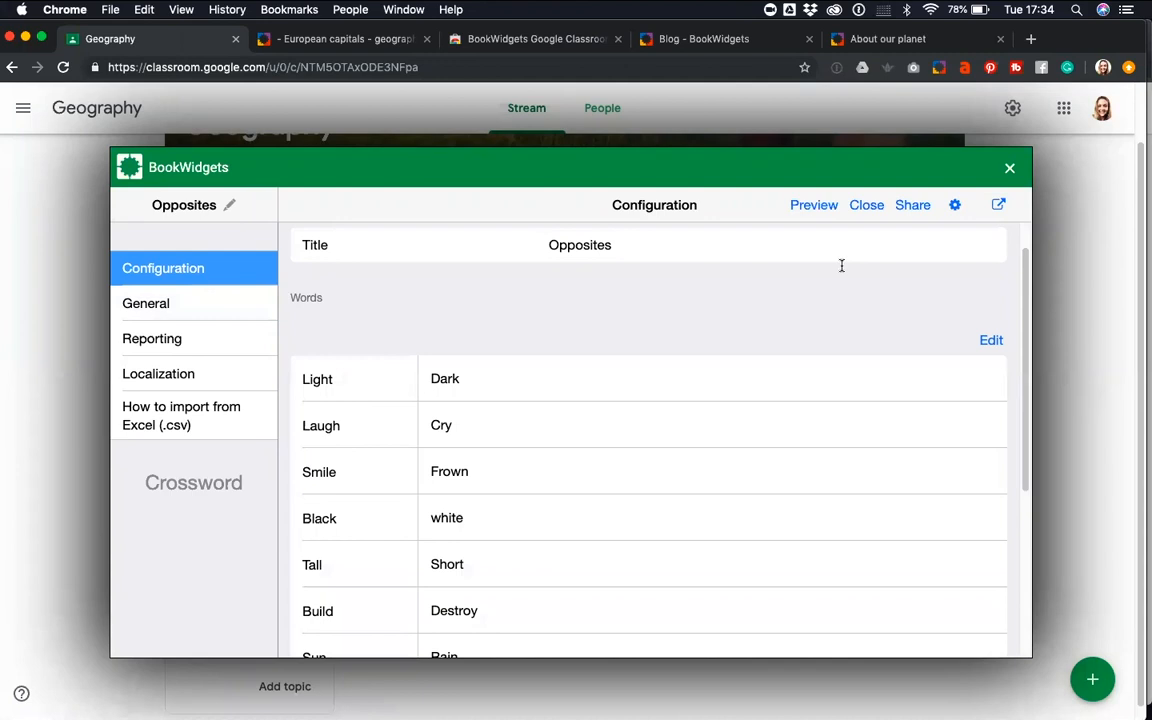
scroll(800, 318, "up", 2)
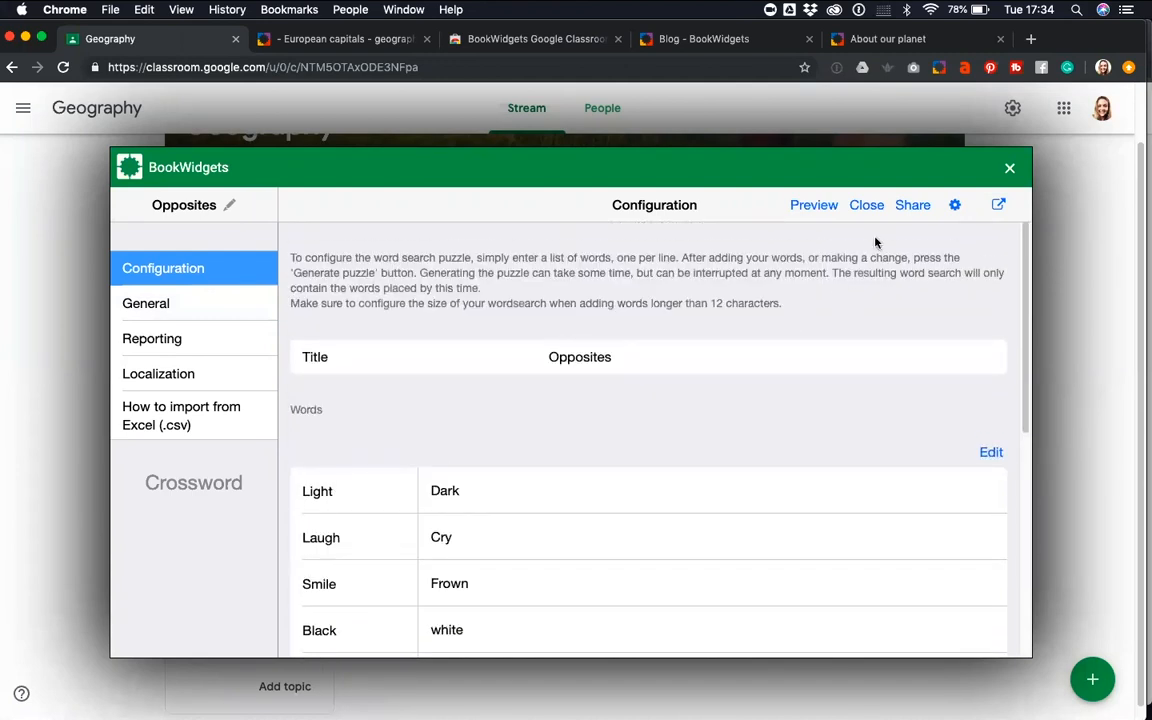
Share the "Opposites" crossword and send it to the Languages course in Google Classroom
left_click(910, 205)
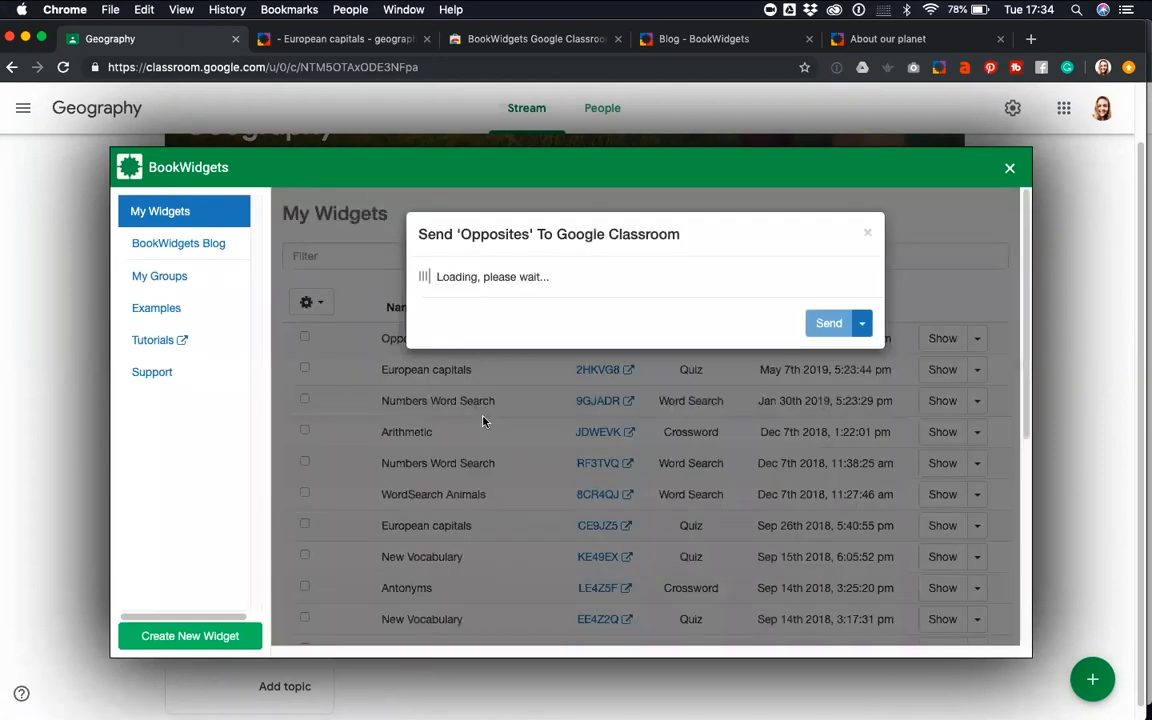
left_click(500, 316)
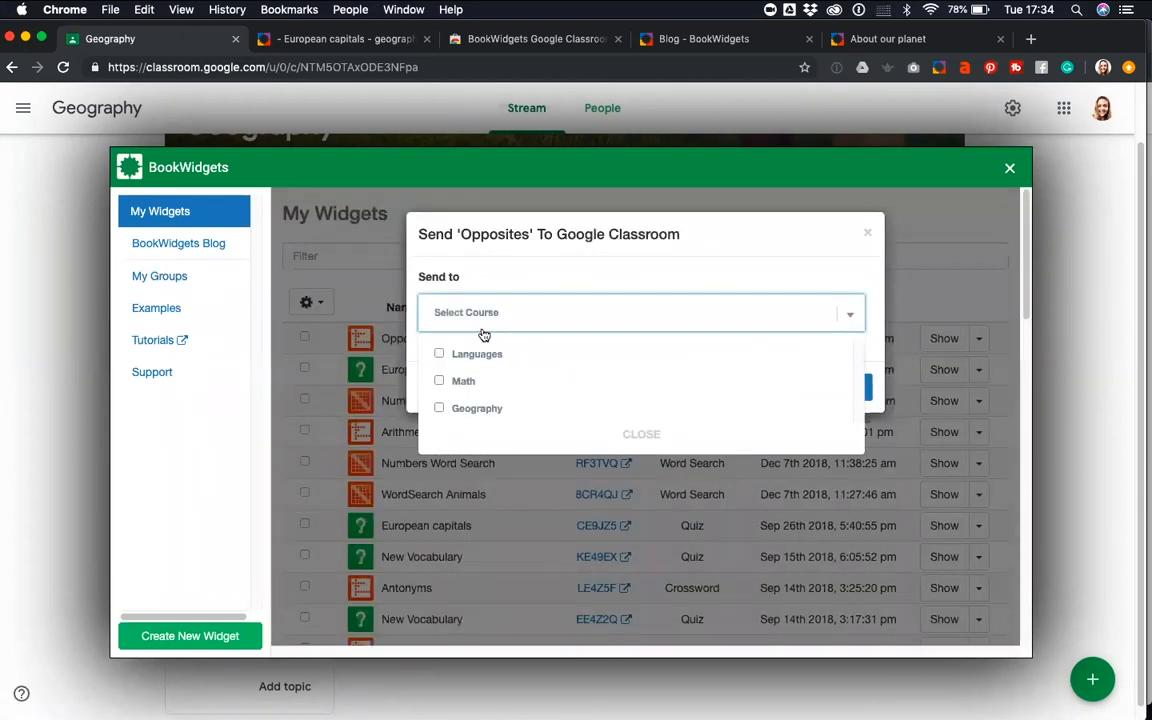
left_click(457, 356)
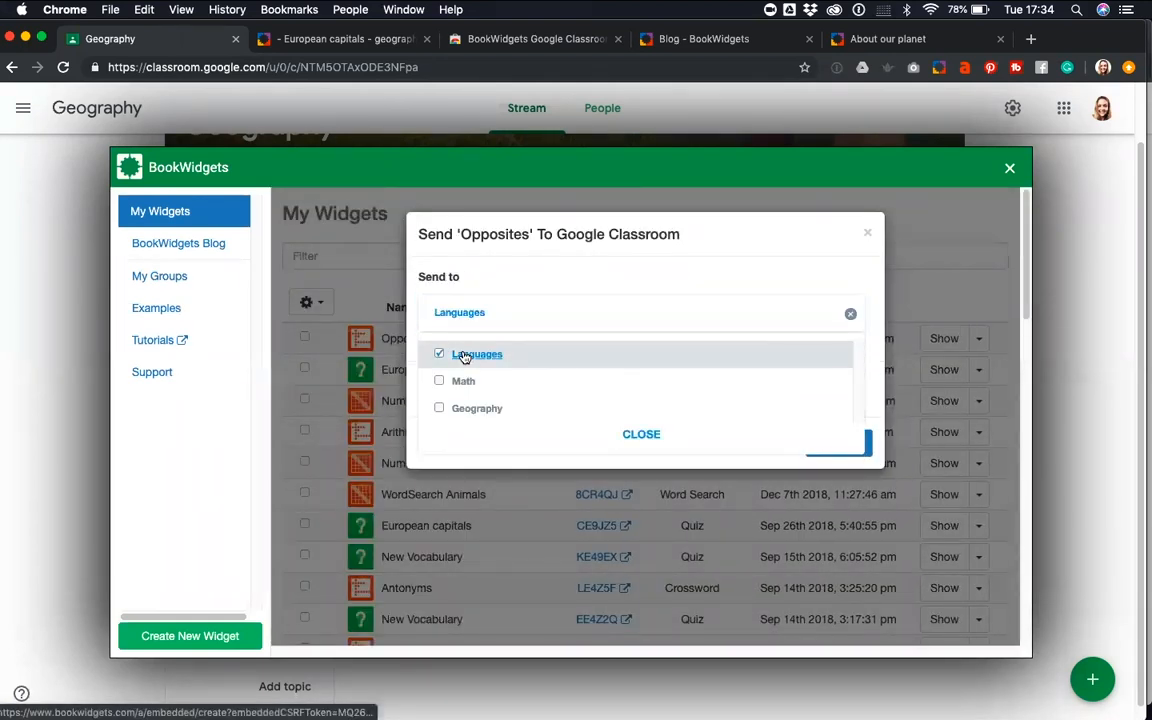
left_click(645, 434)
left_click(819, 443)
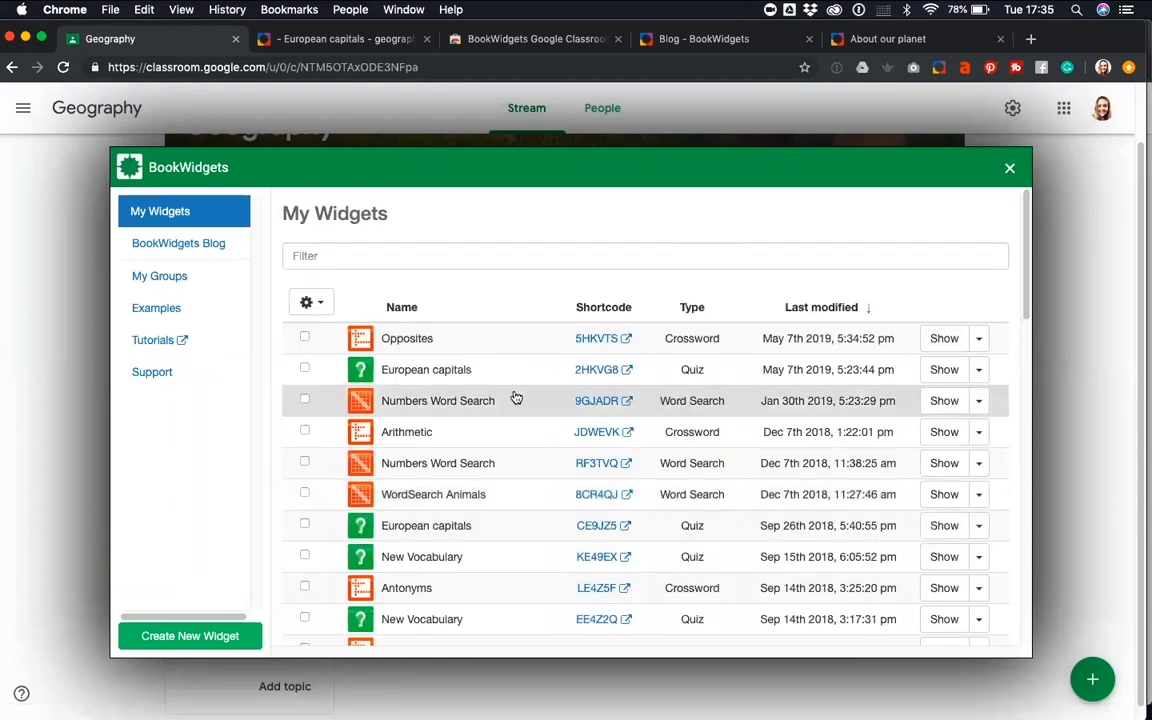
Switch to the student's Safari window and open the "Opposites" crossword from the Languages class assignment
key("ctrl+Up")
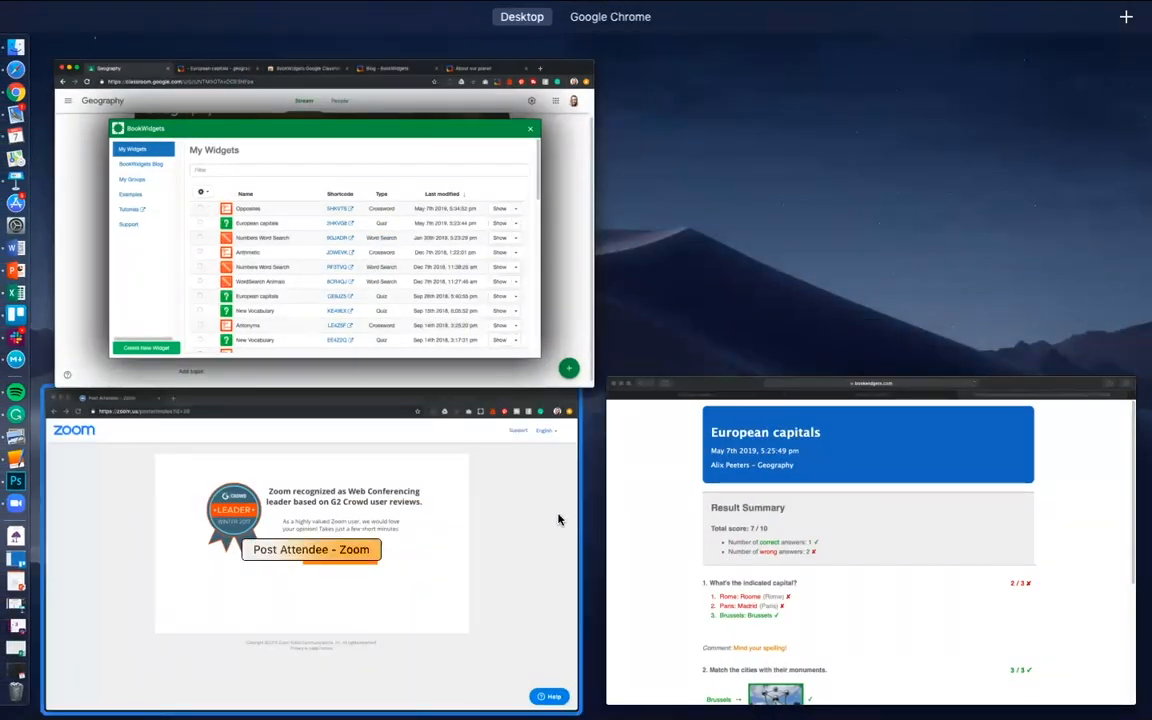
left_click(743, 507)
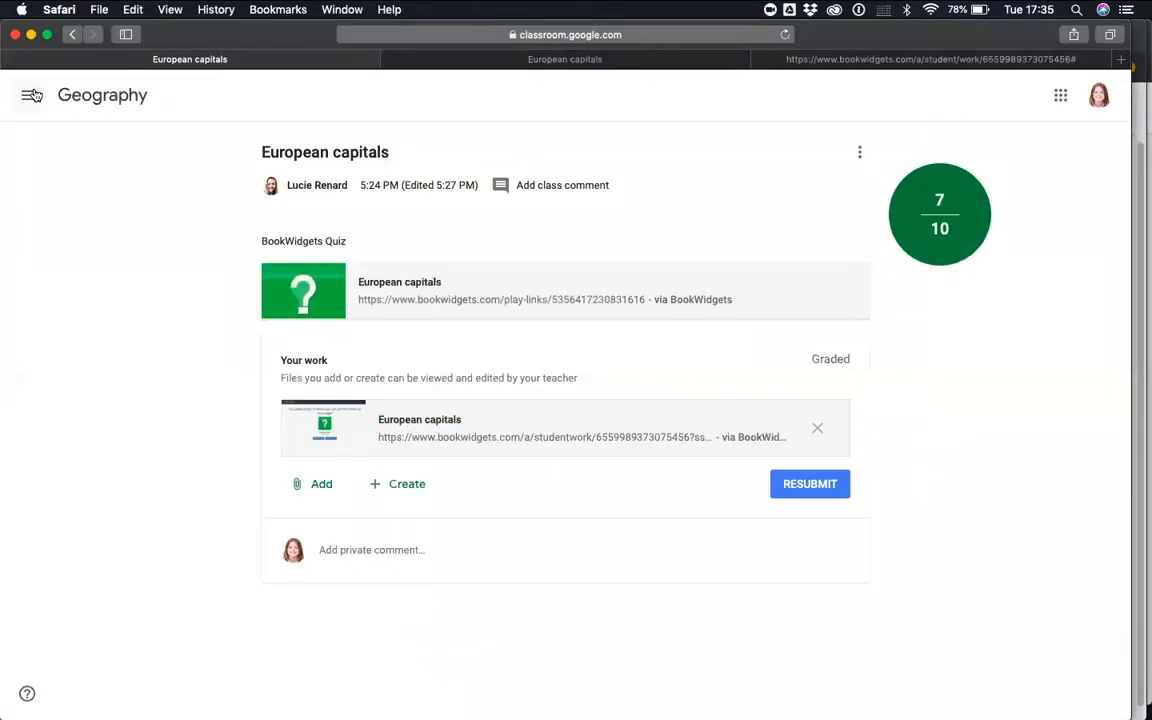
left_click(29, 95)
left_click(98, 296)
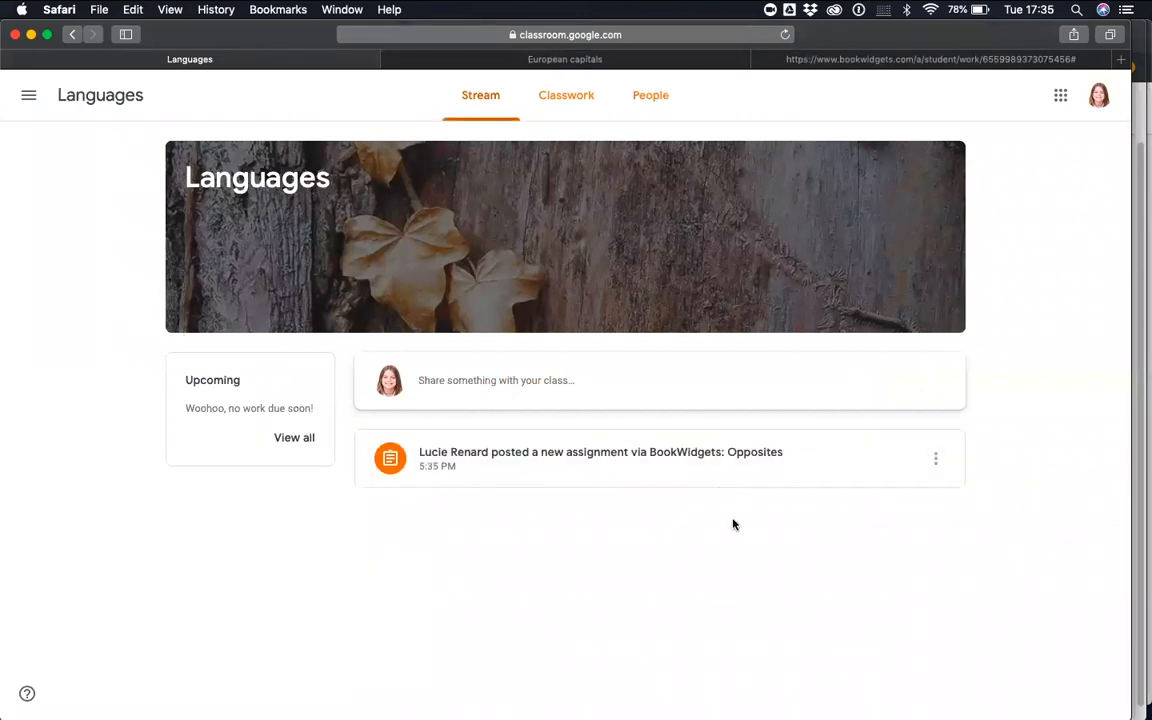
left_click(712, 458)
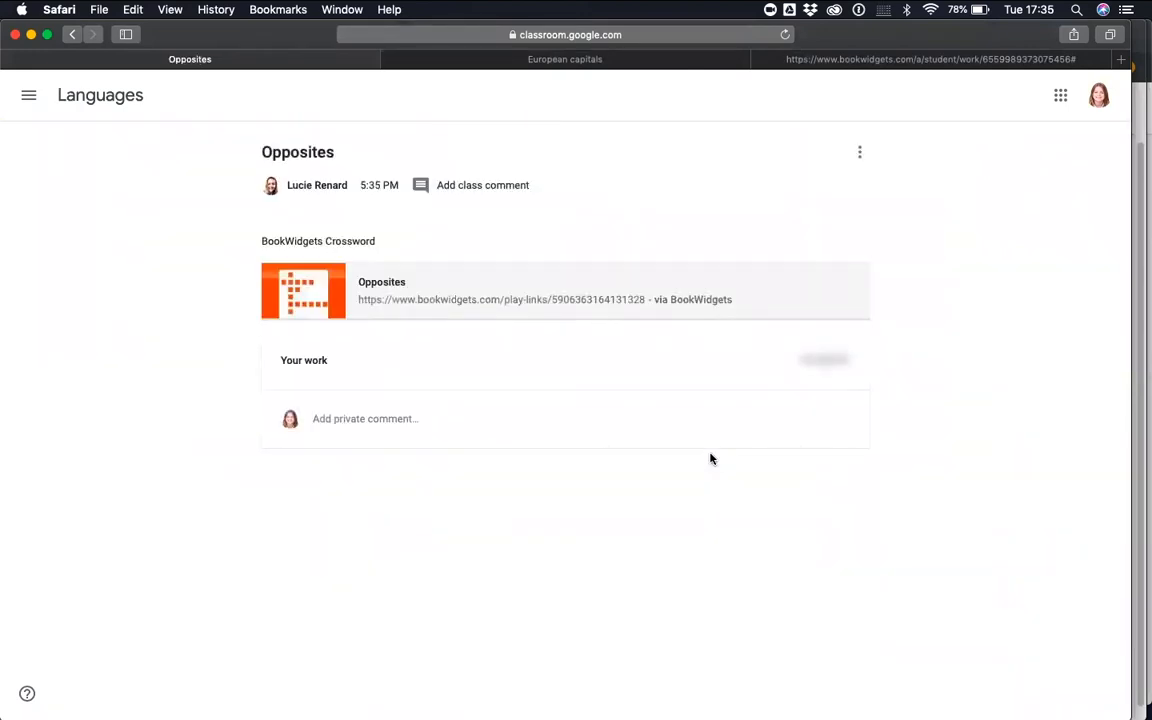
left_click(369, 283)
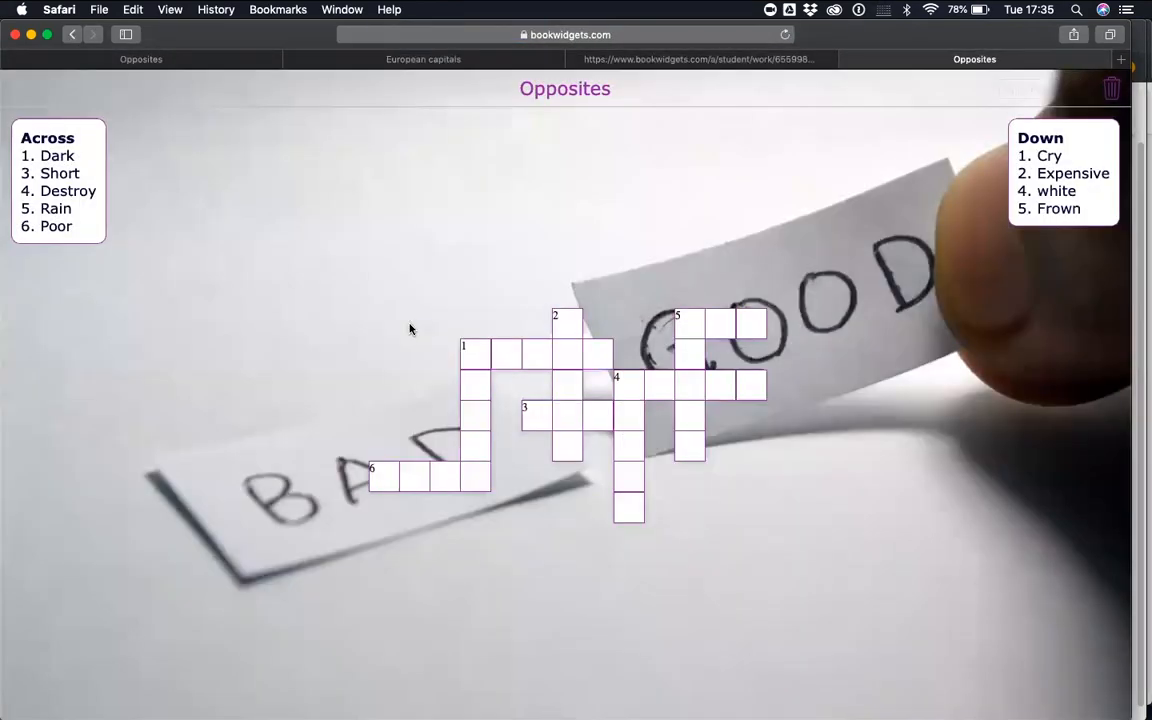
Answer the crossword clues 1 Across "Dark" with "Light" and 2 Down "Expensive" with "cheap"
left_click(505, 365)
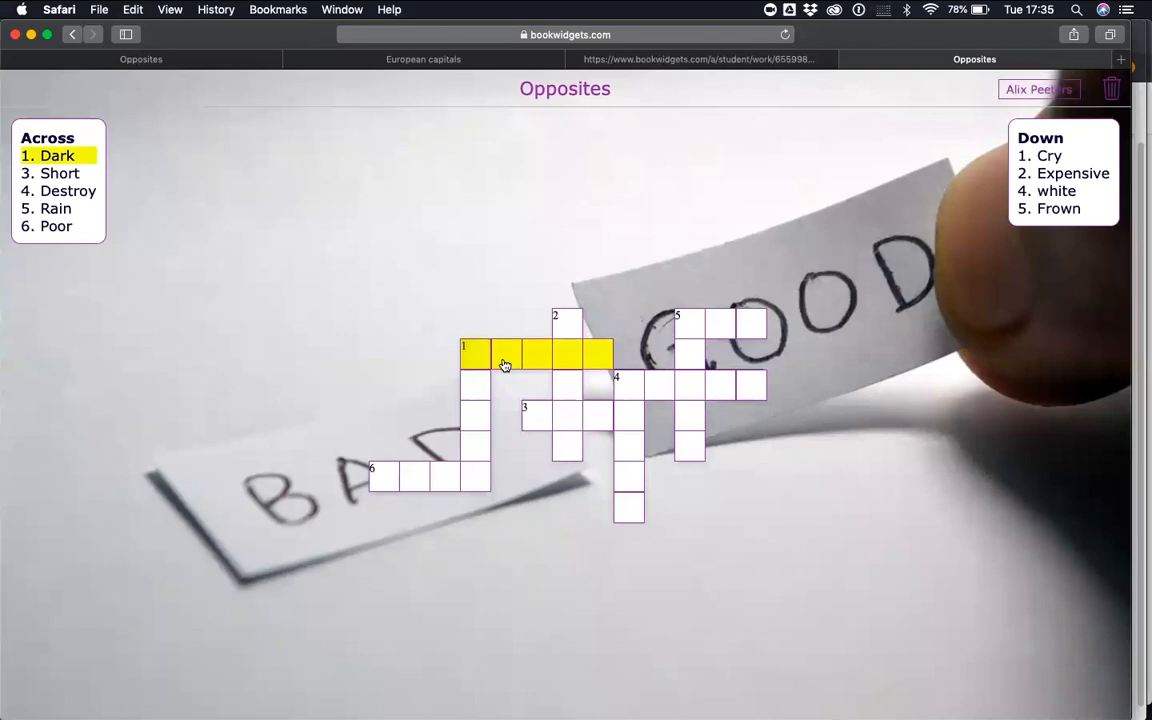
type("Light")
left_click(566, 375)
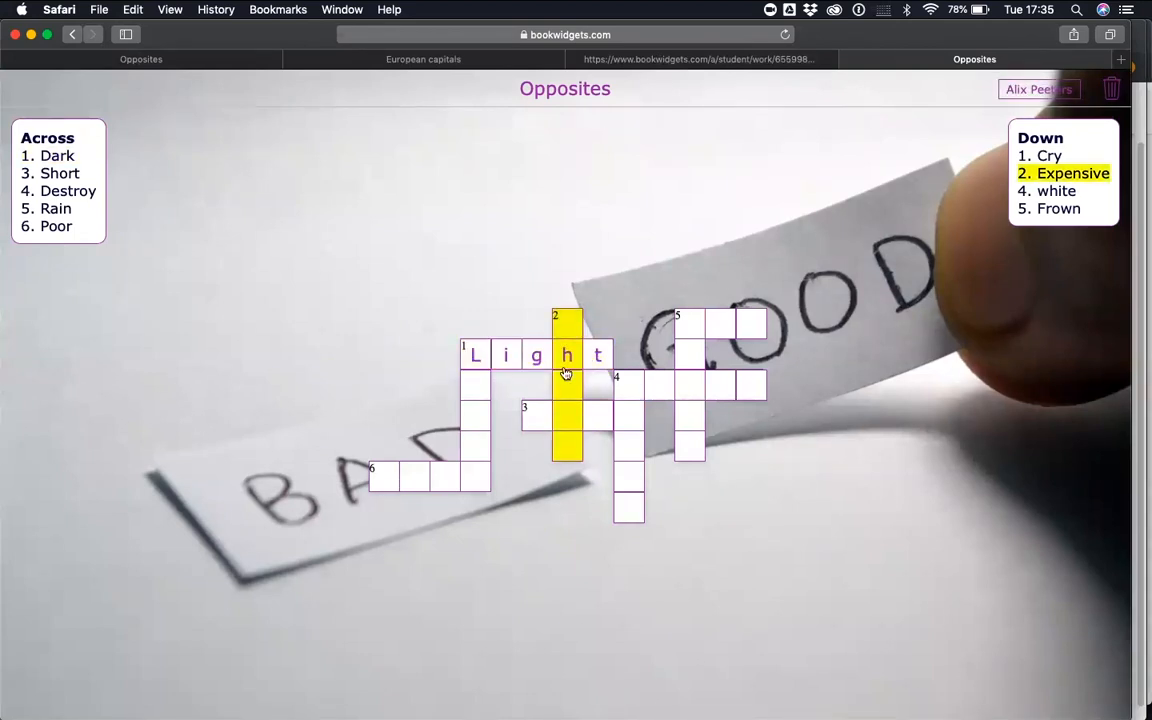
type("cheap")
Fill in "Tall" for 3 Across "Short" and "build" for 4 Across "Destroy"
left_click(590, 416)
type("Ta")
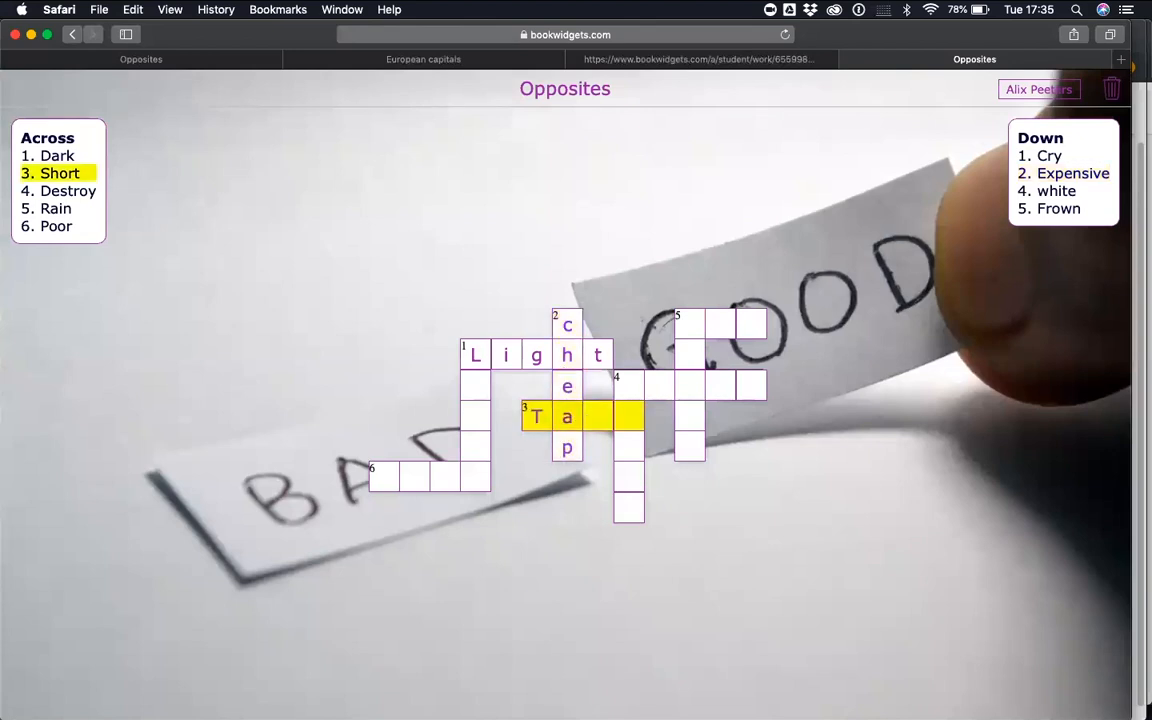
type("ll")
left_click(671, 396)
type("build")
Enter the opposites "smile" for 5 Down "Frown", "sun" for 5 Across "Rain" and "black" for 4 Down "white"
left_click(695, 357)
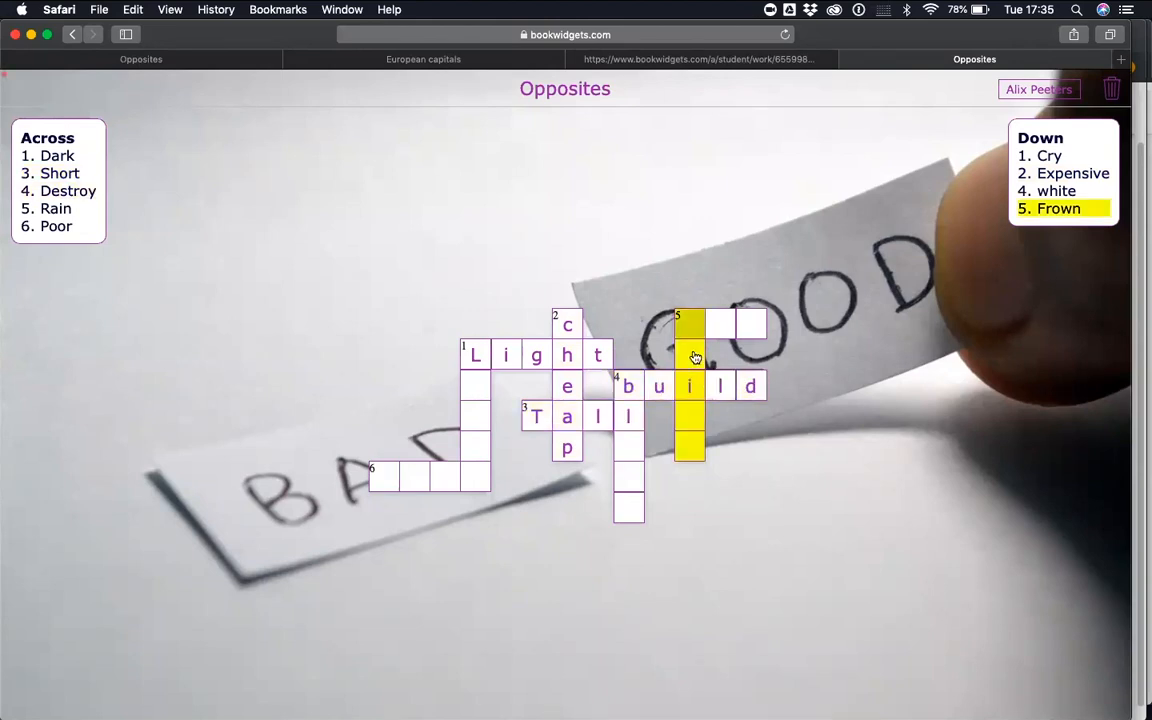
type("smile")
left_click(750, 330)
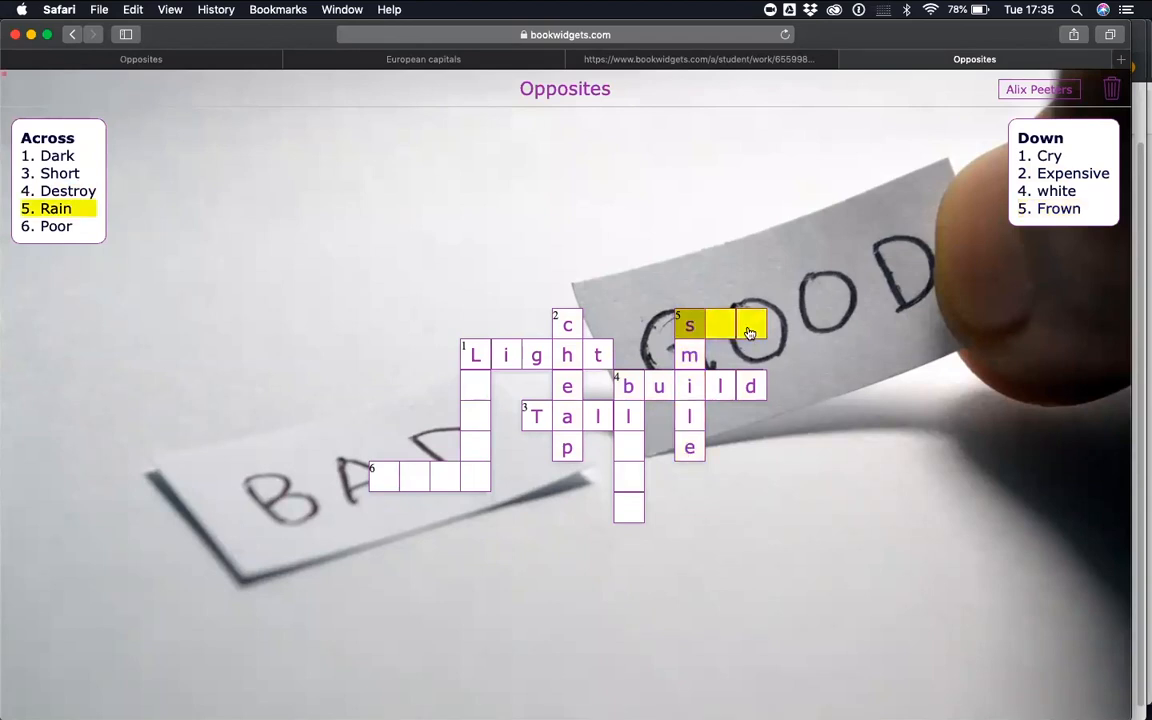
type("un")
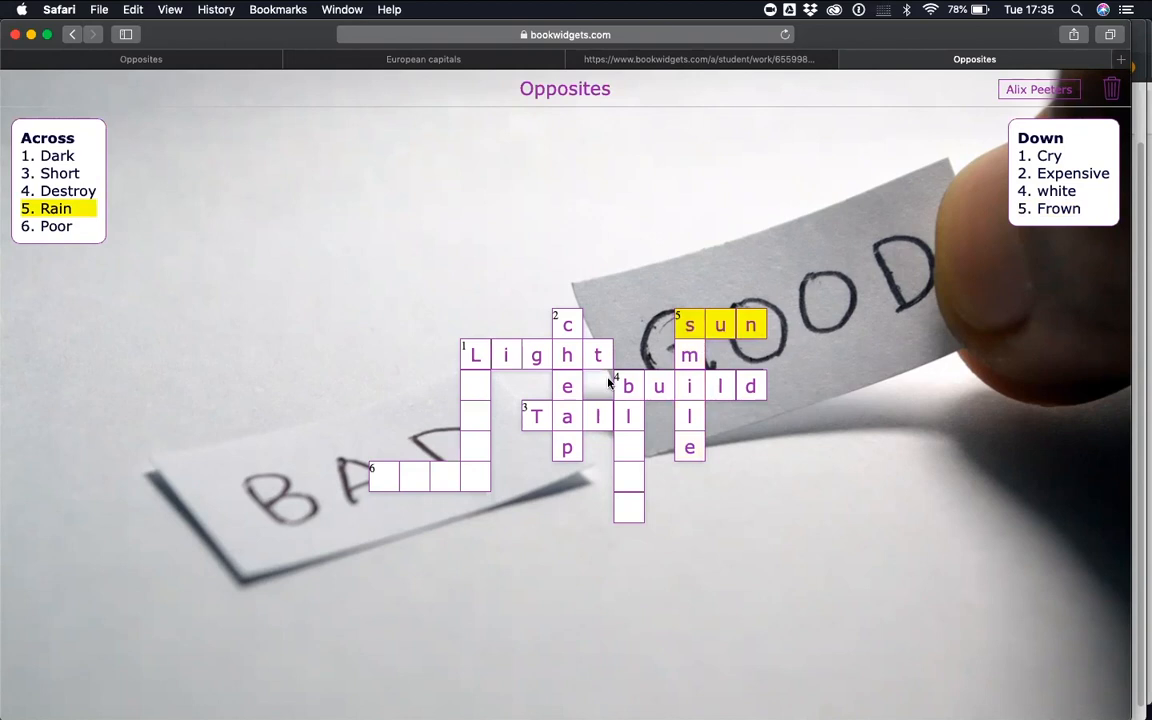
left_click(631, 452)
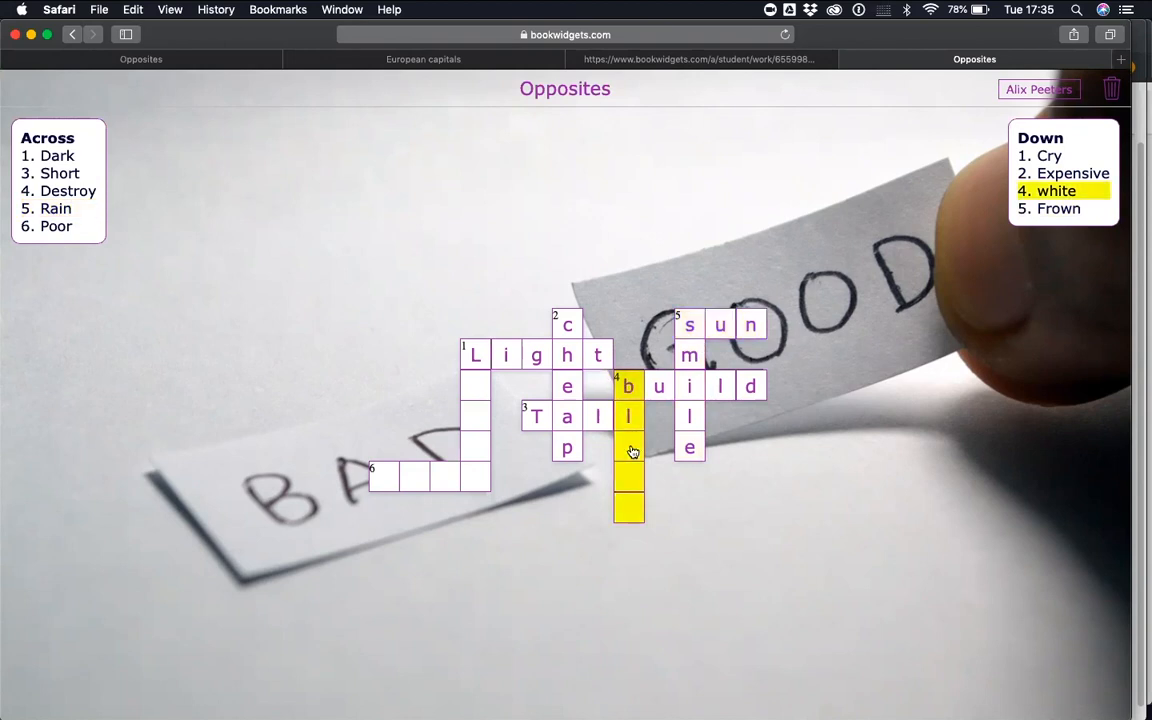
type("ack")
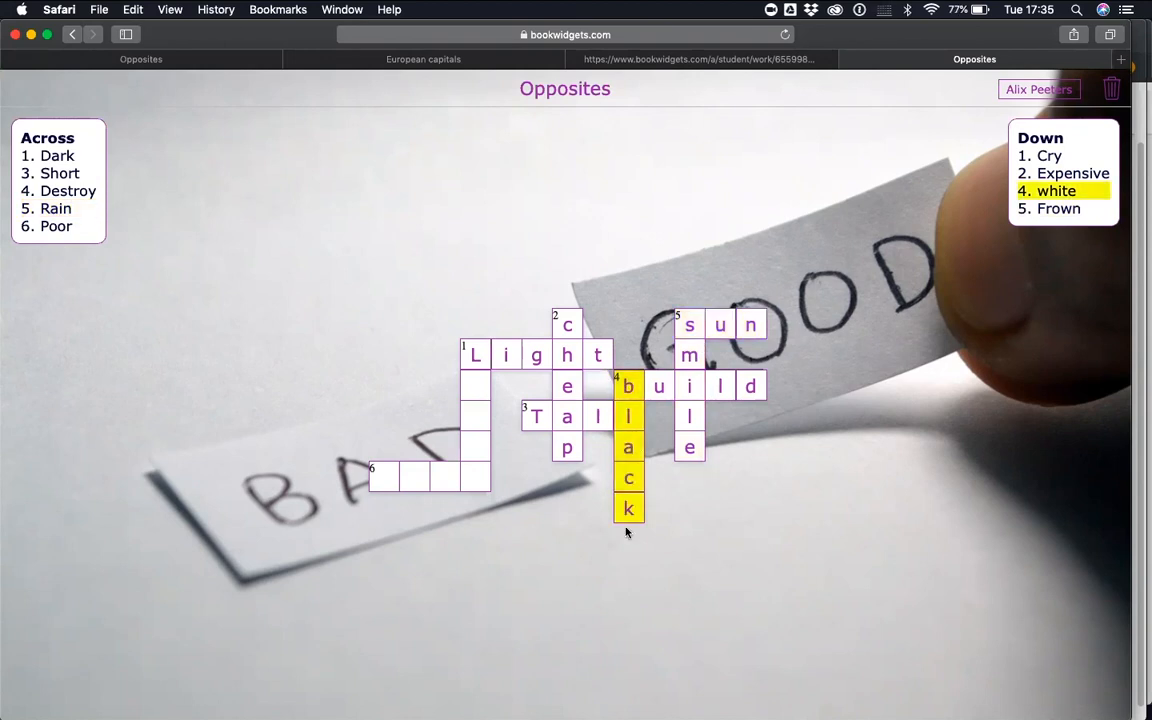
Complete the crossword with "laugh" for 1 Down "Cry" and "rich" for 6 Across "Poor"
left_click(486, 415)
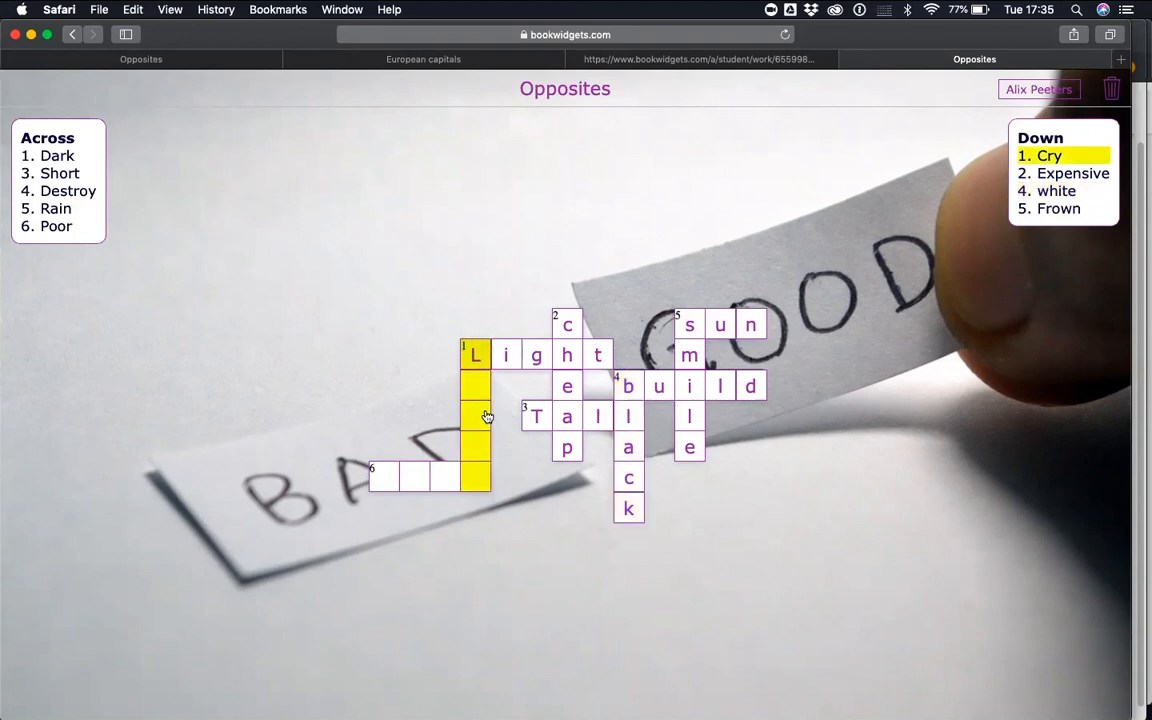
type("aught")
key("BackSpace")
key("BackSpace")
key("BackSpace")
key("BackSpace")
key("BackSpace")
type("laug")
left_click(400, 477)
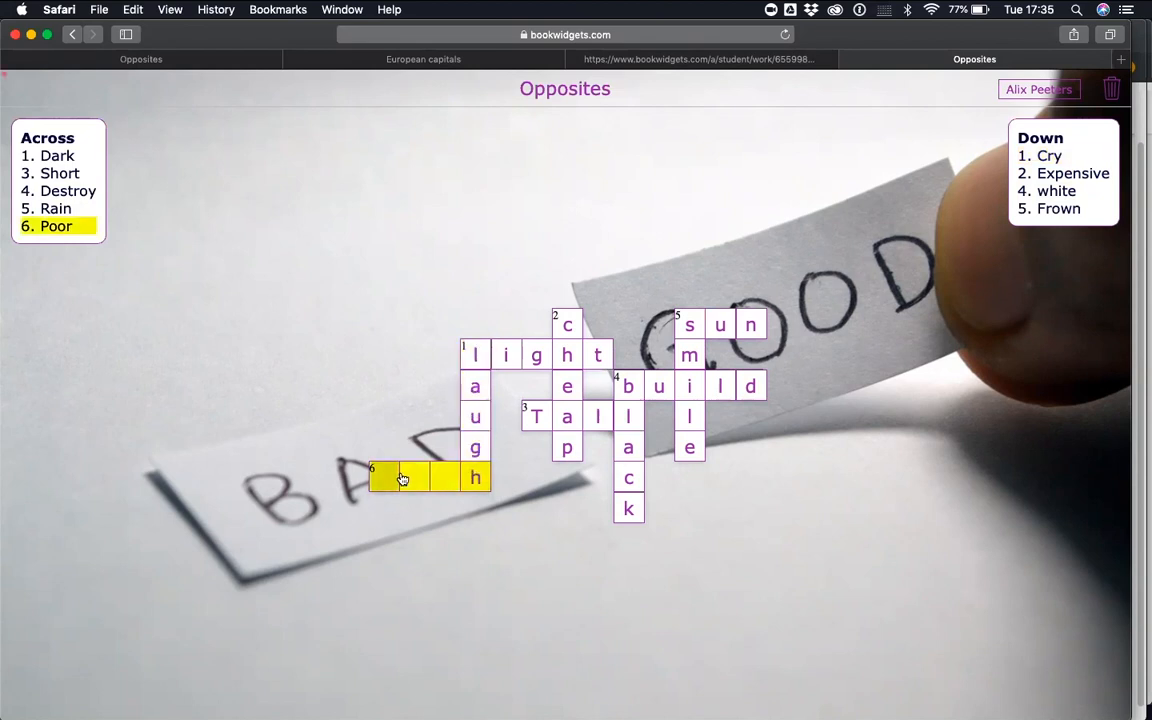
type("ric")
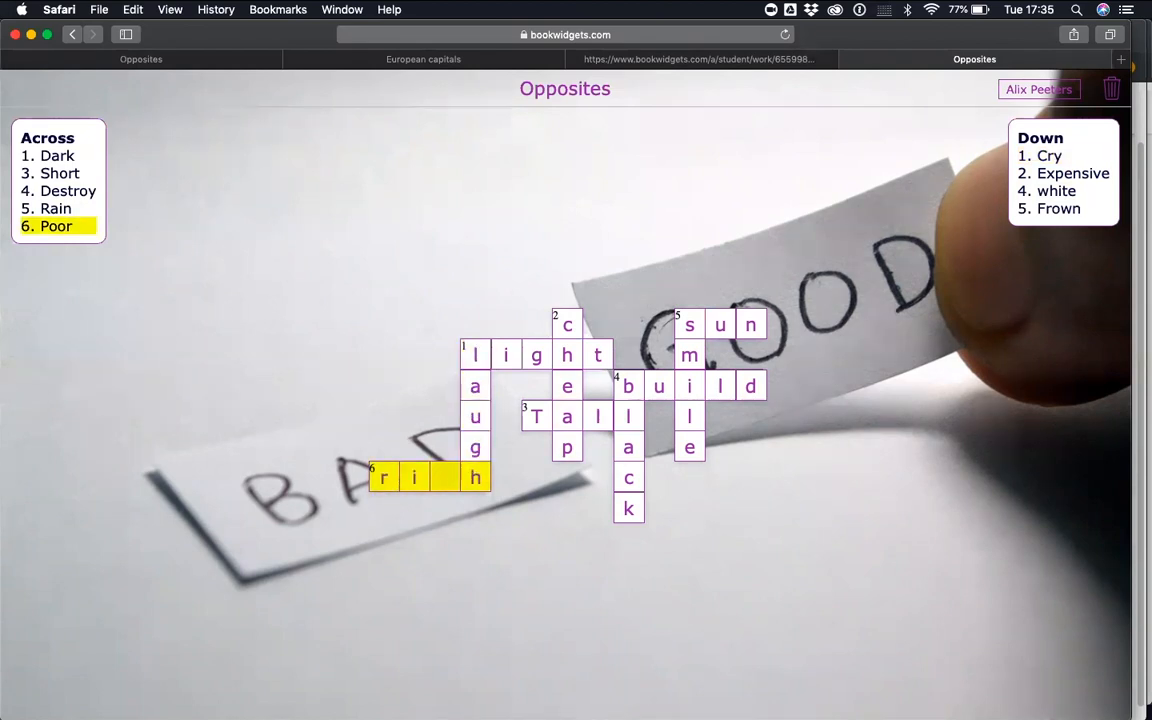